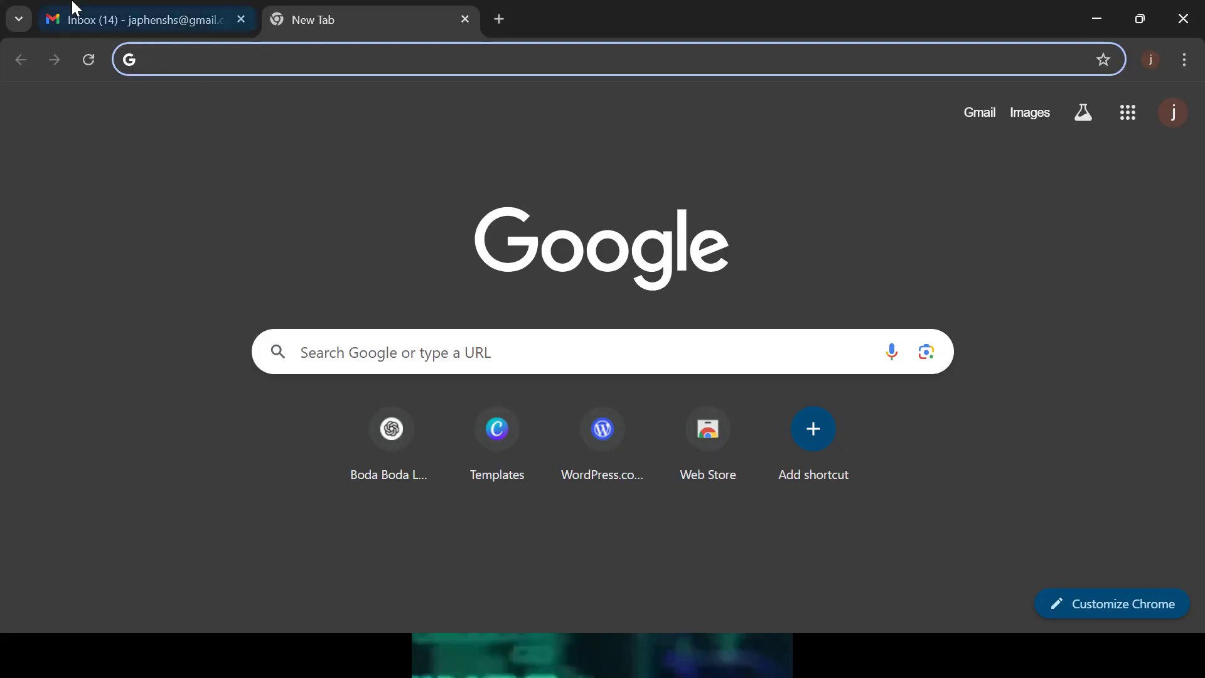
Close the Gmail tab and enter CANVA in a new tab's address bar without searching
left_click(241, 21)
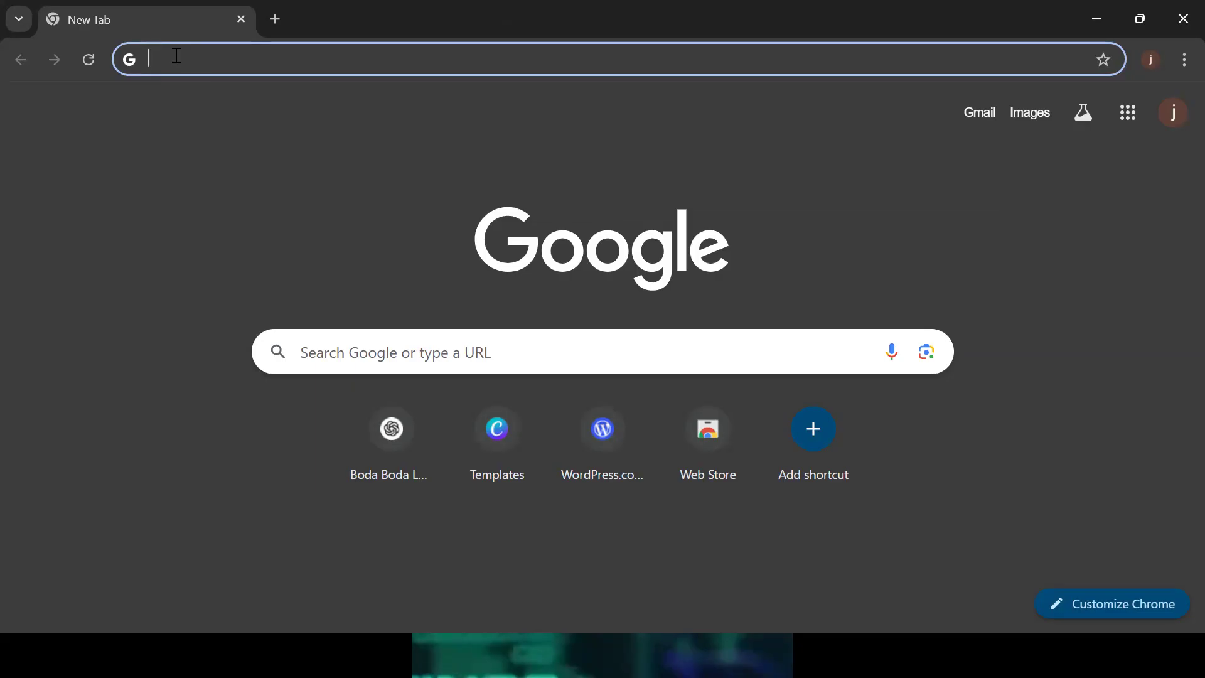
type("cANVA")
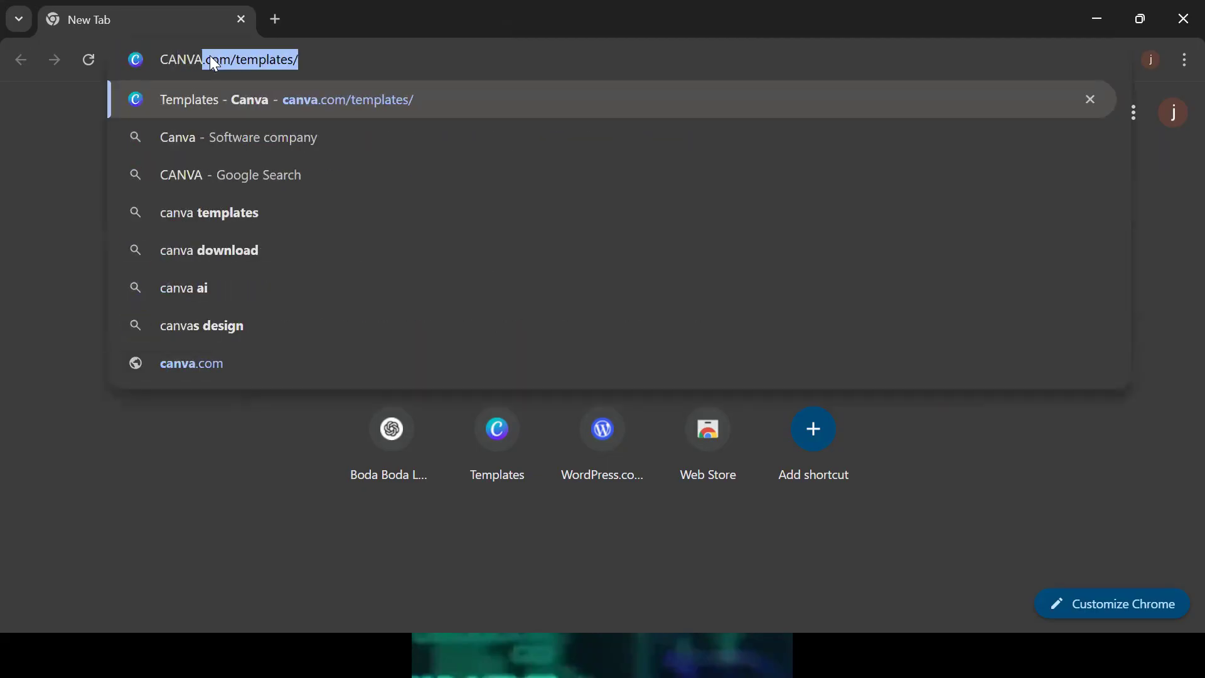
key("BackSpace")
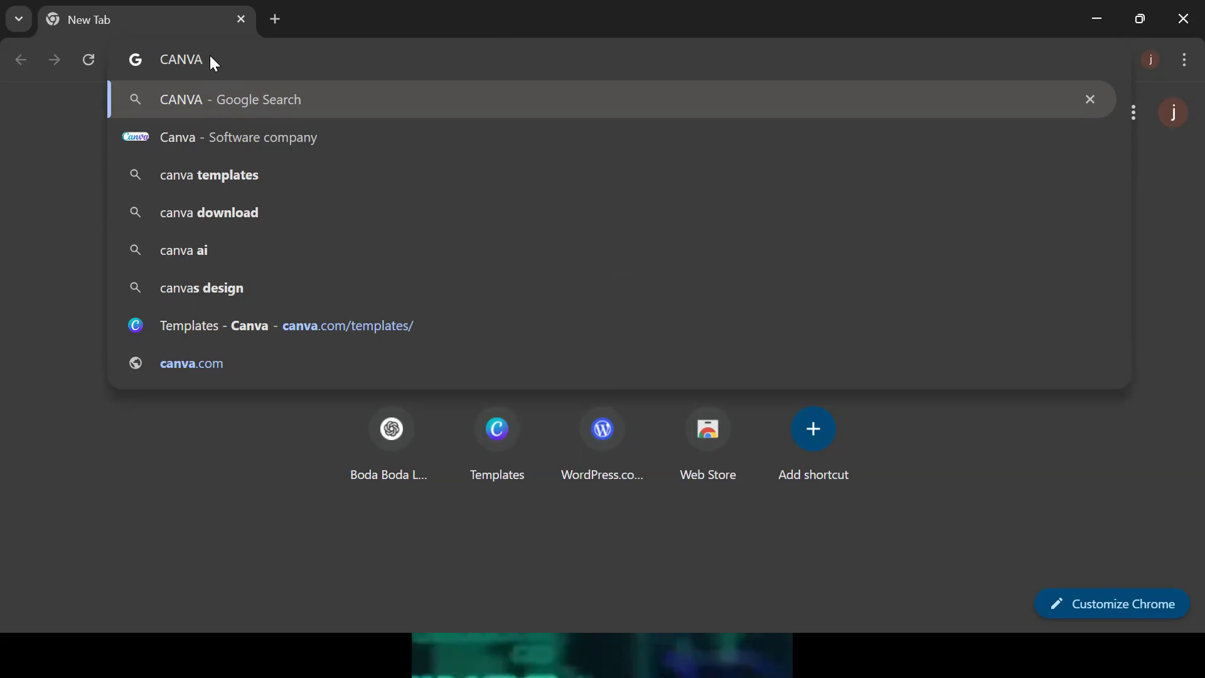
key("super")
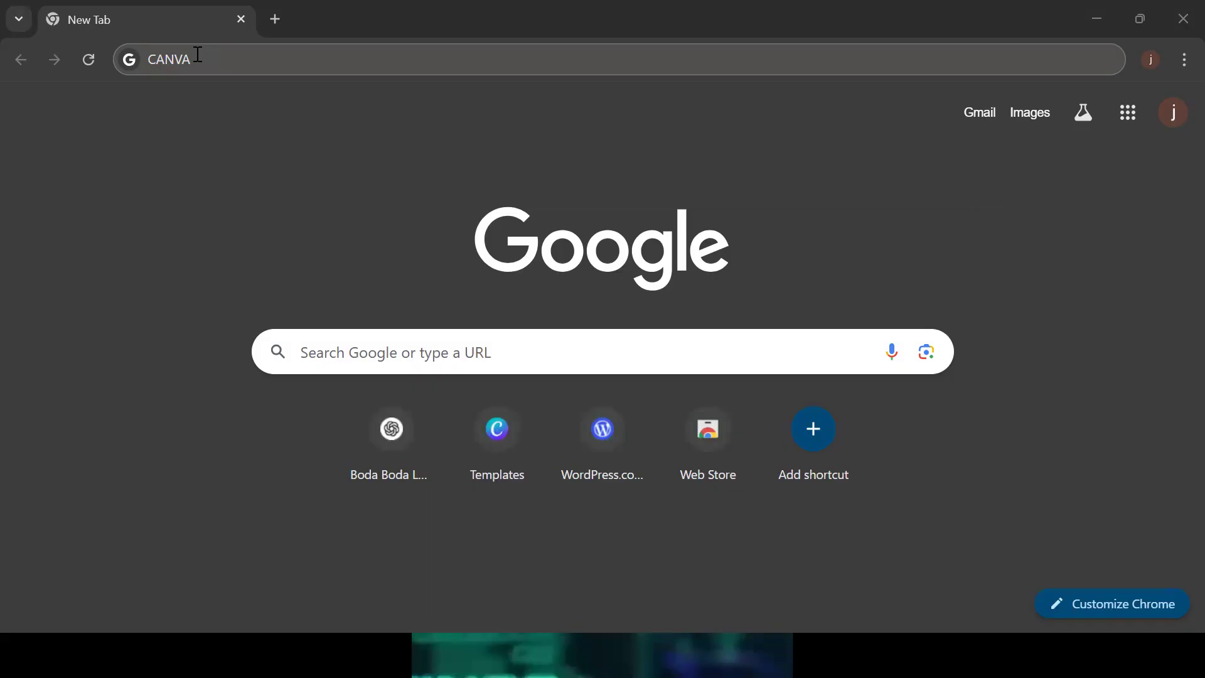
Search Google for CANVA and open the 'Canva: Visual Suite for Everyone' result
left_click(240, 59)
key("Return")
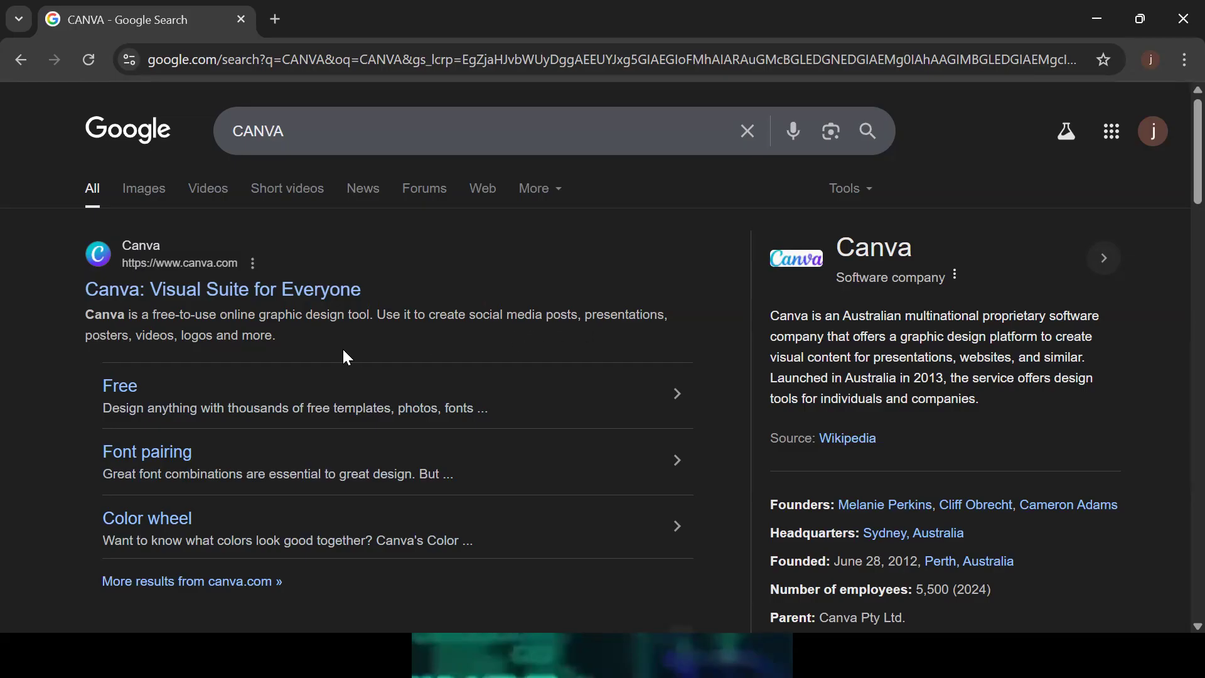
left_click(179, 294)
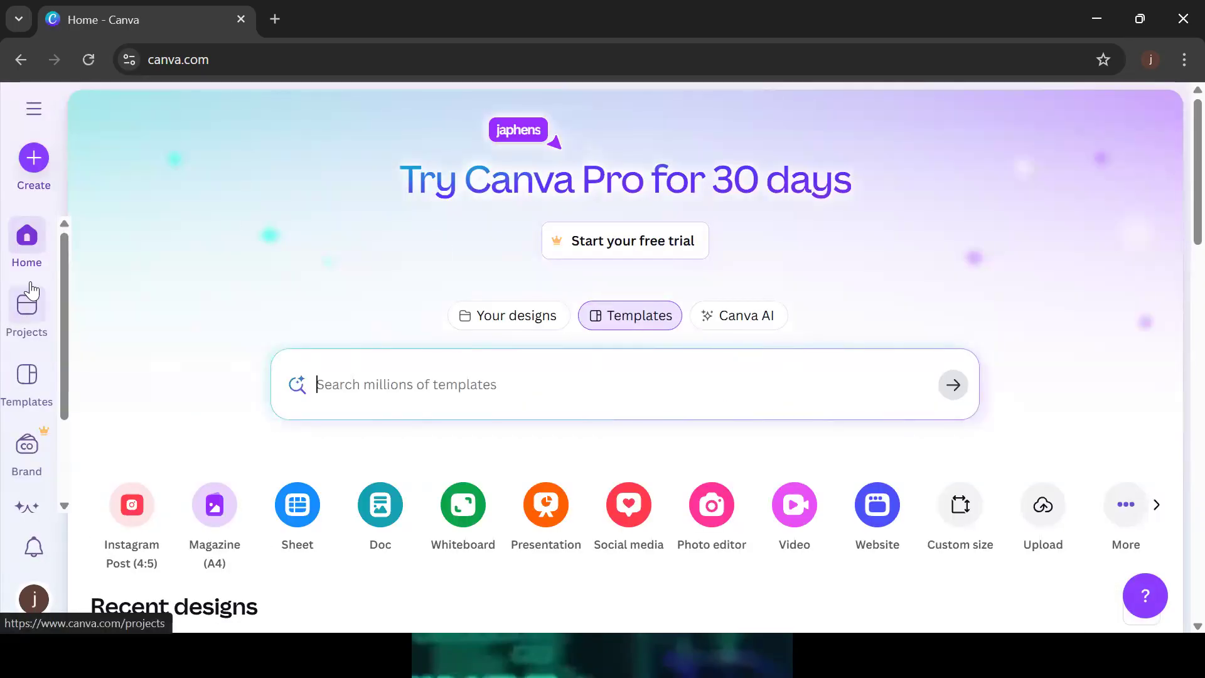
left_click_drag(64, 268, 64, 264)
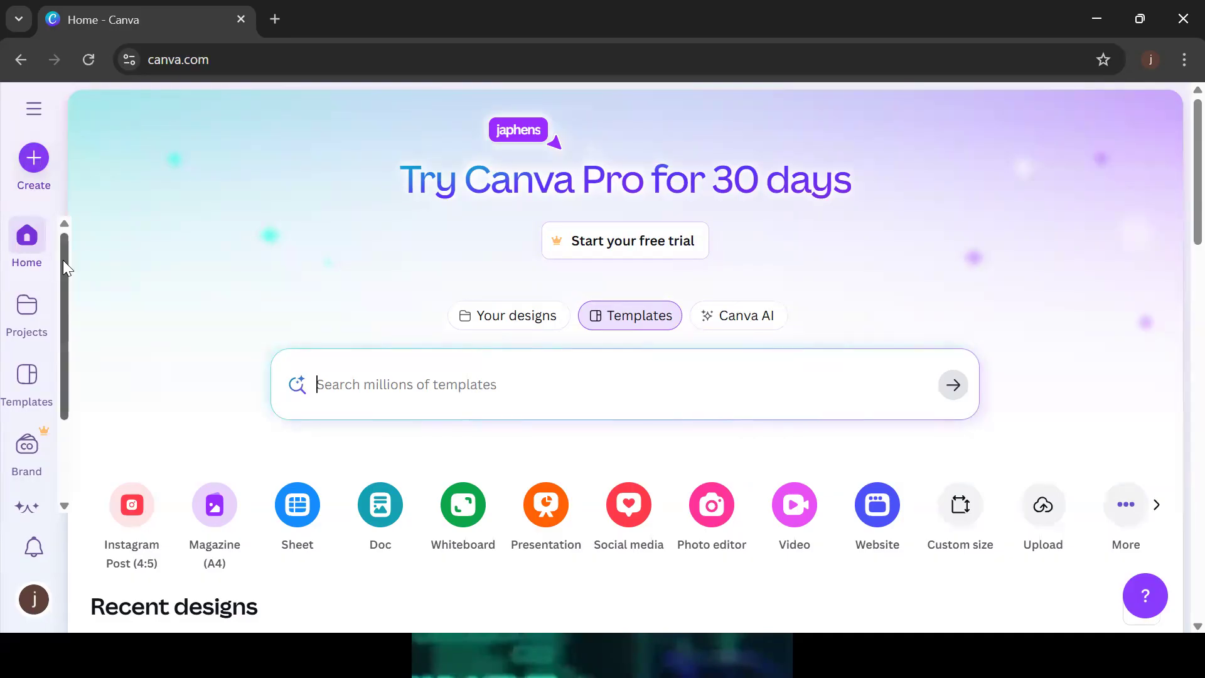
left_click_drag(67, 269, 75, 314)
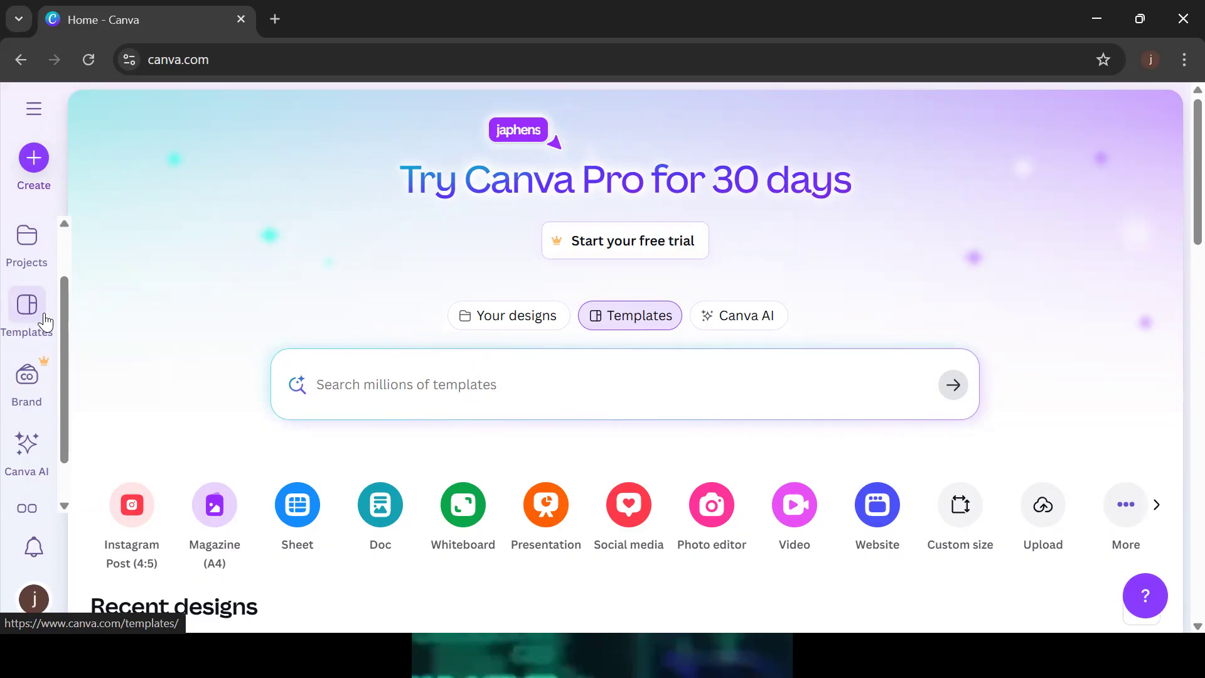
left_click_drag(66, 344, 59, 283)
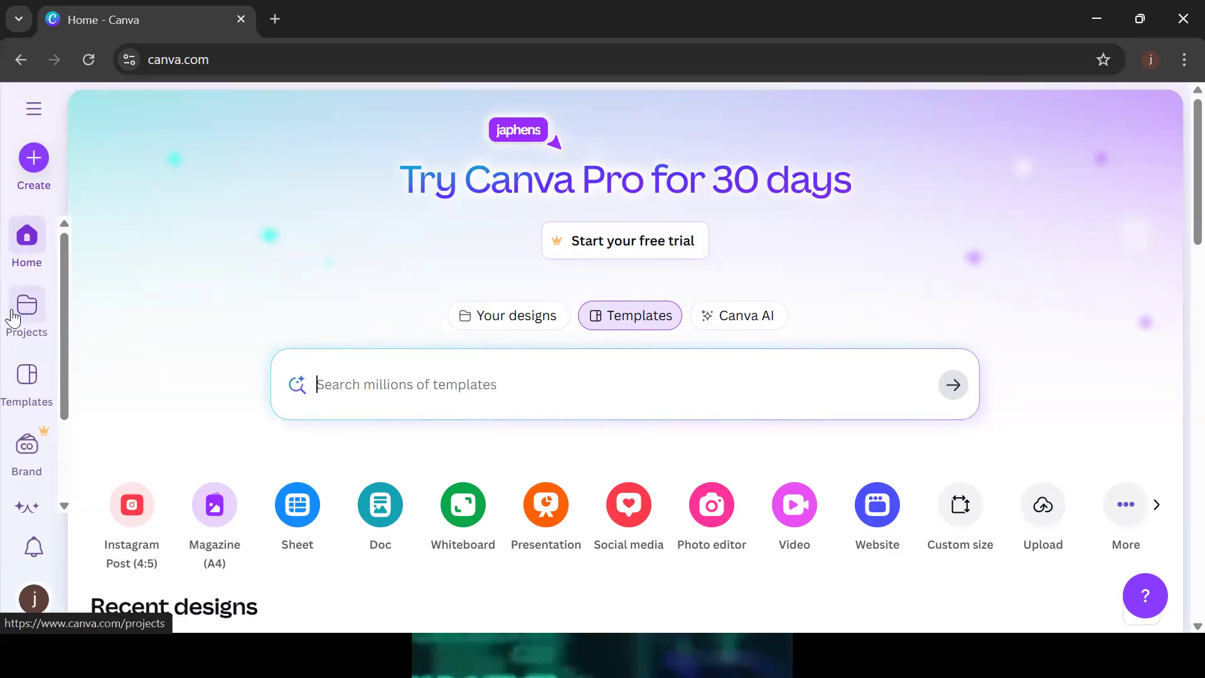
Scroll through the saved designs on the Projects page, then go to the Templates page
left_click(20, 318)
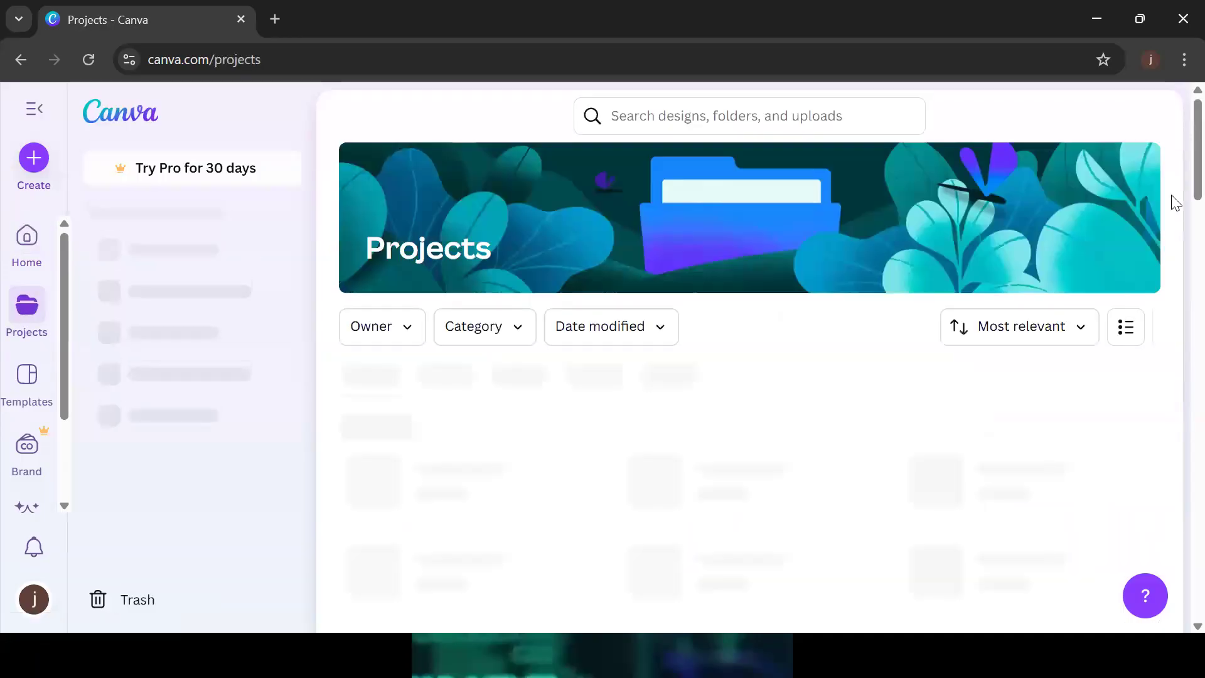
scroll(1178, 180, "down", 13)
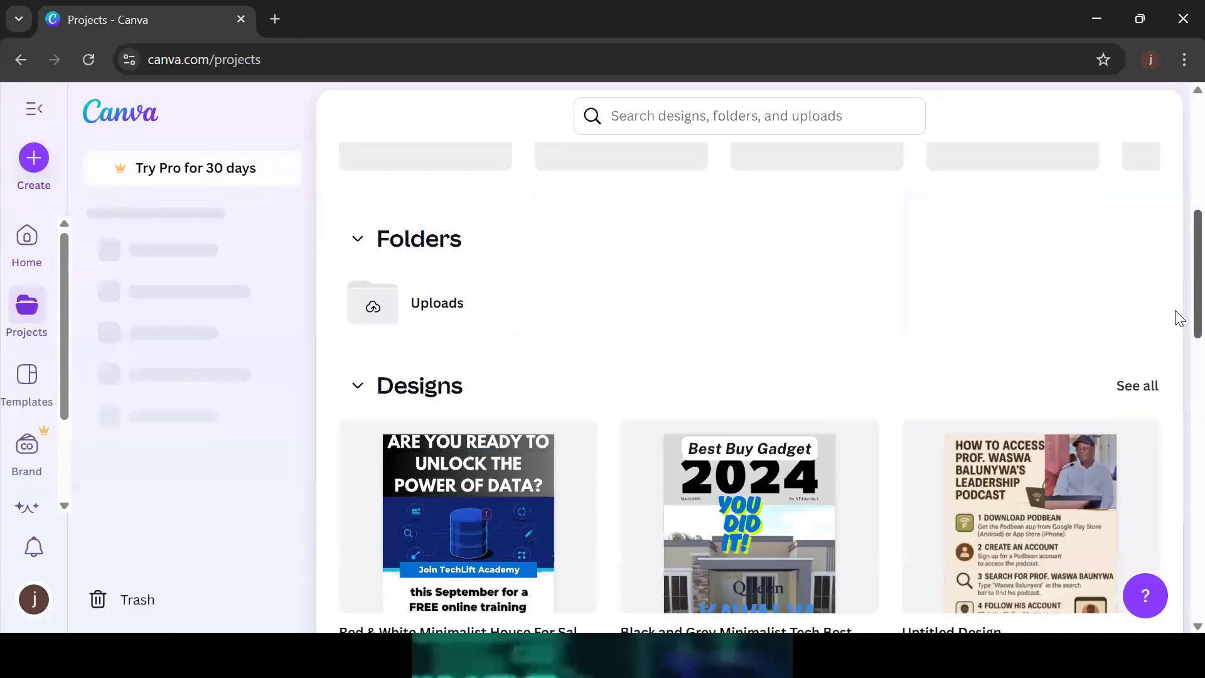
scroll(1175, 376, "down", 2)
scroll(1176, 350, "up", 6)
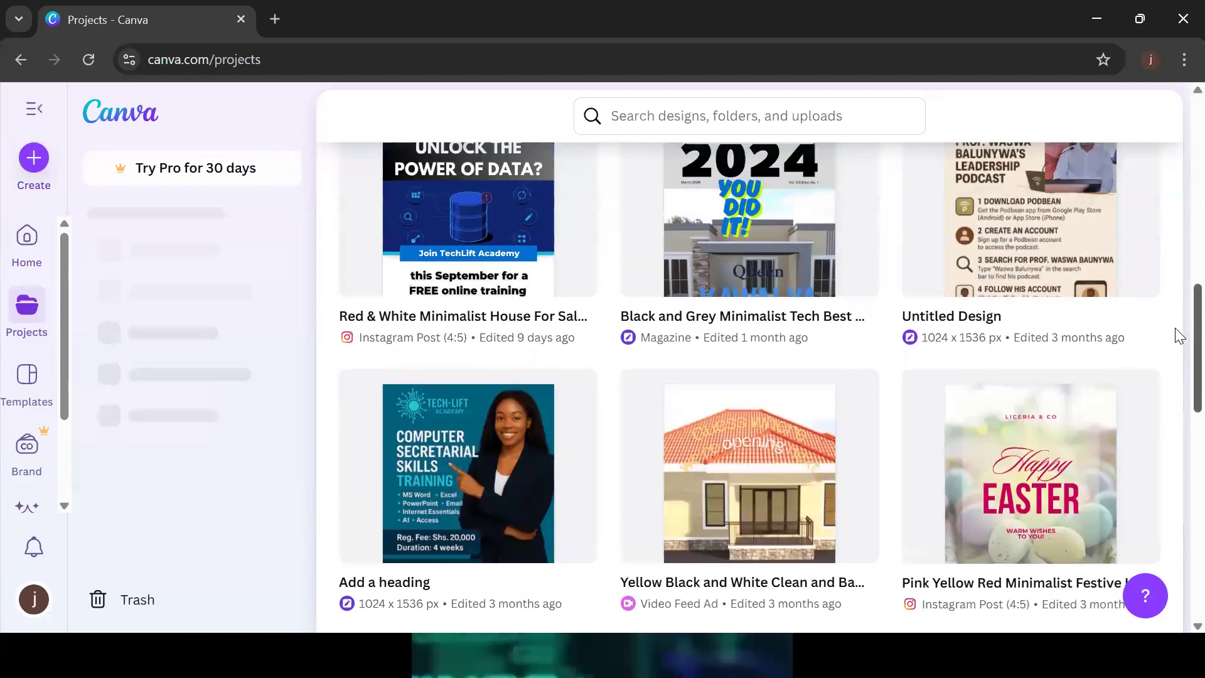
scroll(1178, 376, "down", 8)
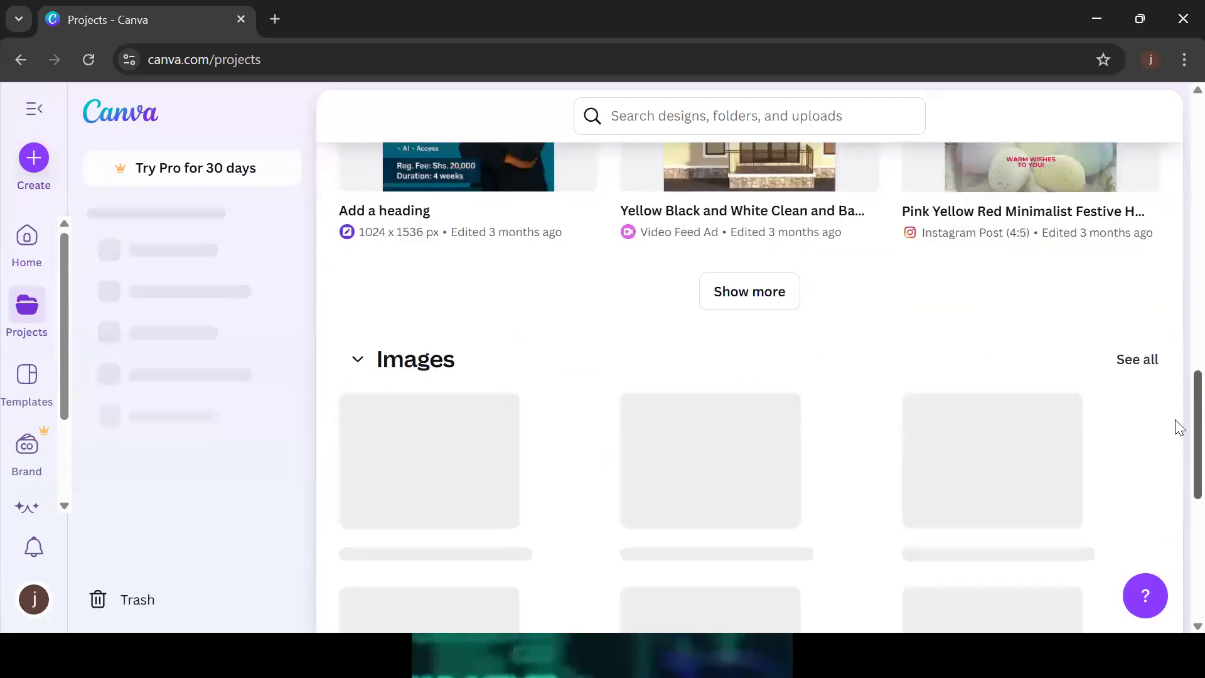
scroll(1177, 314, "up", 12)
scroll(1178, 183, "down", 10)
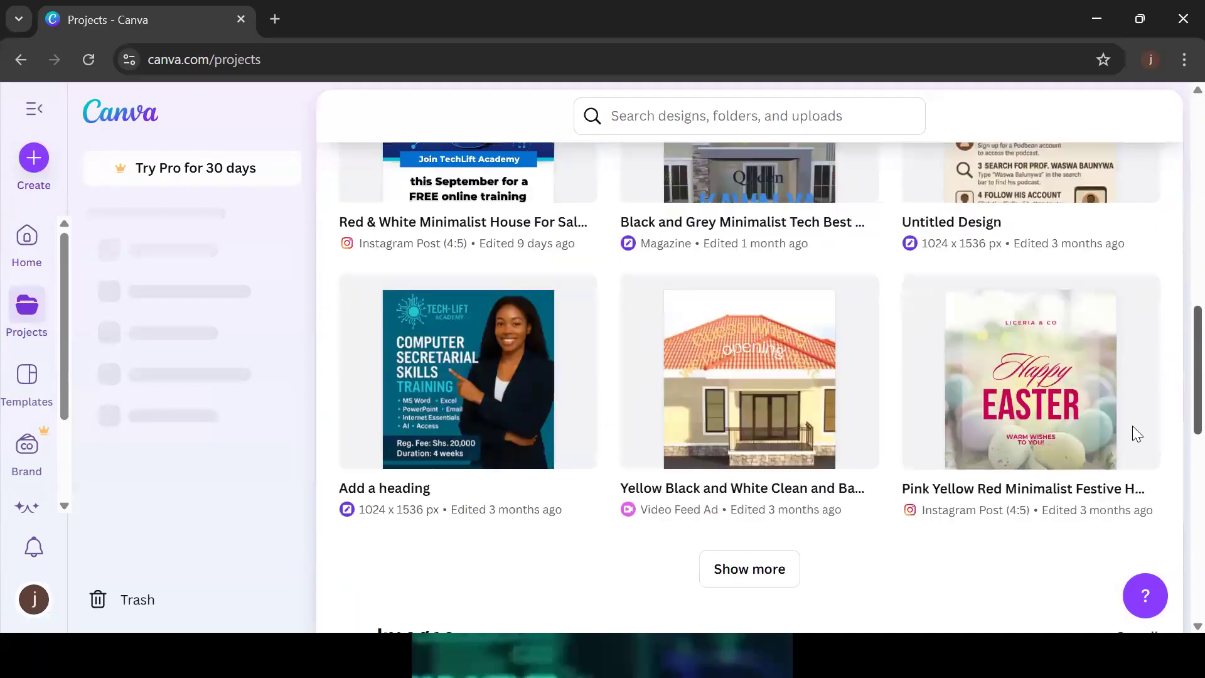
scroll(1151, 366, "up", 2)
scroll(1174, 264, "up", 6)
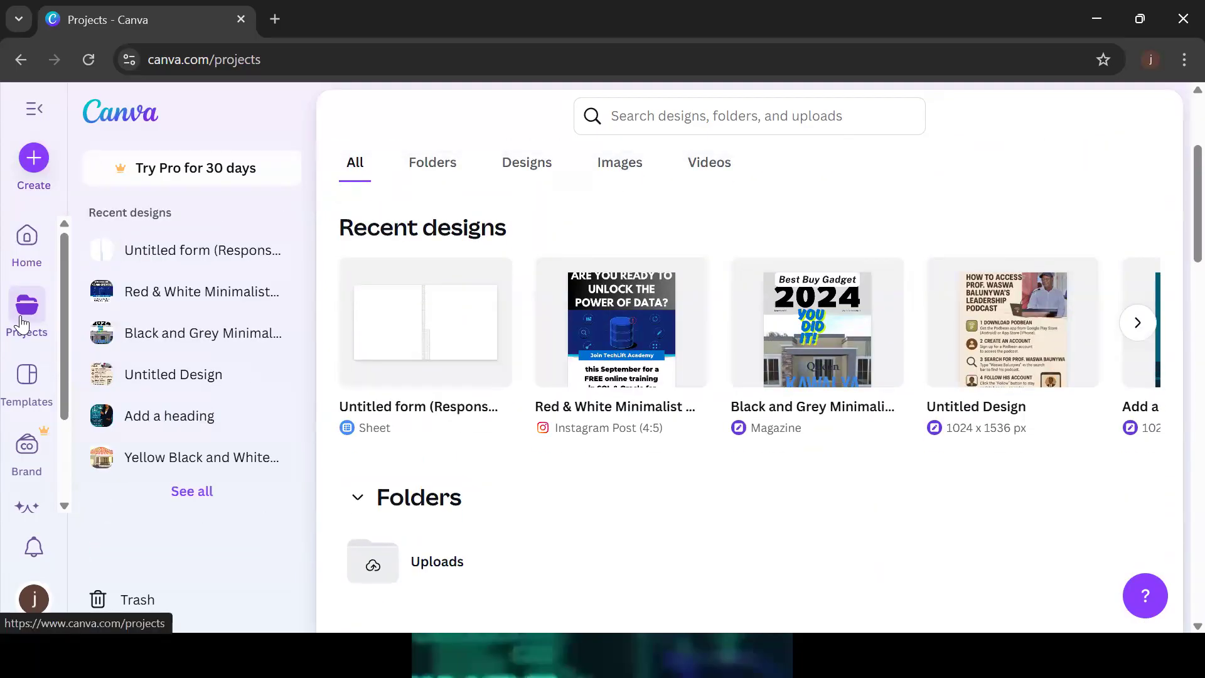
left_click(37, 381)
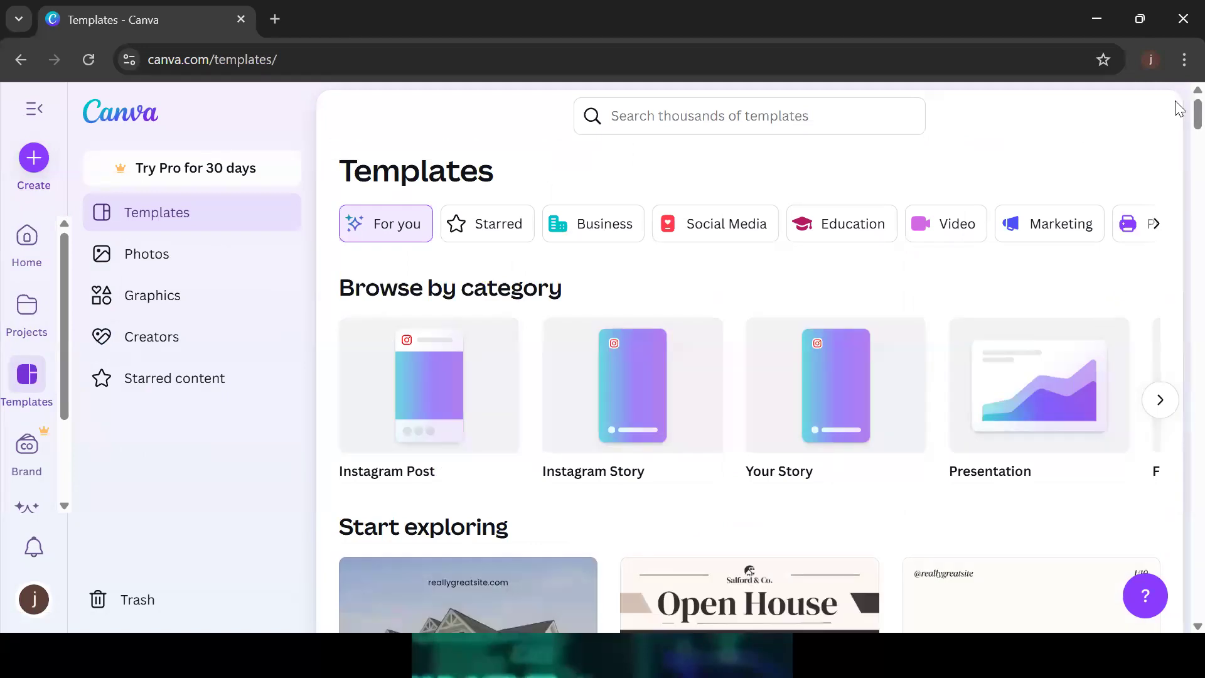
Page through the Browse by category carousel out to Poster, Resume and YouTube Thumbnail
scroll(1180, 129, "down", 1)
scroll(1180, 125, "up", 1)
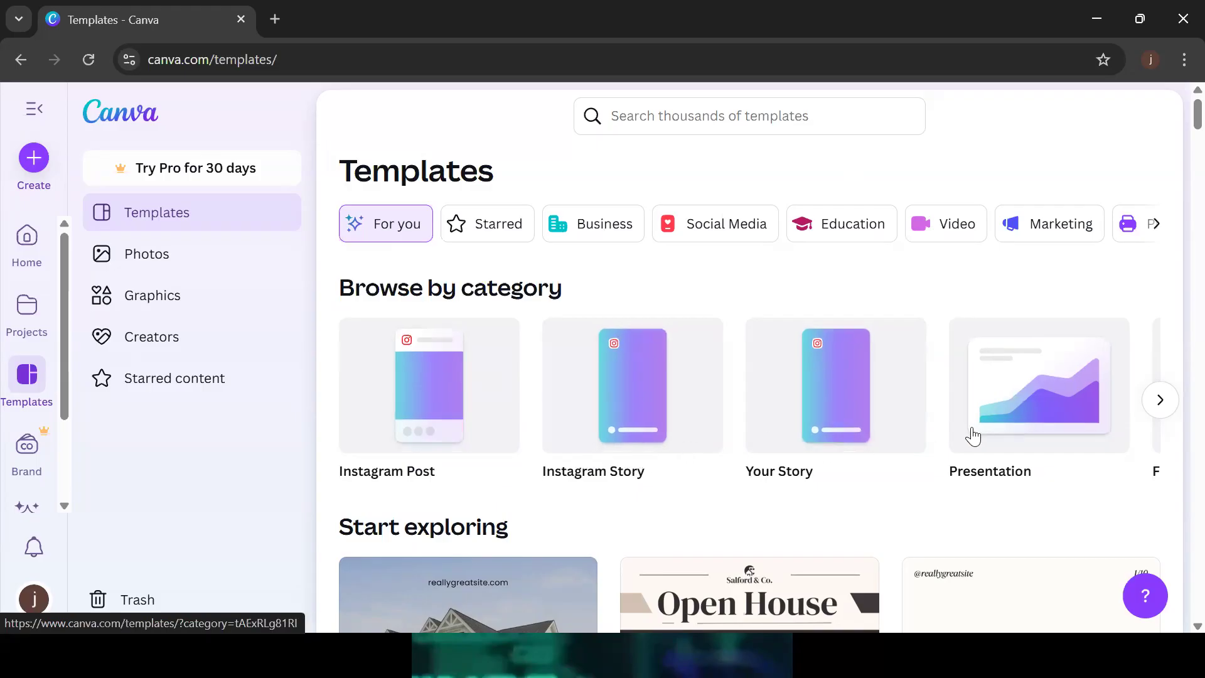
left_click(1161, 400)
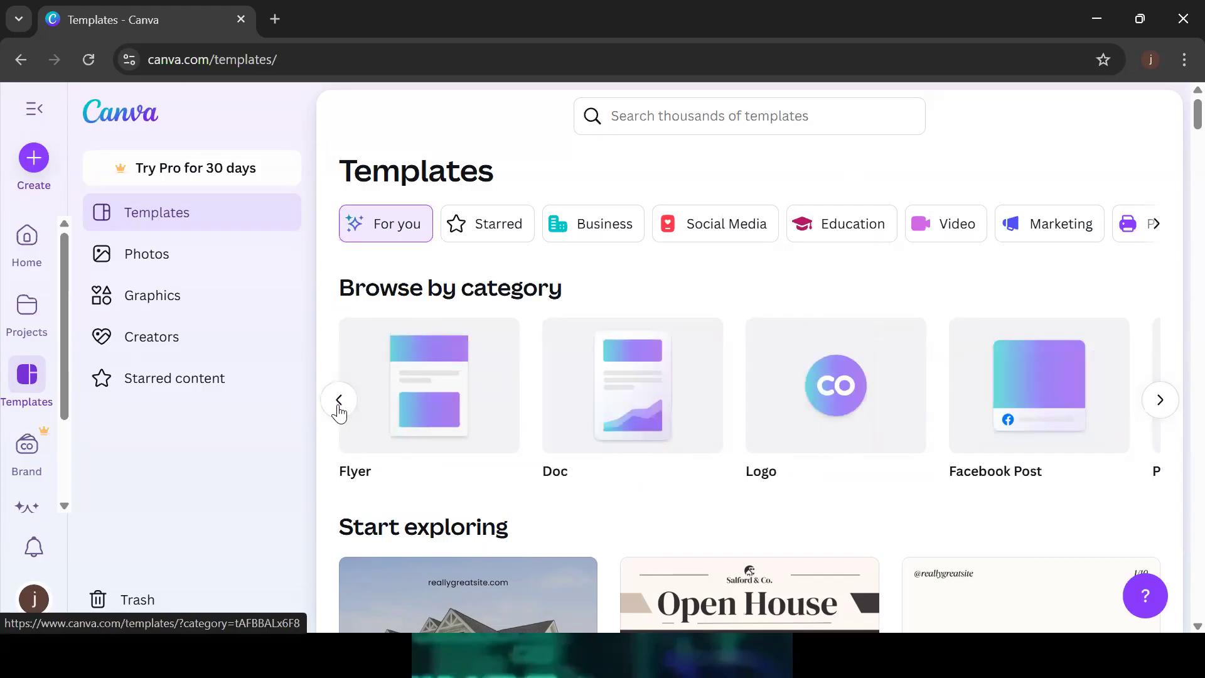
left_click(339, 399)
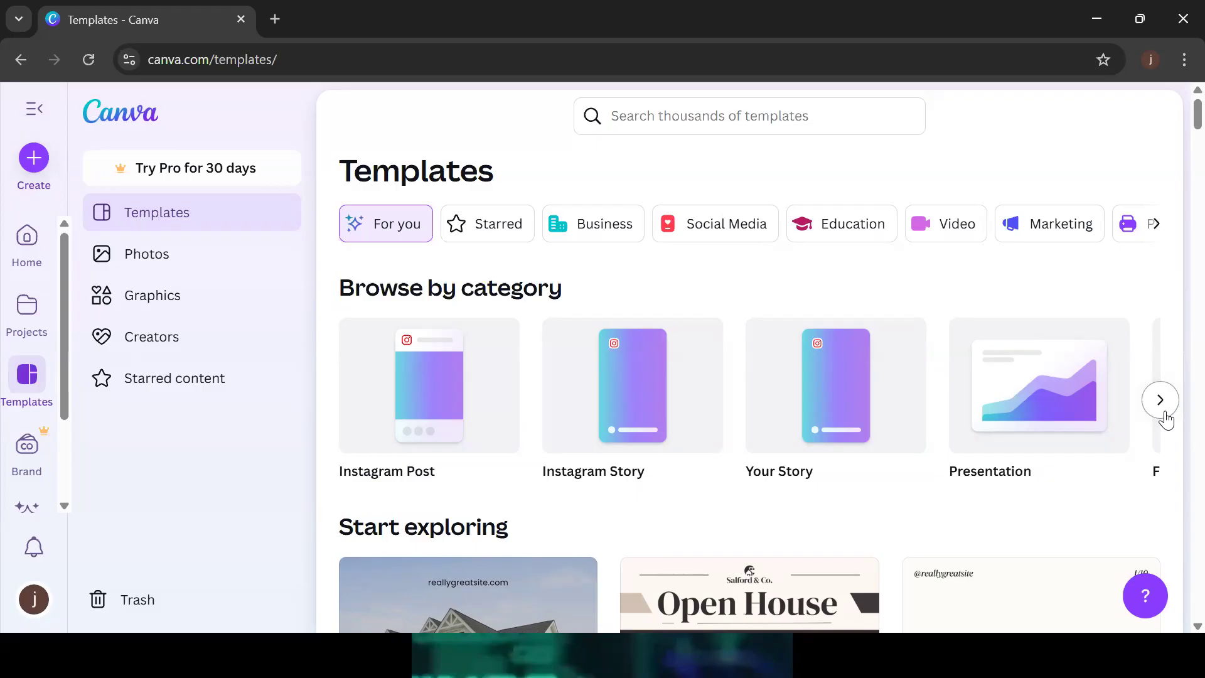
left_click(1165, 417)
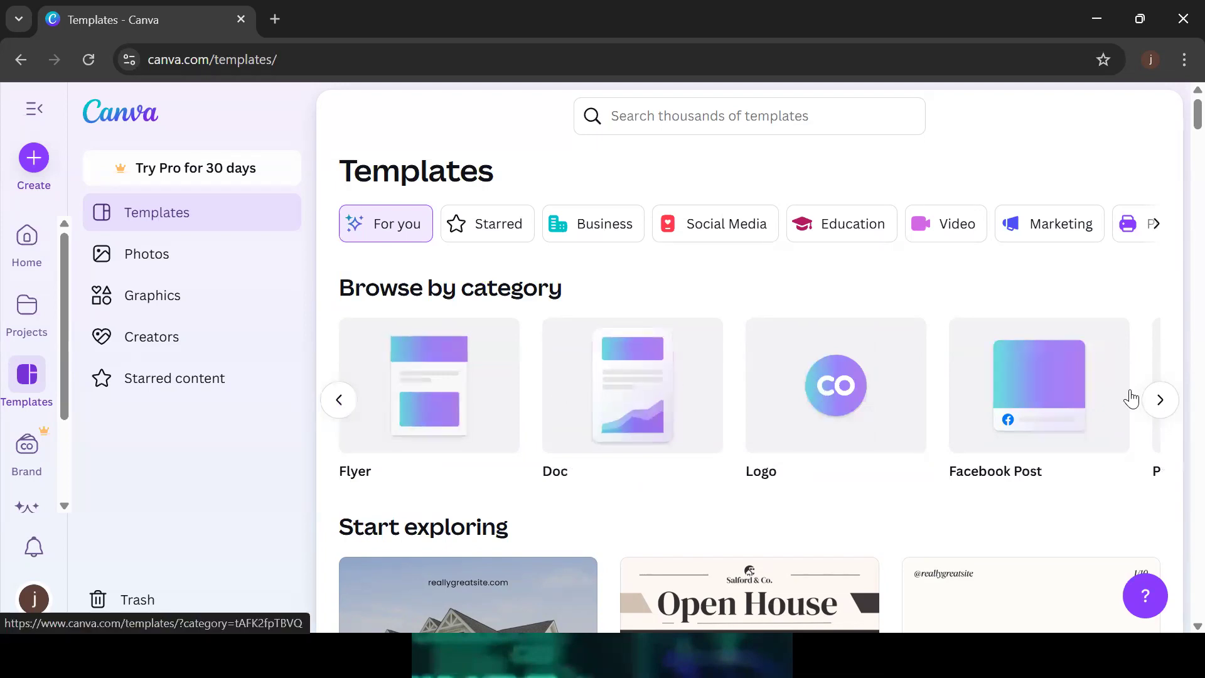
left_click(1160, 401)
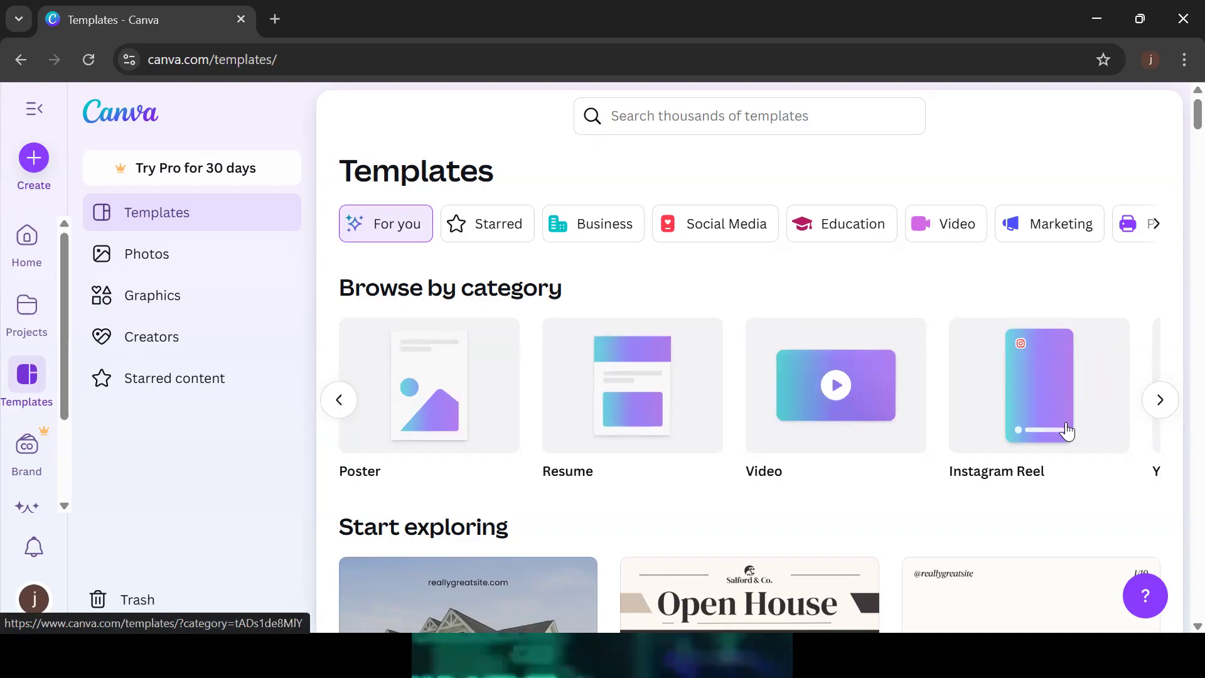
left_click(1165, 401)
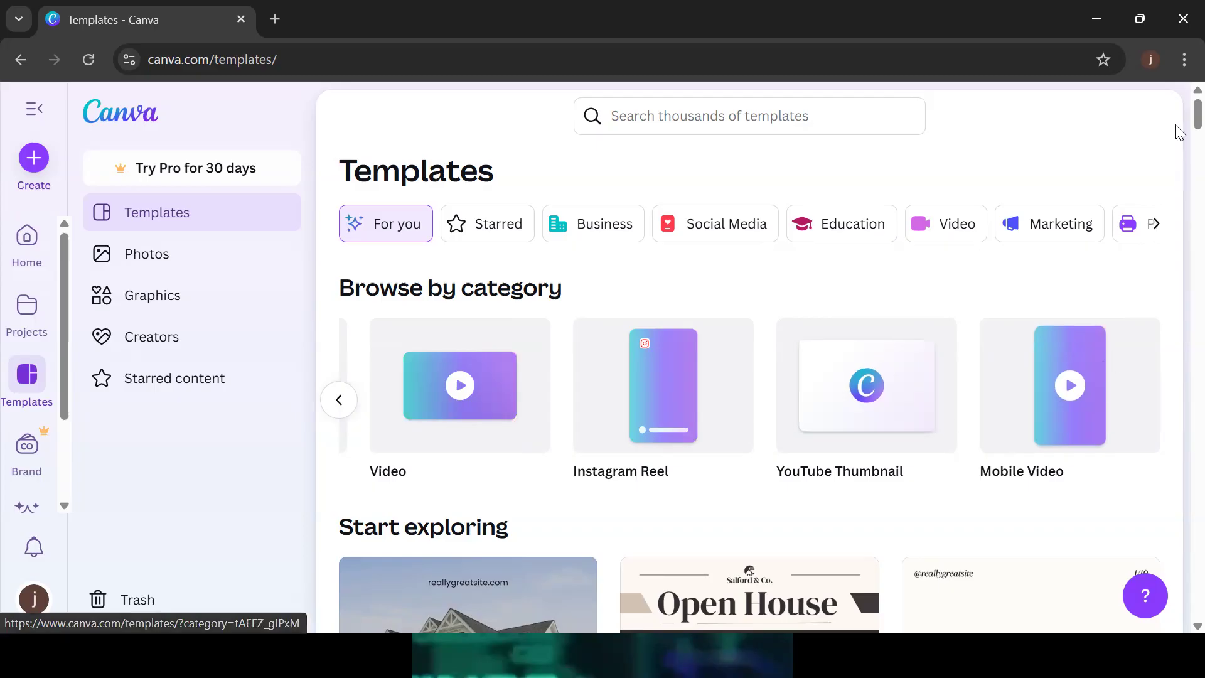
Scroll down the template examples, then bring up the 'Search thousands of templates' suggestions
scroll(1177, 131, "down", 10)
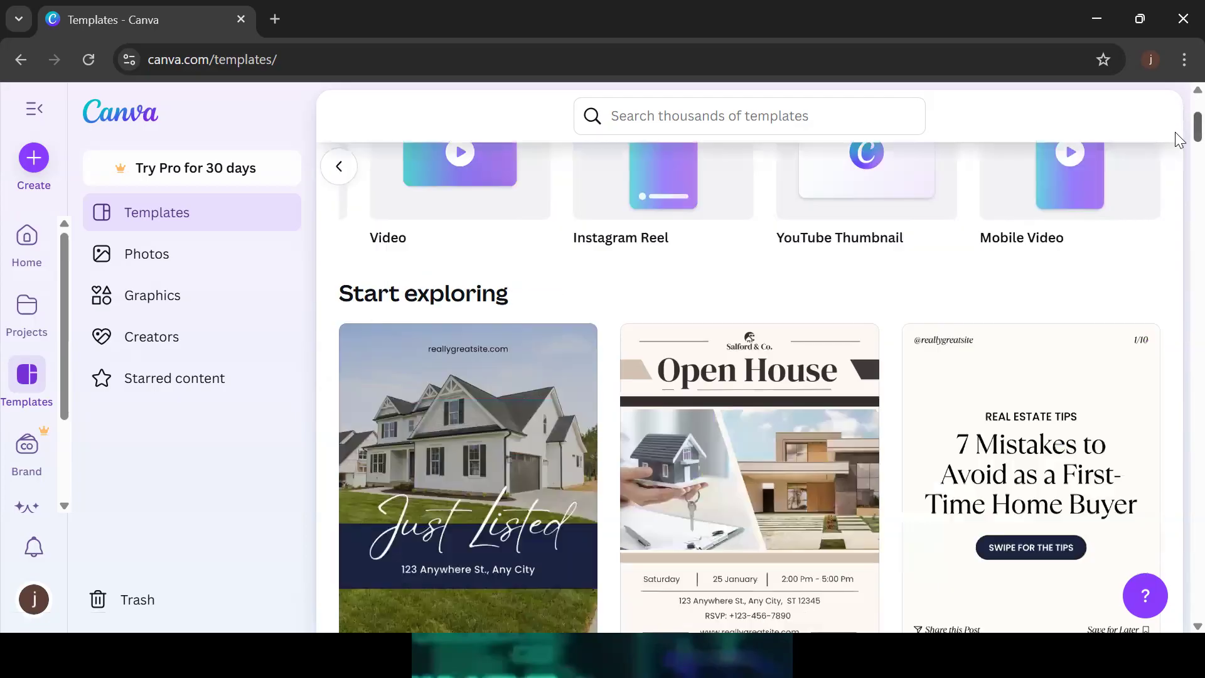
scroll(1177, 201, "down", 10)
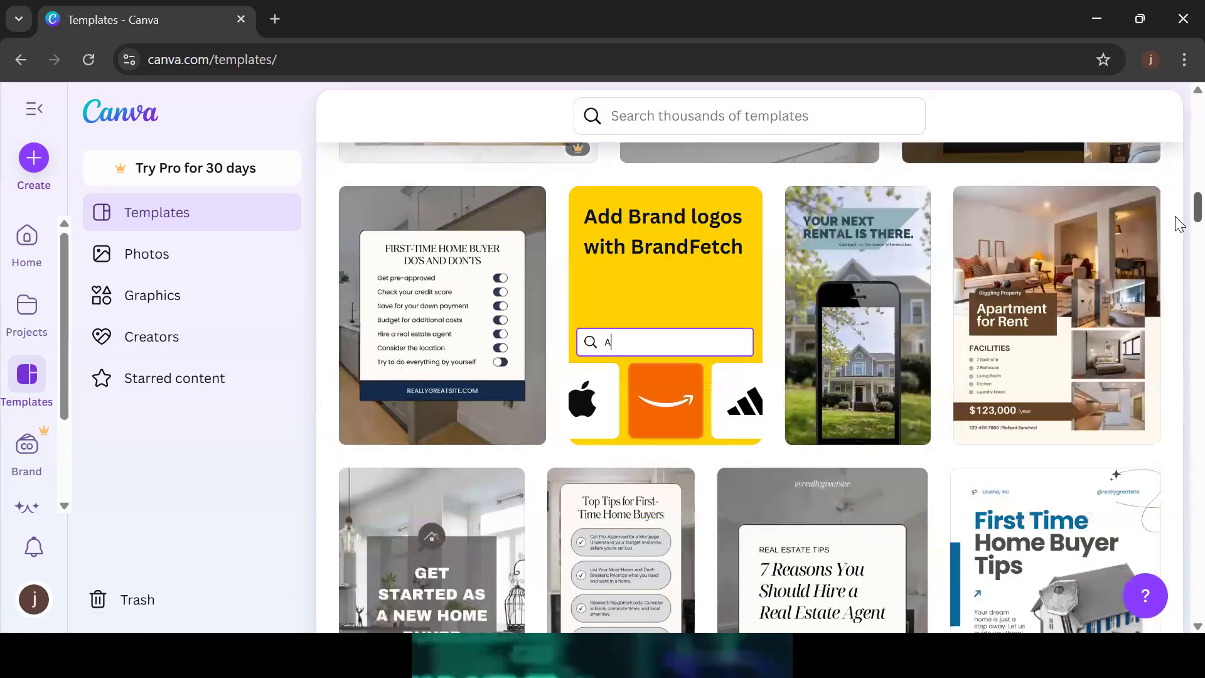
scroll(1175, 254, "down", 10)
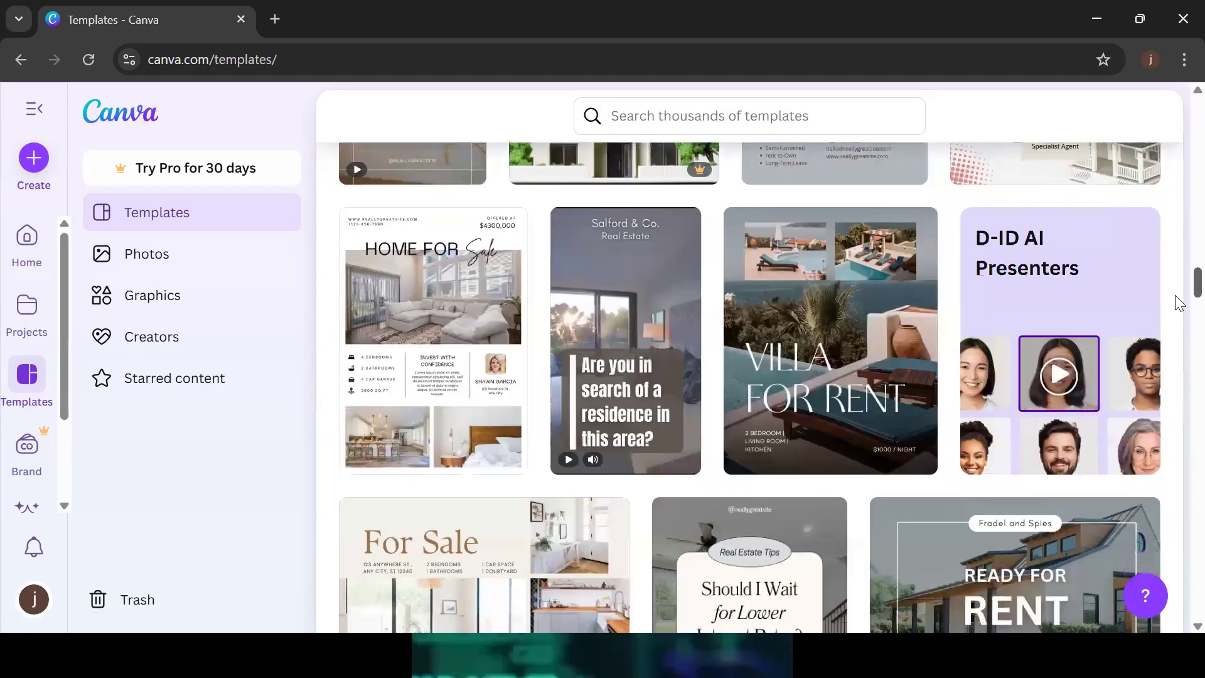
scroll(1179, 345, "down", 10)
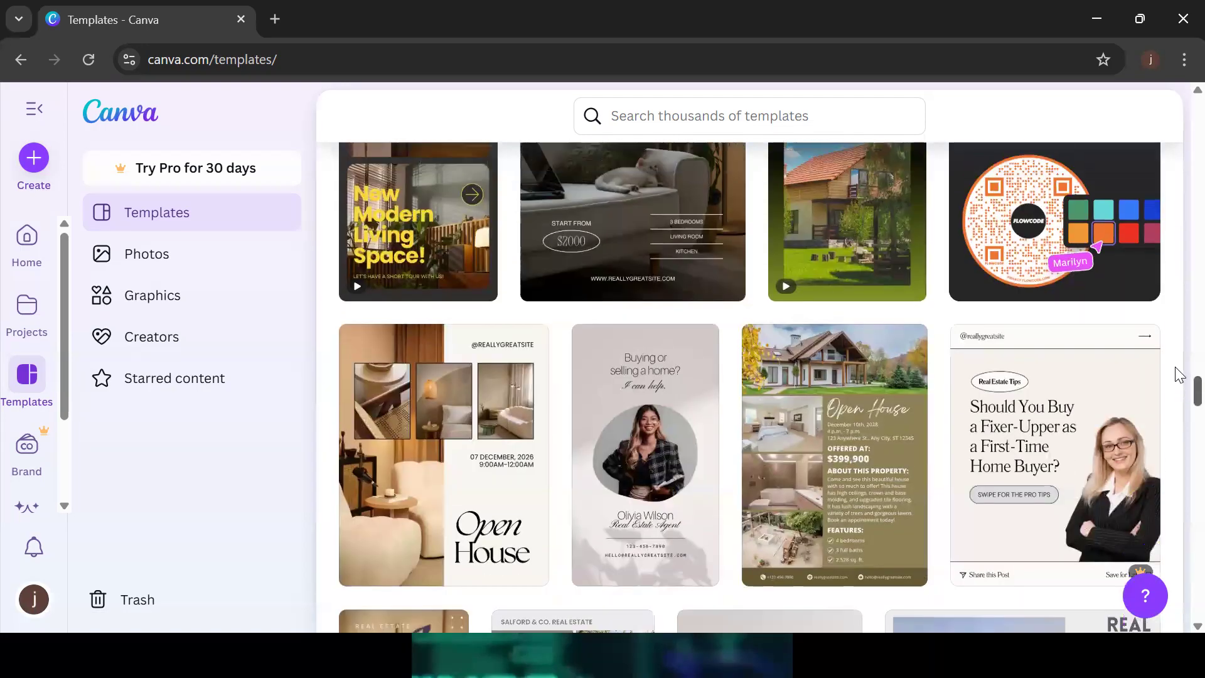
left_click_drag(1176, 367, 1177, 104)
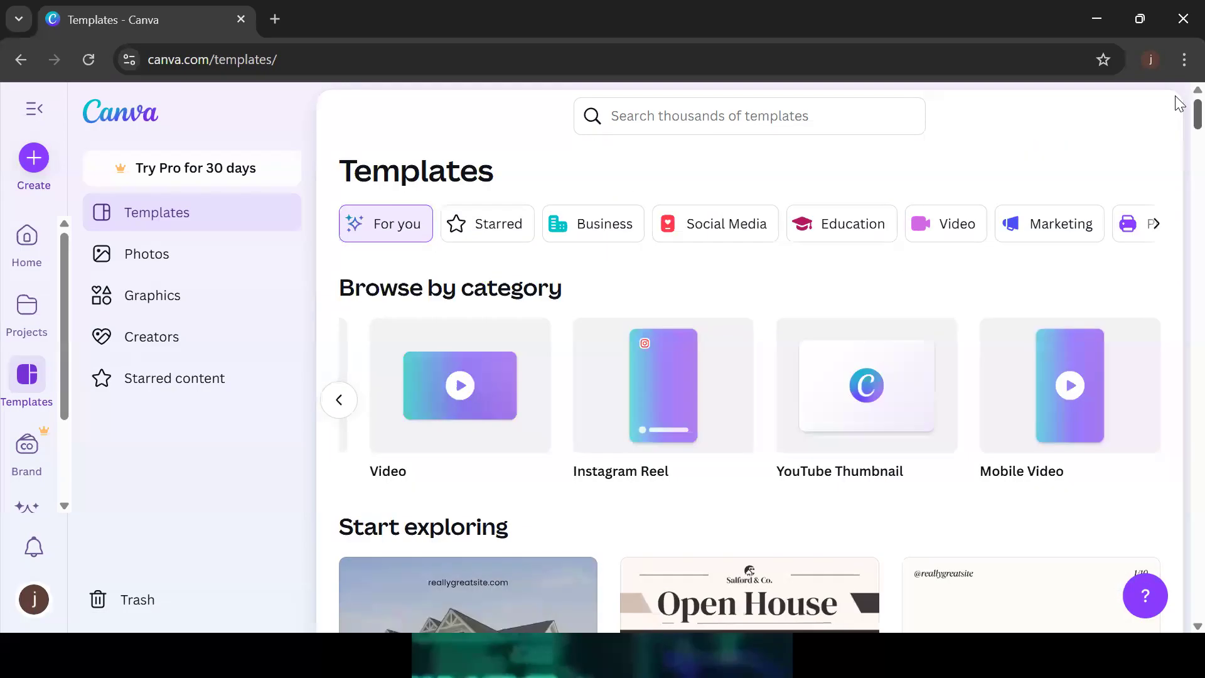
left_click(656, 122)
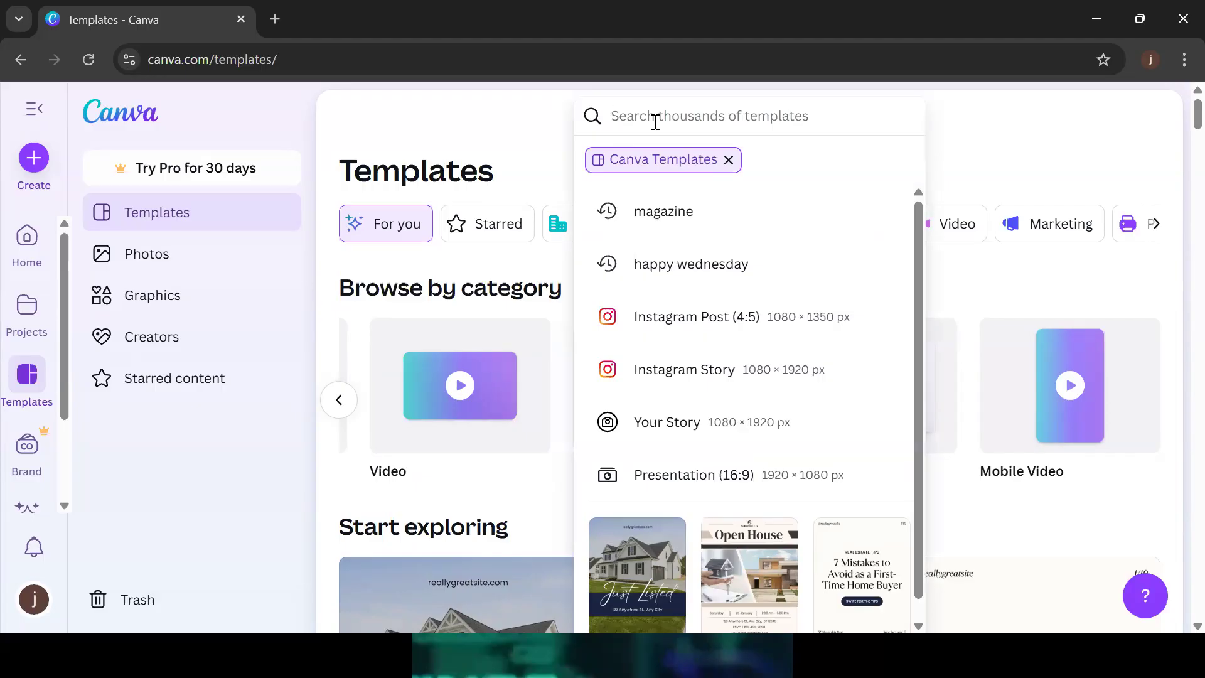
Search templates for HAPPY NEW MONTH and scroll through greetings like Hello January and Welcome August
type("HAPPY")
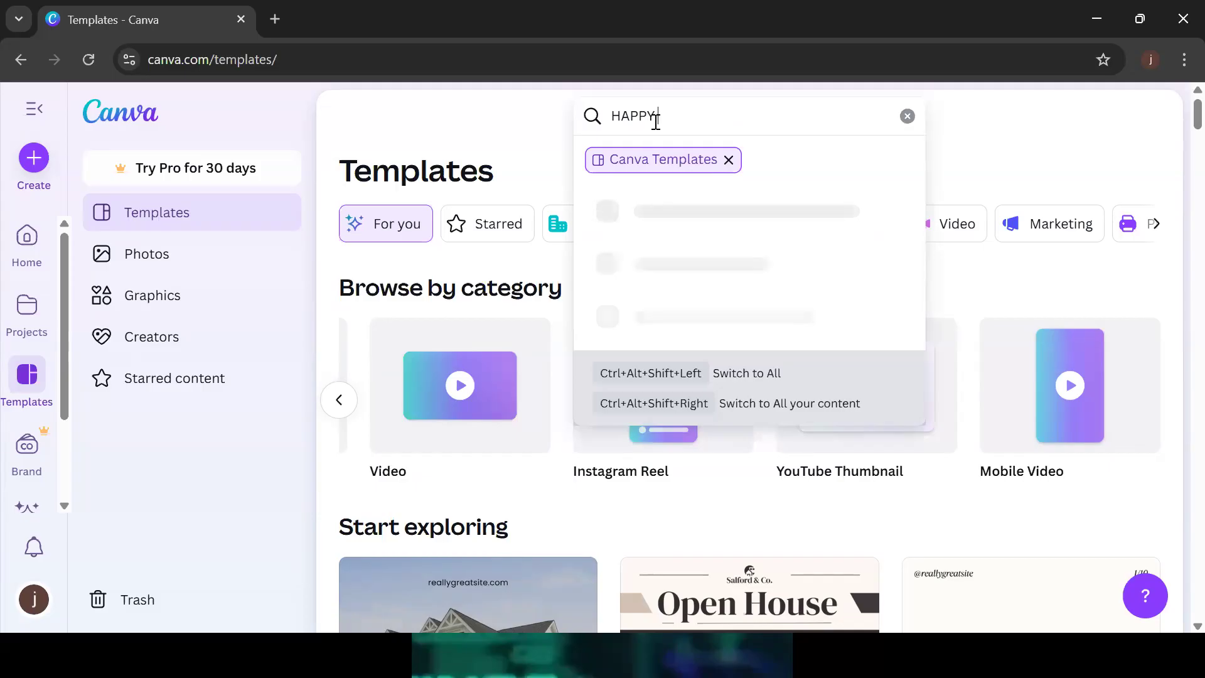
type(" NEW MONTH")
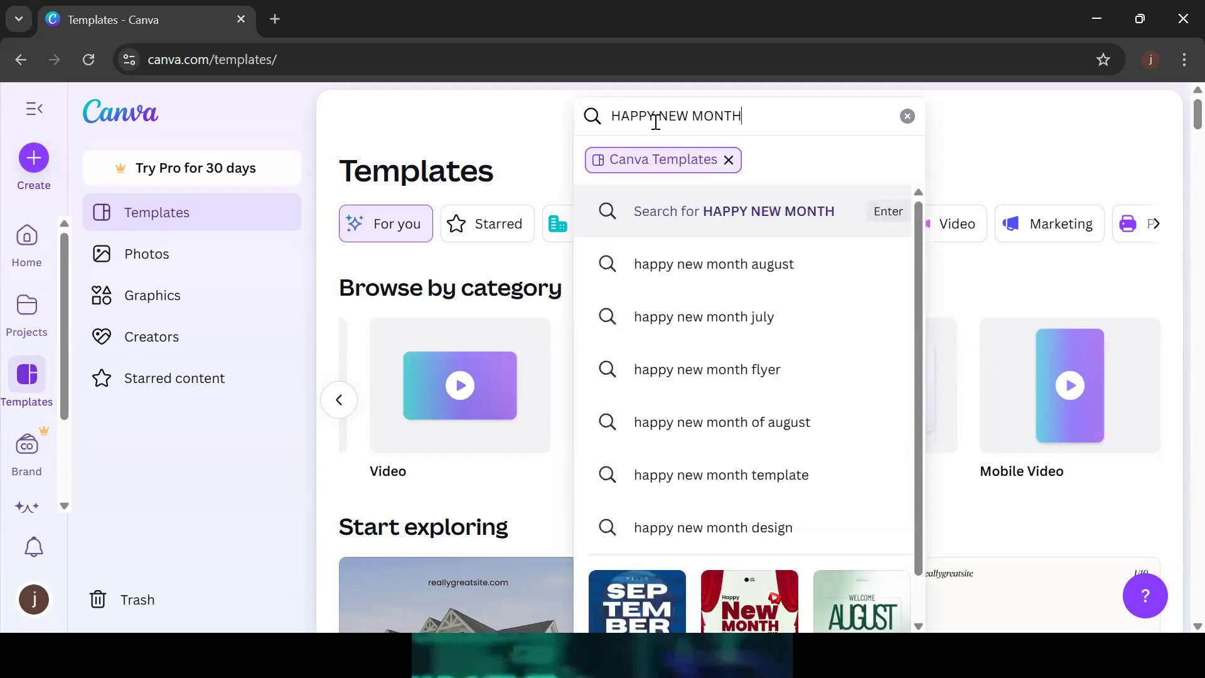
key("Return")
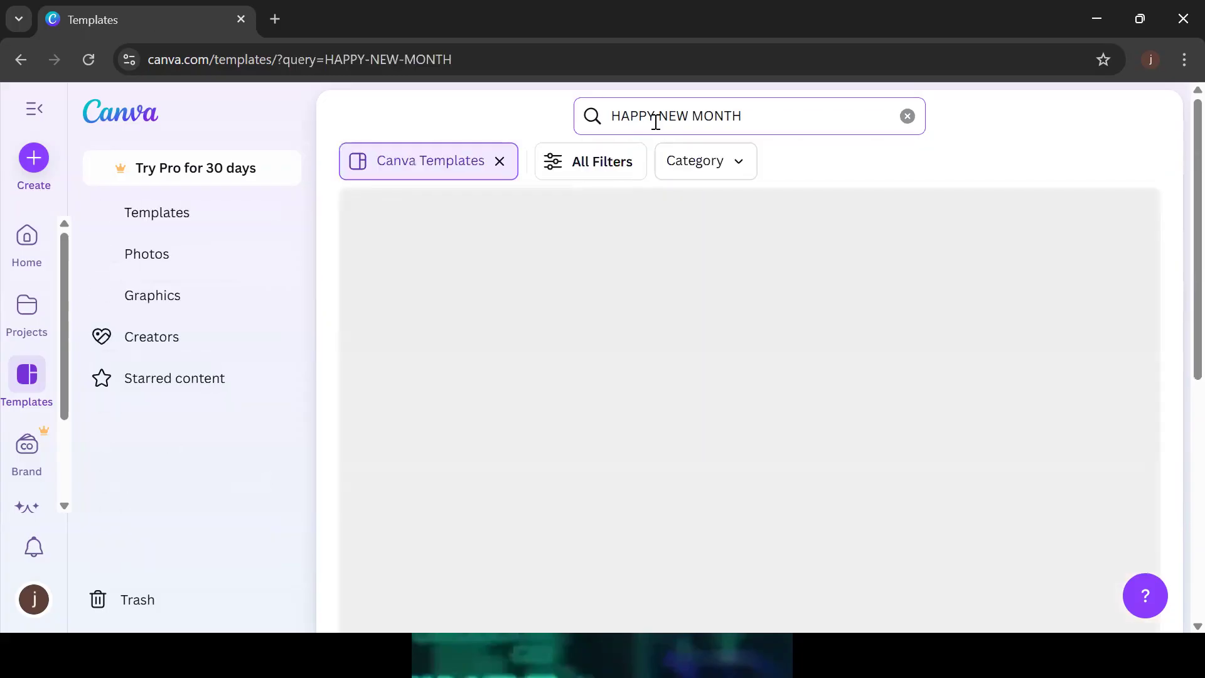
scroll(1179, 251, "down", 5)
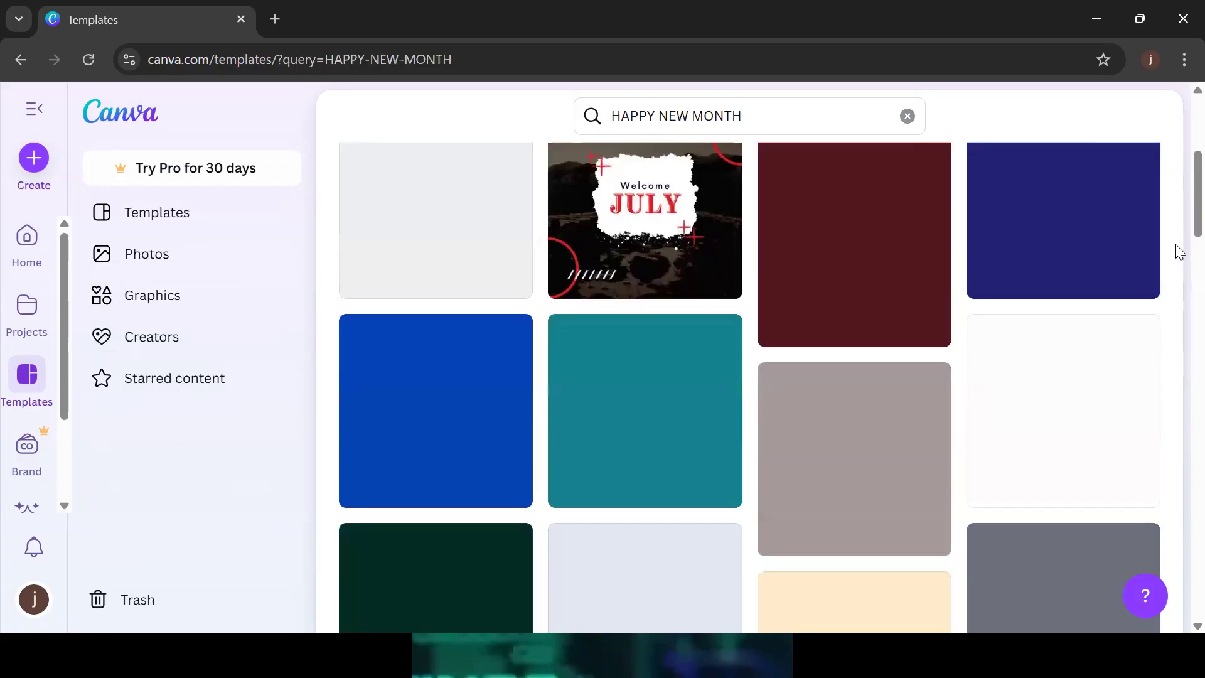
scroll(1177, 232, "up", 5)
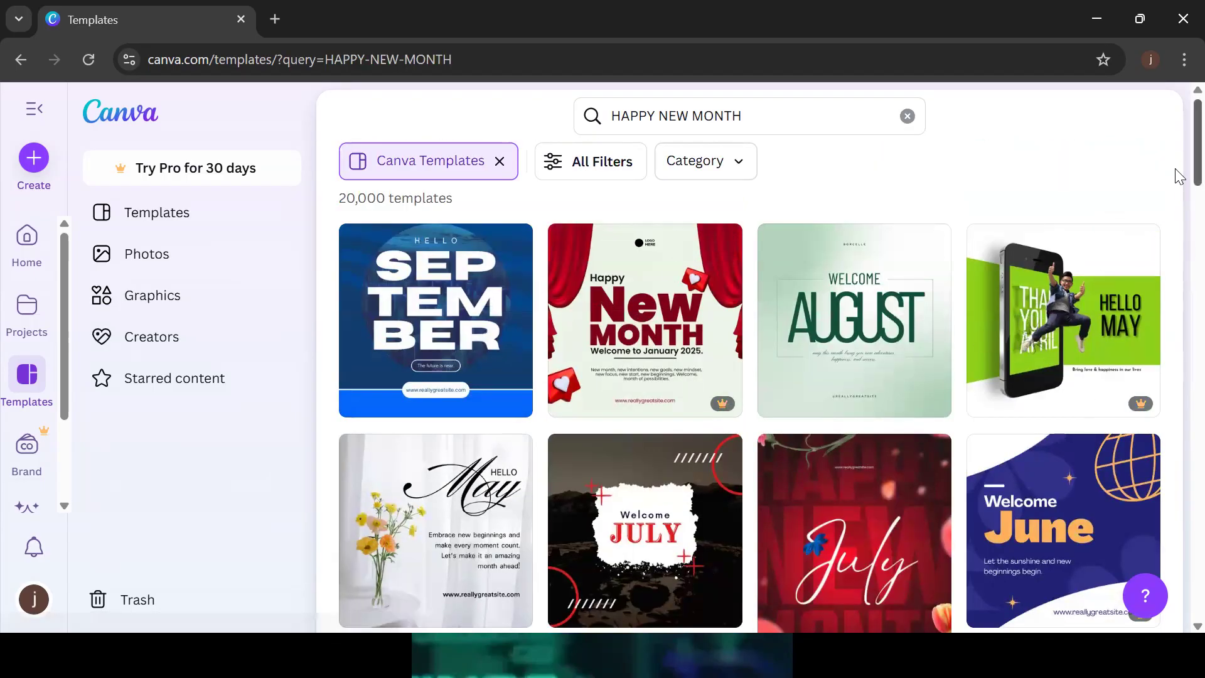
scroll(1179, 189, "down", 5)
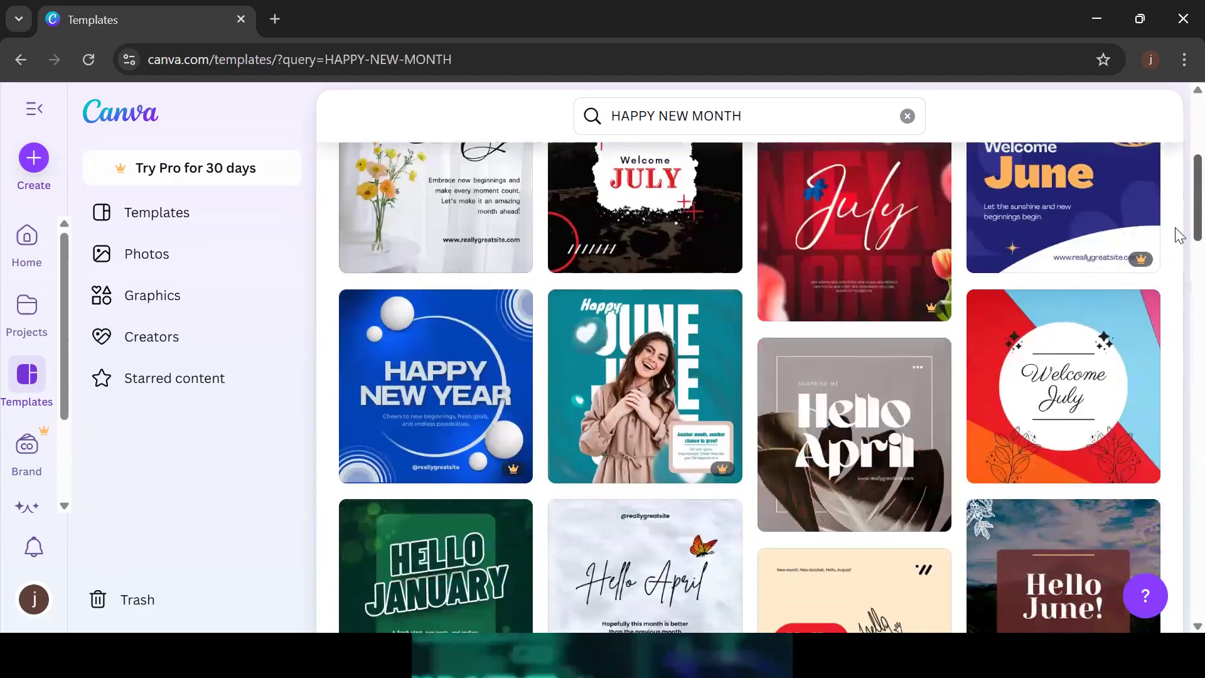
scroll(1179, 239, "down", 1)
scroll(1178, 252, "down", 3)
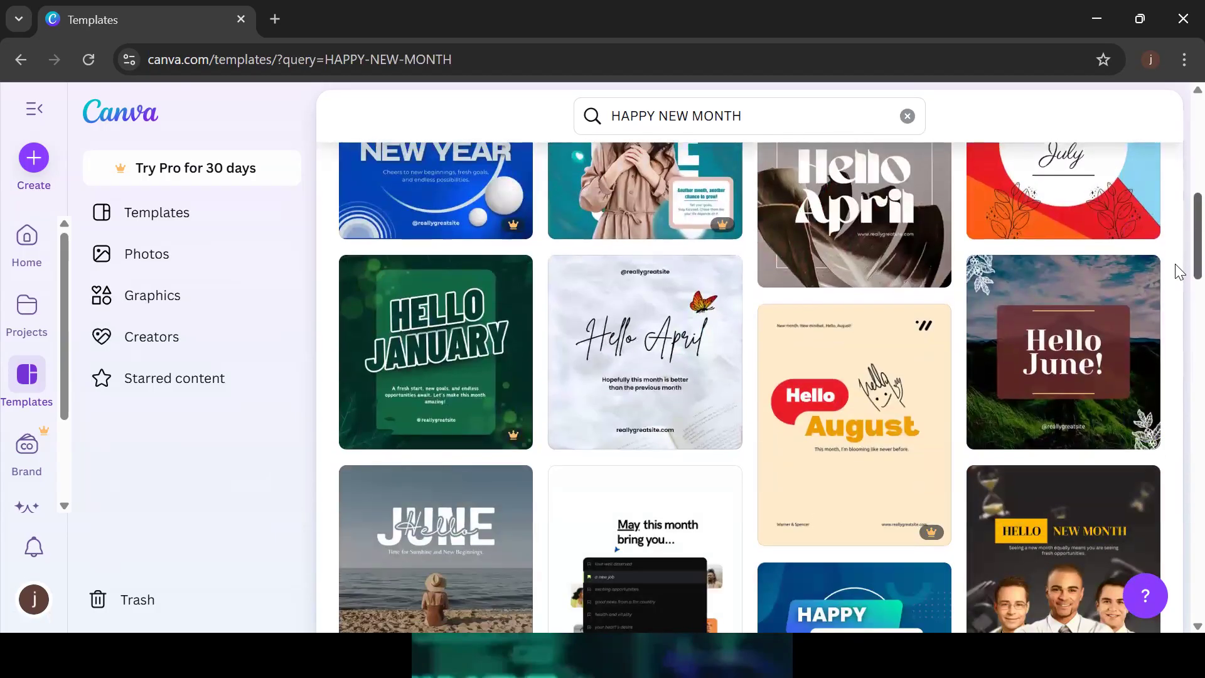
scroll(1179, 267, "down", 7)
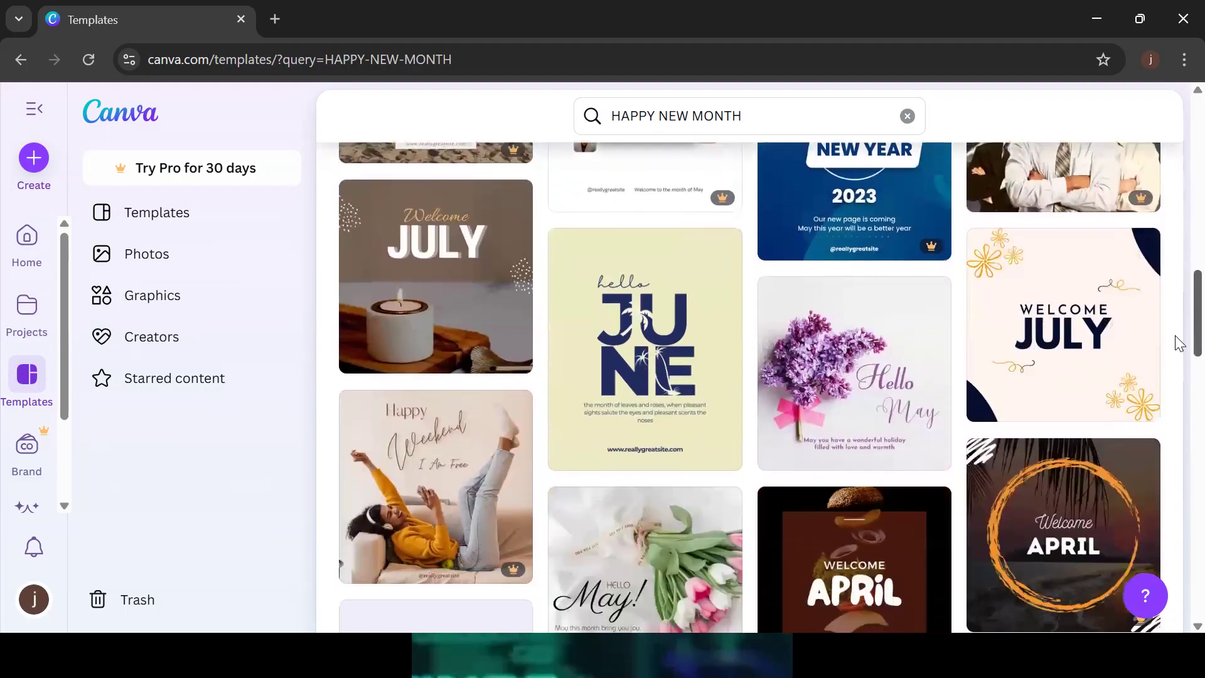
scroll(1178, 371, "down", 3)
scroll(1178, 379, "down", 3)
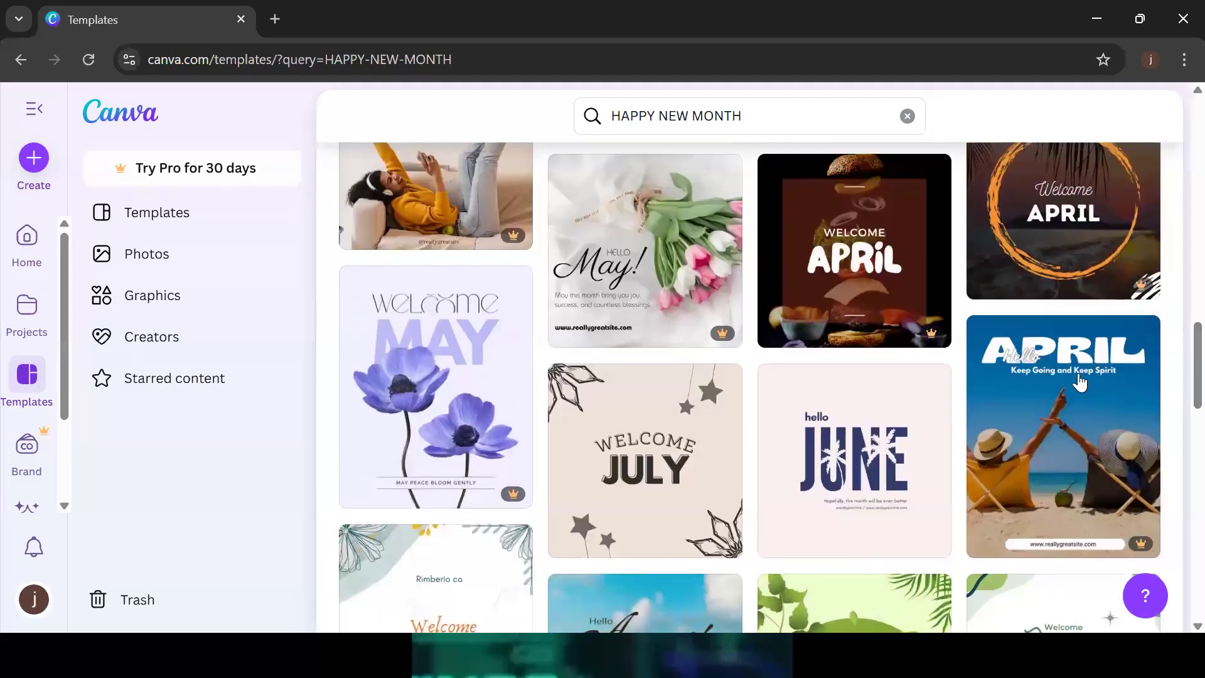
mouse_move(933, 332)
scroll(1180, 395, "down", 10)
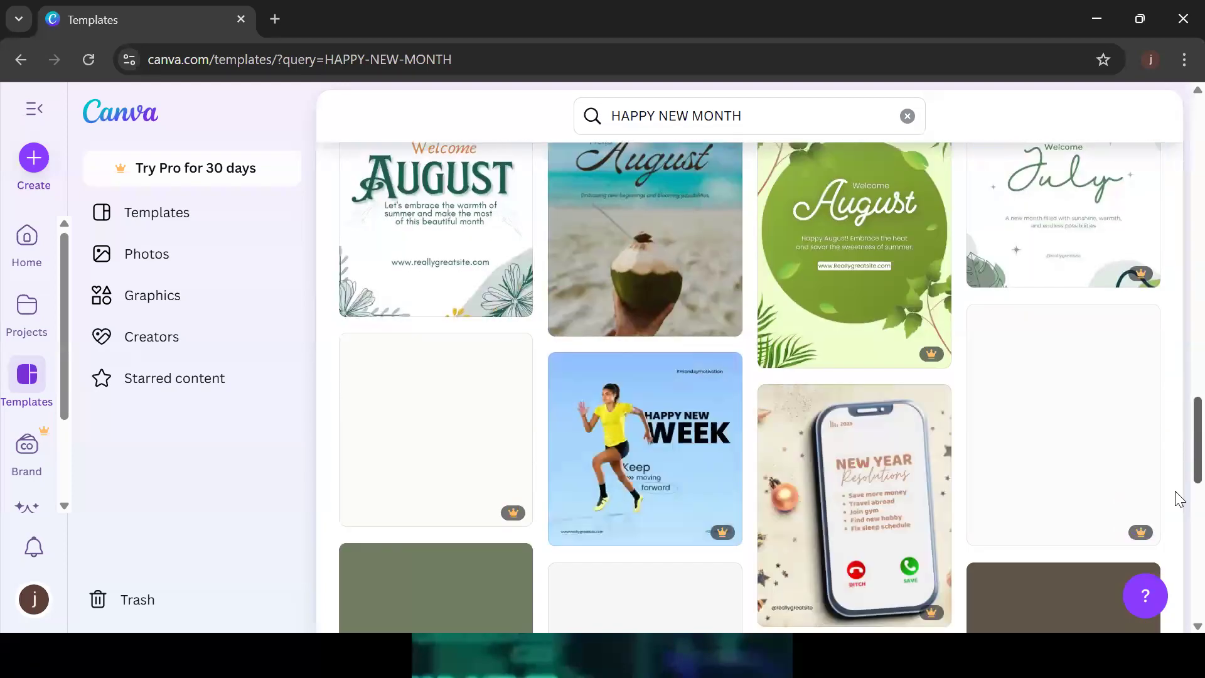
Replace the template search with NEW PRODUCT FLIER and run it
left_click_drag(1179, 512, 1184, 194)
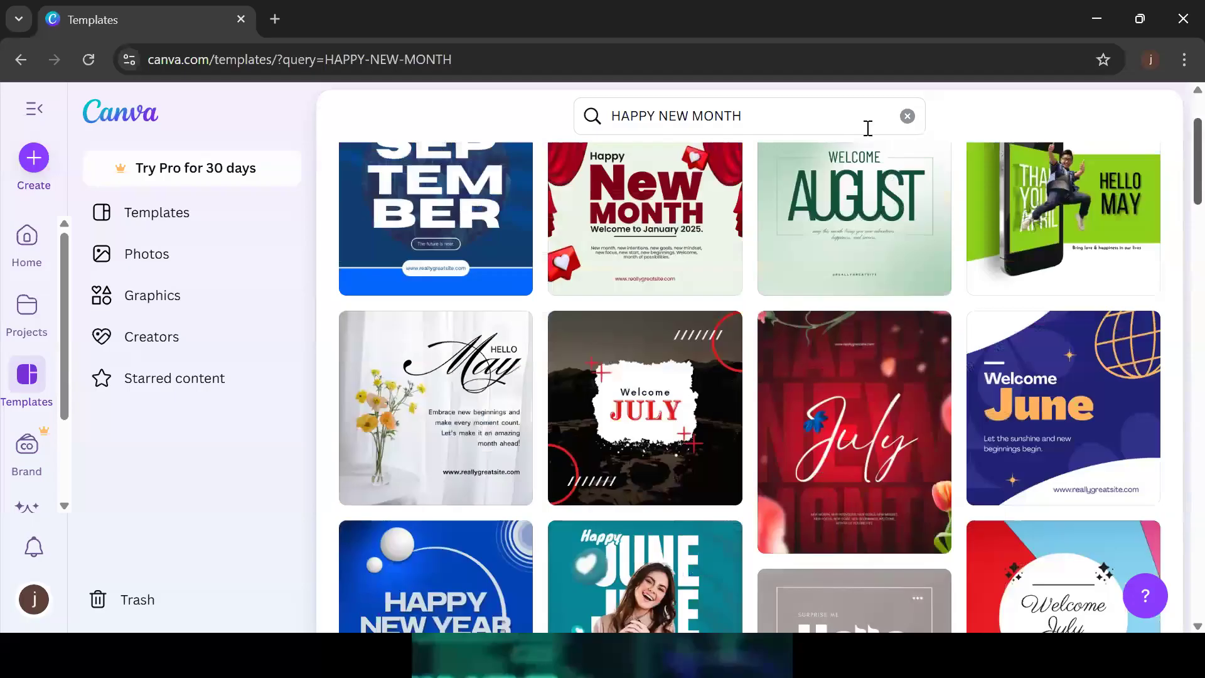
left_click(763, 122)
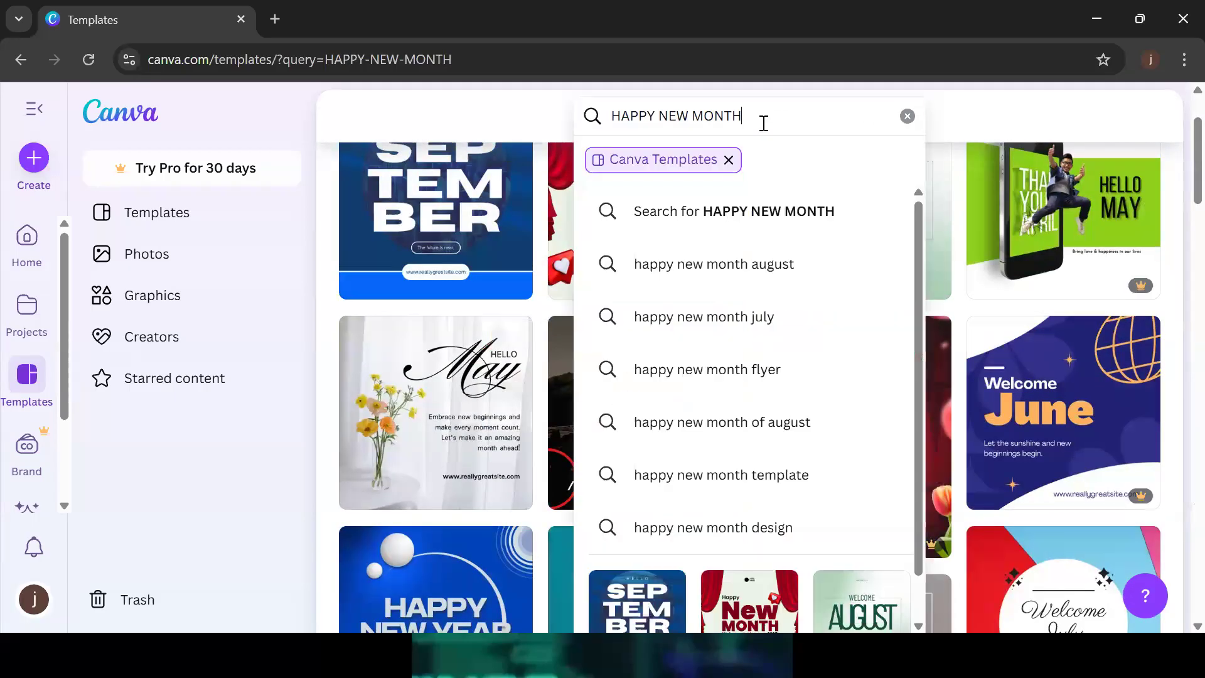
key("BackSpace")
key("BackSpace")
key("BackSpace")
key("BackSpace")
key("BackSpace")
key("BackSpace")
key("BackSpace")
key("BackSpace")
key("BackSpace")
key("BackSpace")
key("BackSpace")
key("BackSpace")
key("BackSpace")
key("BackSpace")
key("BackSpace")
type("NEW ")
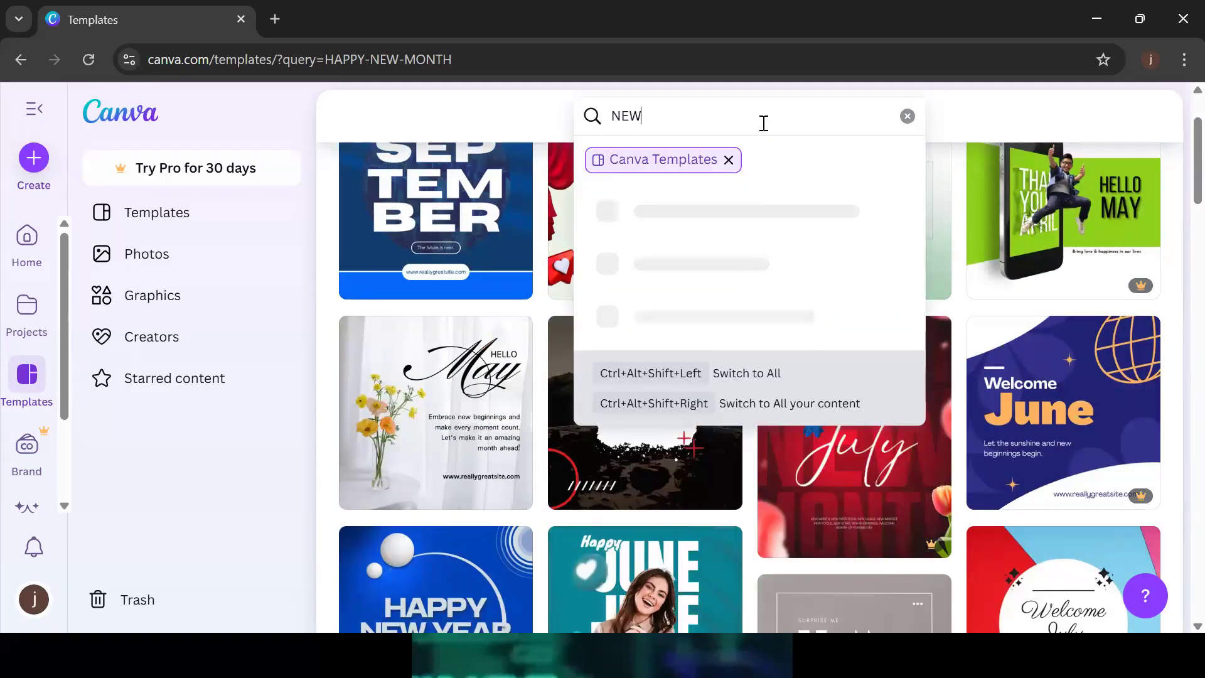
type("P")
type("DUCT FLIER")
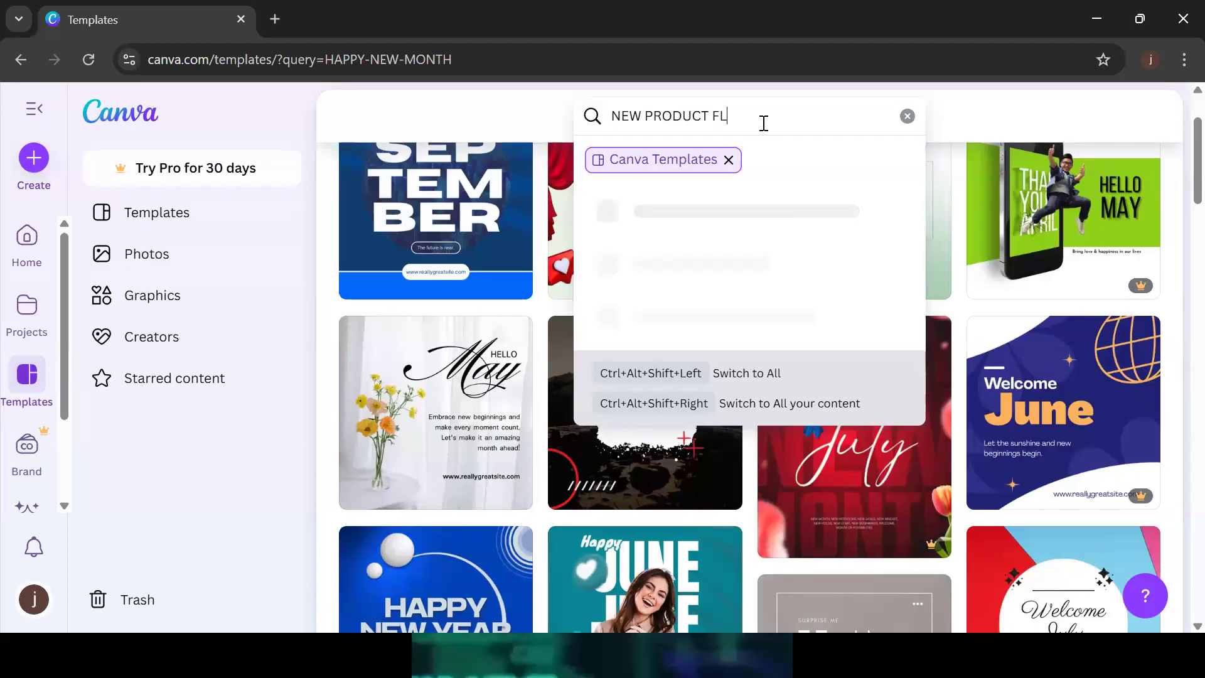
key("Return")
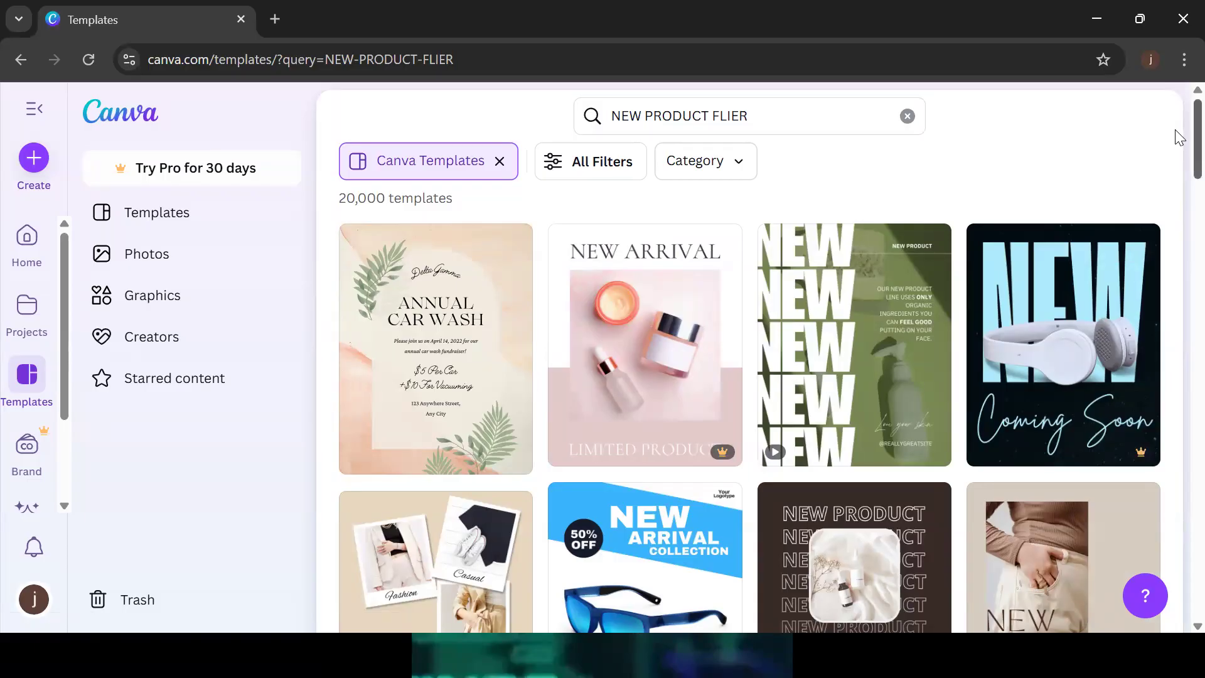
Scroll through the NEW PRODUCT FLIER results, then clear the search box
scroll(1178, 157, "down", 3)
scroll(1175, 171, "down", 1)
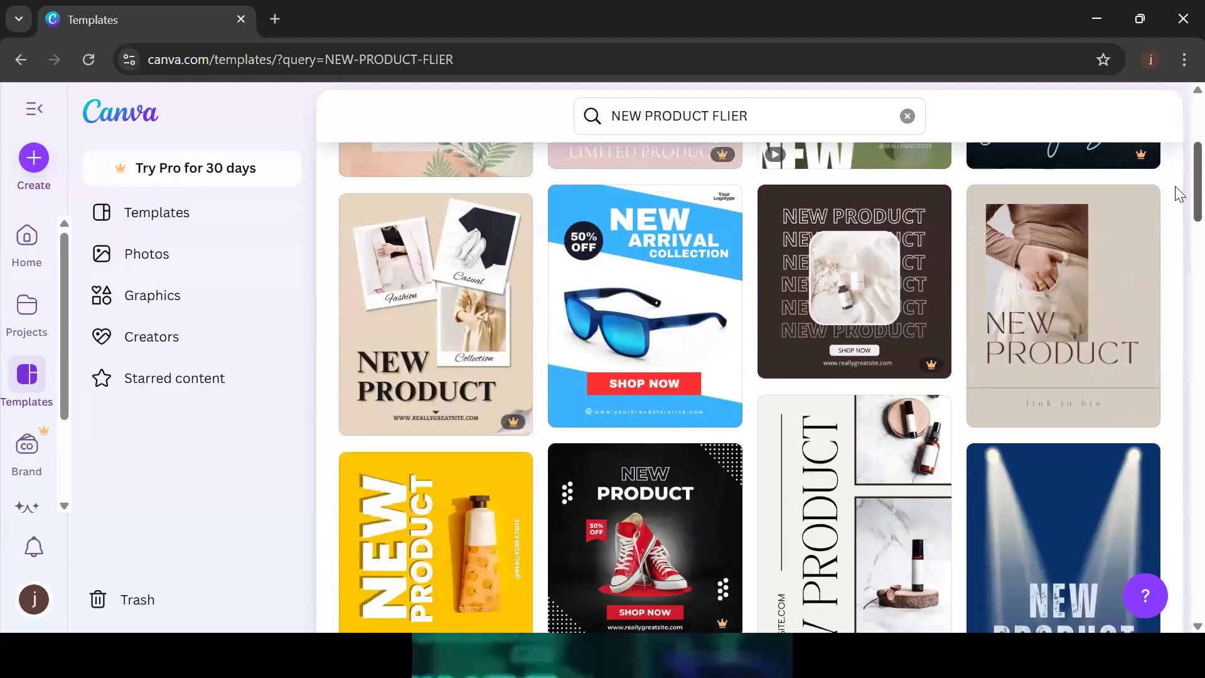
scroll(1176, 188, "up", 3)
scroll(1178, 189, "down", 1)
scroll(1179, 192, "down", 4)
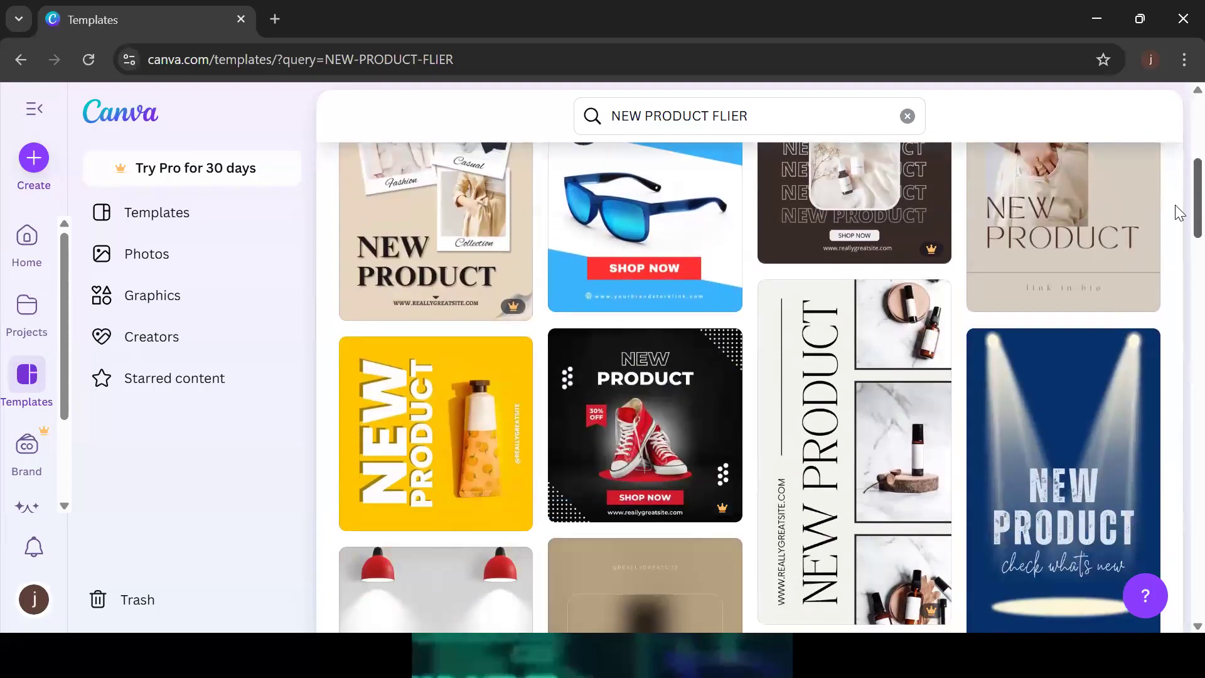
scroll(1179, 193, "up", 2)
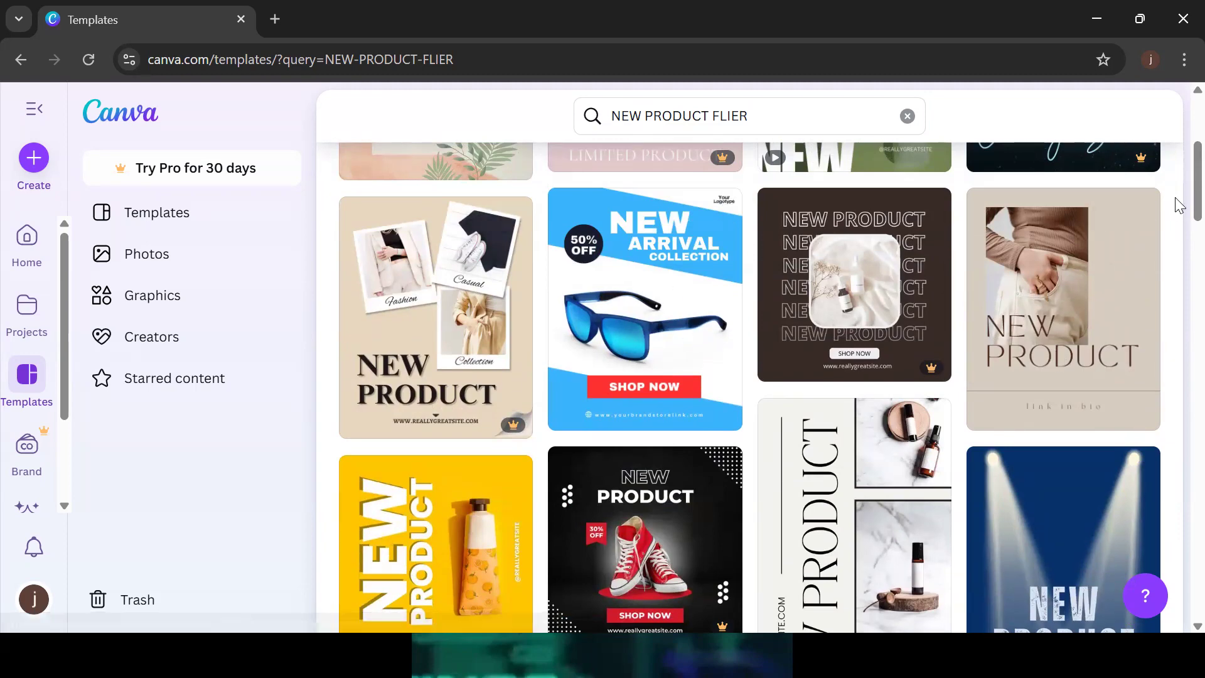
scroll(1179, 152, "up", 1)
scroll(1179, 152, "up", 5)
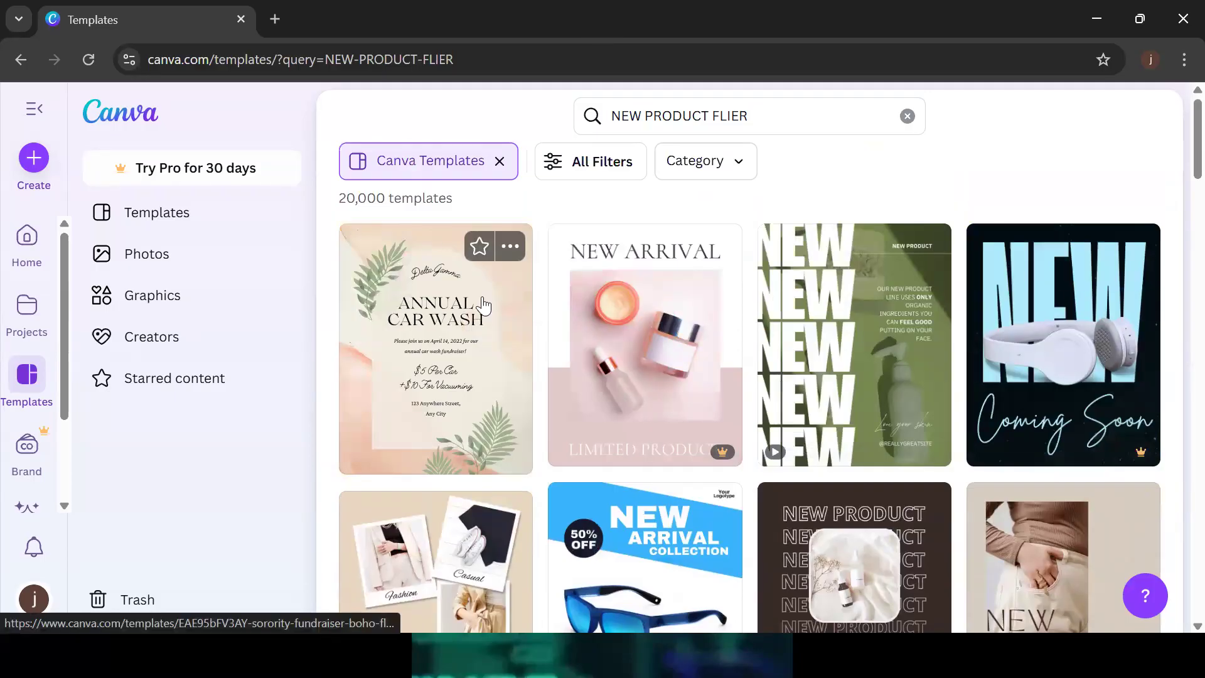
left_click_drag(1177, 190, 1176, 4)
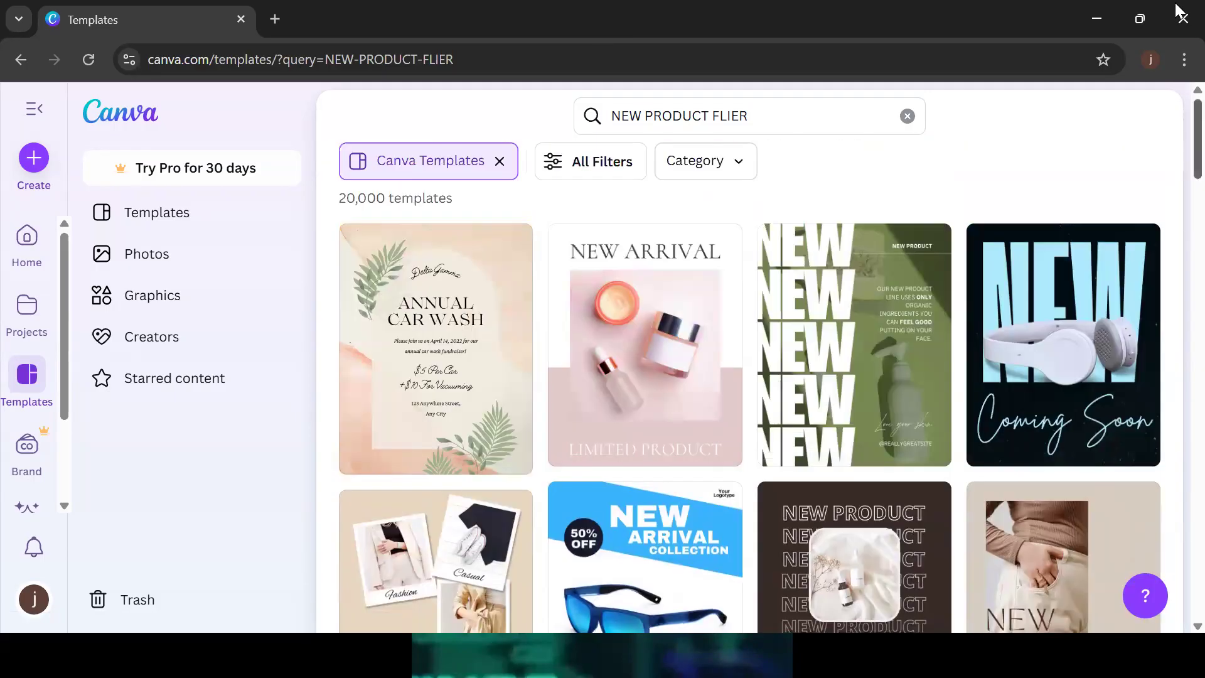
left_click(908, 116)
Search templates for FLIER, then empty the search box again
type("FL")
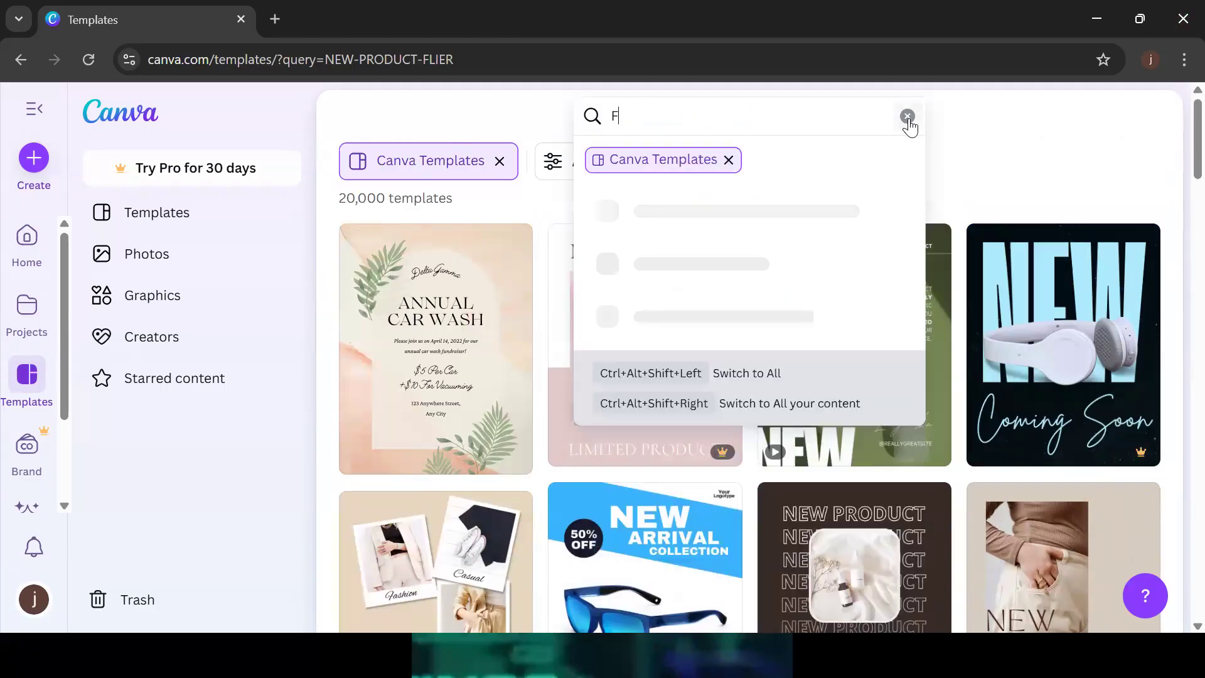
type("IER")
key("Return")
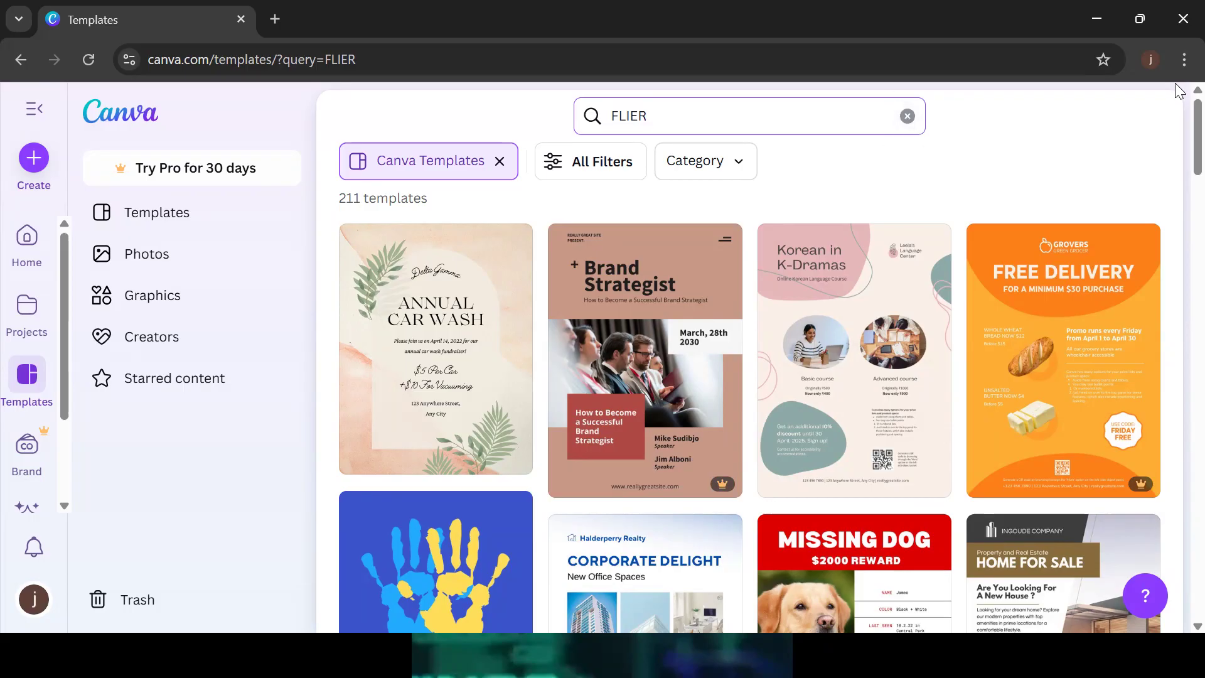
mouse_move(1176, 116)
left_mouse_down()
mouse_move(1175, 262)
mouse_move(1178, 101)
left_mouse_up()
left_click(909, 116)
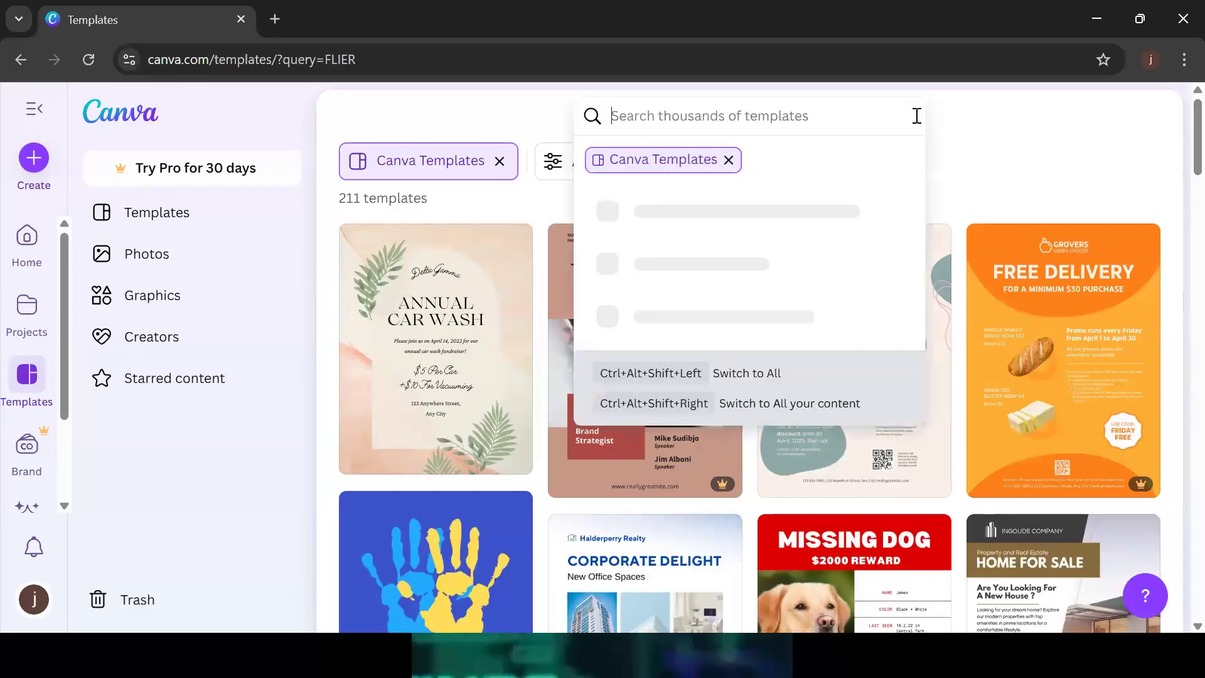
Search for NEW EVENT templates, scroll the results, then go back to the FLIER results
type("NEW EV")
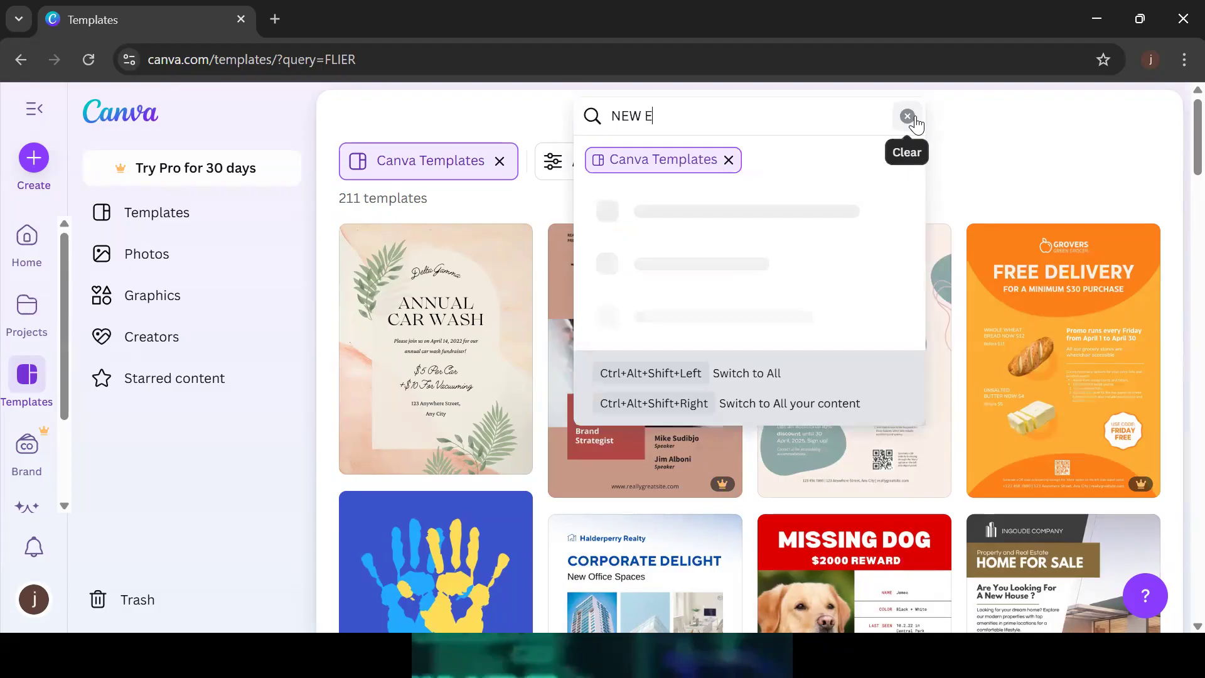
type("ENT")
key("Return")
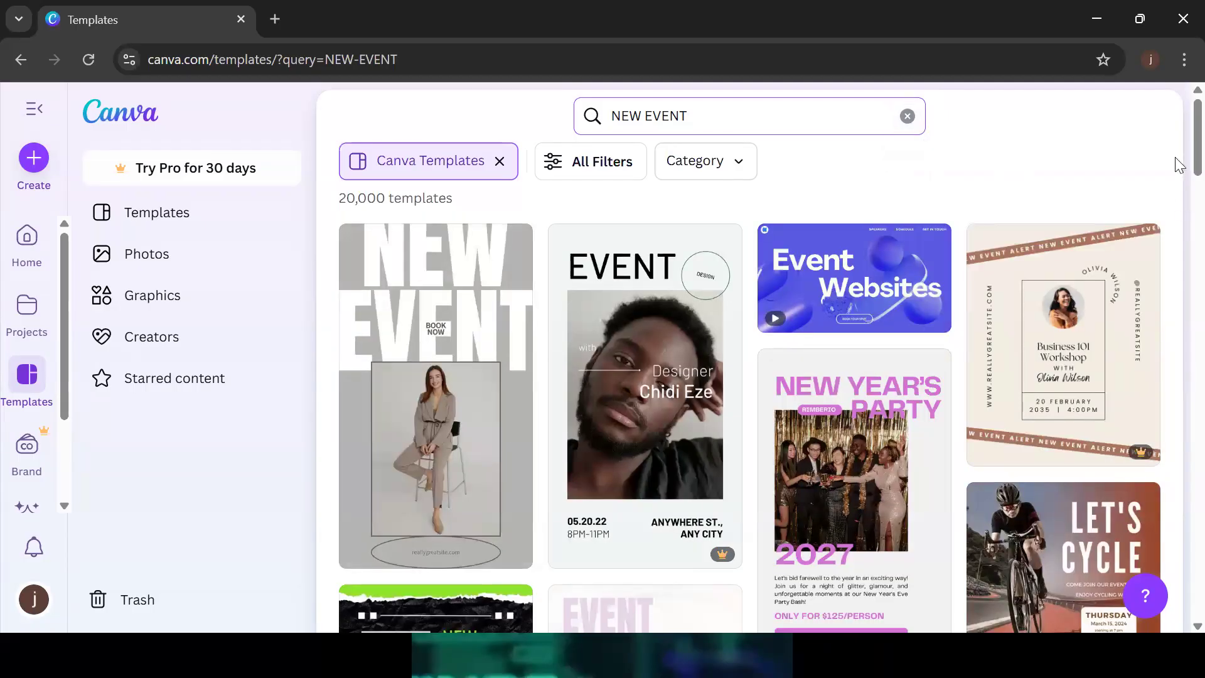
scroll(1179, 207, "down", 3)
scroll(1179, 208, "down", 6)
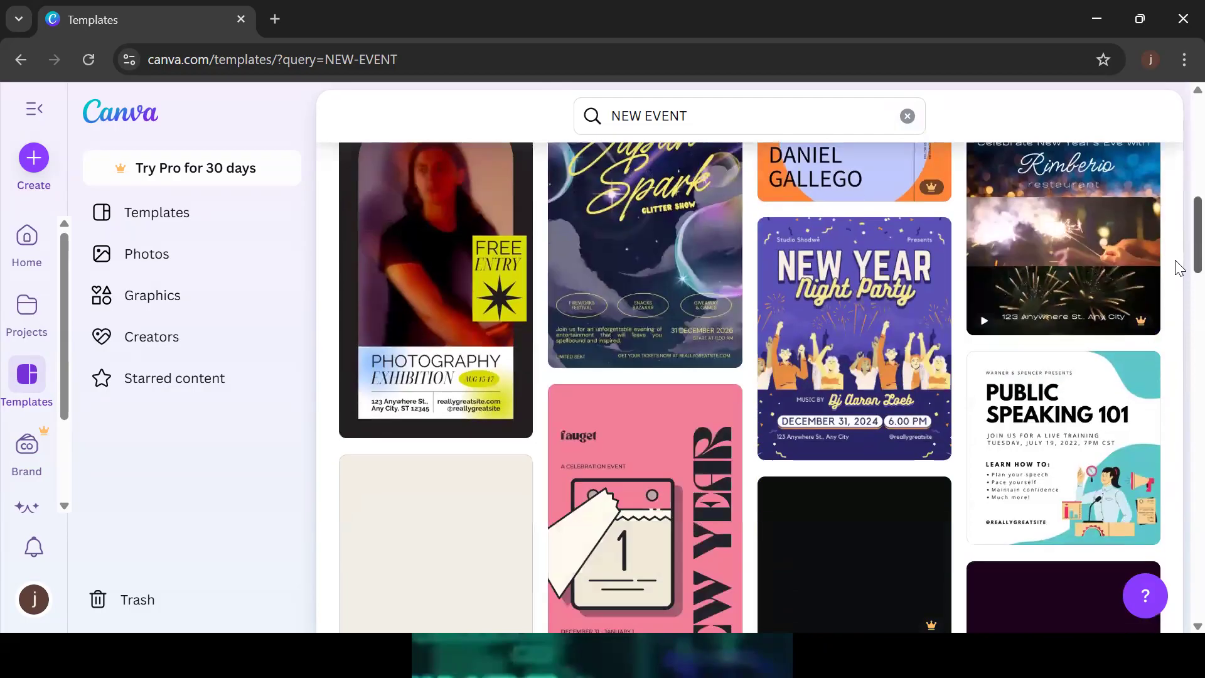
scroll(1179, 283, "down", 6)
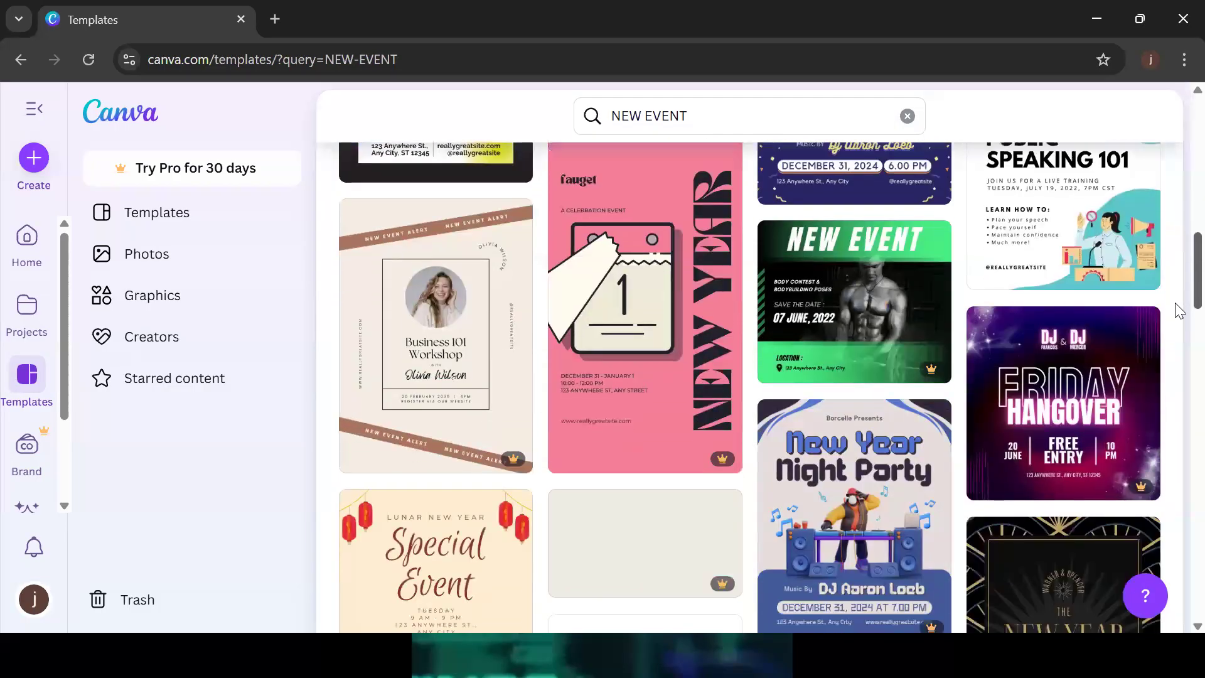
scroll(1179, 327, "down", 6)
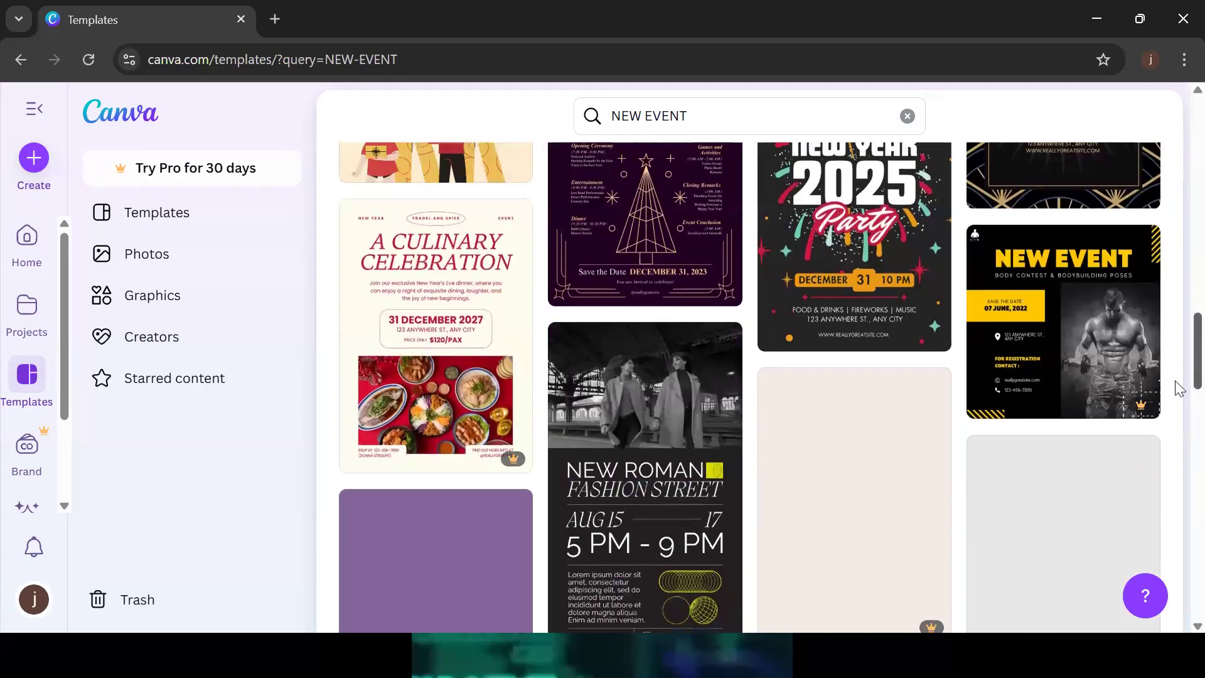
left_click_drag(1175, 382, 1177, 50)
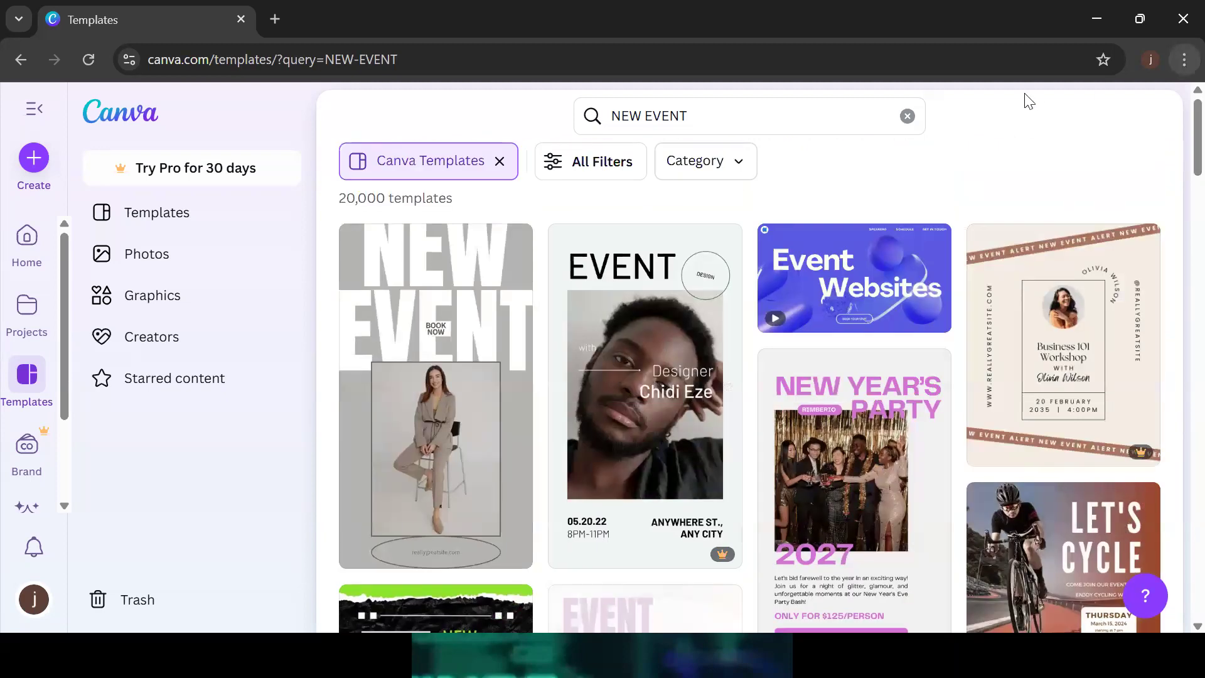
left_click(14, 61)
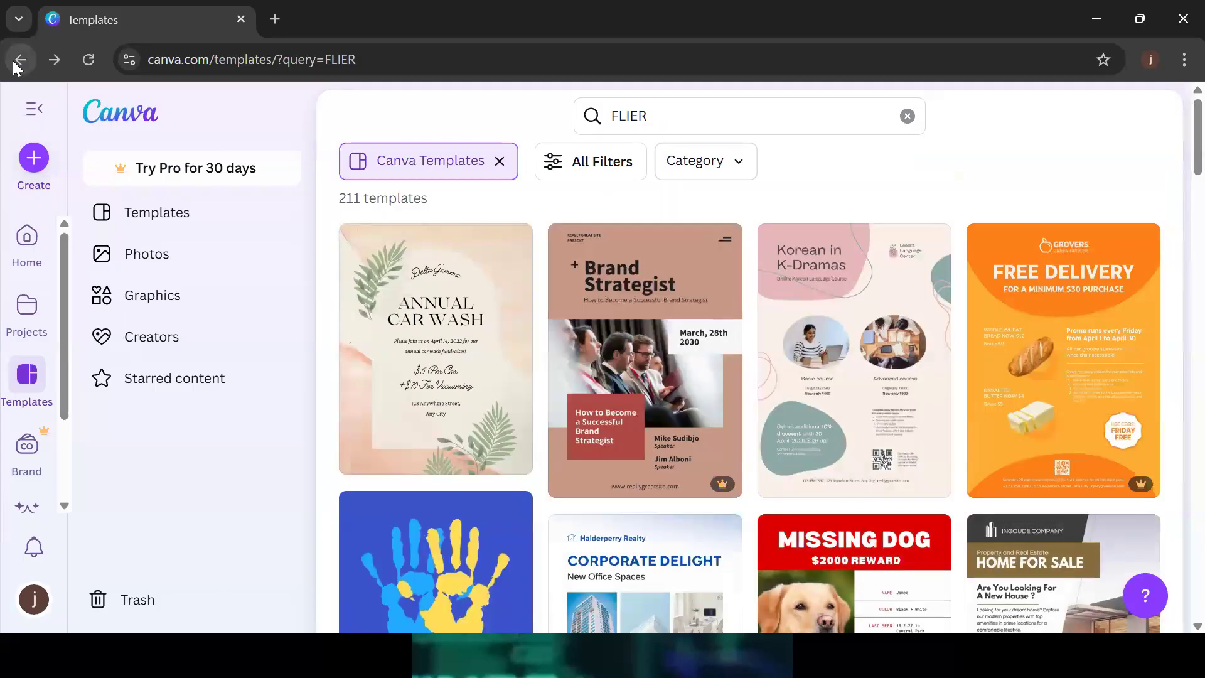
Step back through earlier searches and rerun the HAPPY NEW MONTH template search
left_click(13, 62)
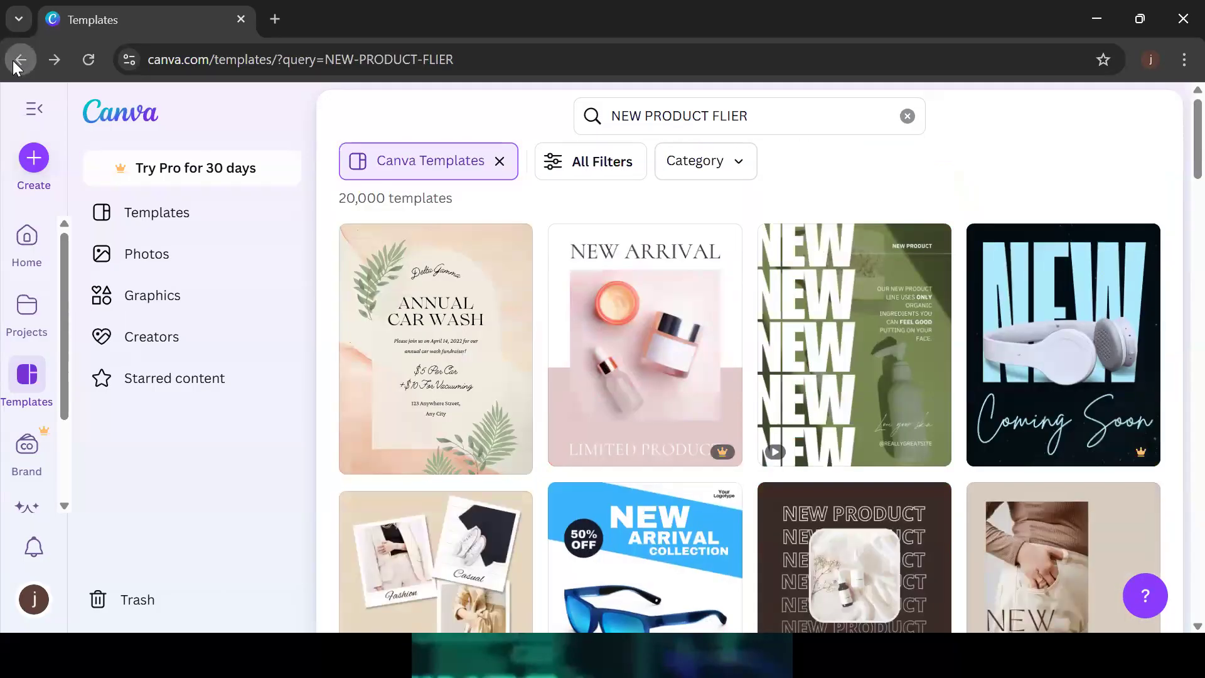
left_click(13, 60)
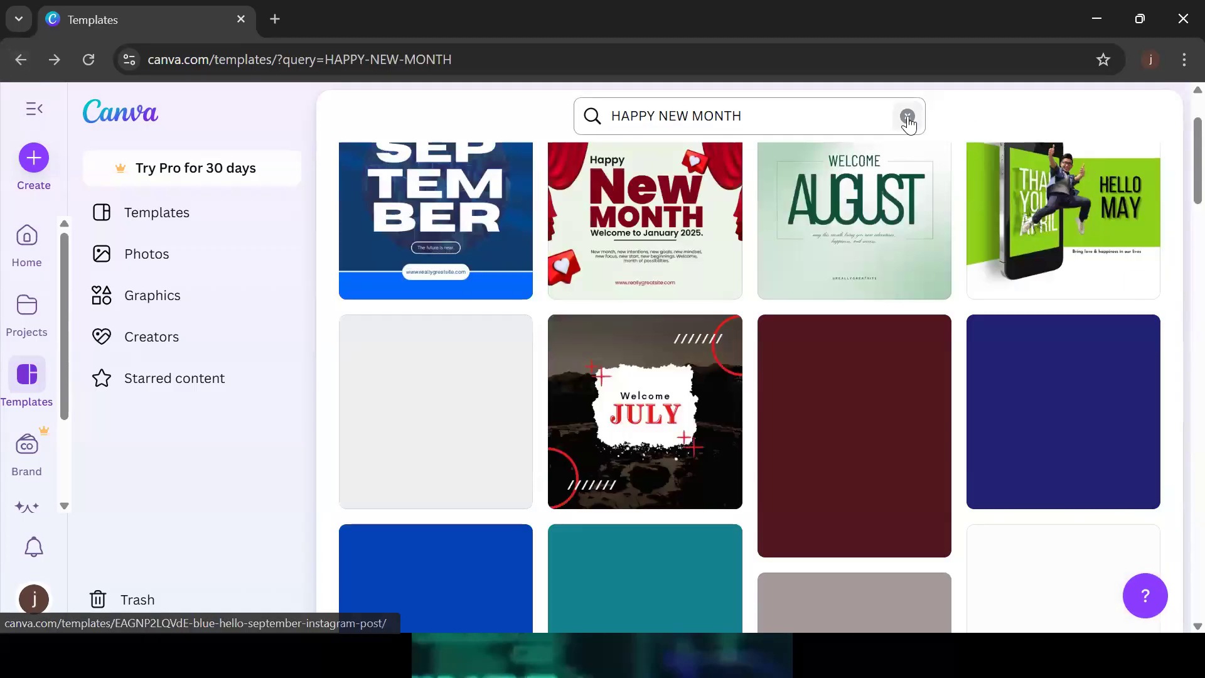
left_click(908, 116)
type("HAPPY NEW MONH")
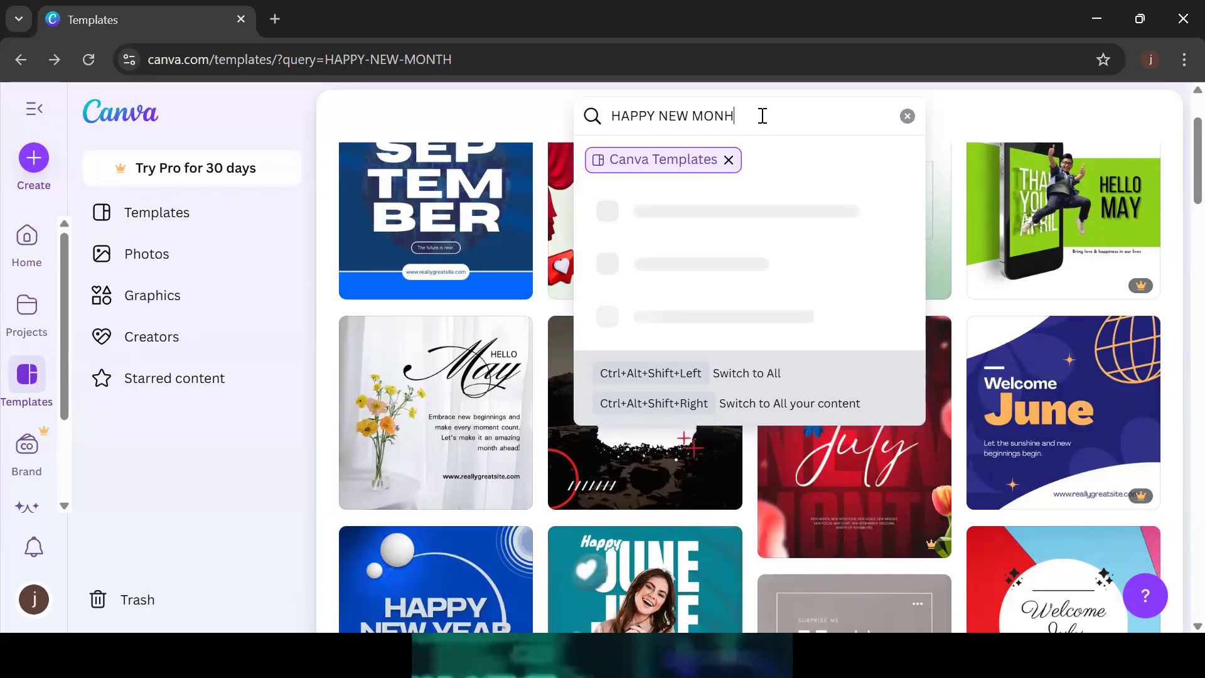
key("BackSpace")
type("TH")
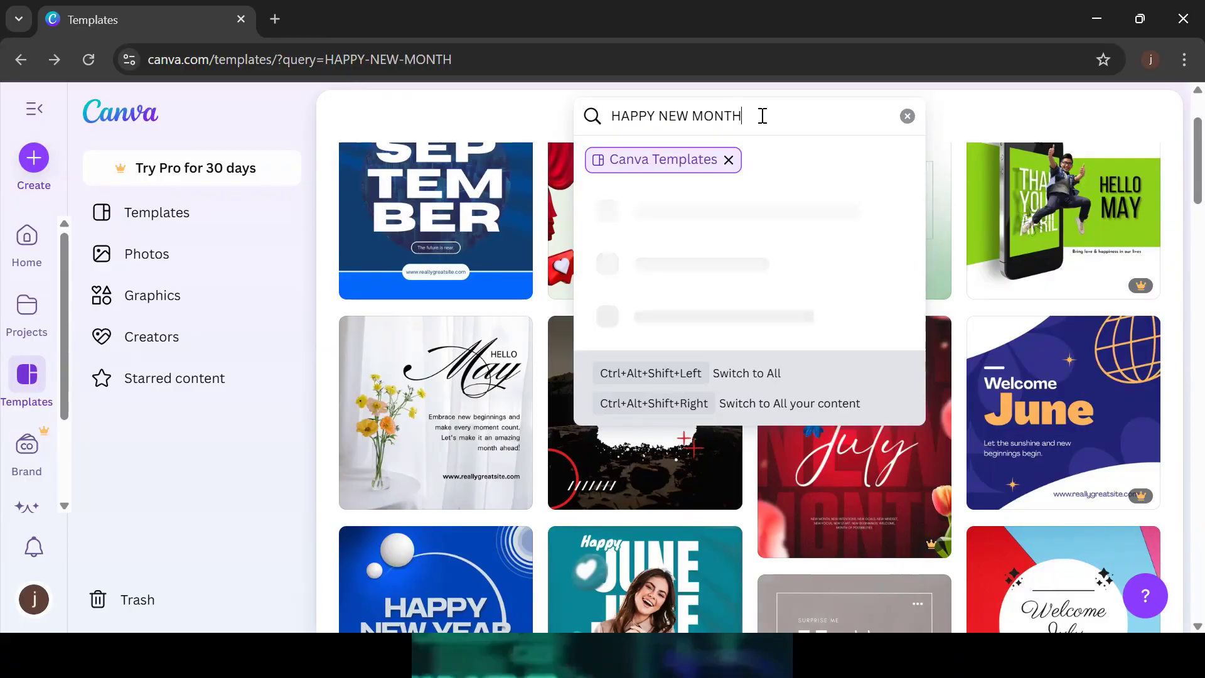
key("Return")
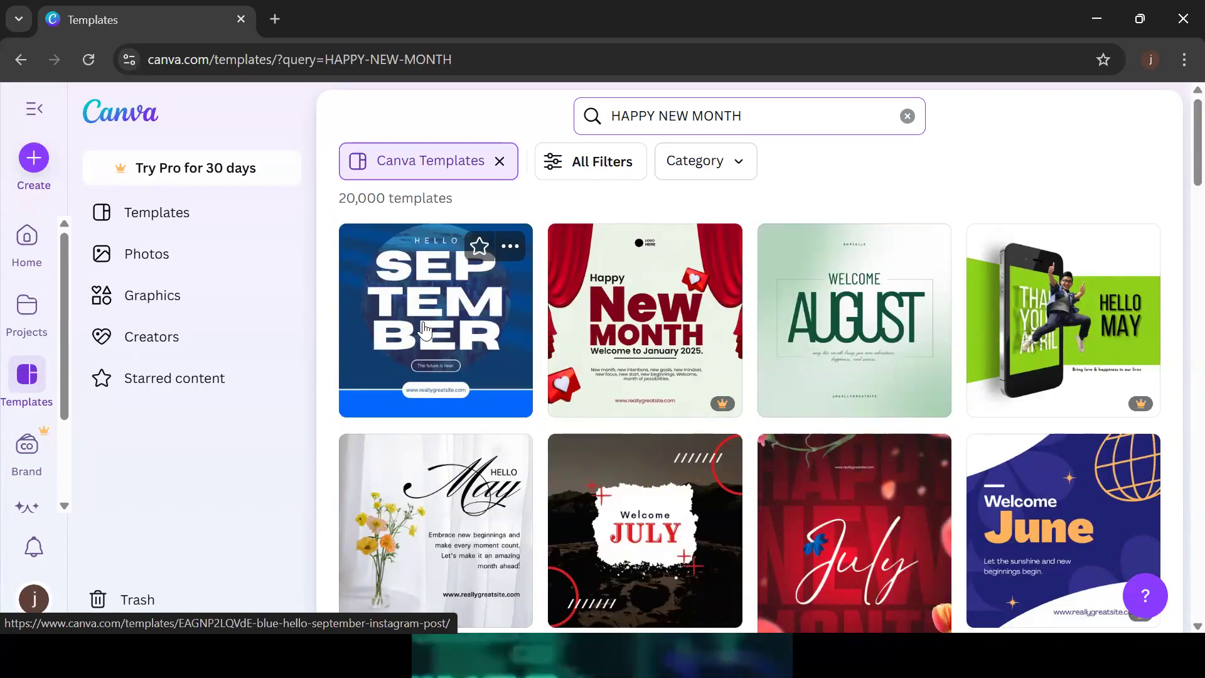
Preview the blue Hello September Instagram post and customize it into an editable design
left_click(459, 319)
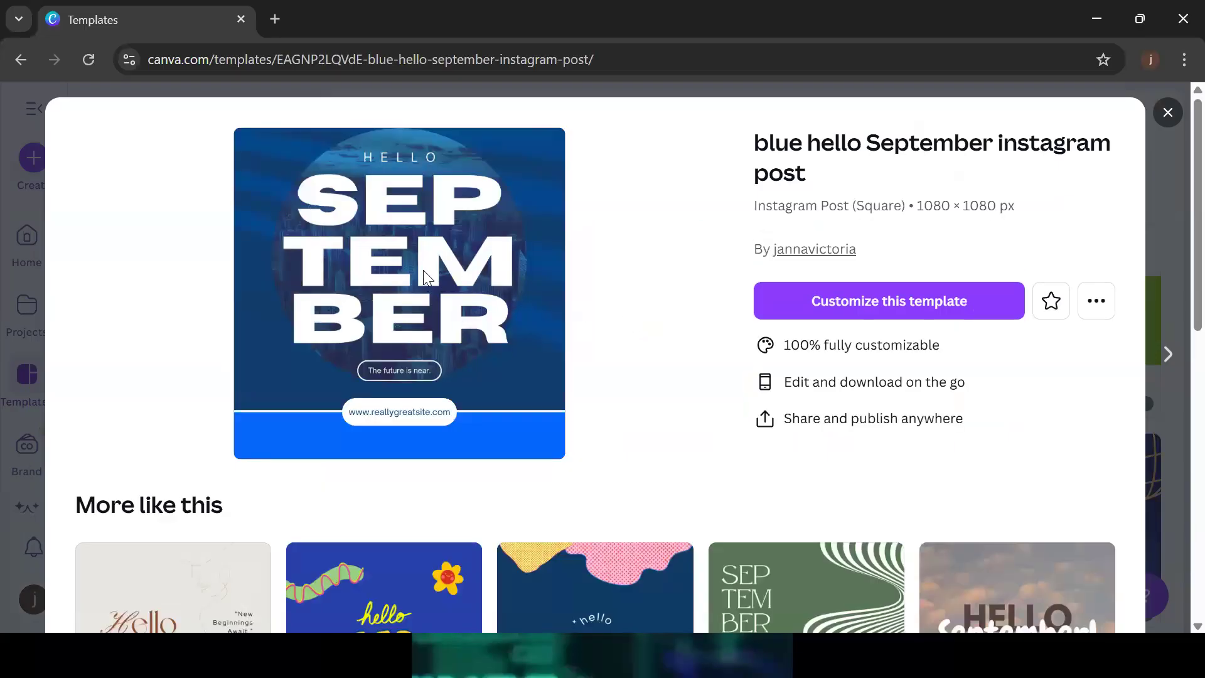
left_click(911, 311)
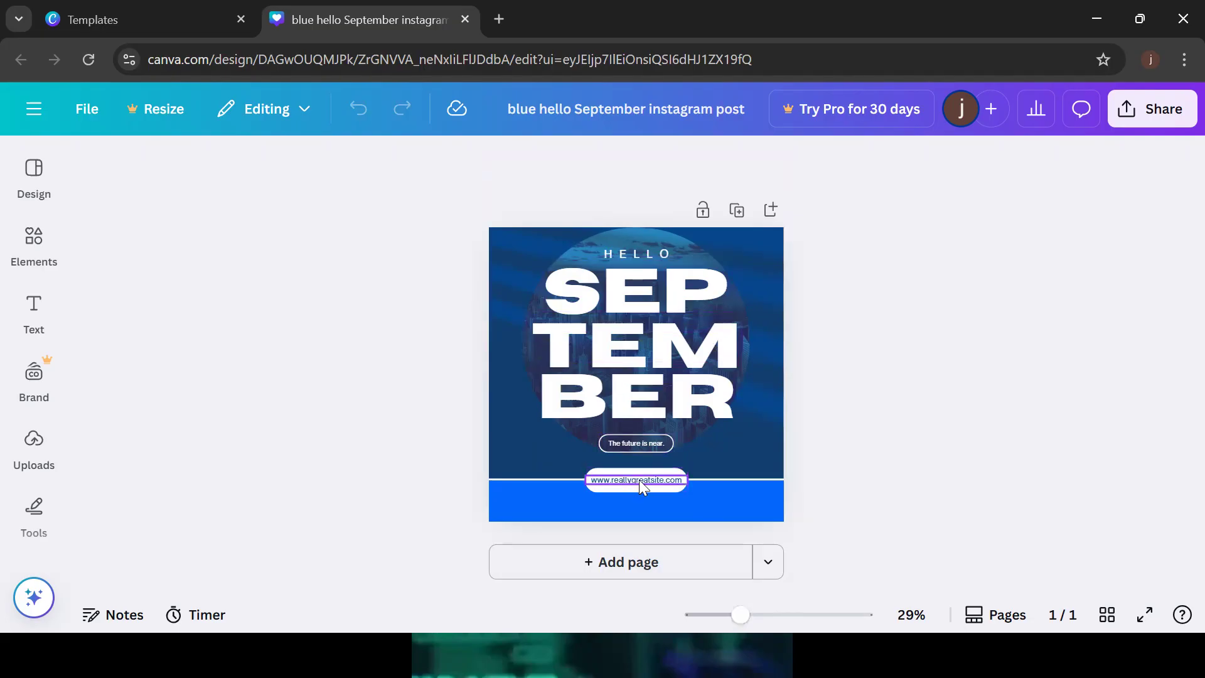
Zoom the design to 42% to work on the website address text at the bottom
left_click(657, 480)
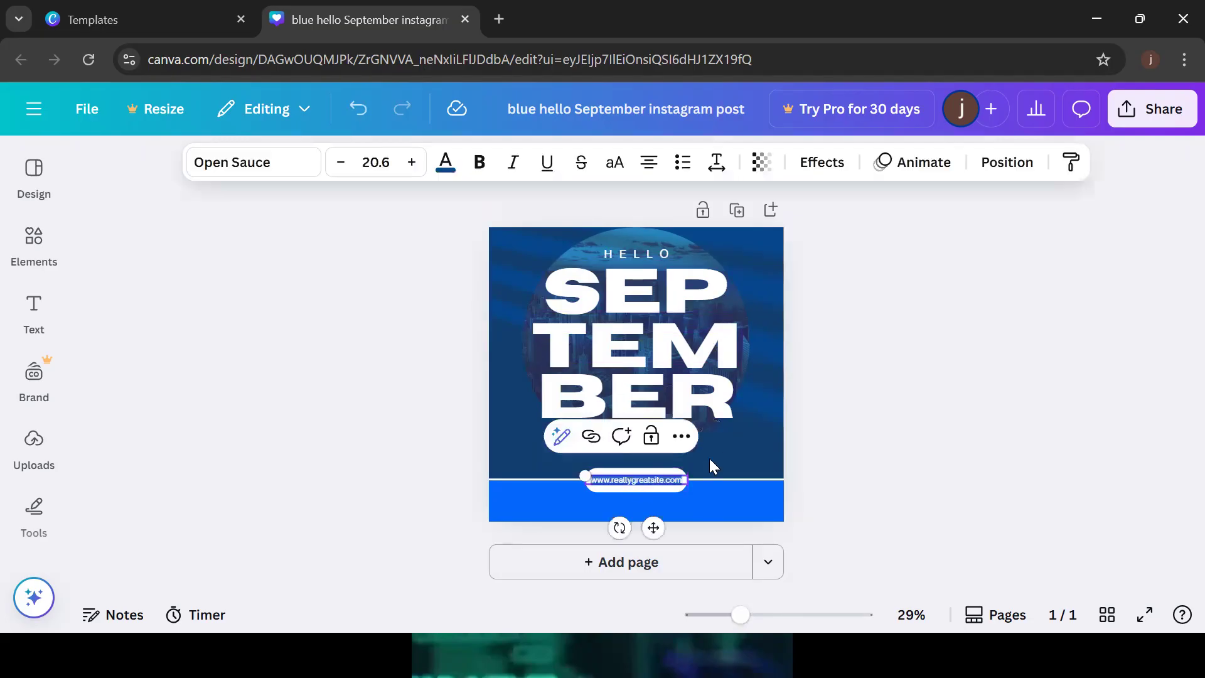
left_click(975, 411)
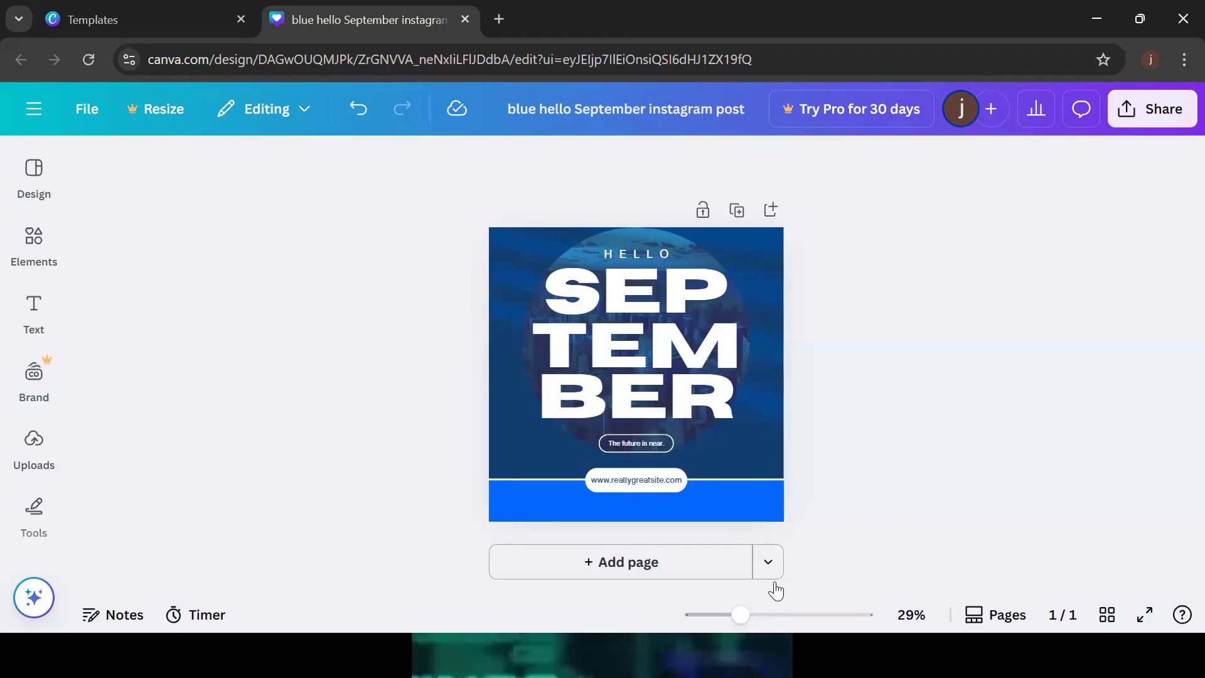
left_click_drag(743, 618, 732, 617)
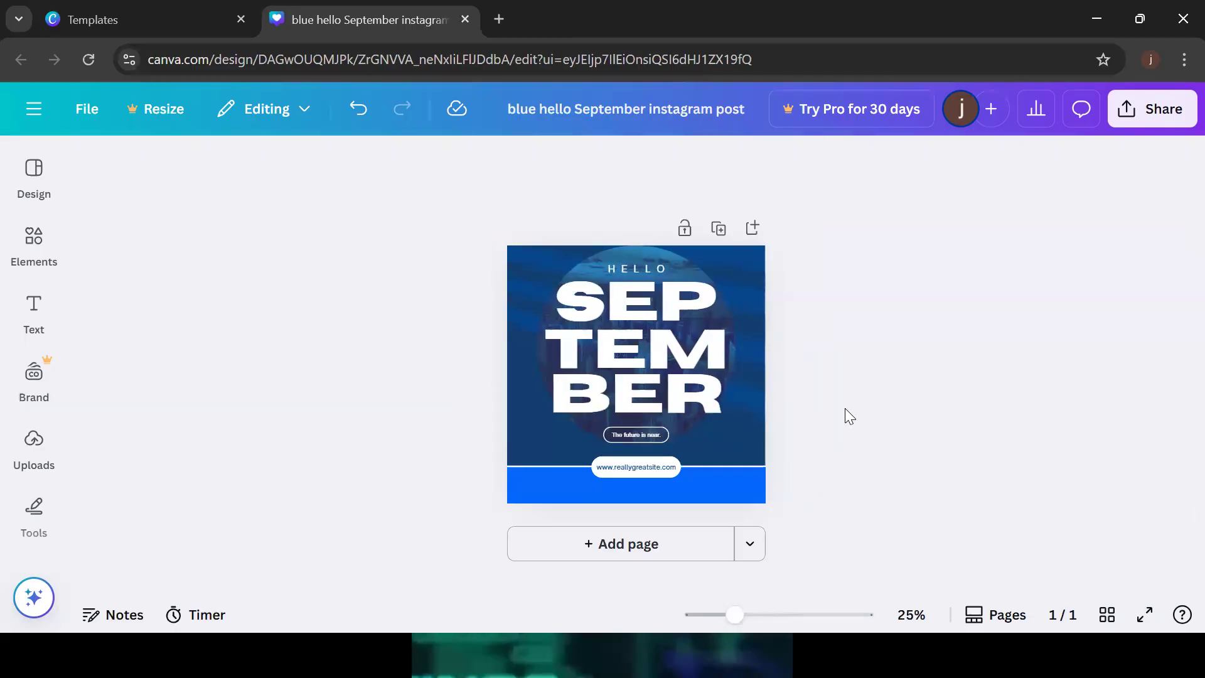
double_click(622, 466)
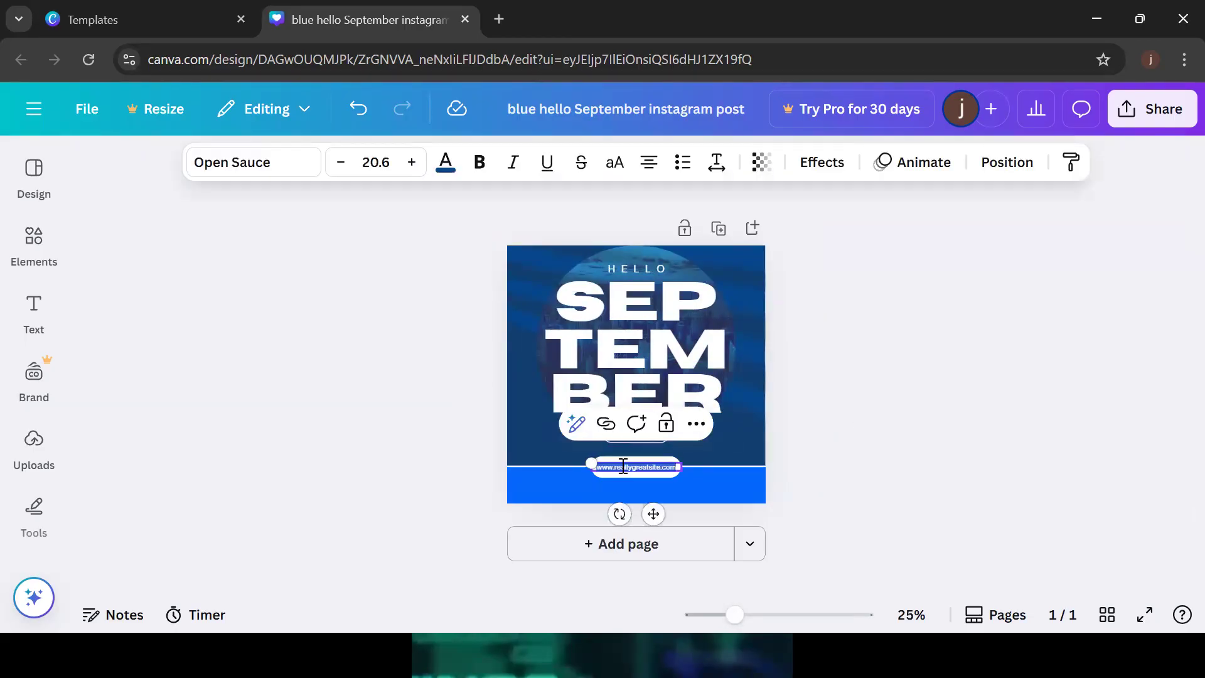
left_click_drag(737, 620, 756, 618)
left_click(913, 467)
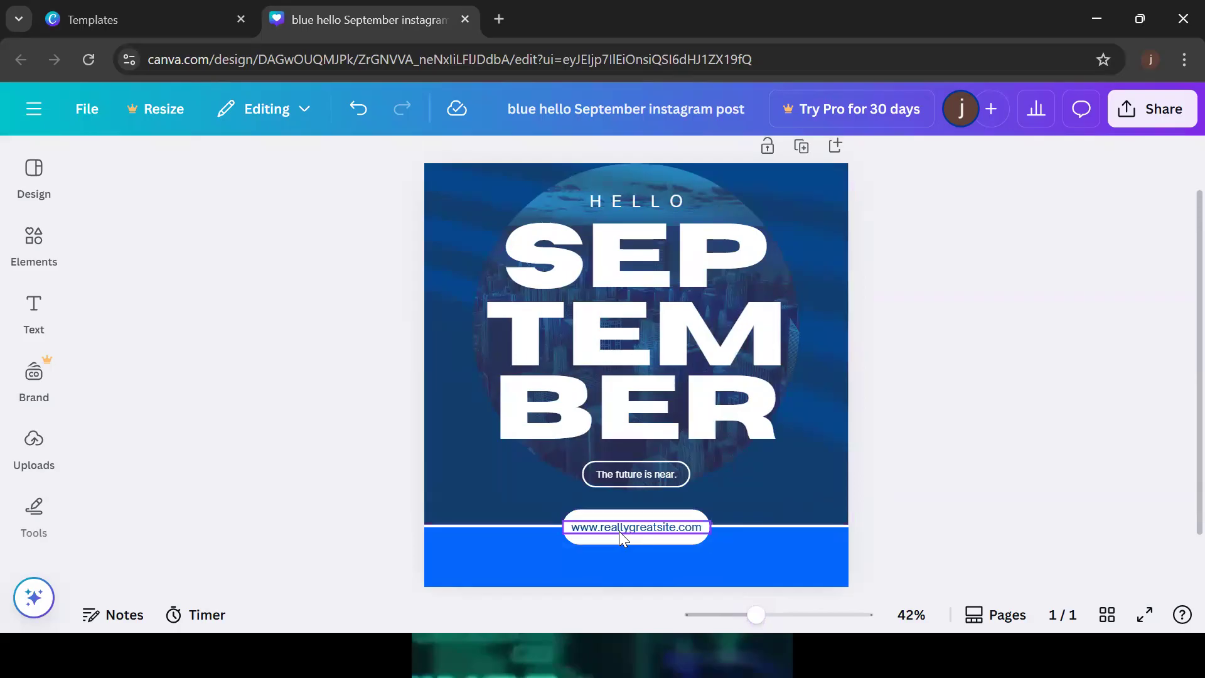
left_click(675, 528)
left_click(674, 528)
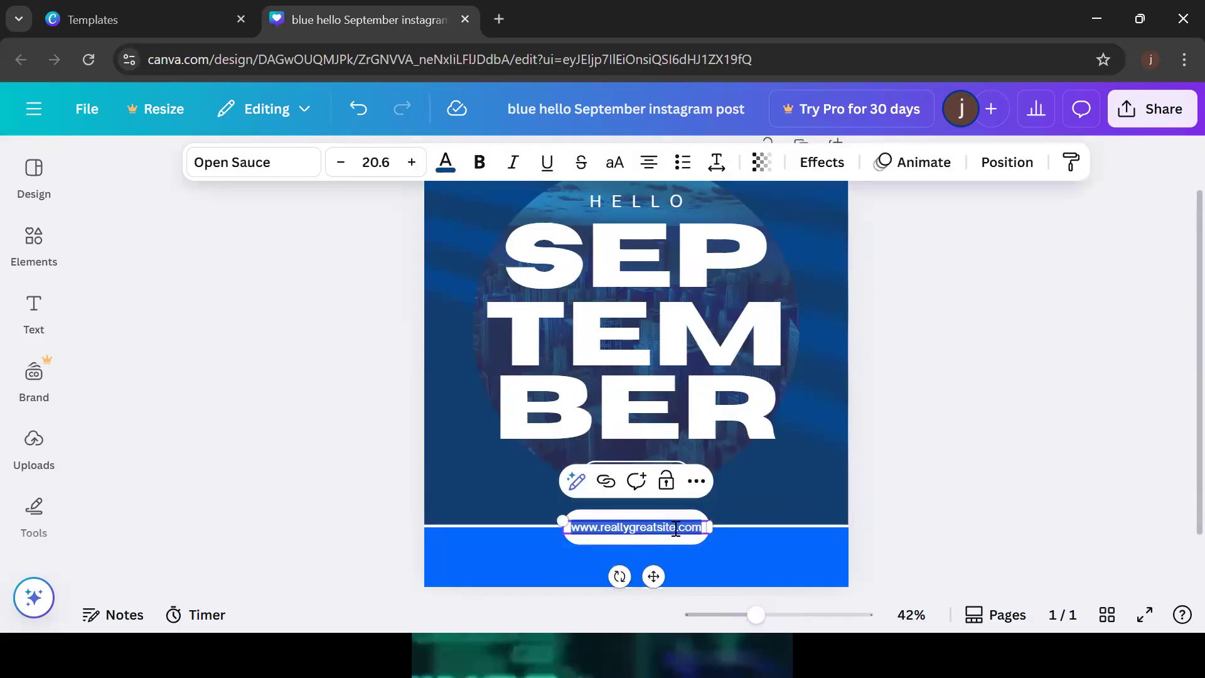
key("BackSpace")
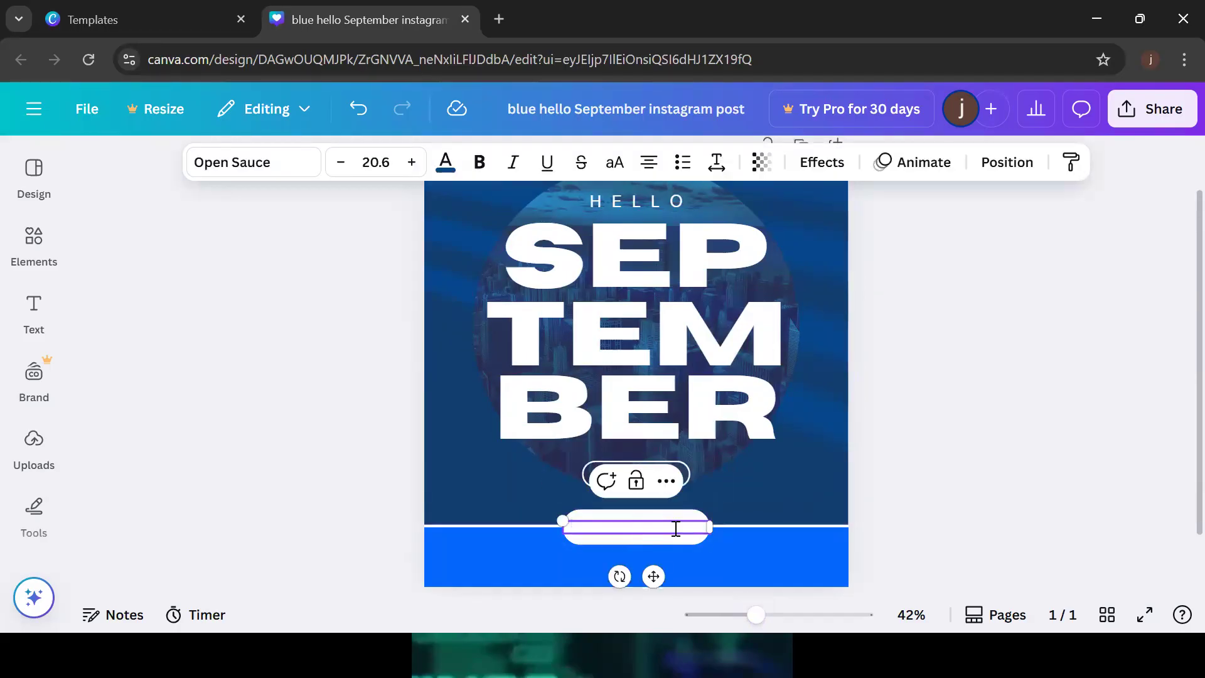
type("www.")
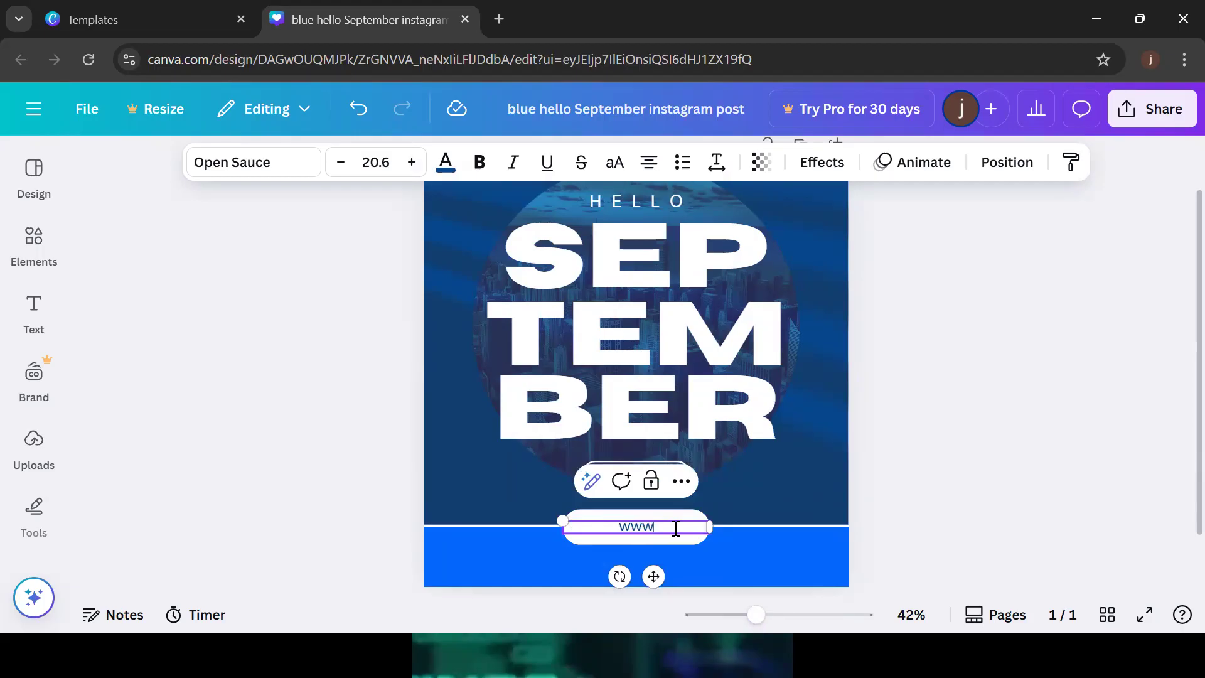
type("techliftacademyac")
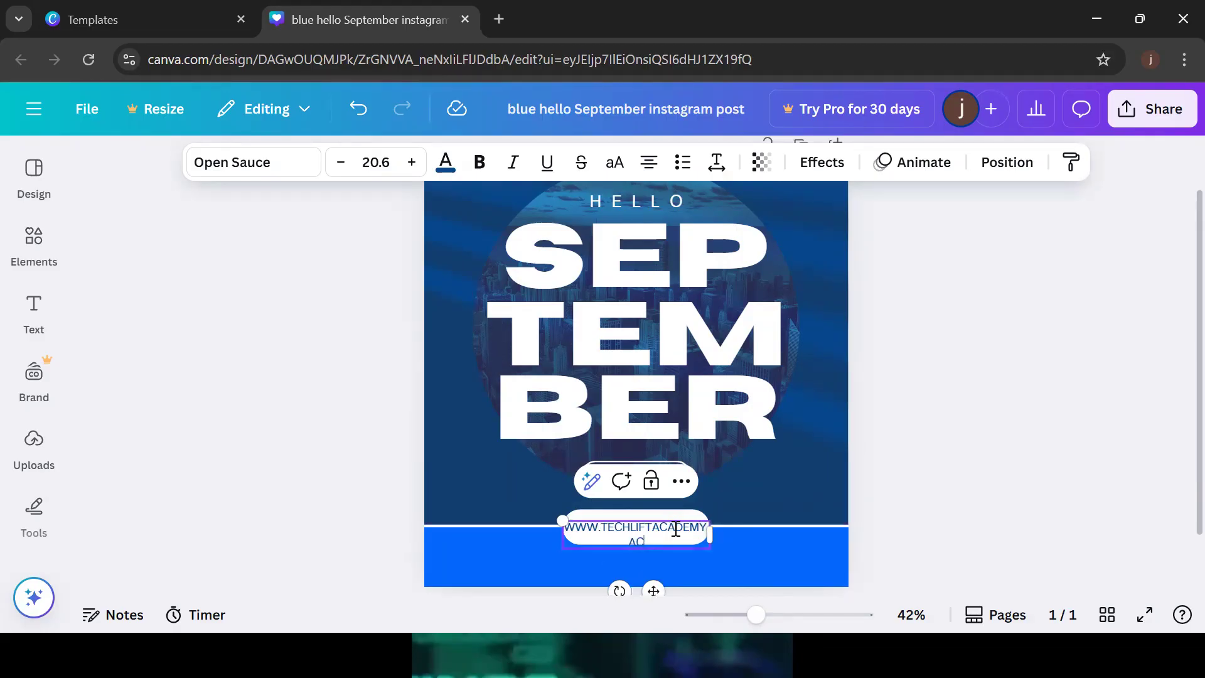
type(".o")
key("BackSpace")
key("BackSpace")
type(".ug")
left_click(920, 456)
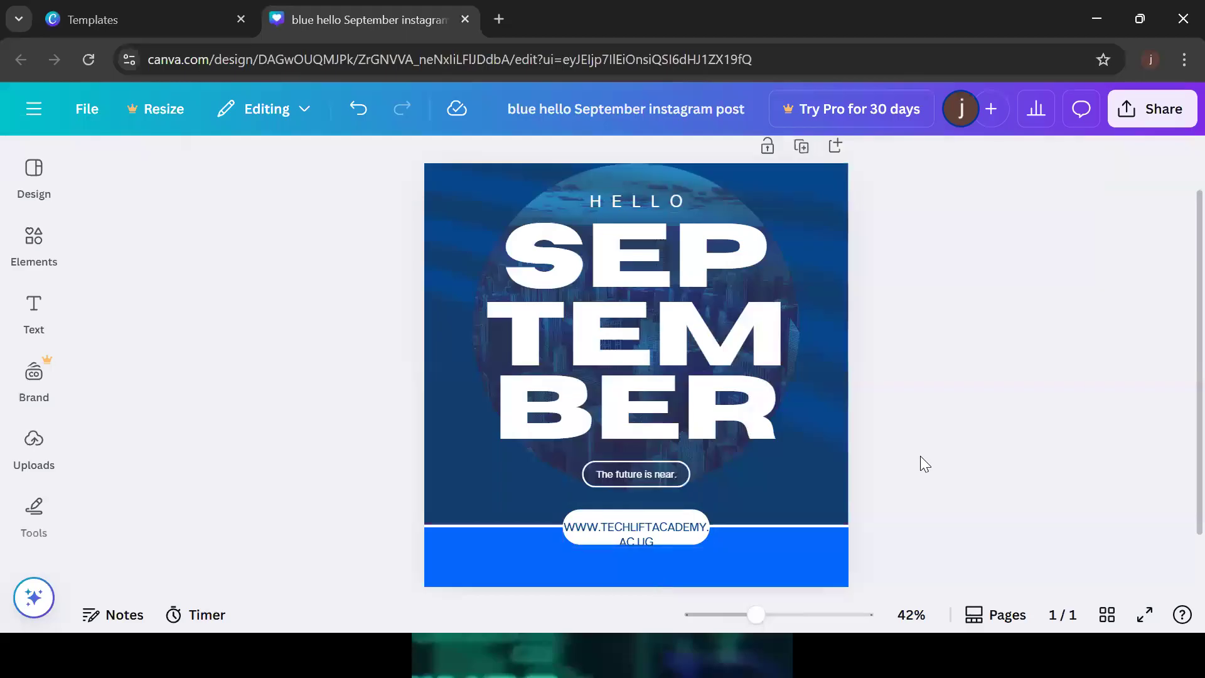
left_click(836, 188)
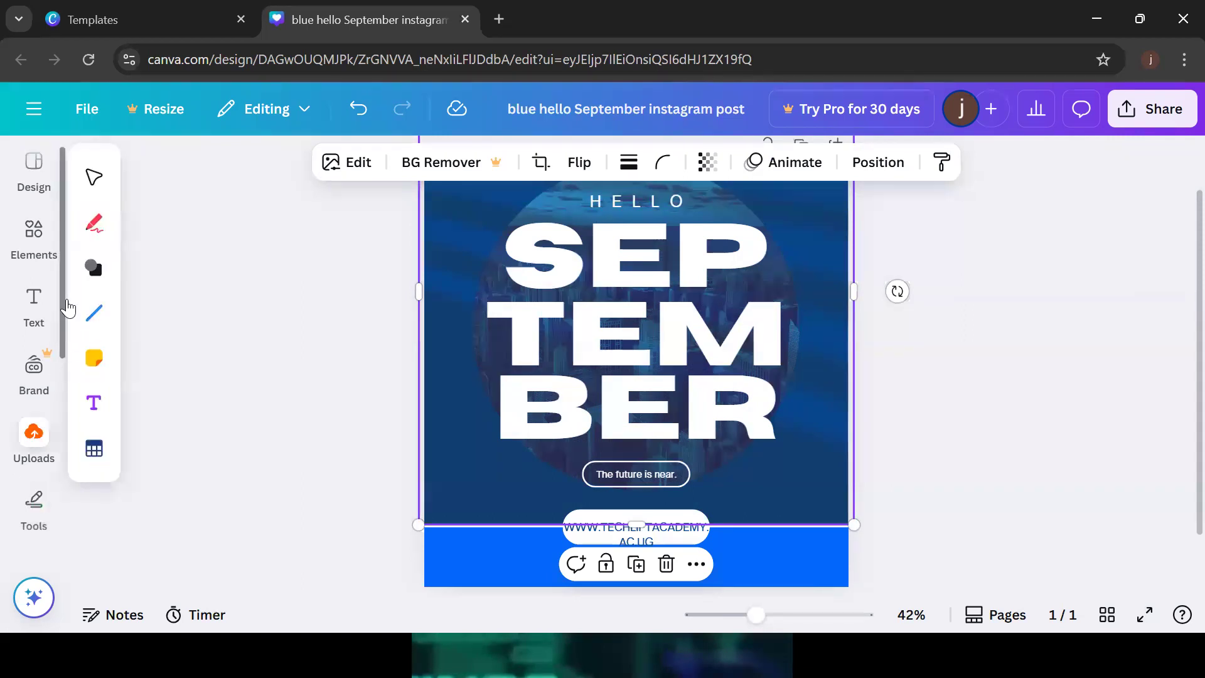
Reselect the background photo and show the Uploads library of TechLift Academy logo images
left_click(933, 331)
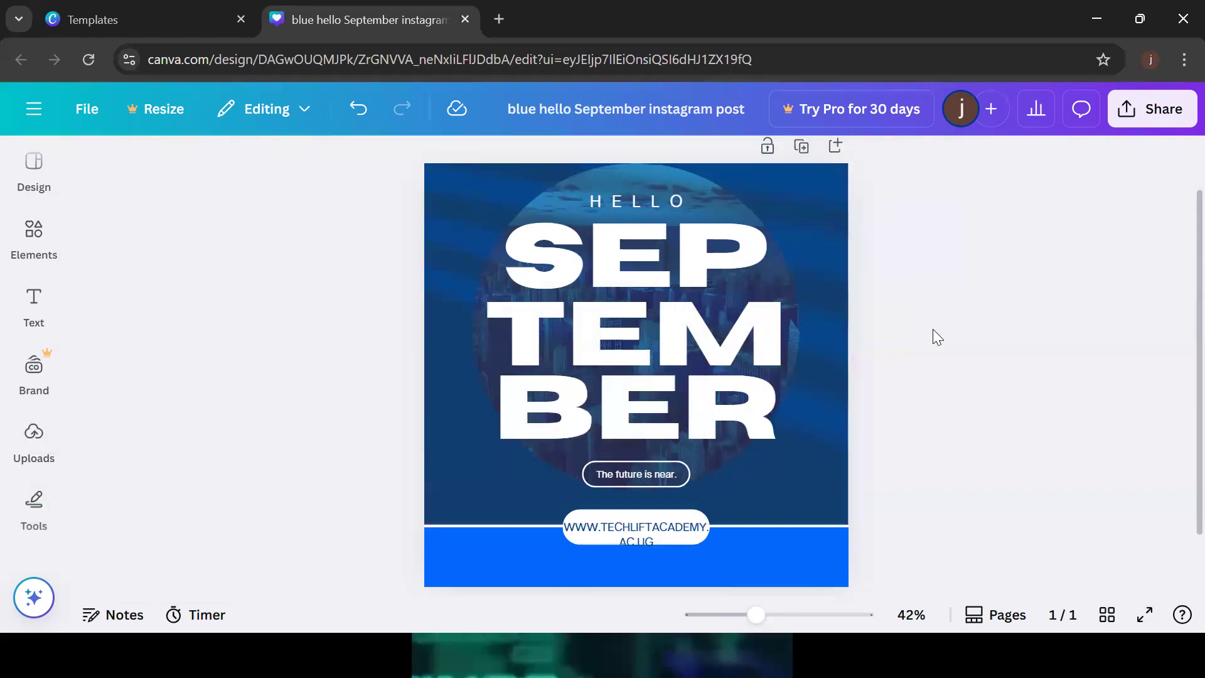
left_click(808, 224)
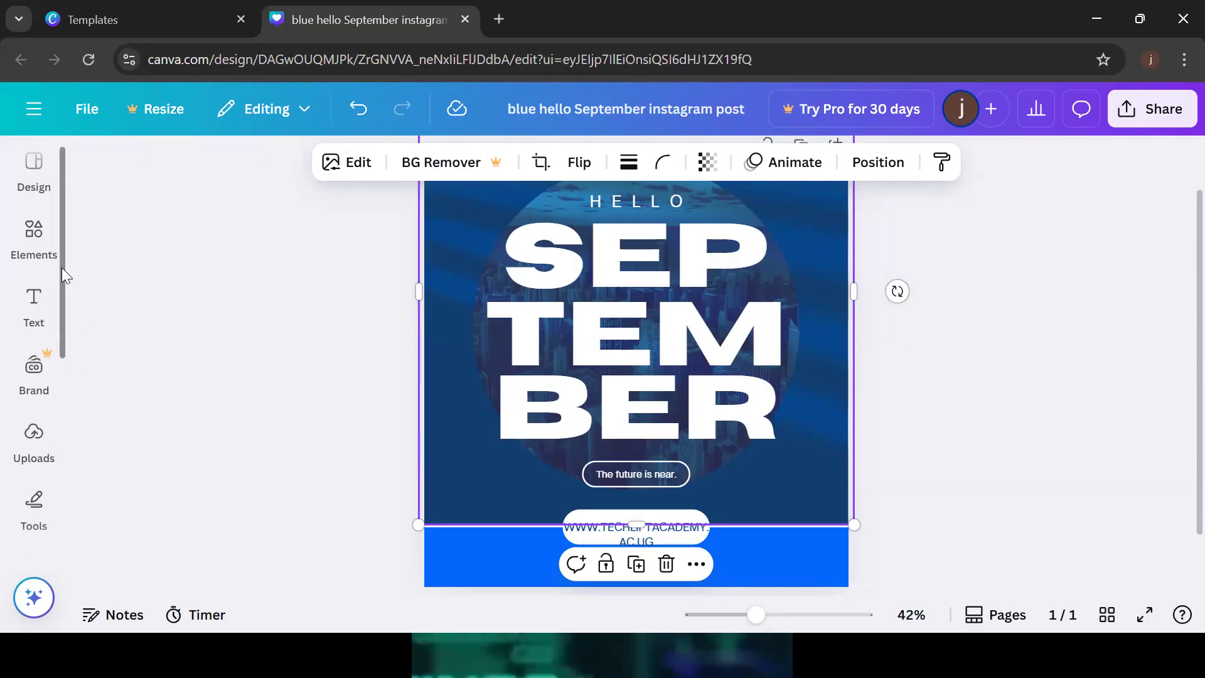
scroll(62, 266, "down", 1)
scroll(73, 333, "down", 2)
left_click(34, 351)
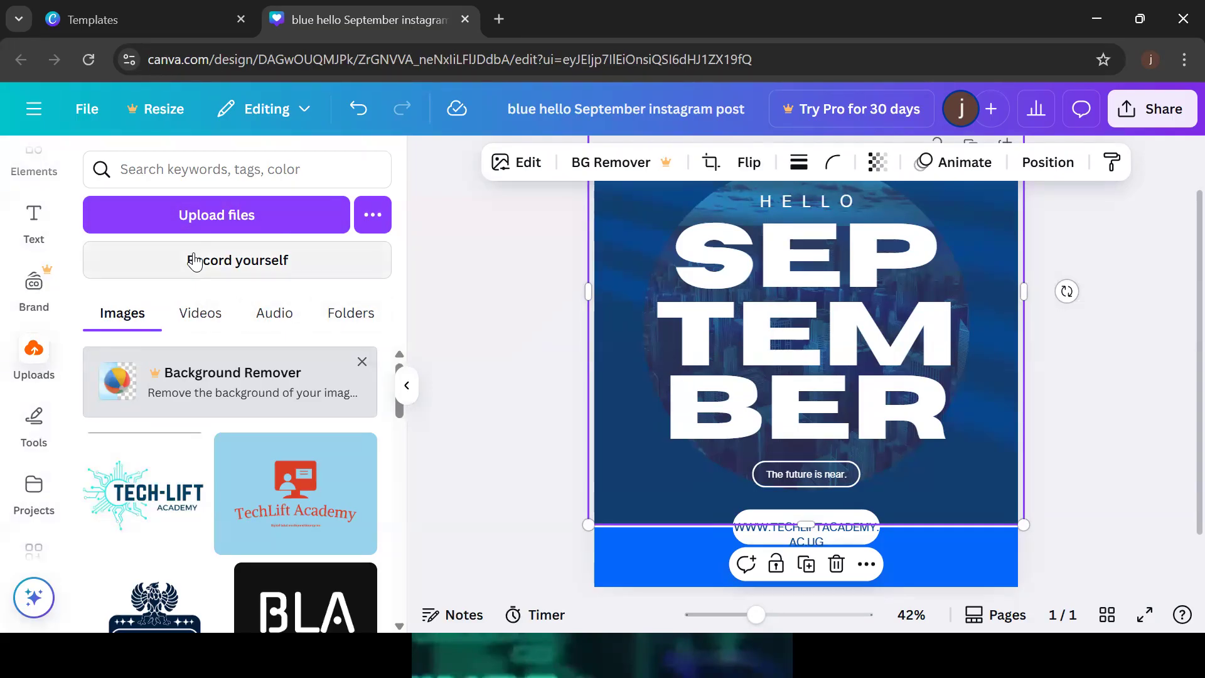
Choose Upload files to open the computer's file picker at the Downloads folder
left_click(251, 227)
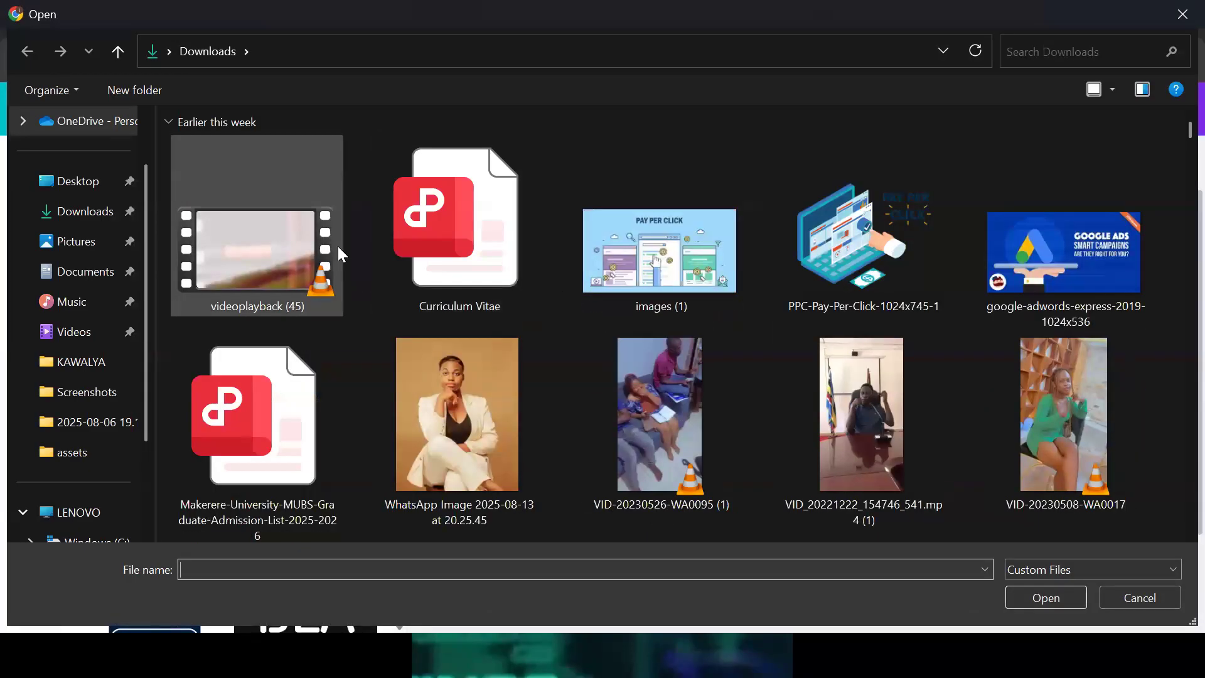
Pick Screenshot (1) and Screenshot (7) in Pictures > Screenshots and upload both to Canva
left_click(75, 246)
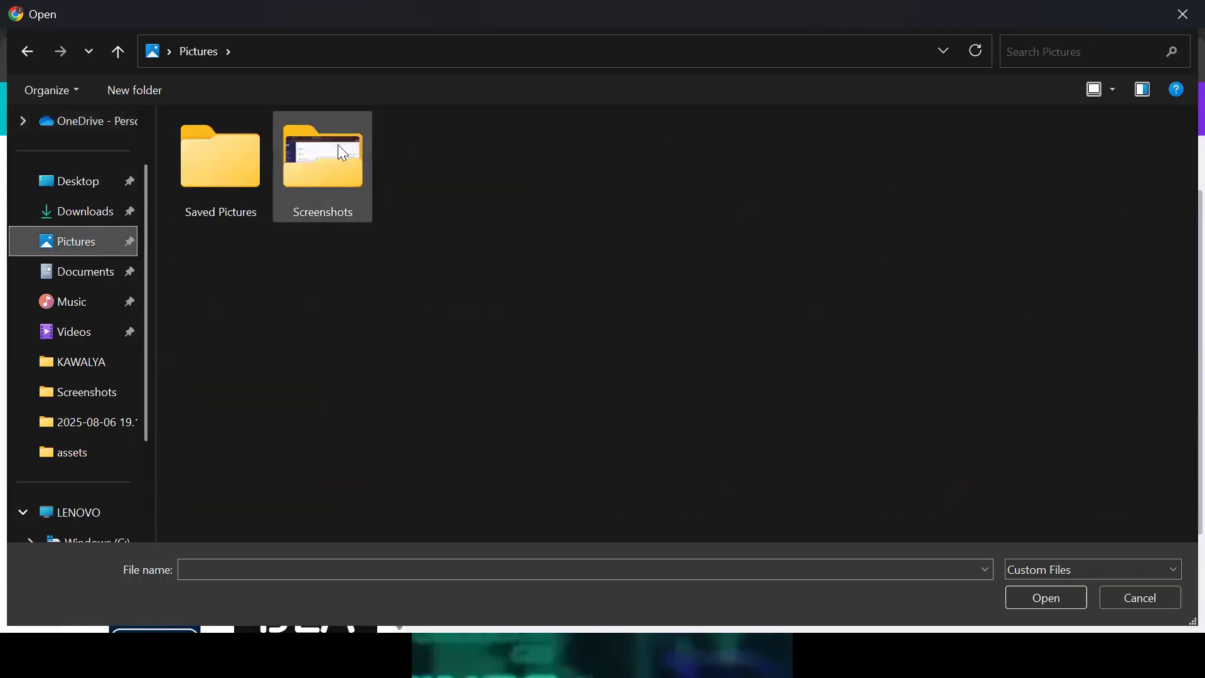
double_click(338, 144)
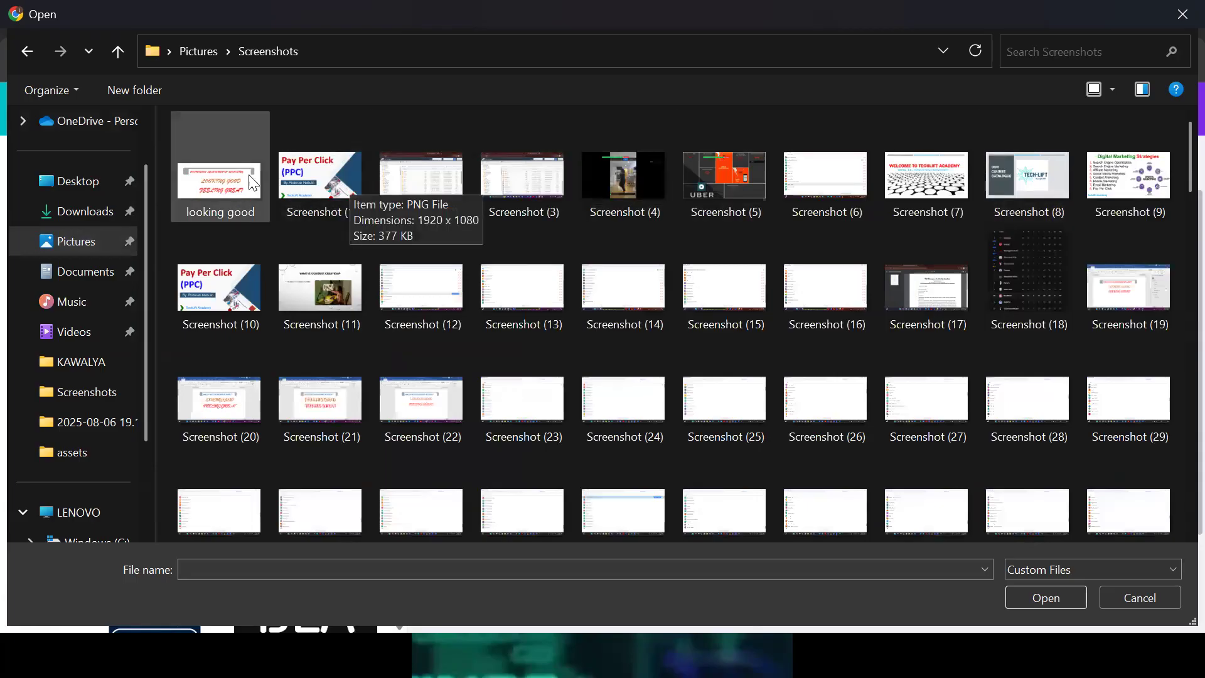
left_click(318, 175)
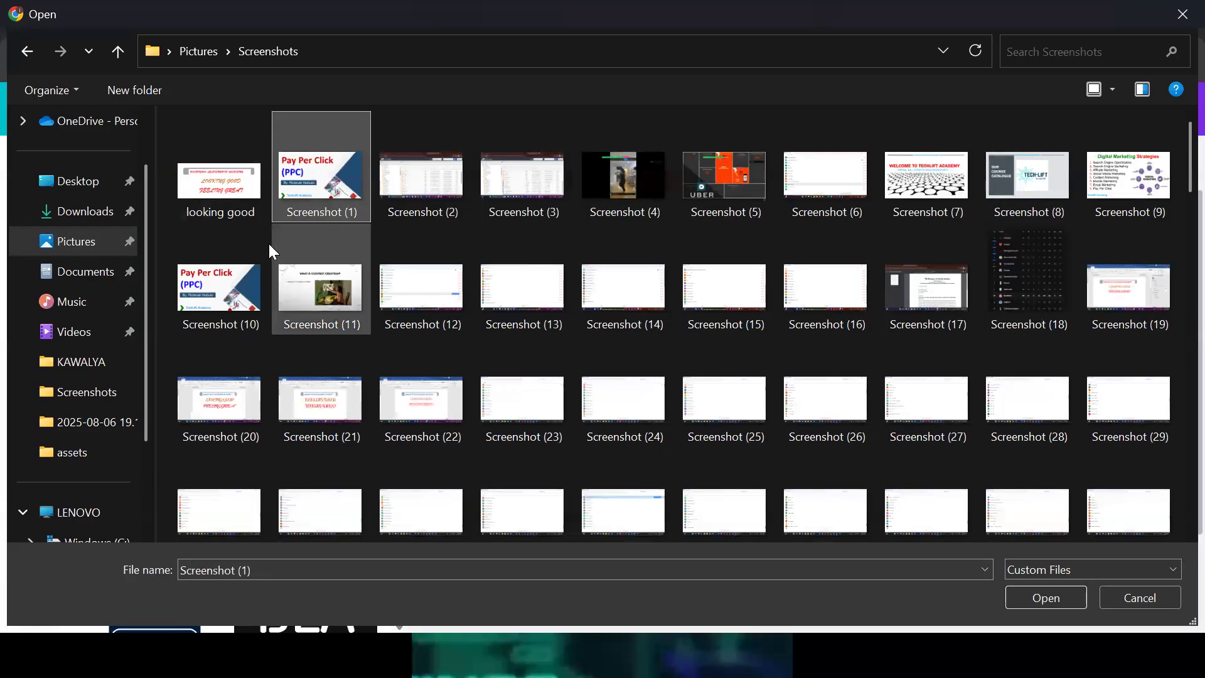
left_click(921, 190, "ctrl")
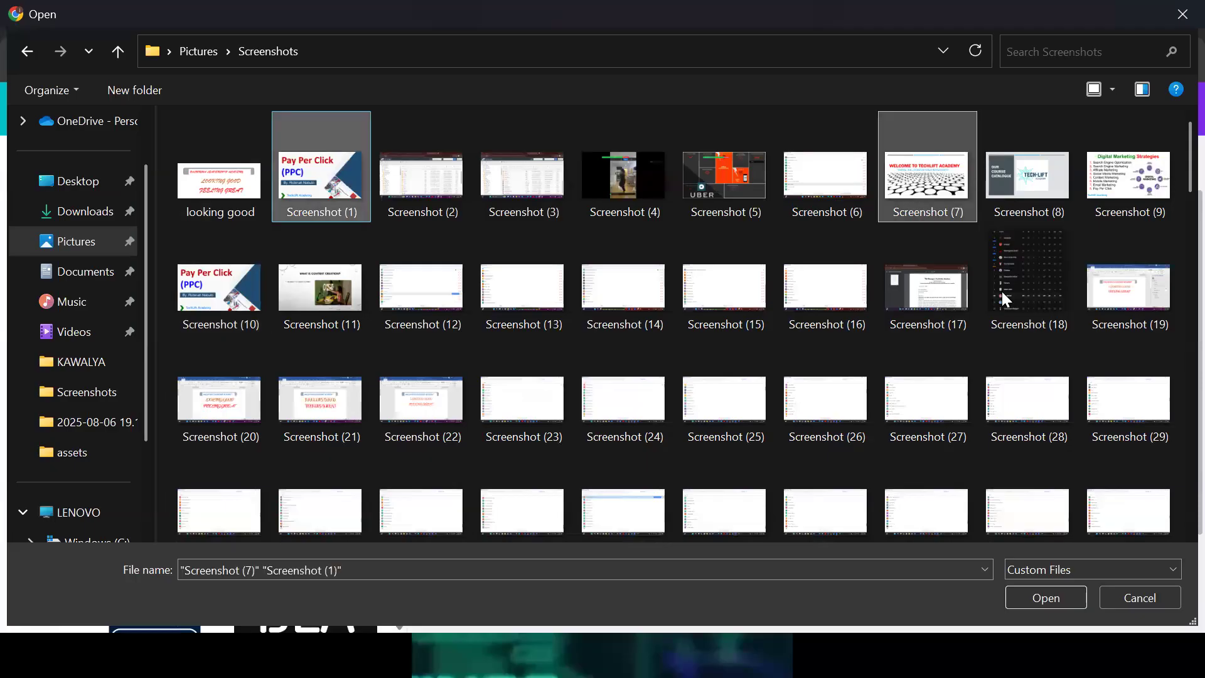
left_click(1031, 593)
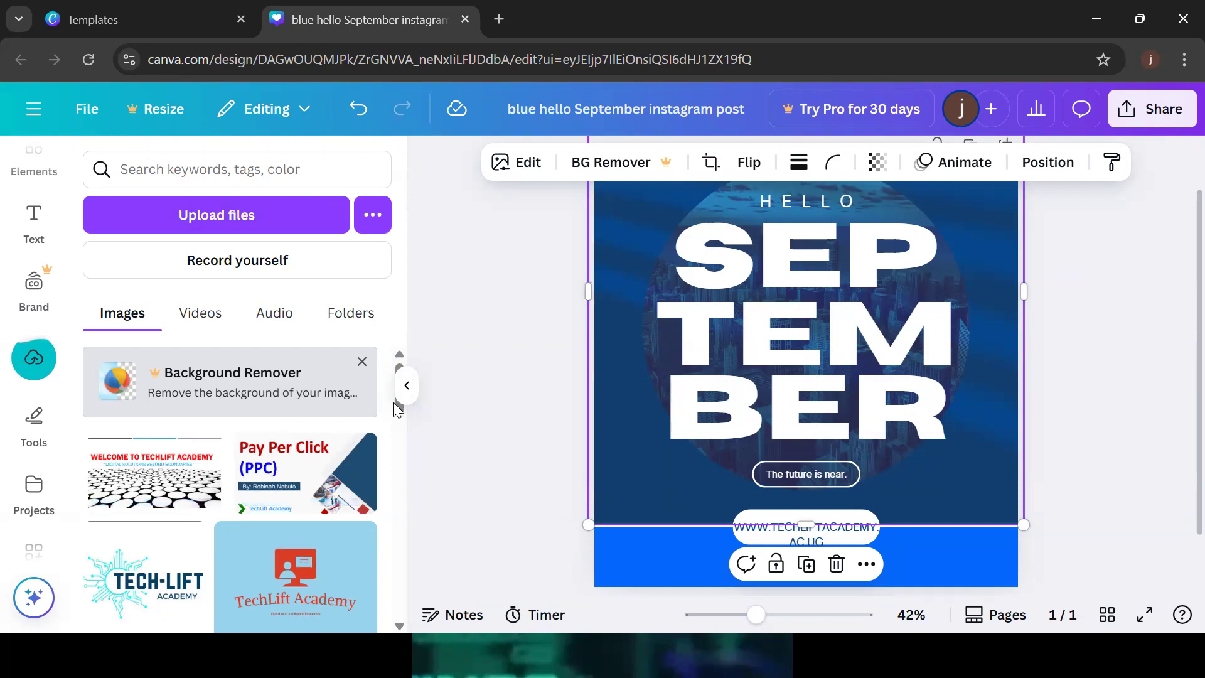
left_click(1132, 406)
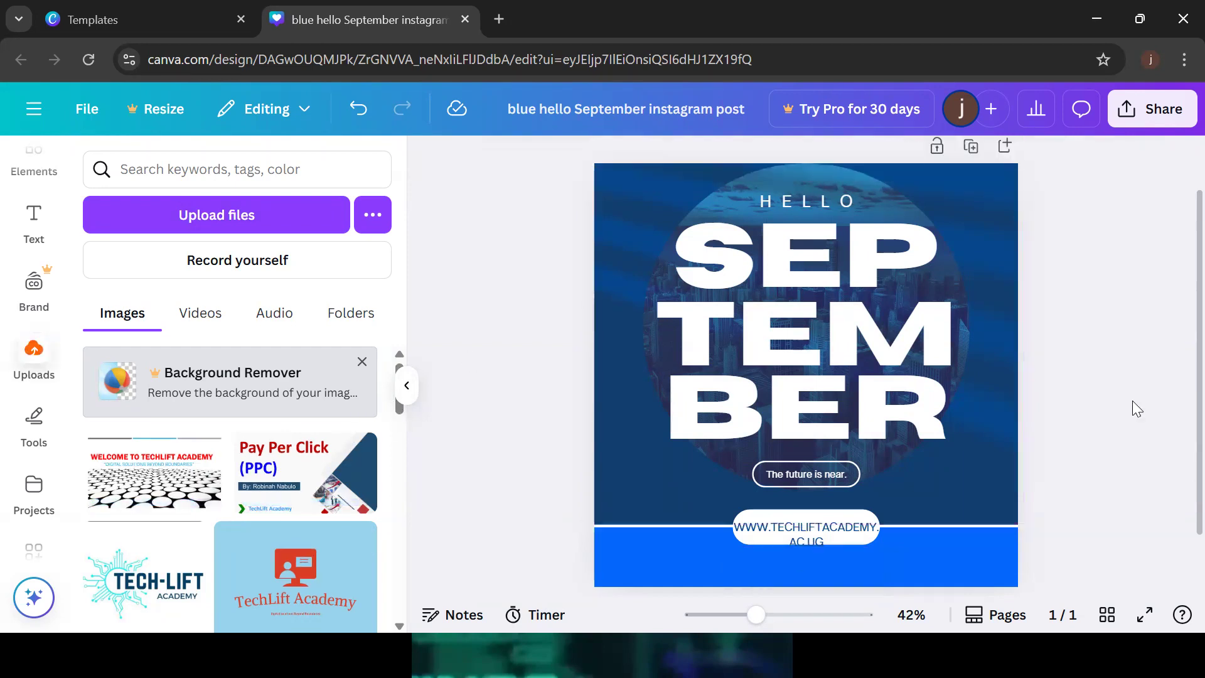
left_click(604, 506)
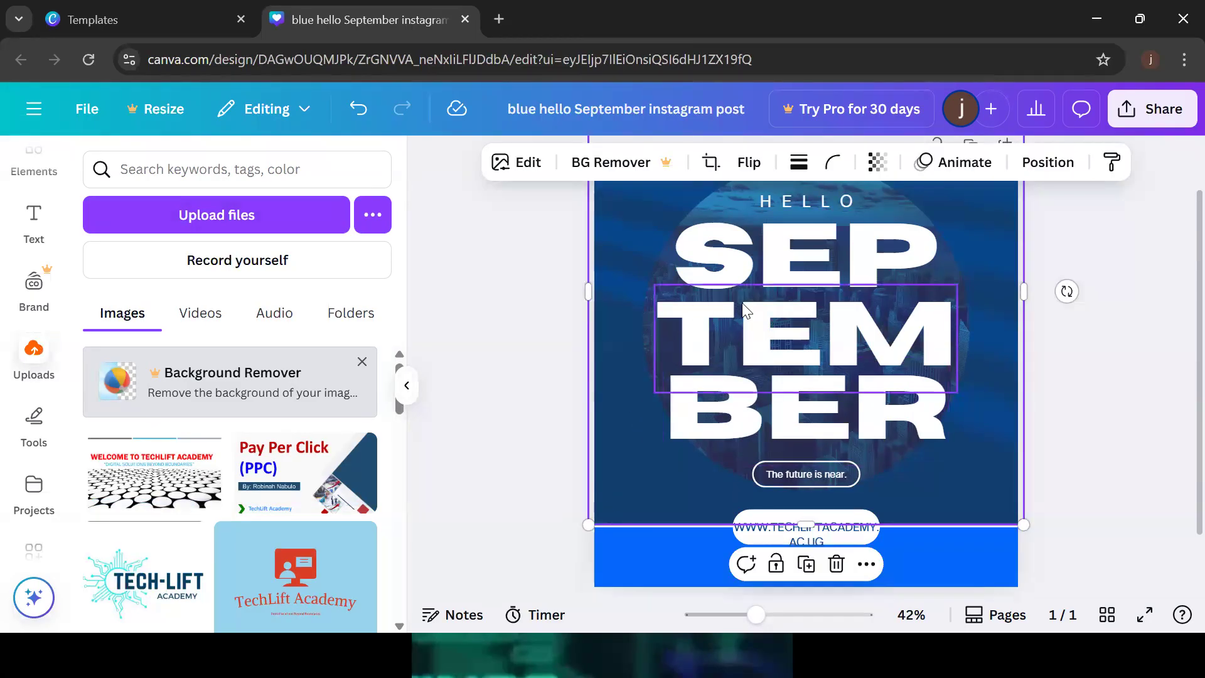
left_click_drag(157, 474, 651, 417)
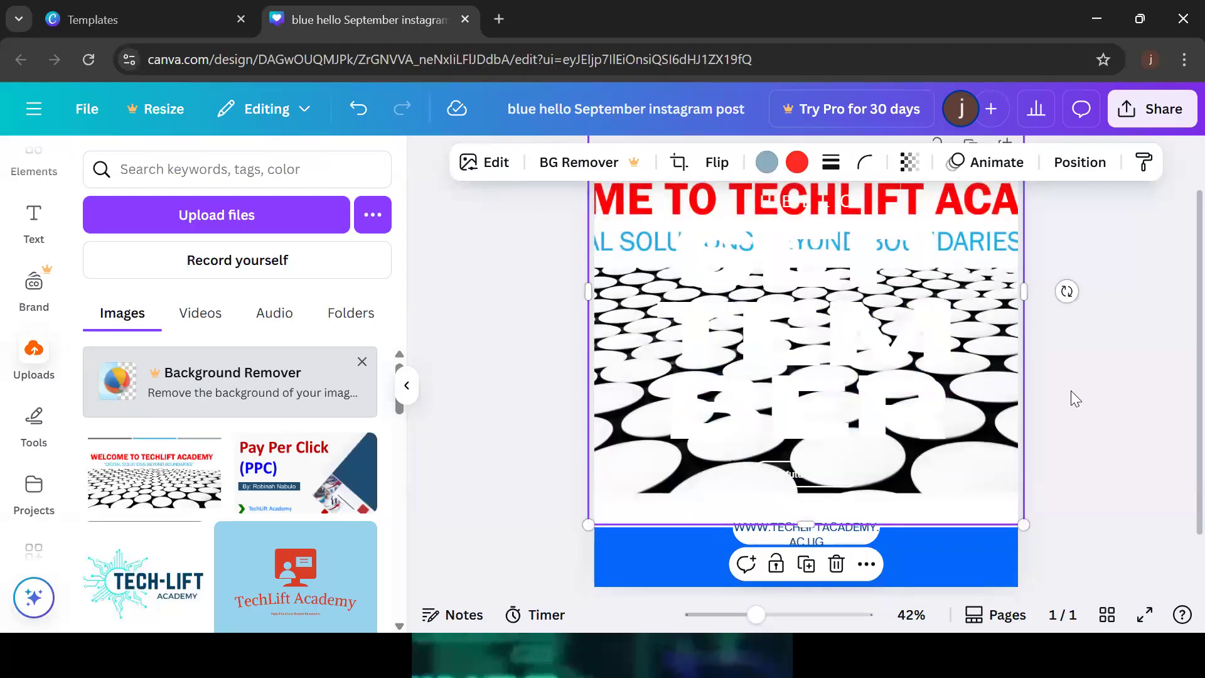
key("ctrl+z")
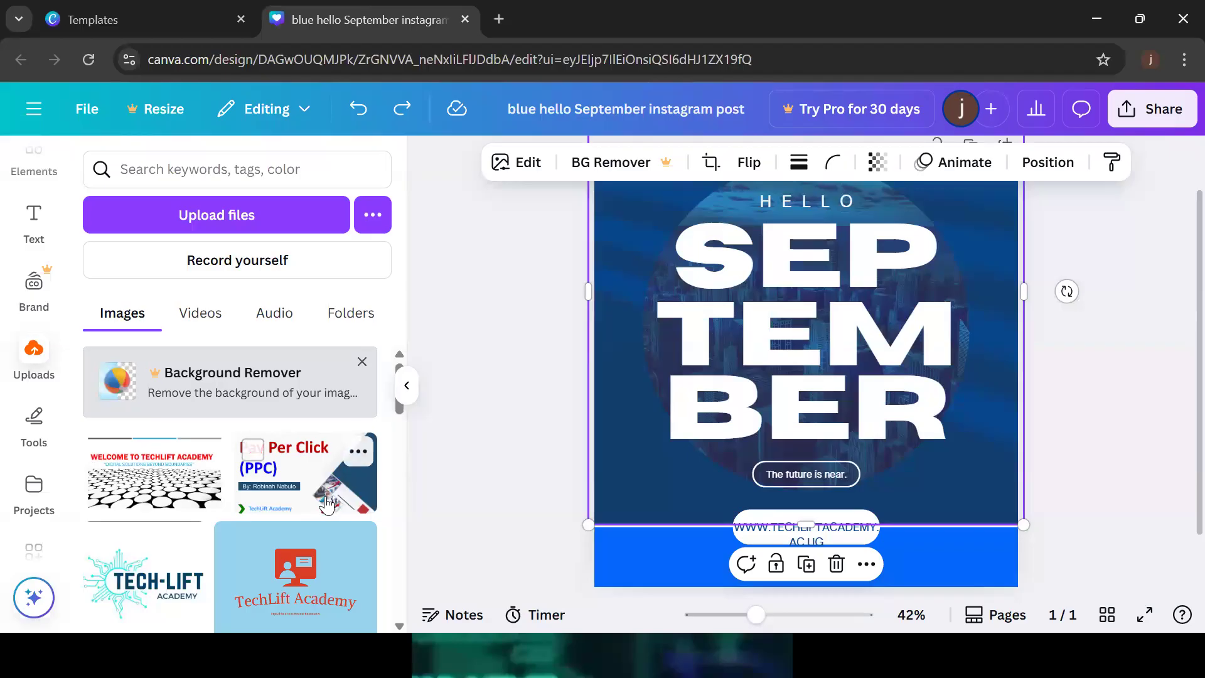
left_click_drag(321, 485, 662, 370)
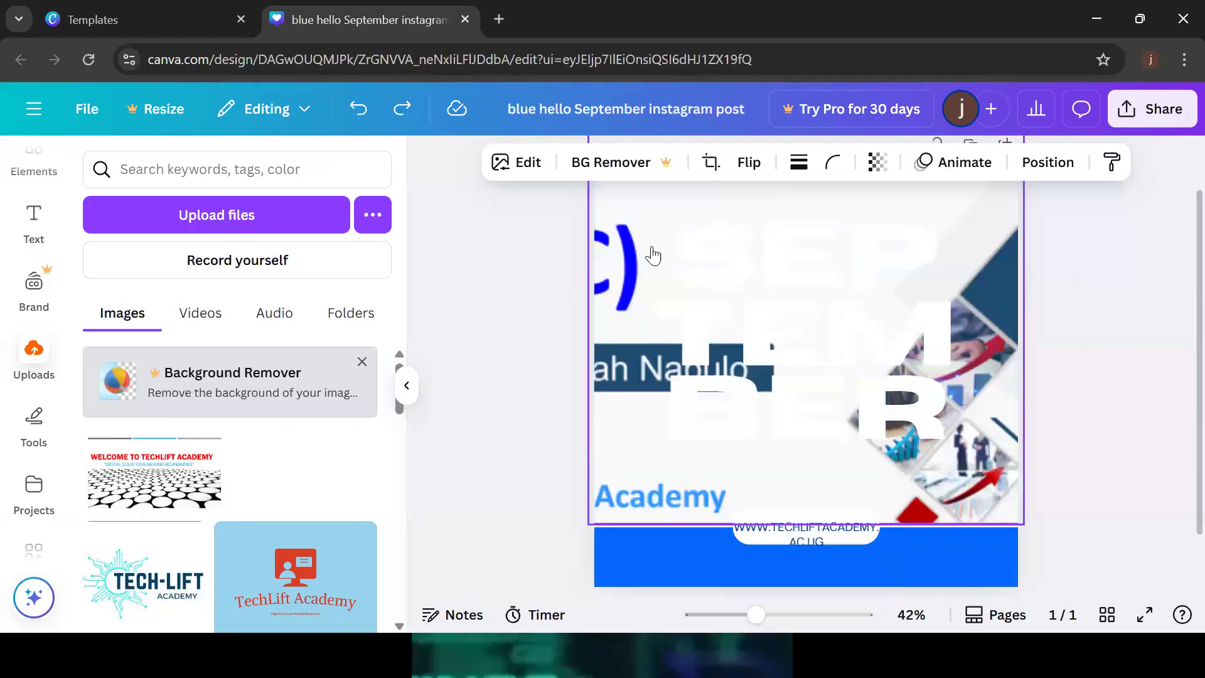
left_click(1162, 298)
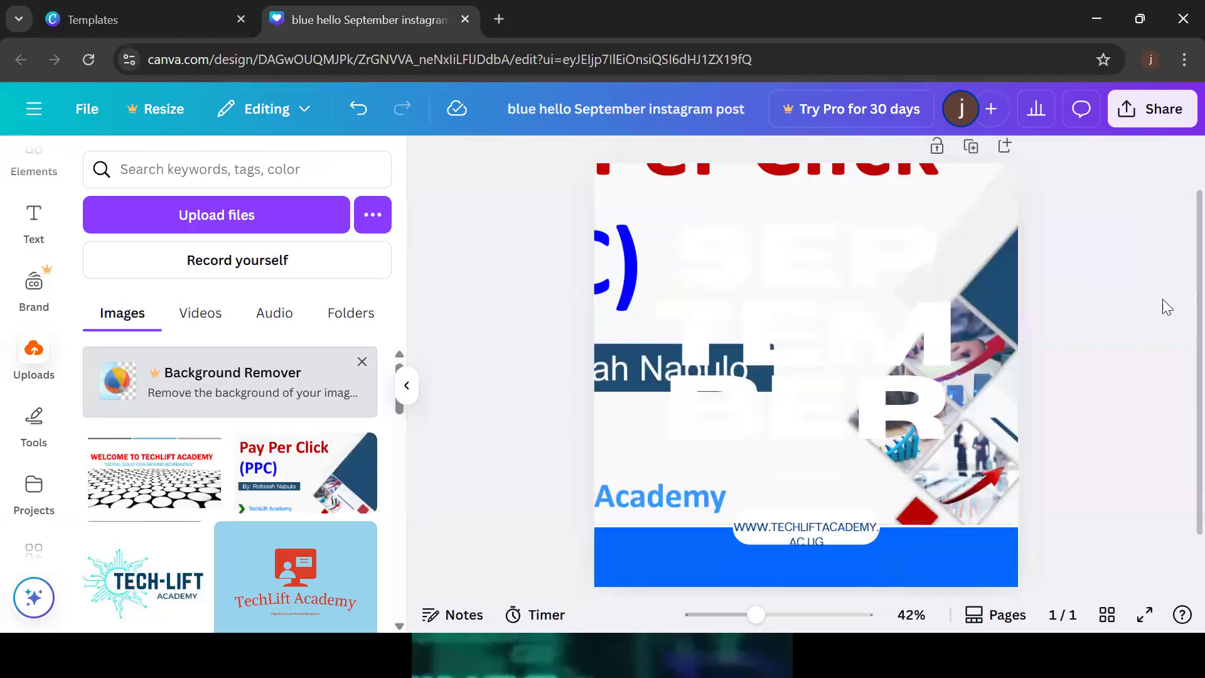
key("ctrl+z")
left_click(990, 240)
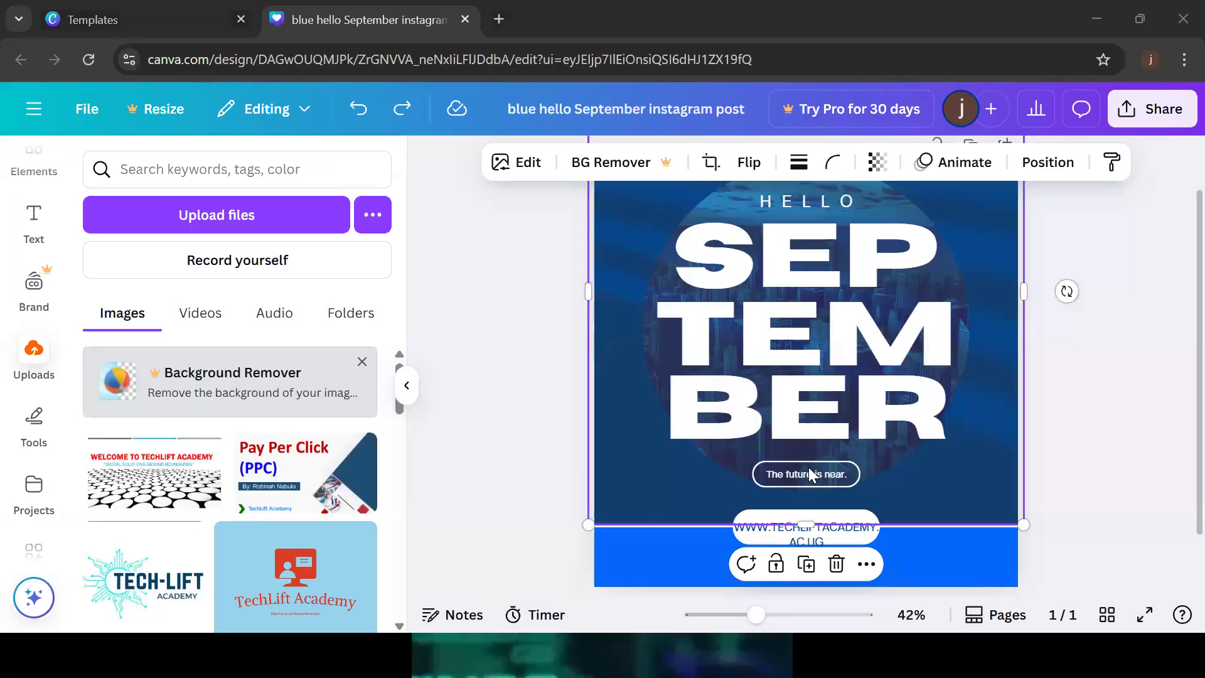
left_click(1066, 387)
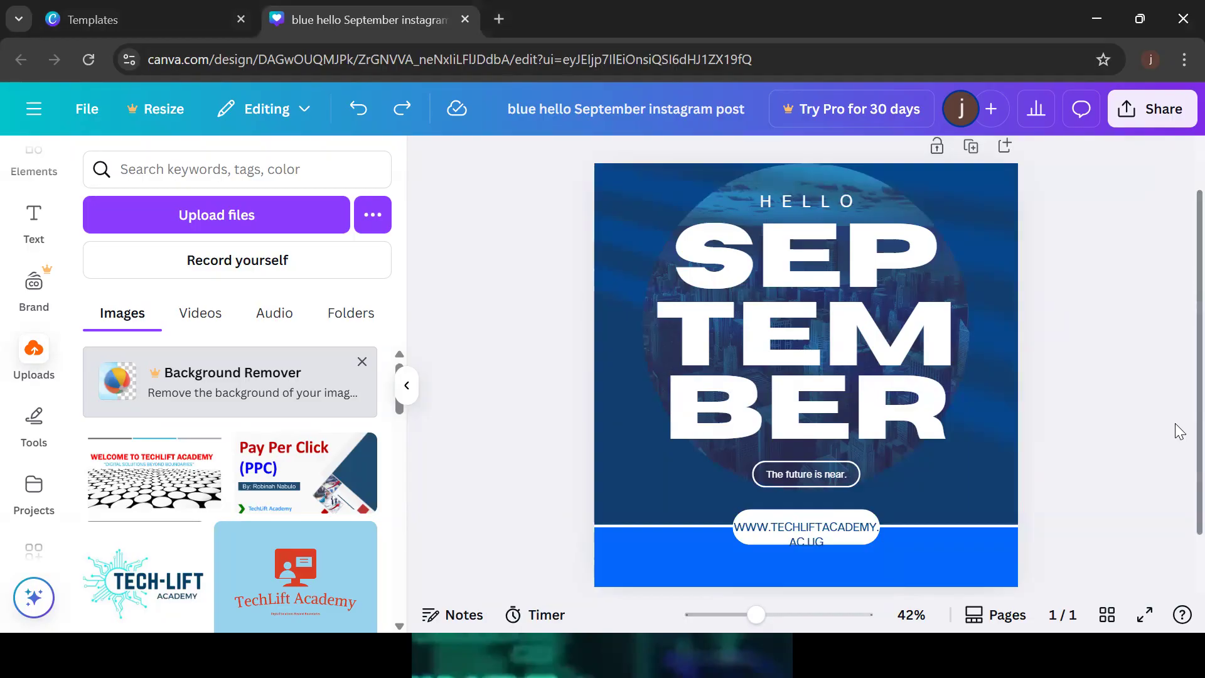
scroll(1177, 402, "up", 2)
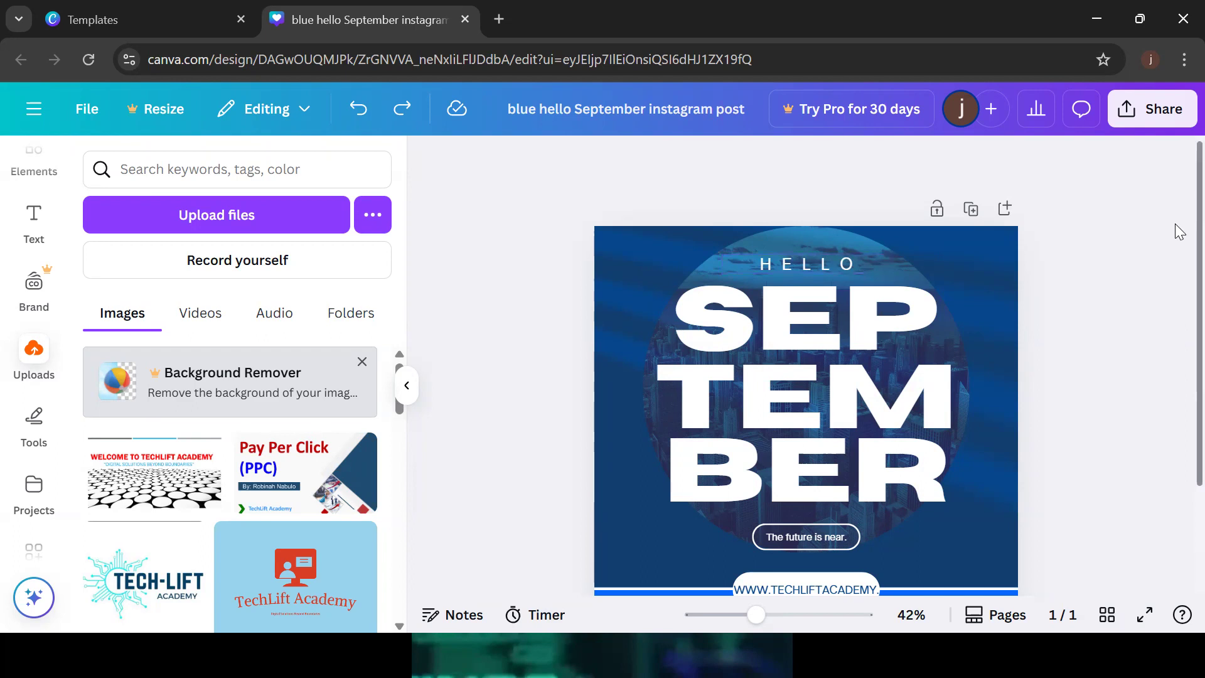
scroll(1176, 328, "down", 2)
scroll(1176, 196, "up", 2)
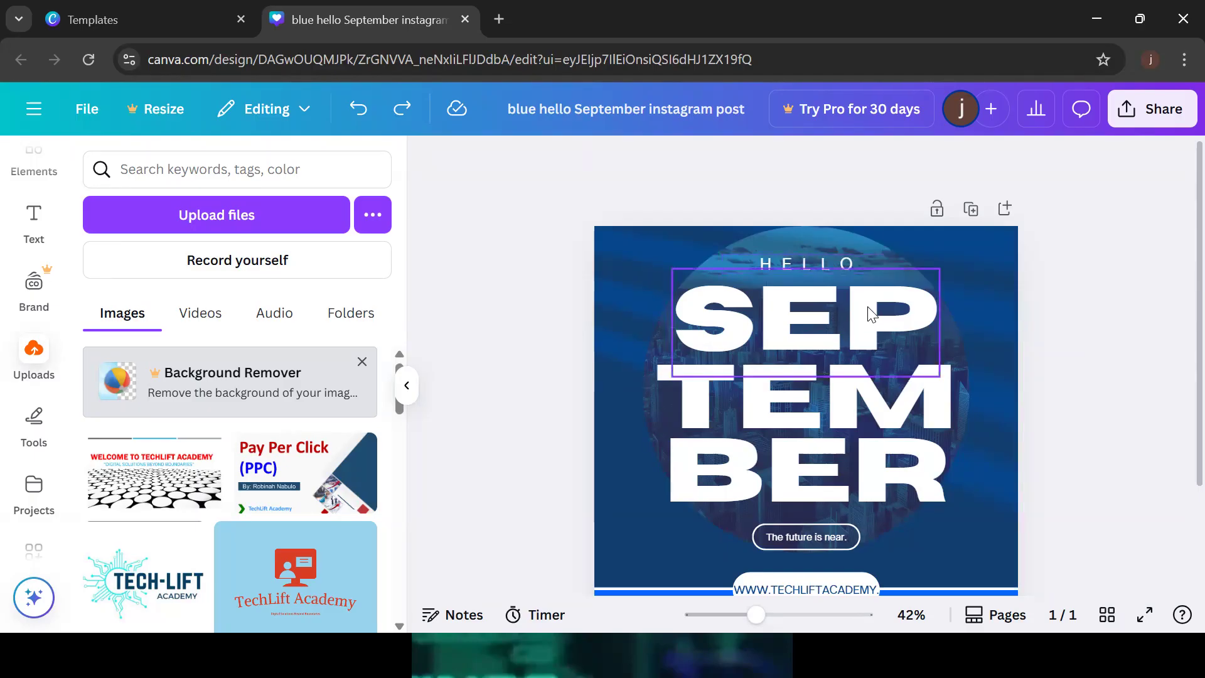
left_click(626, 278)
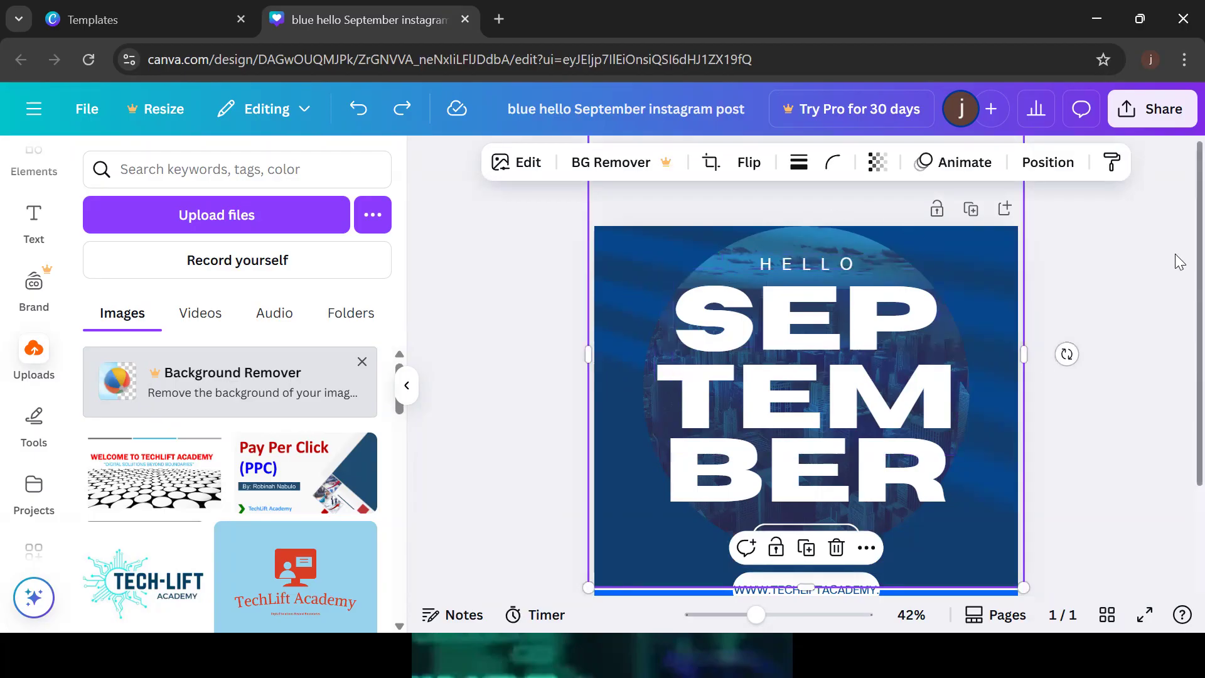
scroll(1174, 363, "down", 3)
left_click(664, 497)
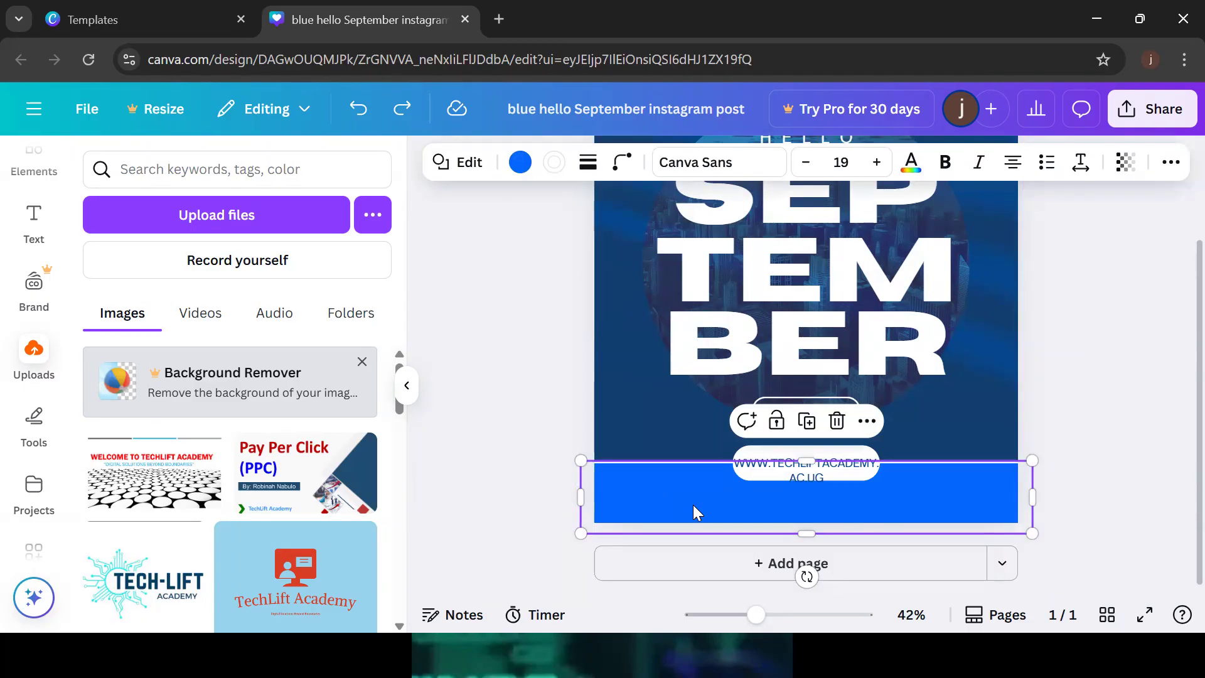
Try white, black-to-blue, black-to-white and solid pink fills on the bottom band
left_click(521, 163)
left_click(272, 297)
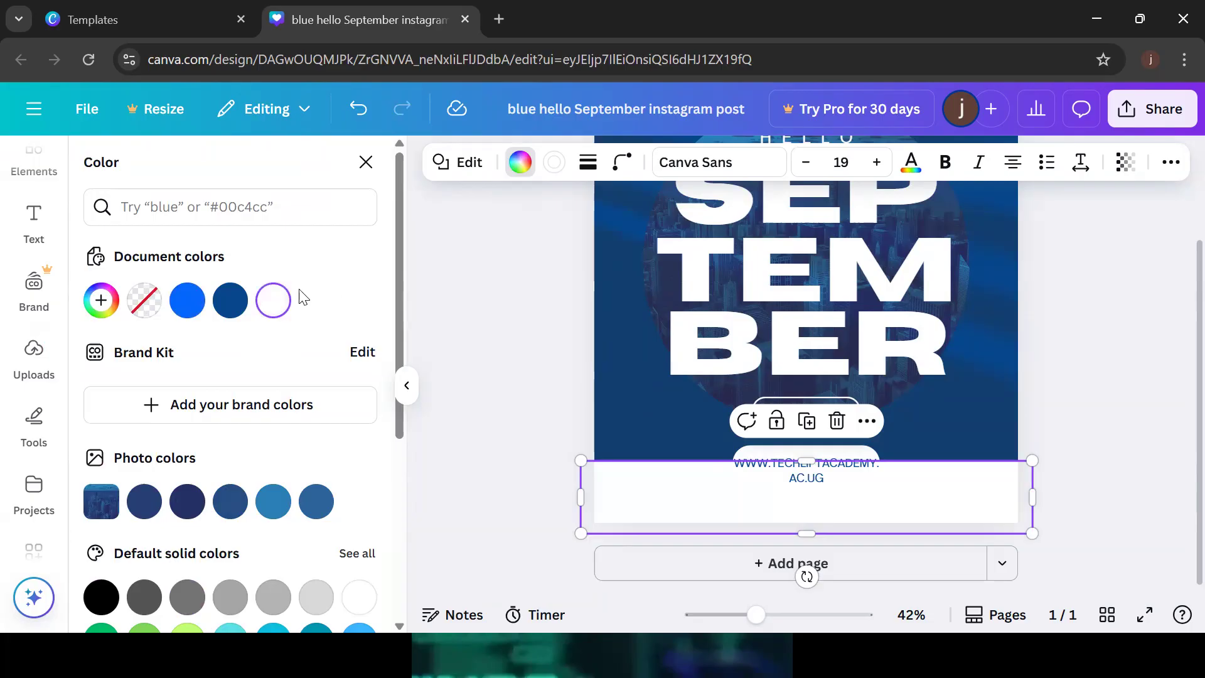
left_click(661, 510)
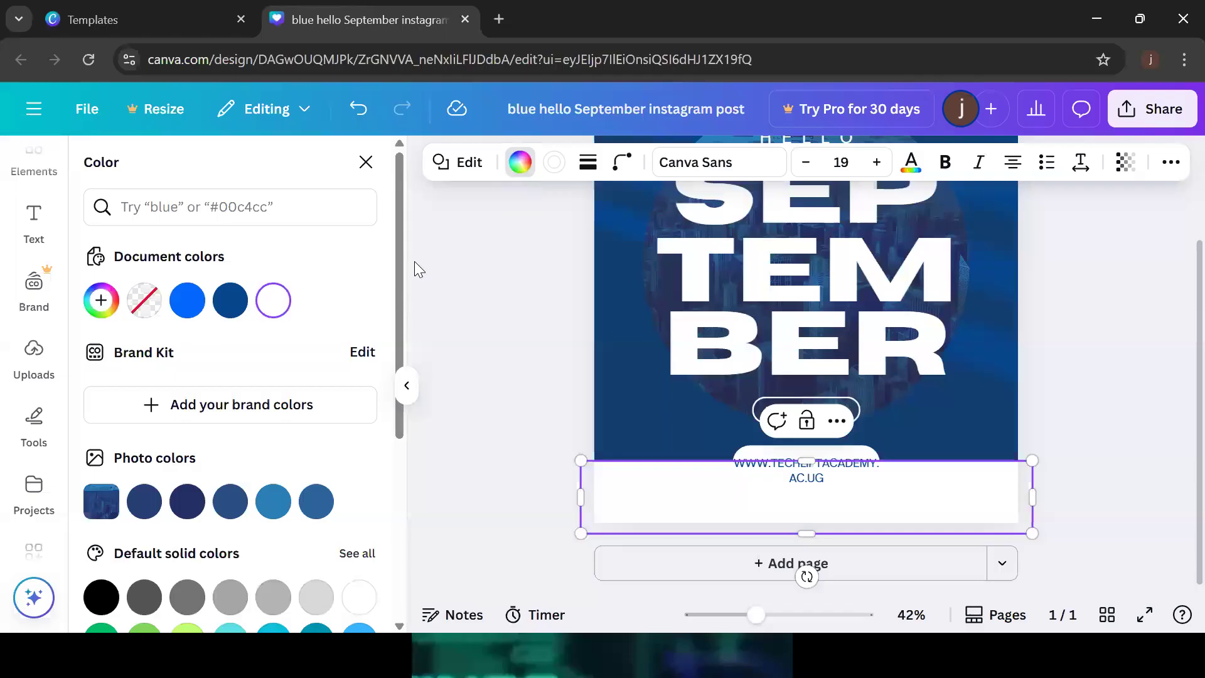
left_click_drag(401, 270, 414, 518)
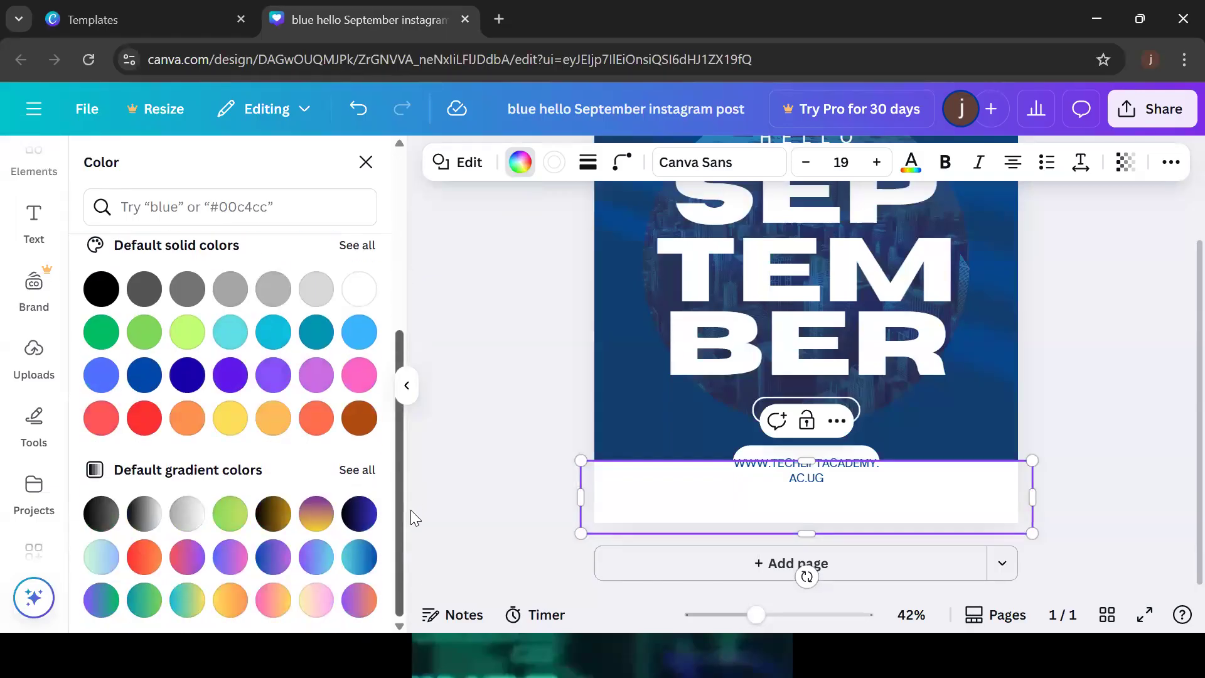
left_click(365, 518)
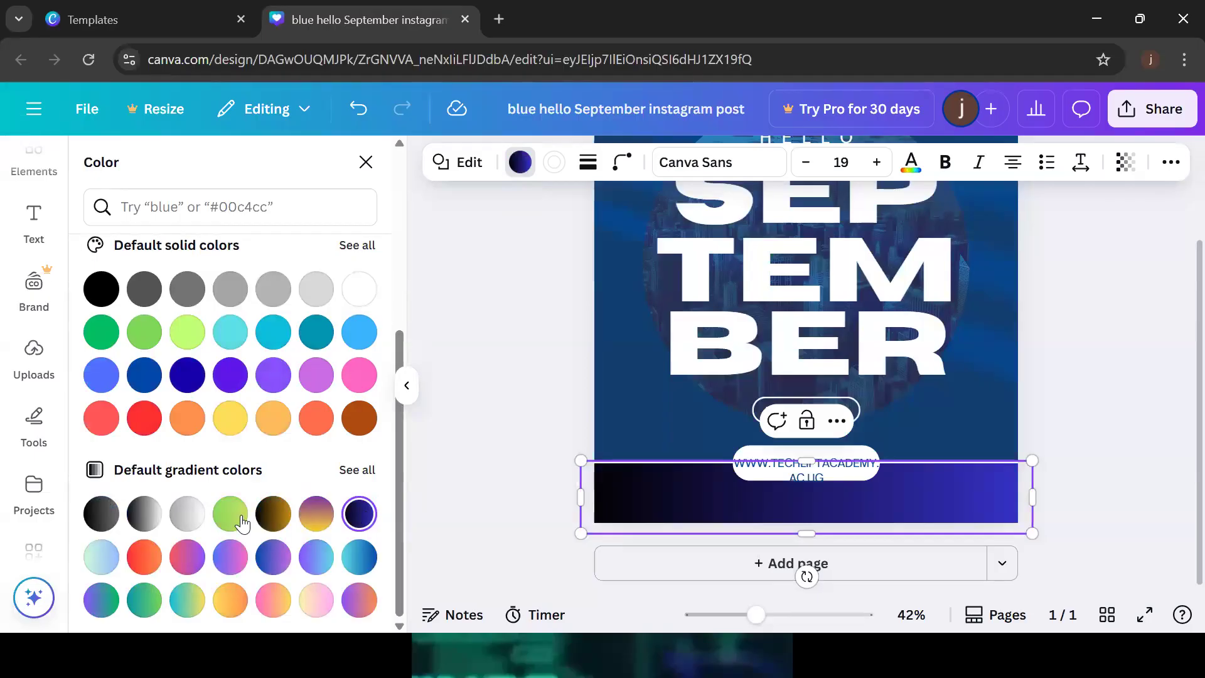
left_click(145, 513)
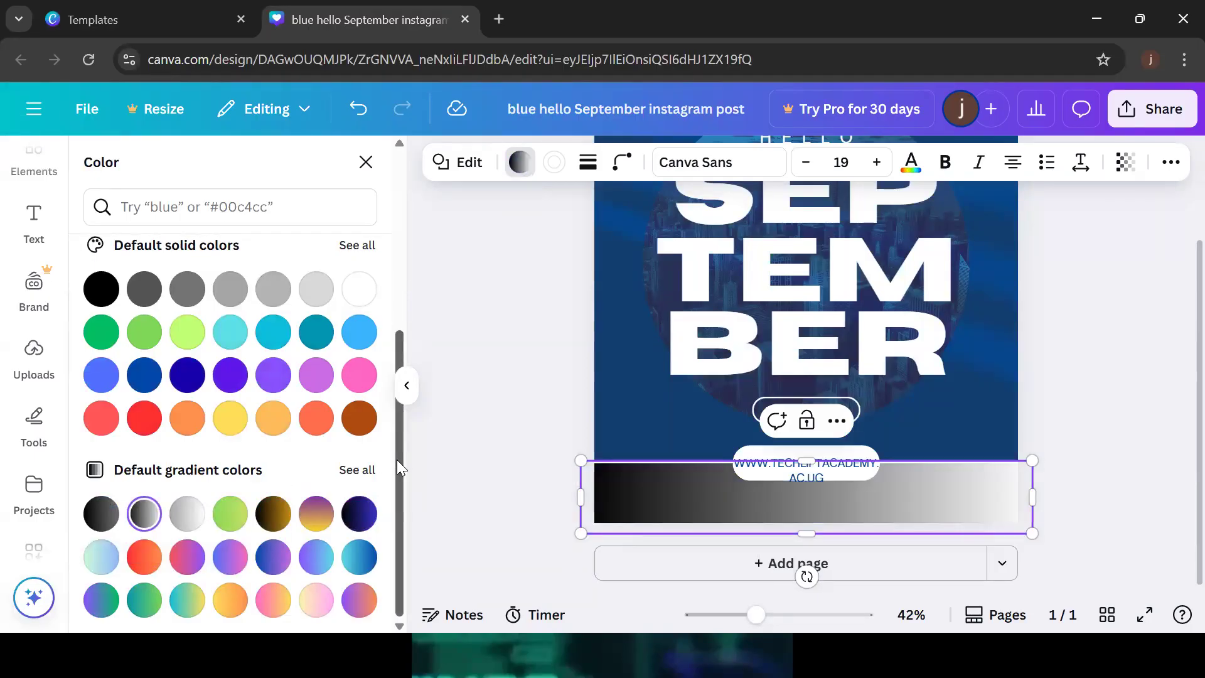
left_click_drag(400, 451, 402, 432)
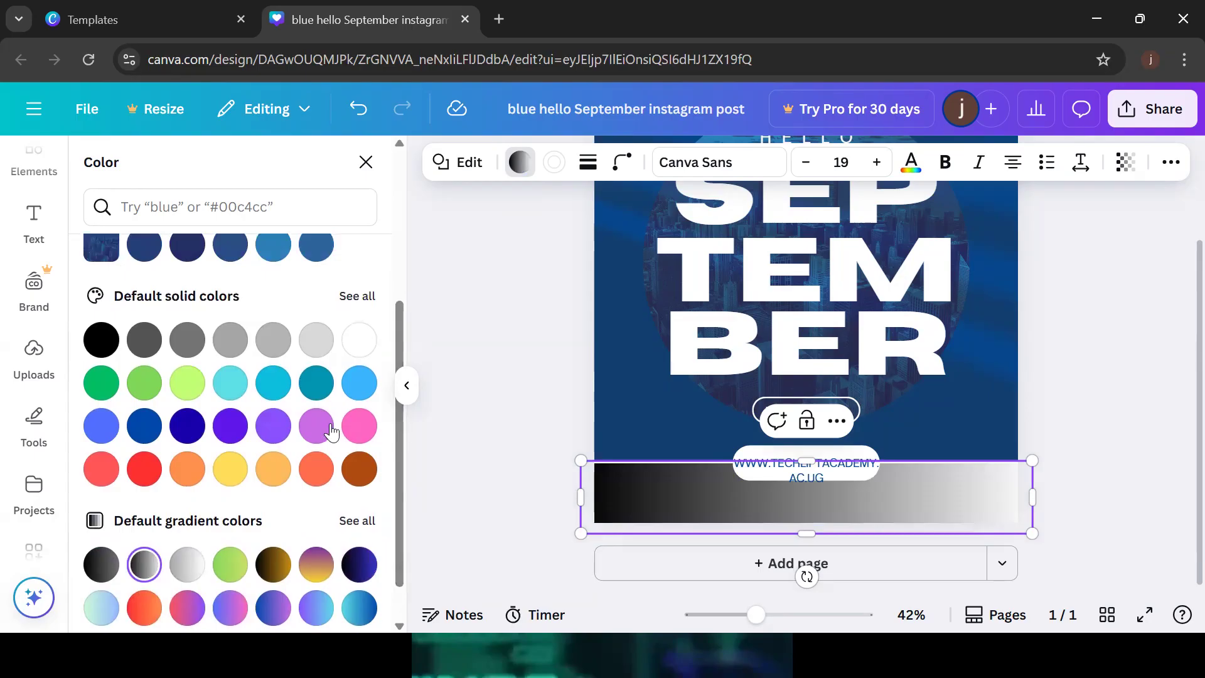
left_click(367, 430)
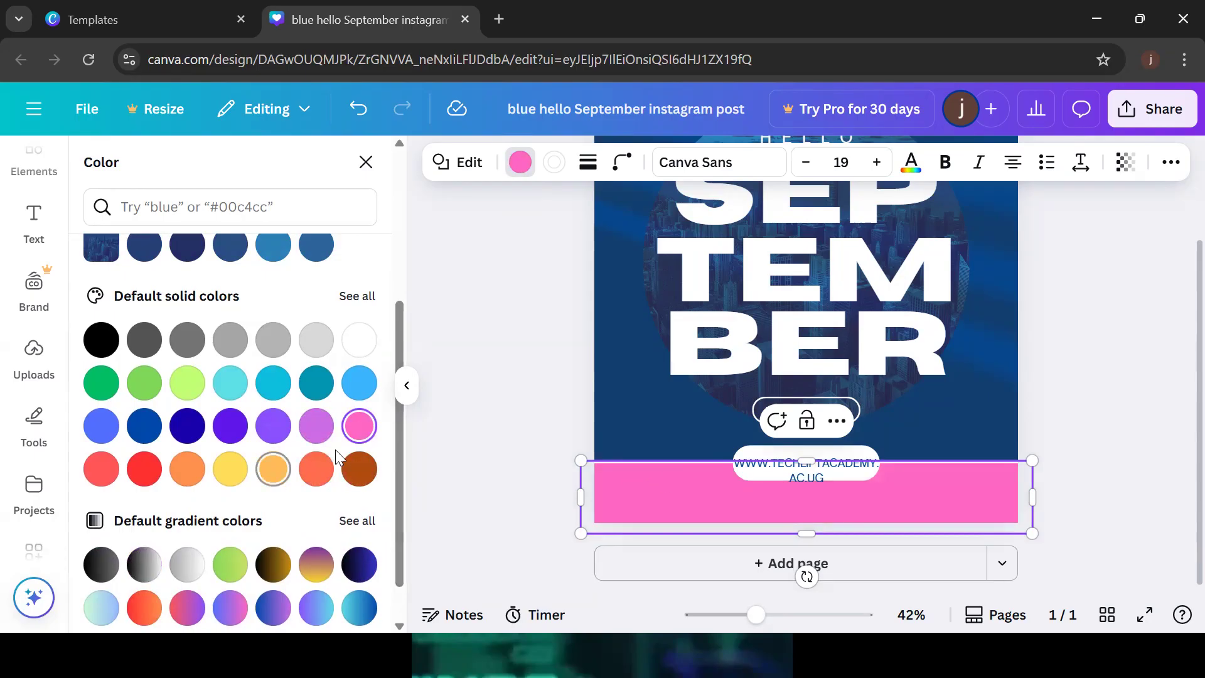
Settle on the purple-to-yellow default gradient for the footer band and deselect it
left_click(320, 564)
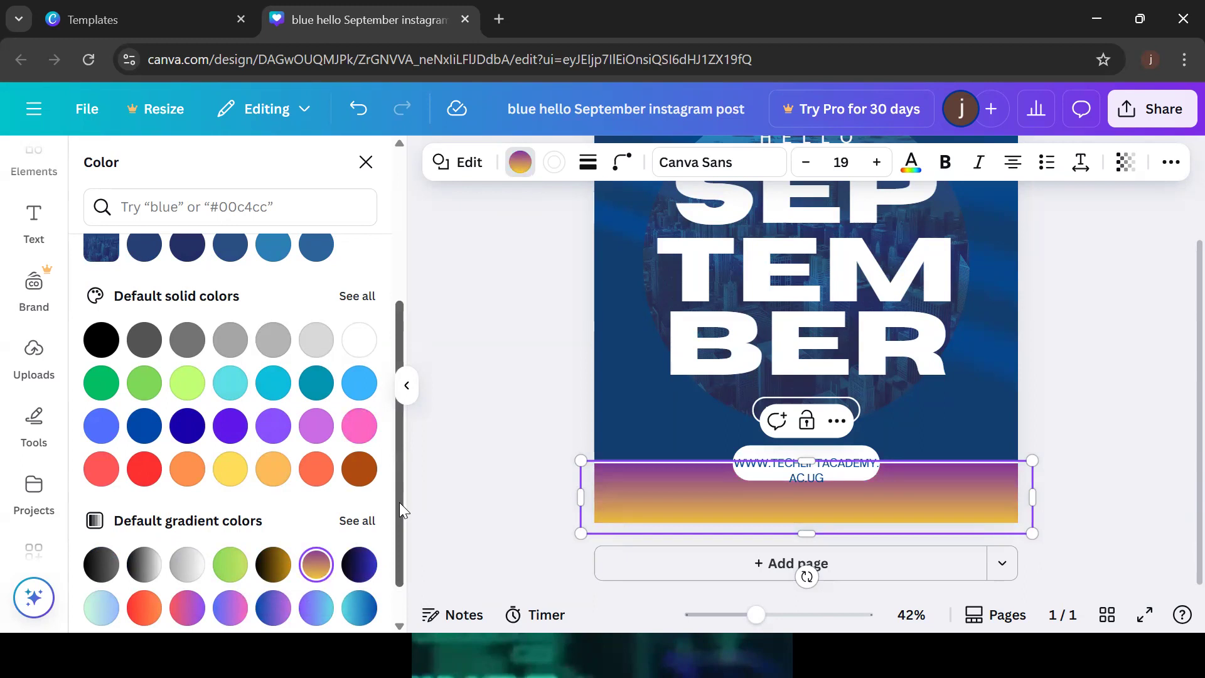
left_click_drag(400, 502, 401, 514)
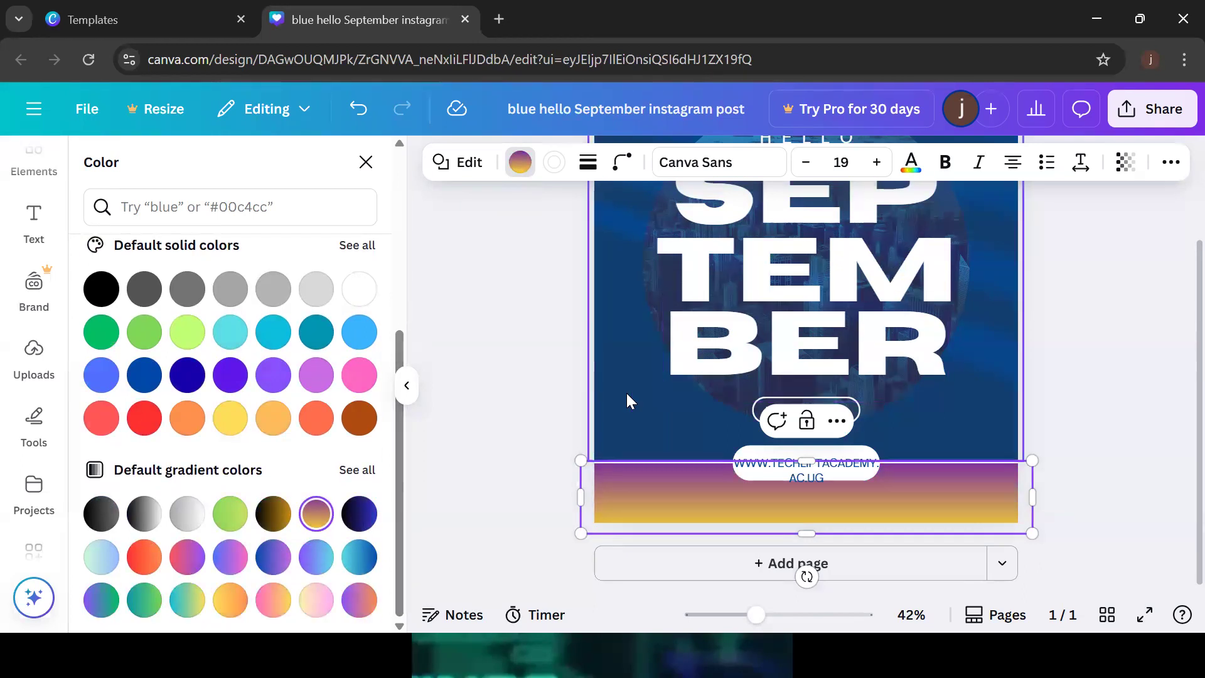
left_click(627, 394)
left_click(1058, 439)
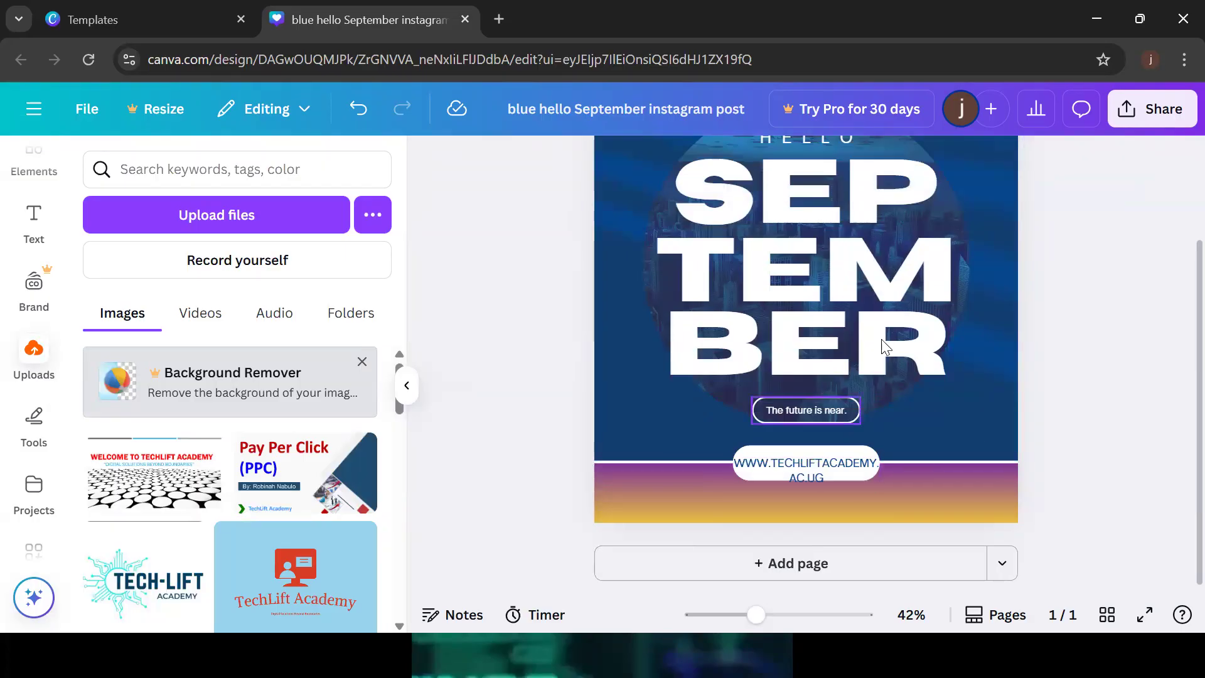
Turn the BER line's text colour to Pink (#ff66c4), leaving SEP and TEM white
left_click(890, 315)
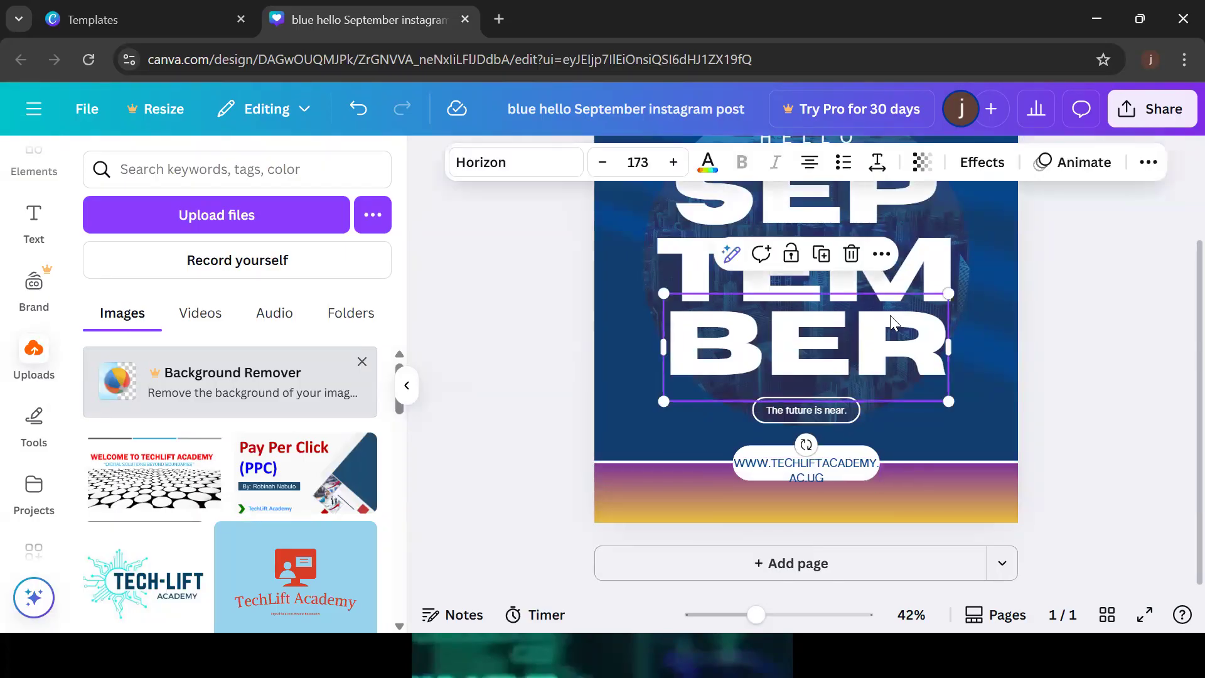
left_click(708, 165)
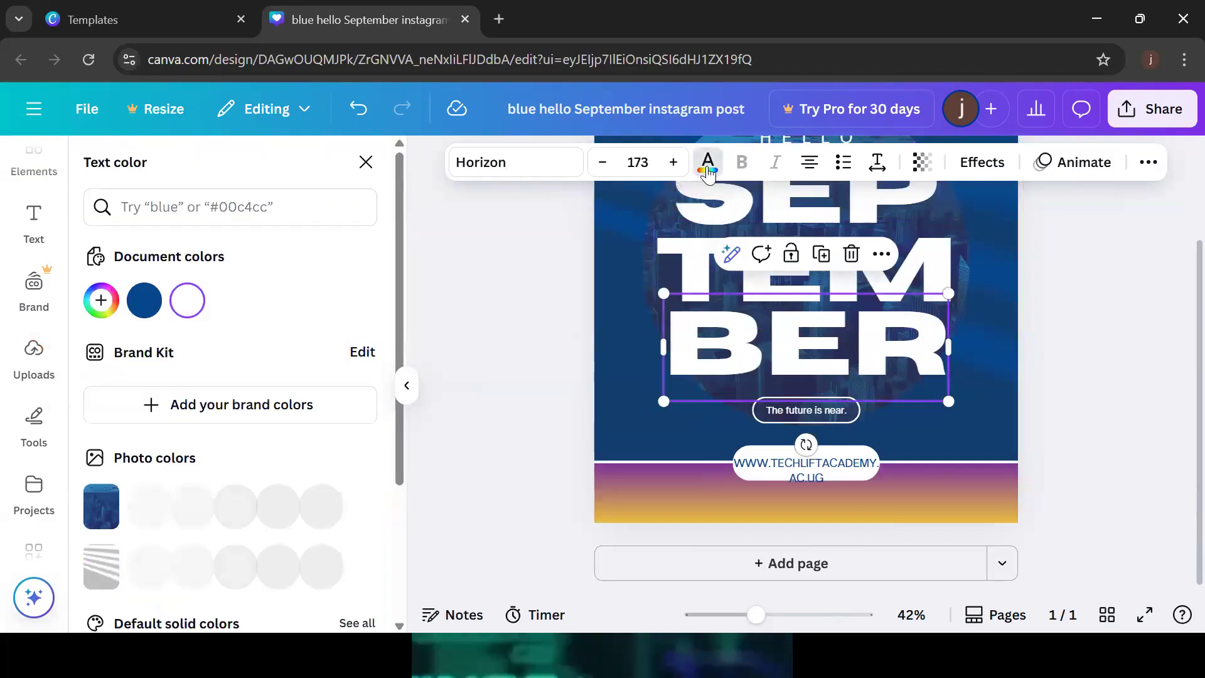
left_click_drag(399, 198, 406, 451)
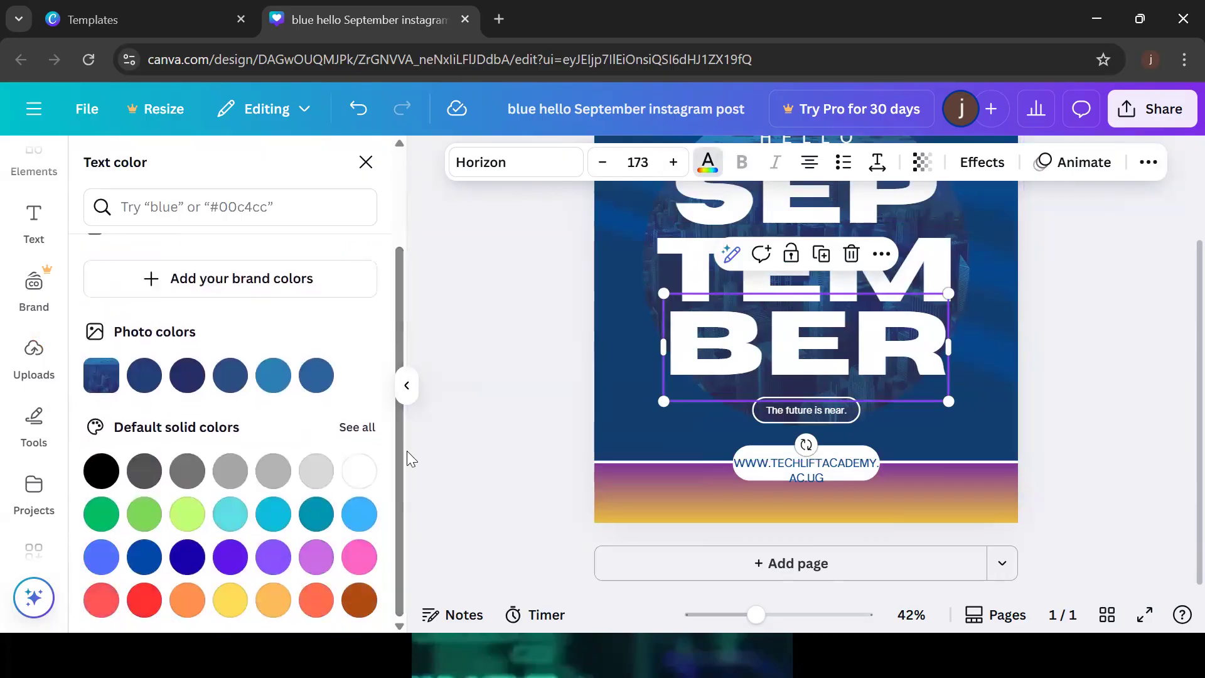
left_click(360, 558)
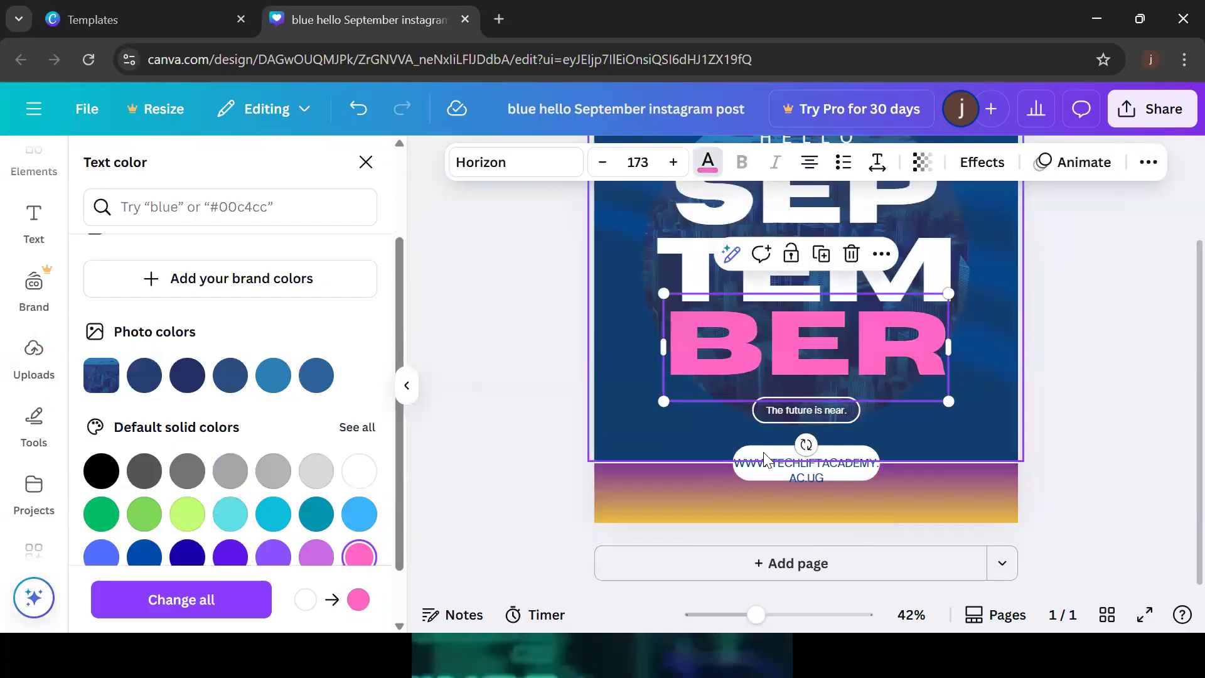
left_click(806, 199)
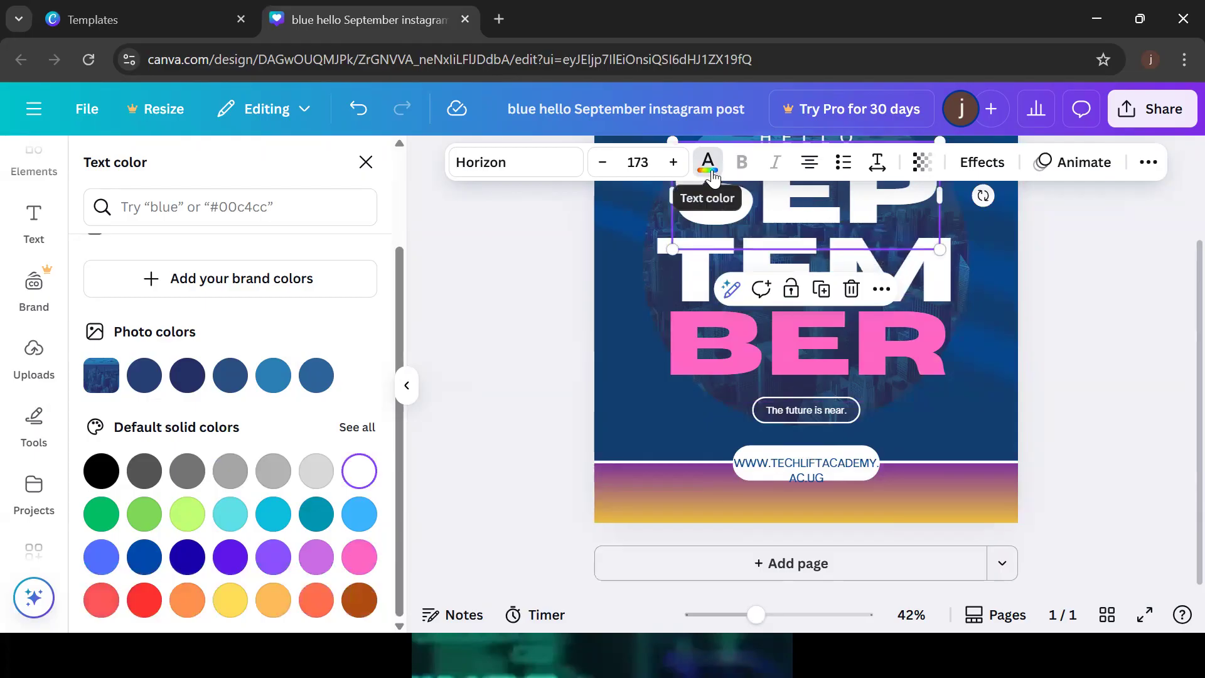
Recolour SEP lime green and change its font size from 173 to 185
left_click(310, 385)
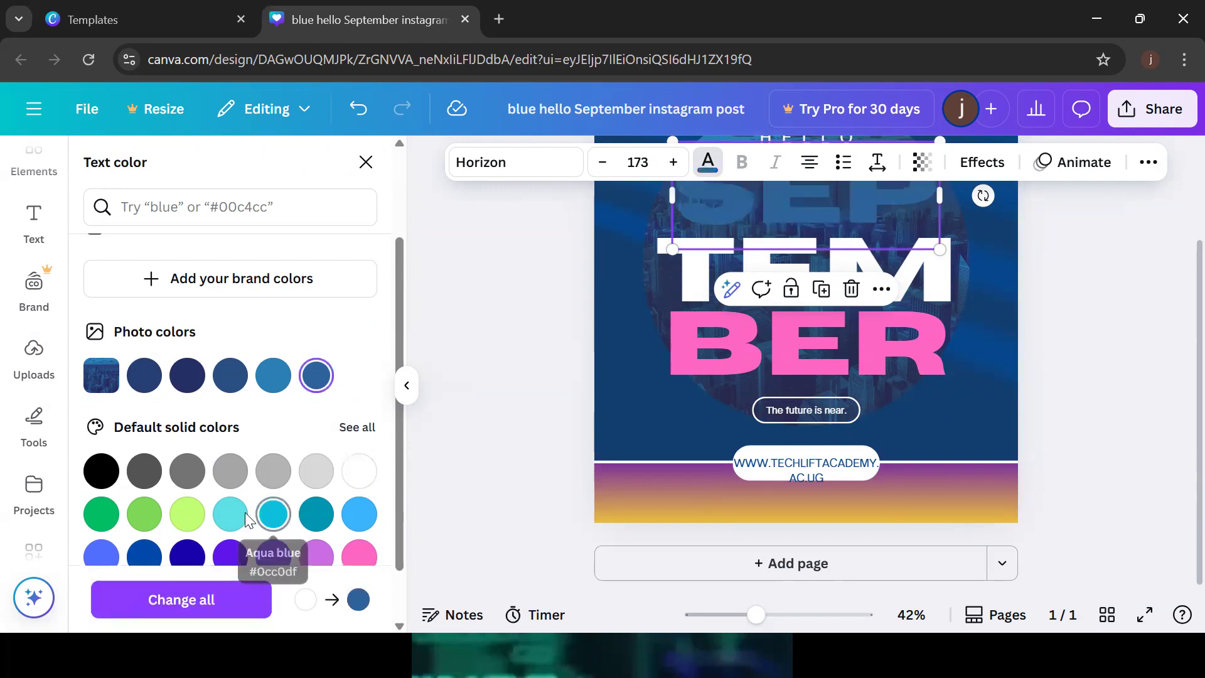
left_click(184, 518)
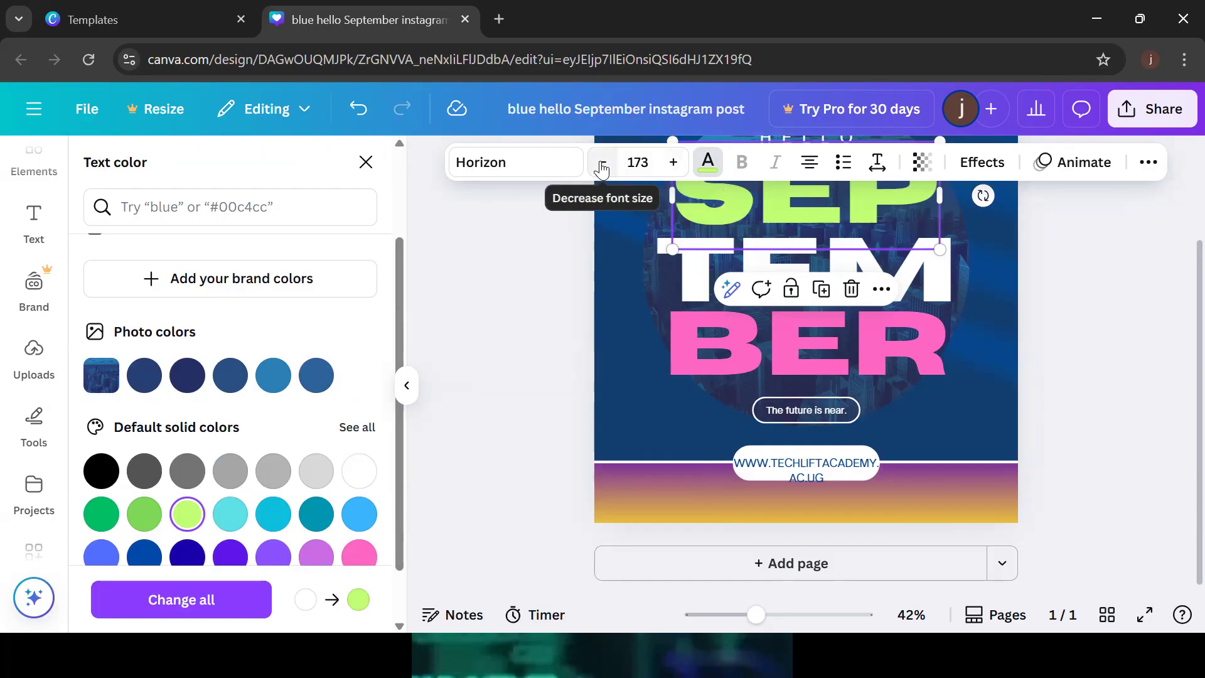
left_click(674, 163)
left_click(674, 163)
left_click(674, 162)
left_click(673, 163)
left_click(674, 162)
left_click(673, 163)
left_click(674, 163)
left_click(673, 163)
left_click(674, 162)
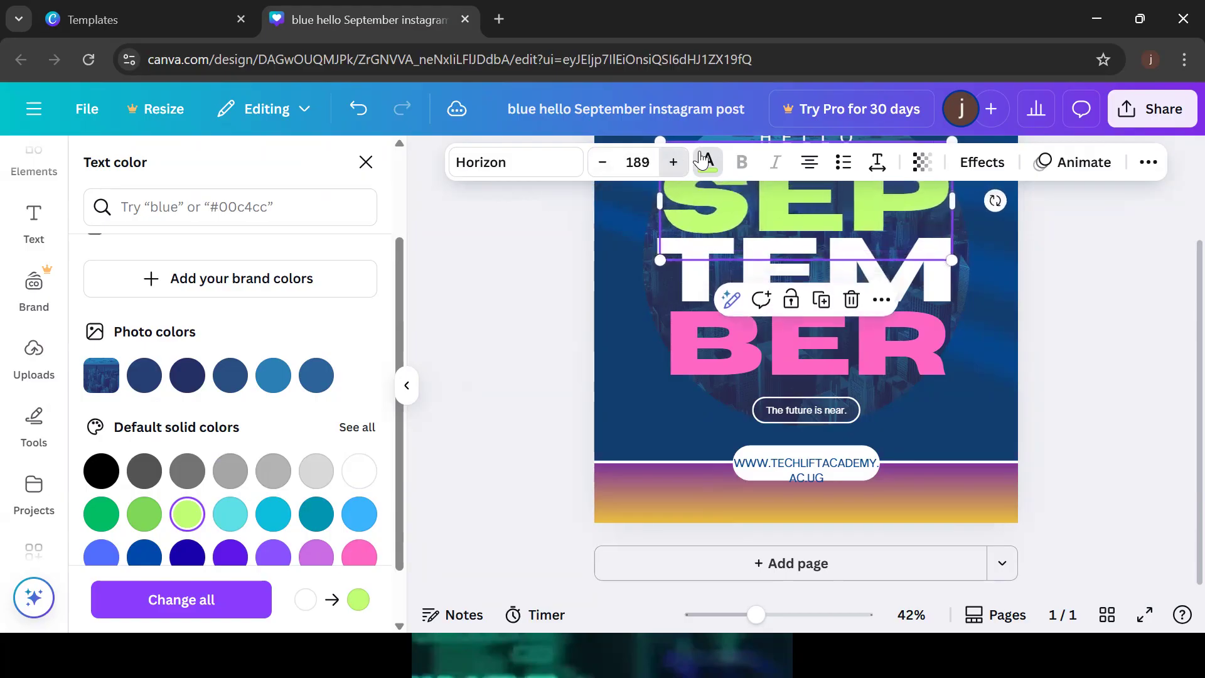
scroll(1175, 296, "up", 2)
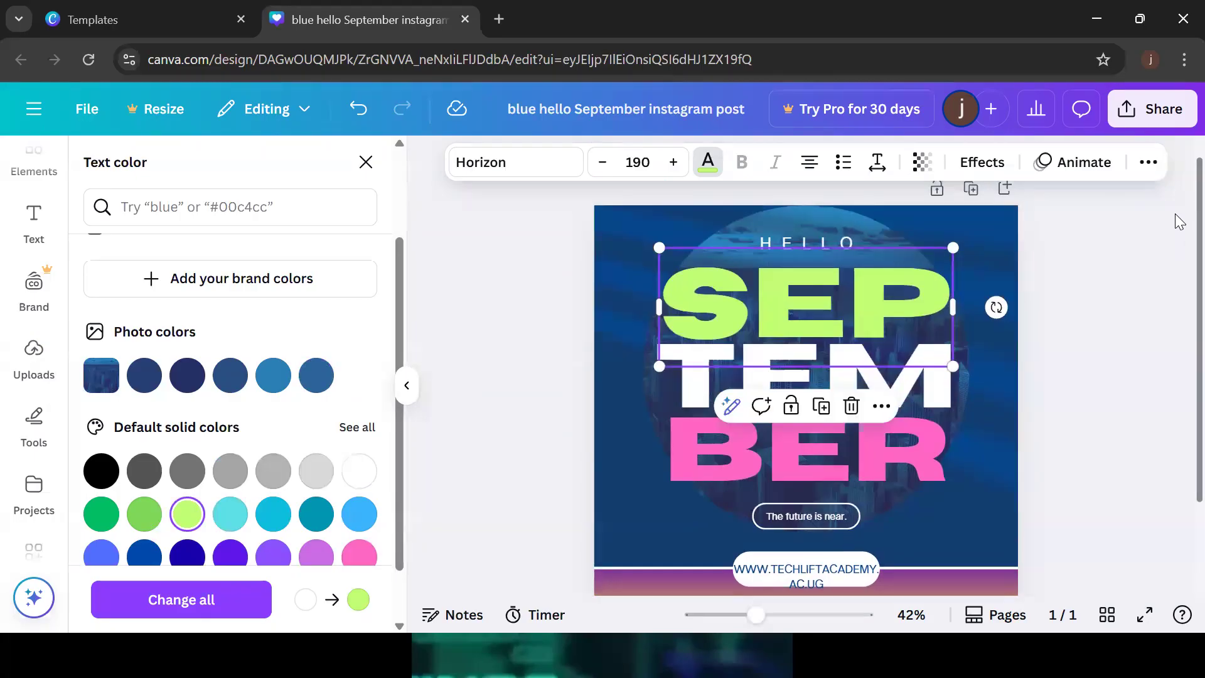
left_click(674, 162)
left_click(674, 162)
left_click(673, 162)
left_click(674, 163)
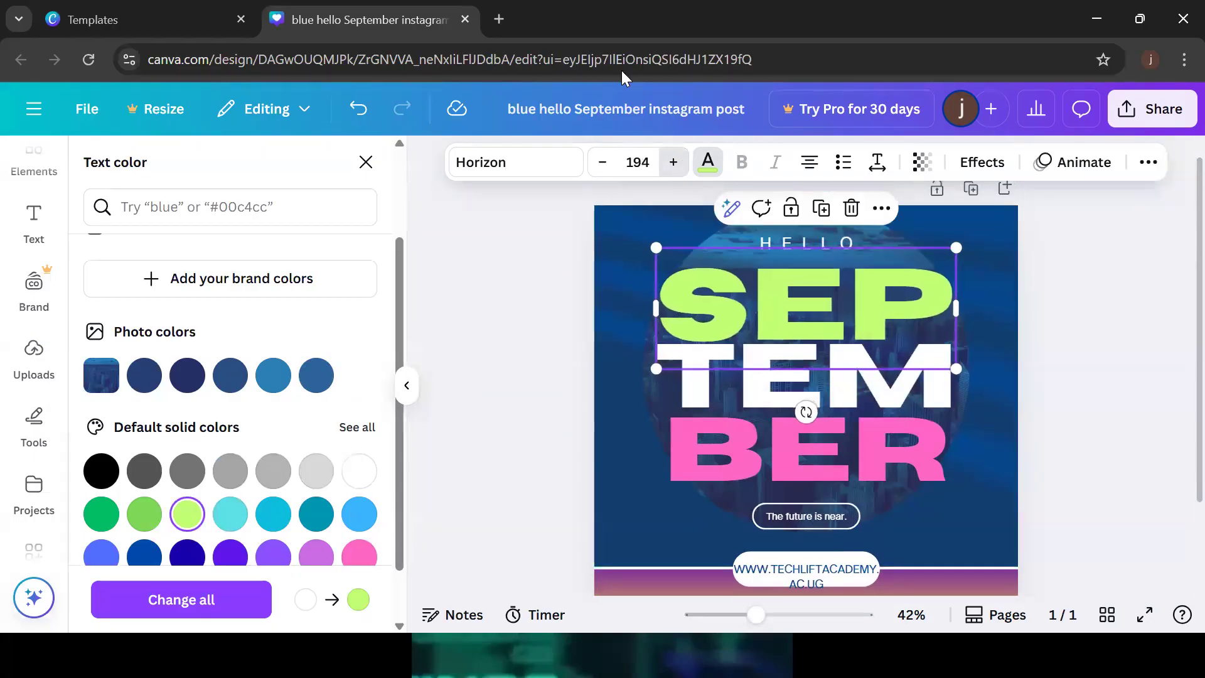
left_click(603, 163)
left_click(603, 162)
left_click(604, 163)
left_click(603, 163)
left_click(603, 163)
left_click(603, 162)
double_click(603, 162)
left_click(603, 163)
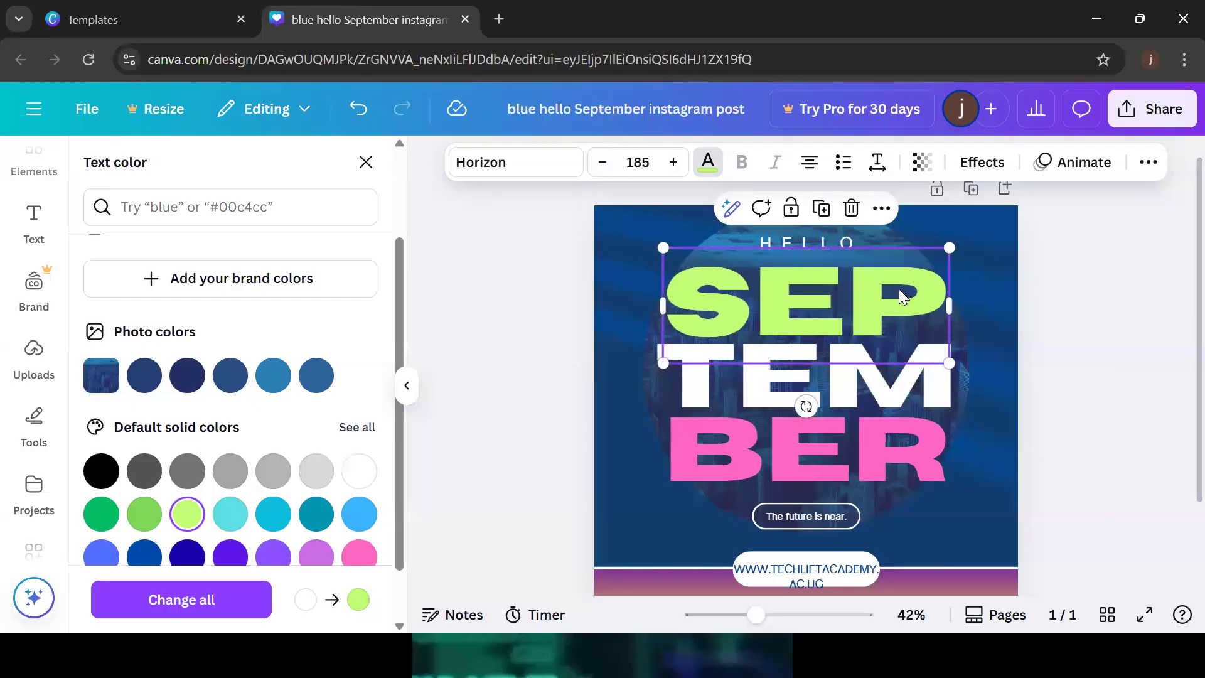
left_click(989, 251)
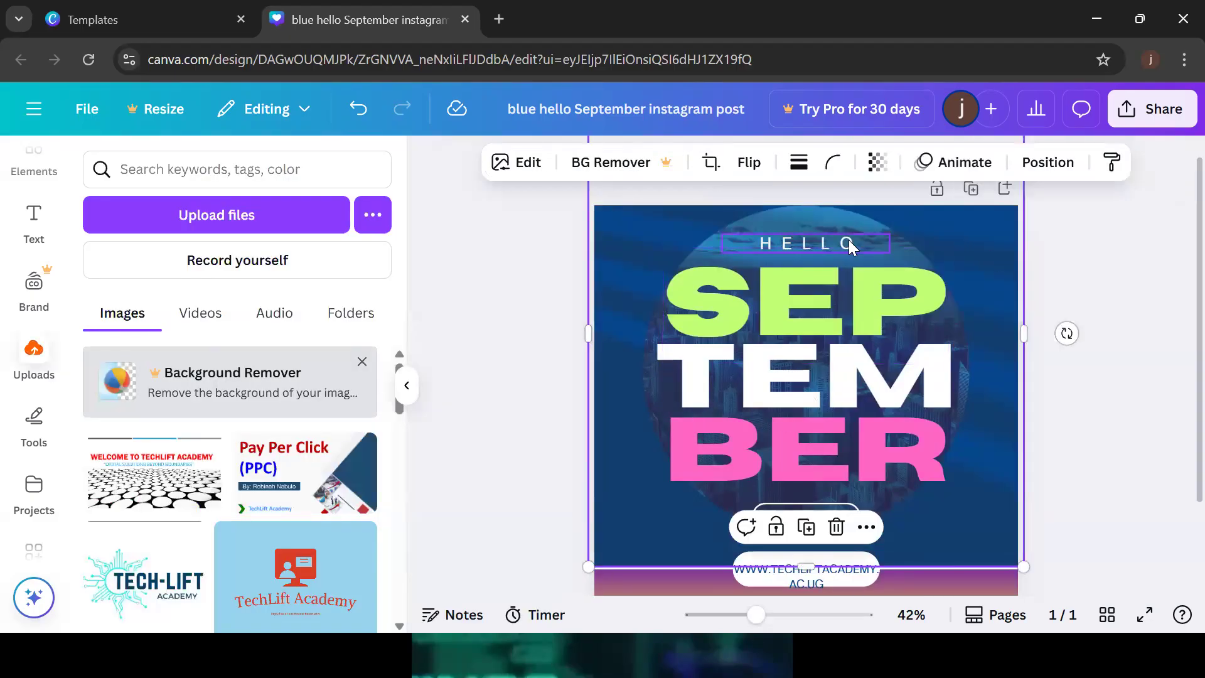
left_click(818, 297)
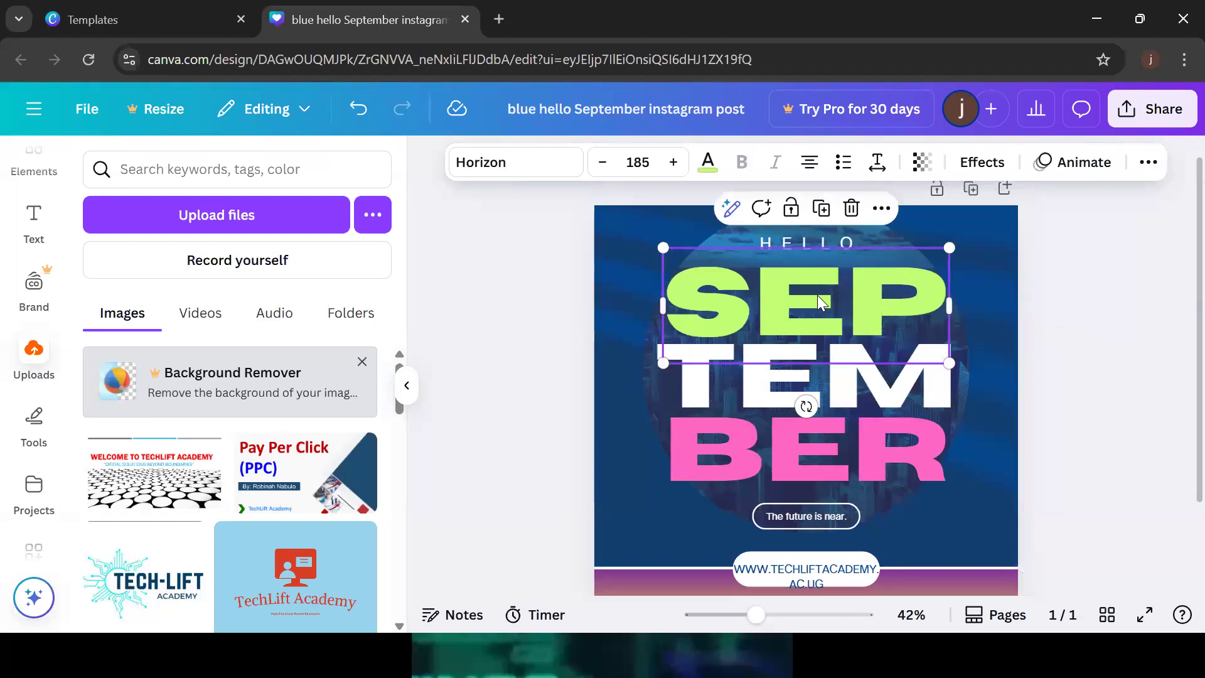
double_click(817, 295)
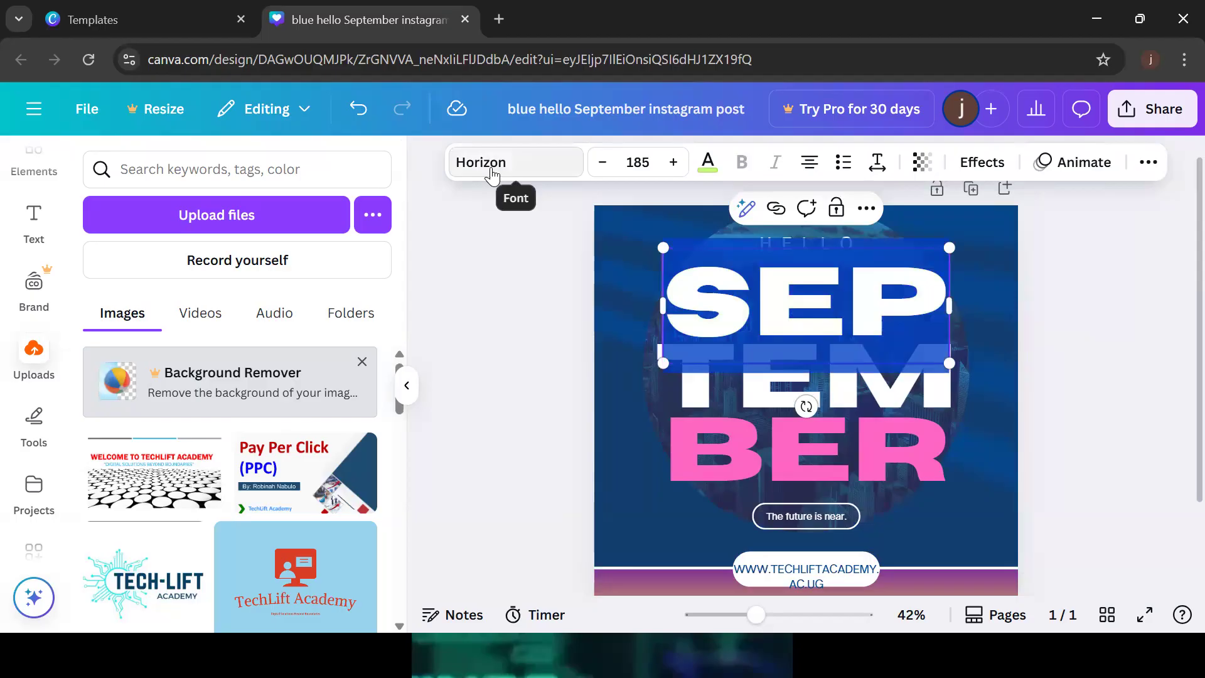
left_click(492, 165)
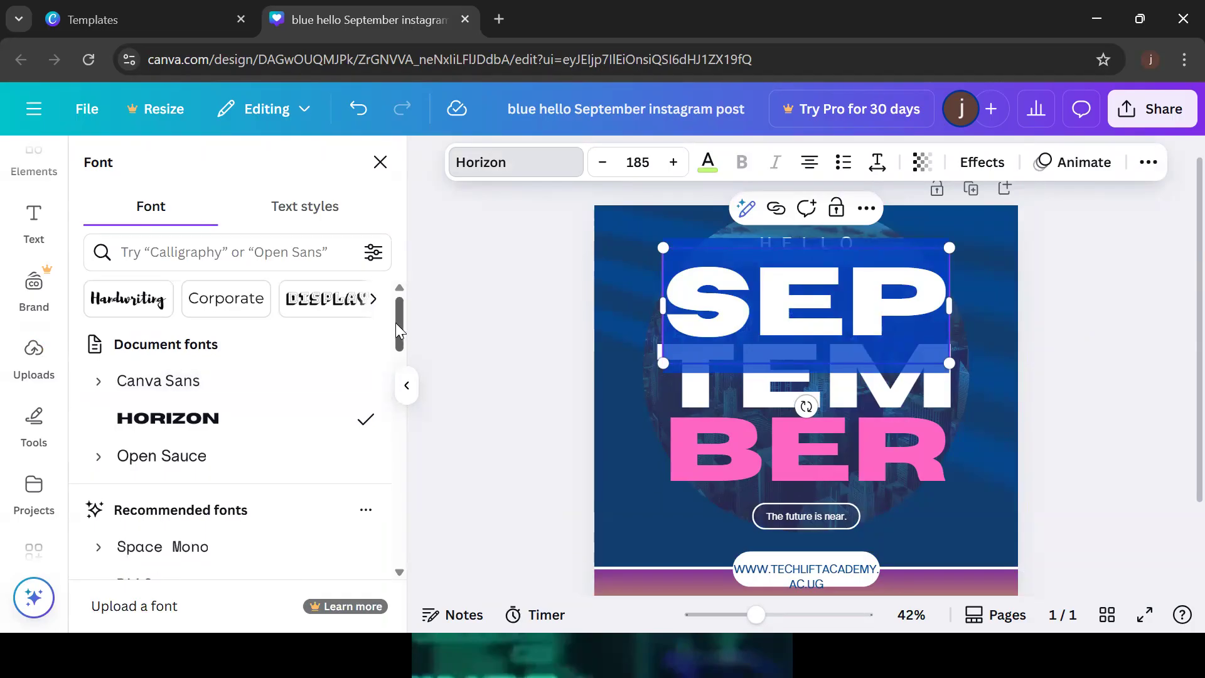
left_click_drag(396, 323, 400, 352)
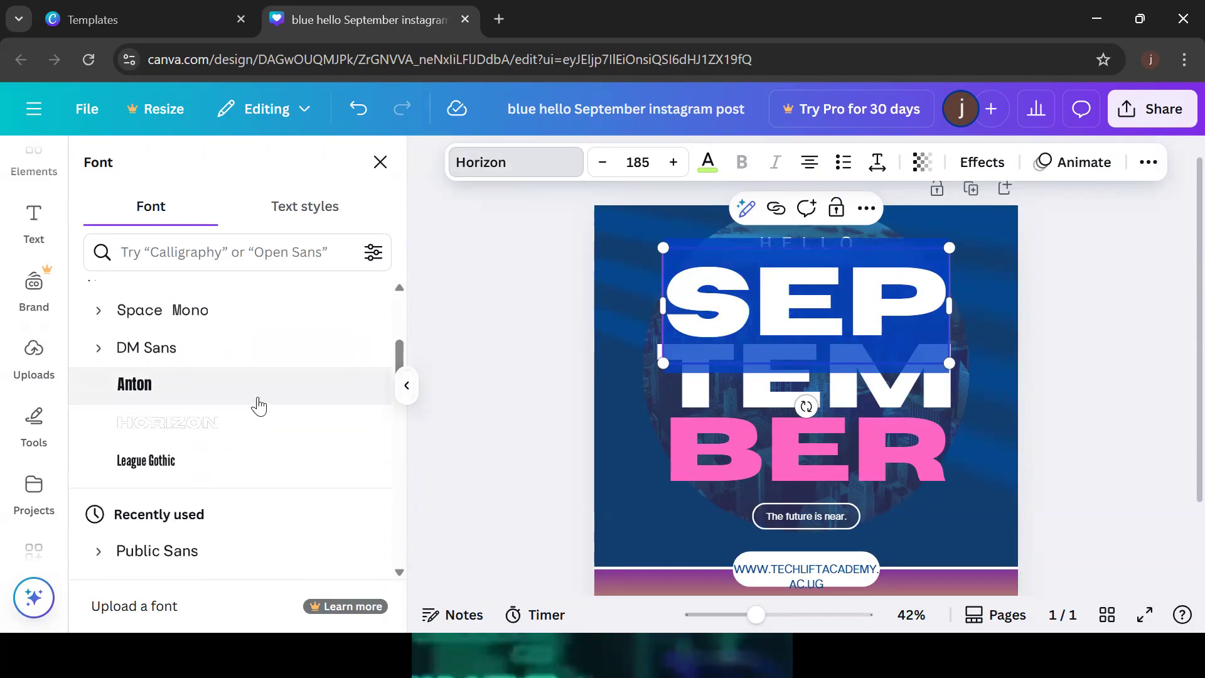
left_click(162, 392)
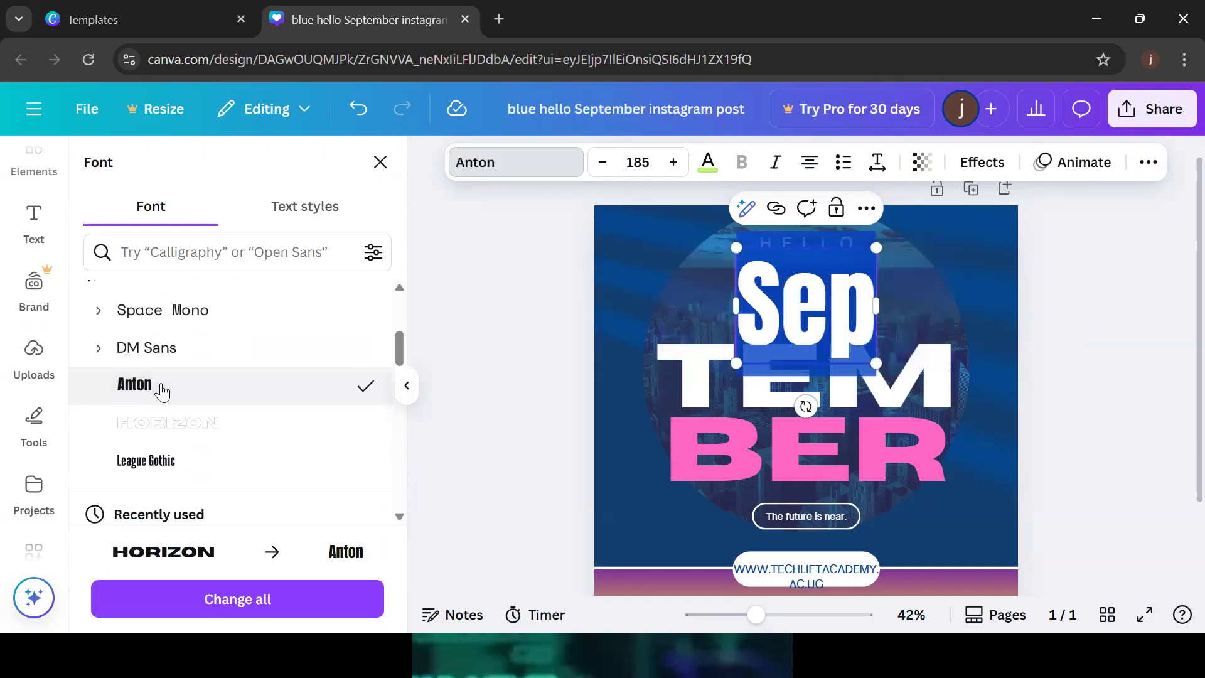
left_click_drag(402, 349, 401, 318)
left_click(184, 386)
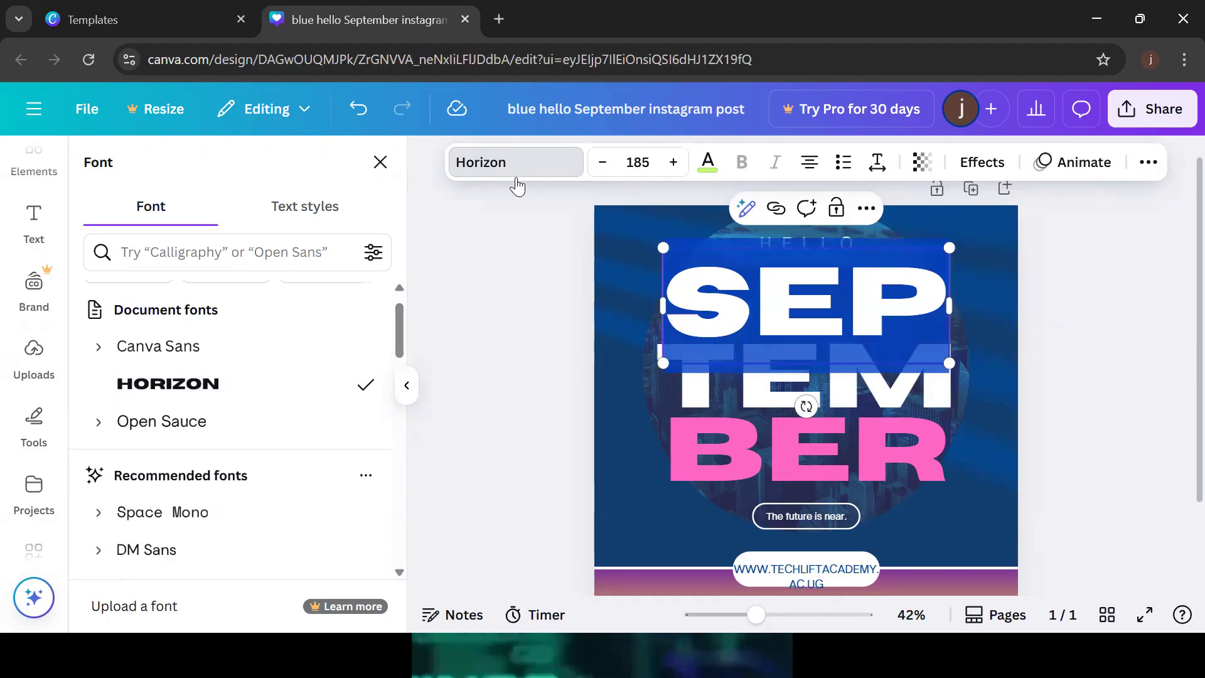
key("alt+Tab")
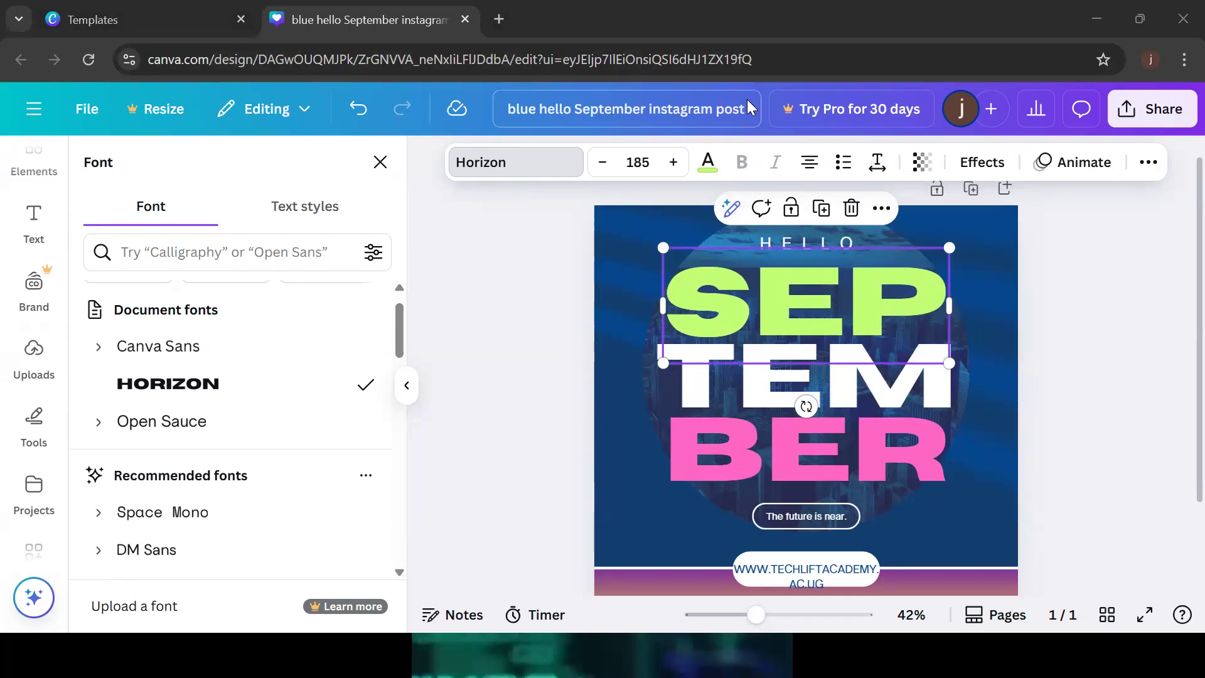
left_click(1016, 280)
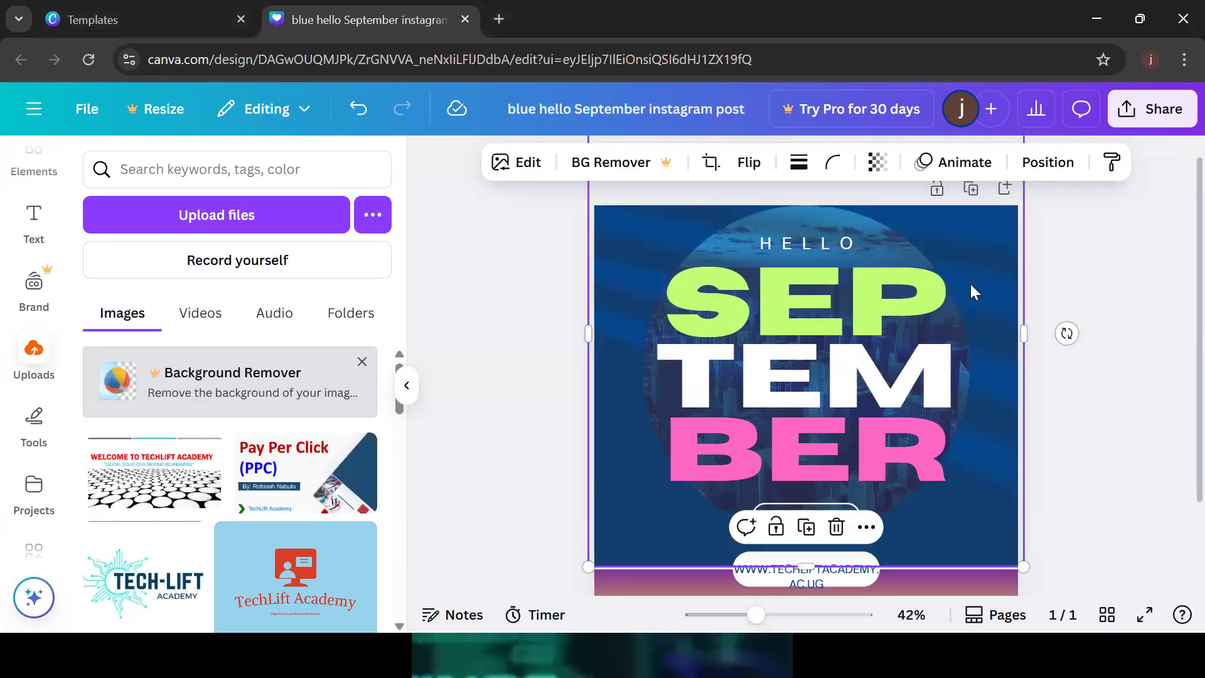
left_click_drag(971, 284, 1196, 331)
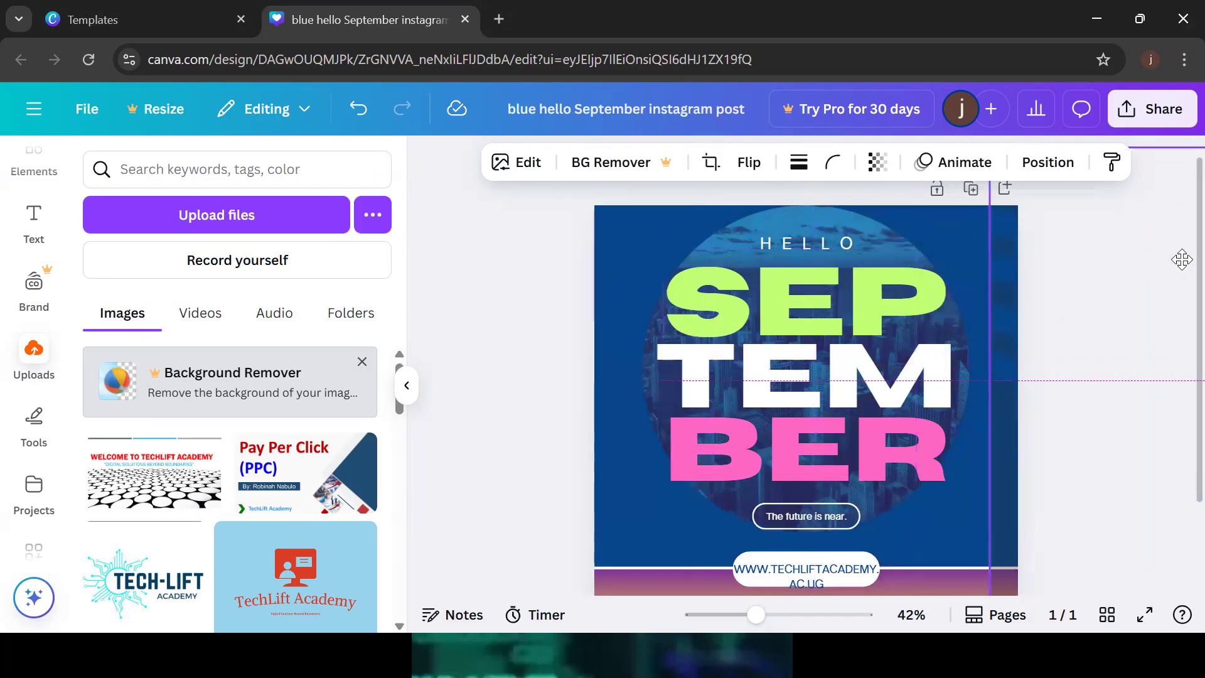
left_click(1114, 254)
left_click(621, 343)
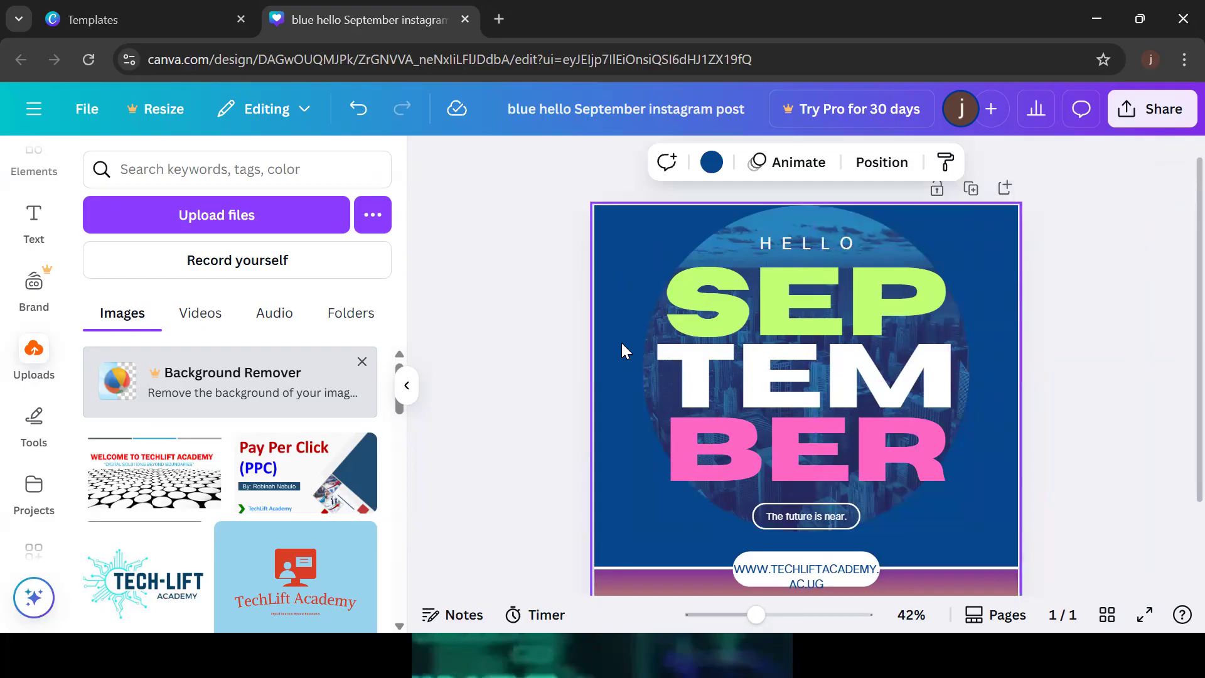
left_click_drag(145, 578, 424, 428)
key("ctrl+z")
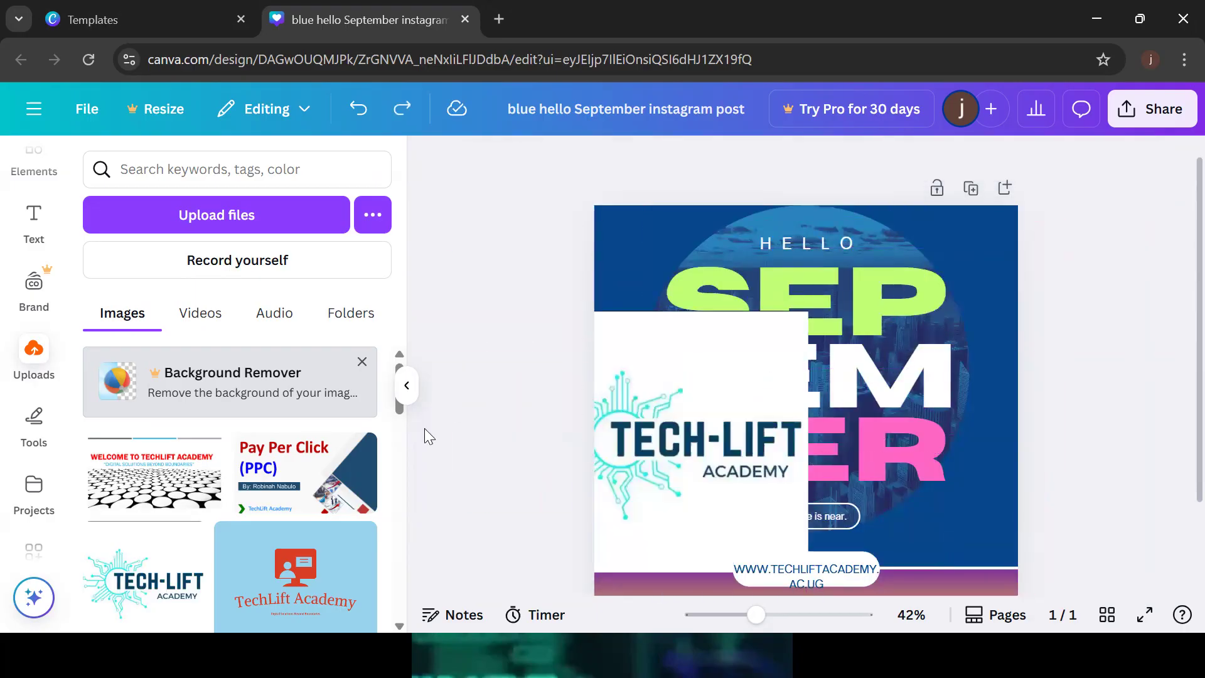
key("ctrl+z")
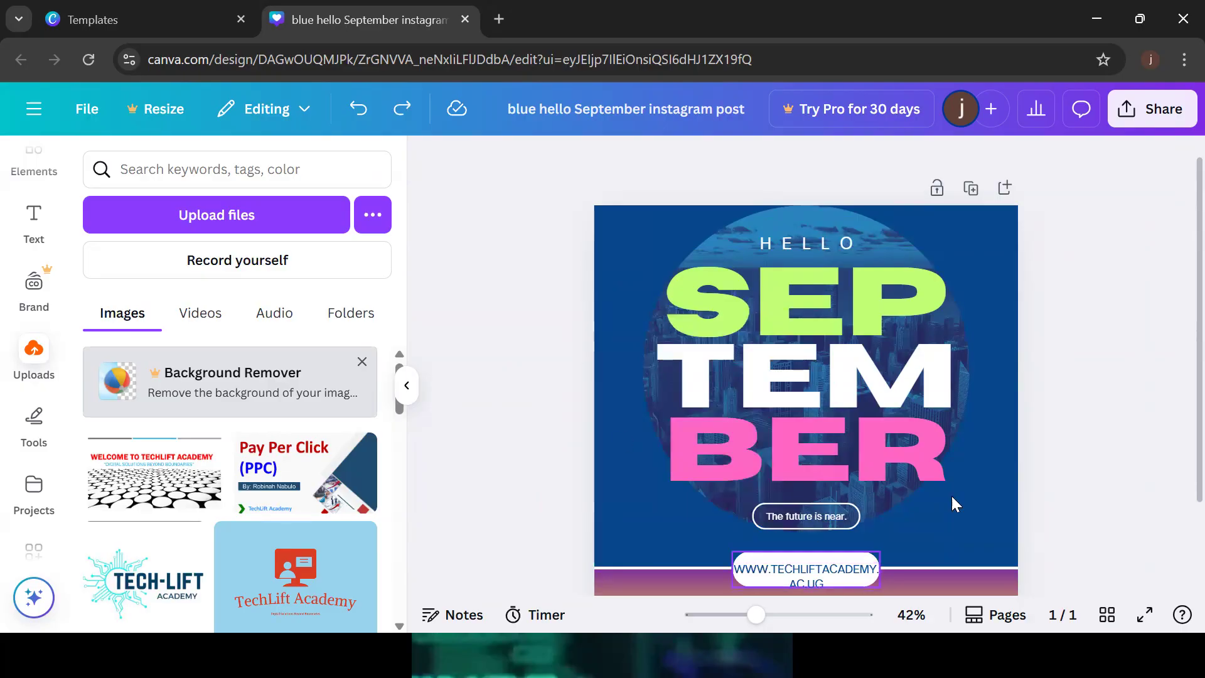
scroll(1175, 367, "down", 2)
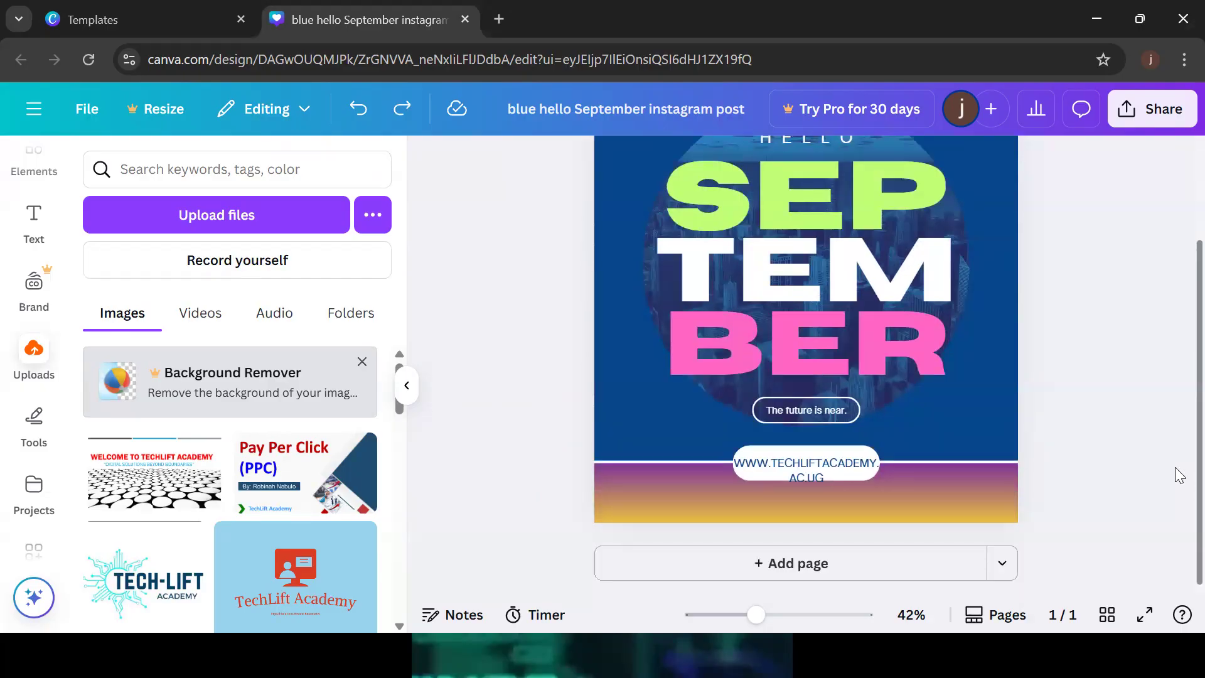
scroll(1177, 377, "up", 2)
scroll(1176, 425, "down", 2)
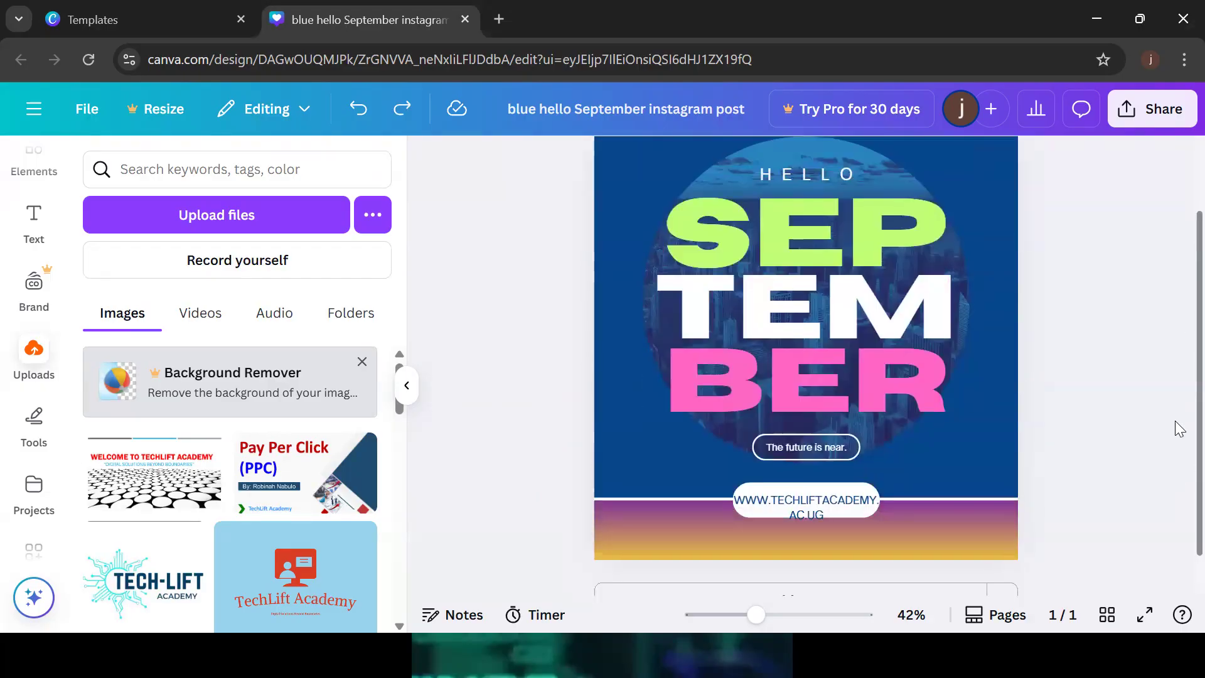
left_click(786, 491)
left_click_drag(789, 485, 789, 501)
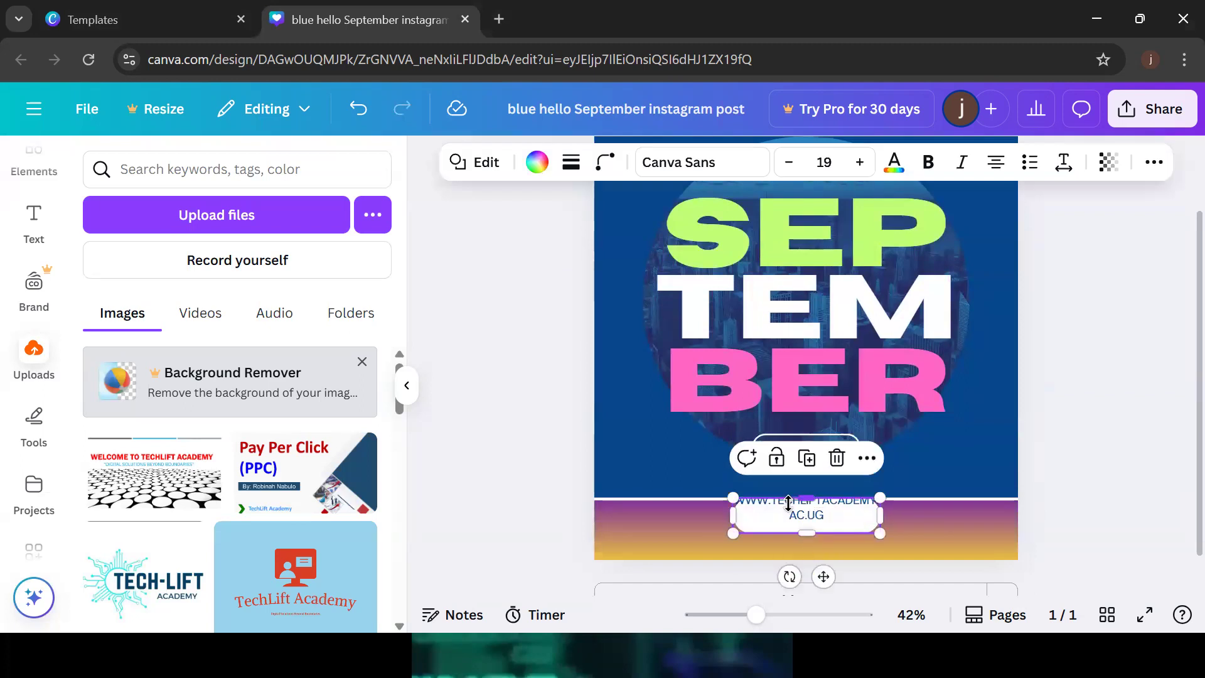
key("ctrl+z")
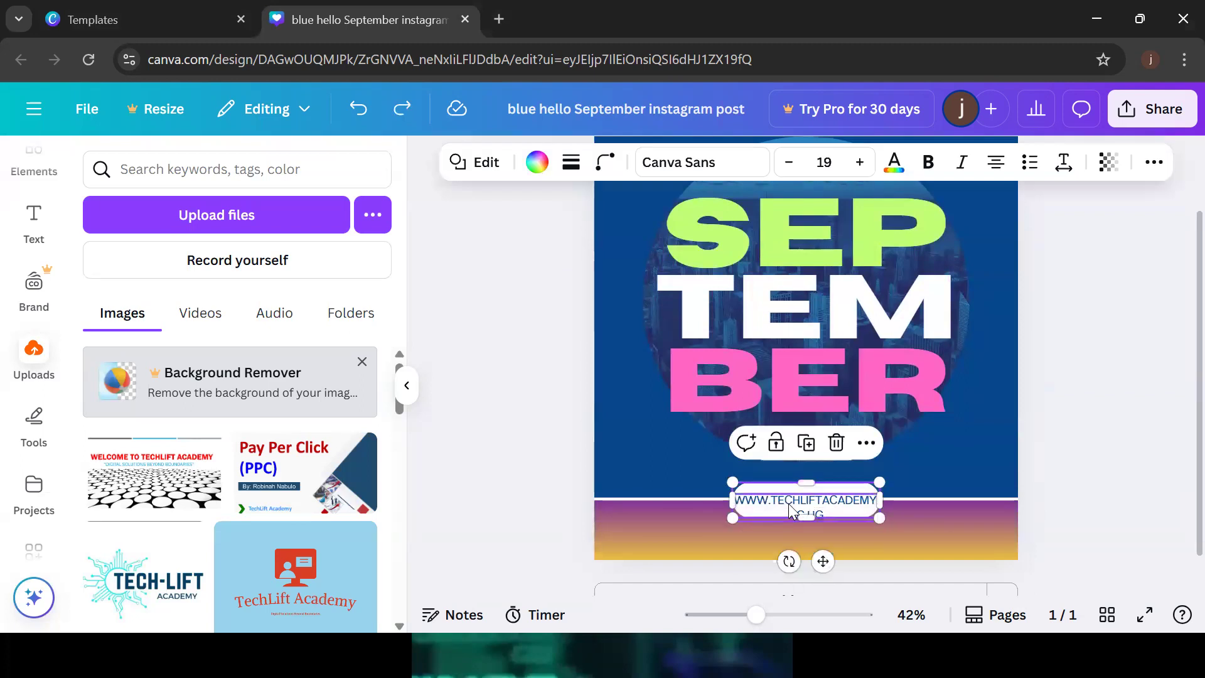
left_click(827, 502)
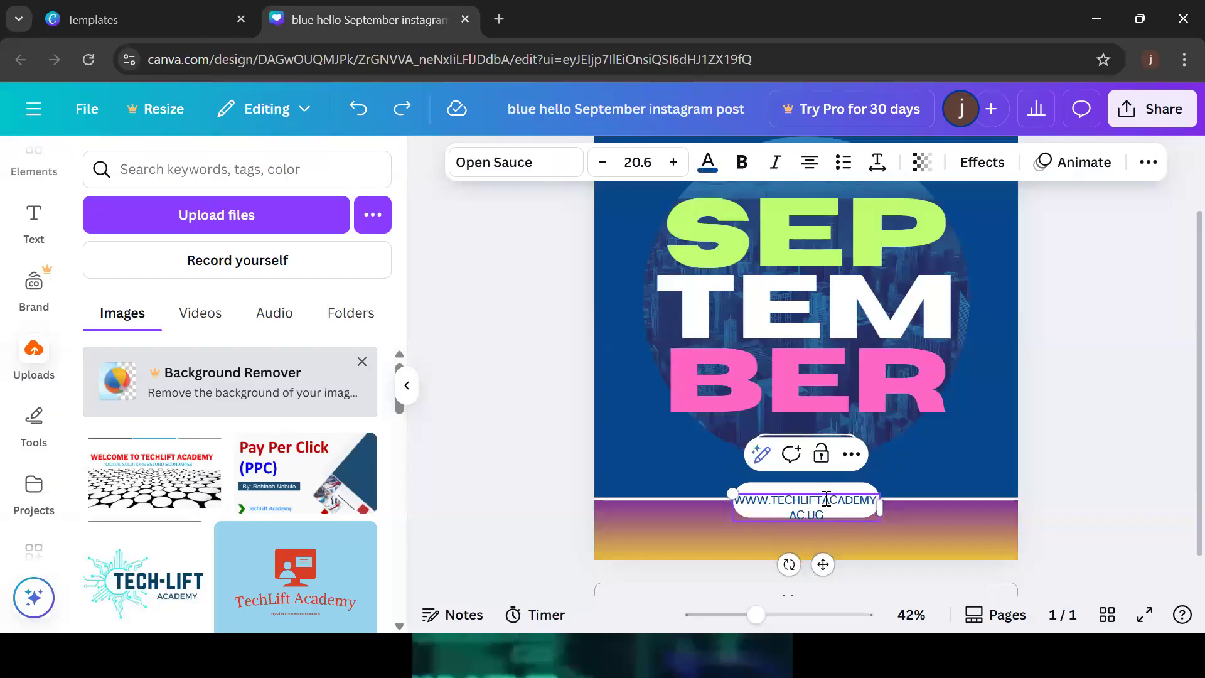
double_click(827, 499)
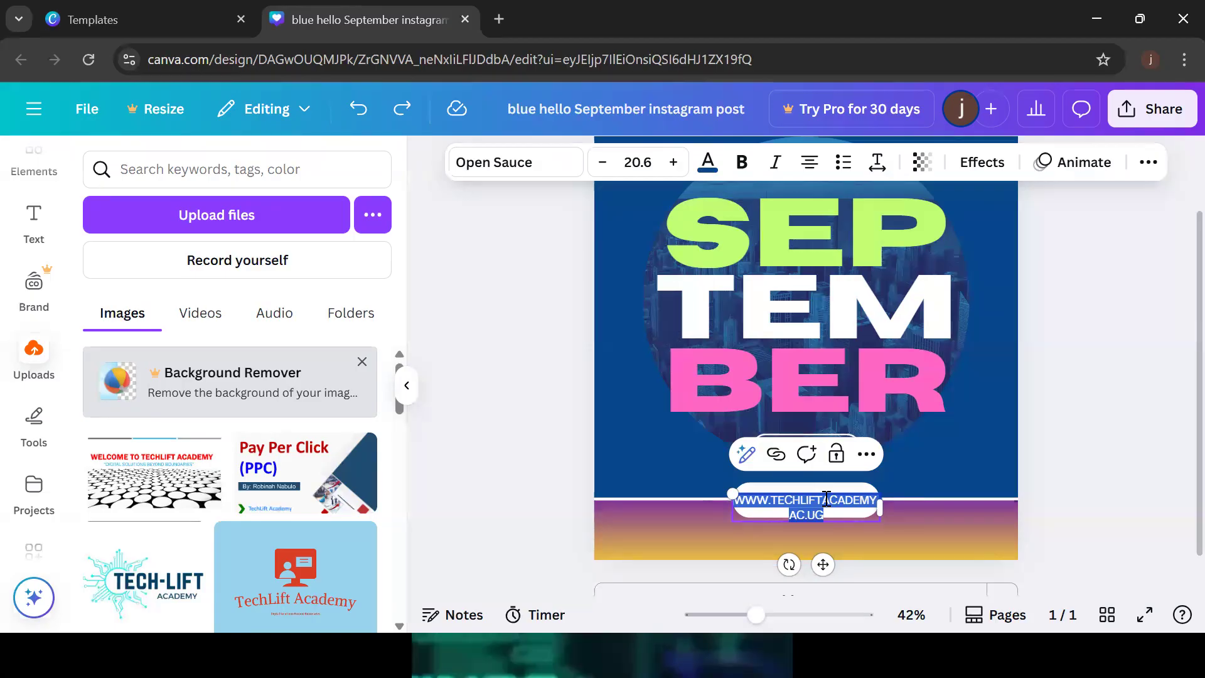
left_click(1152, 170)
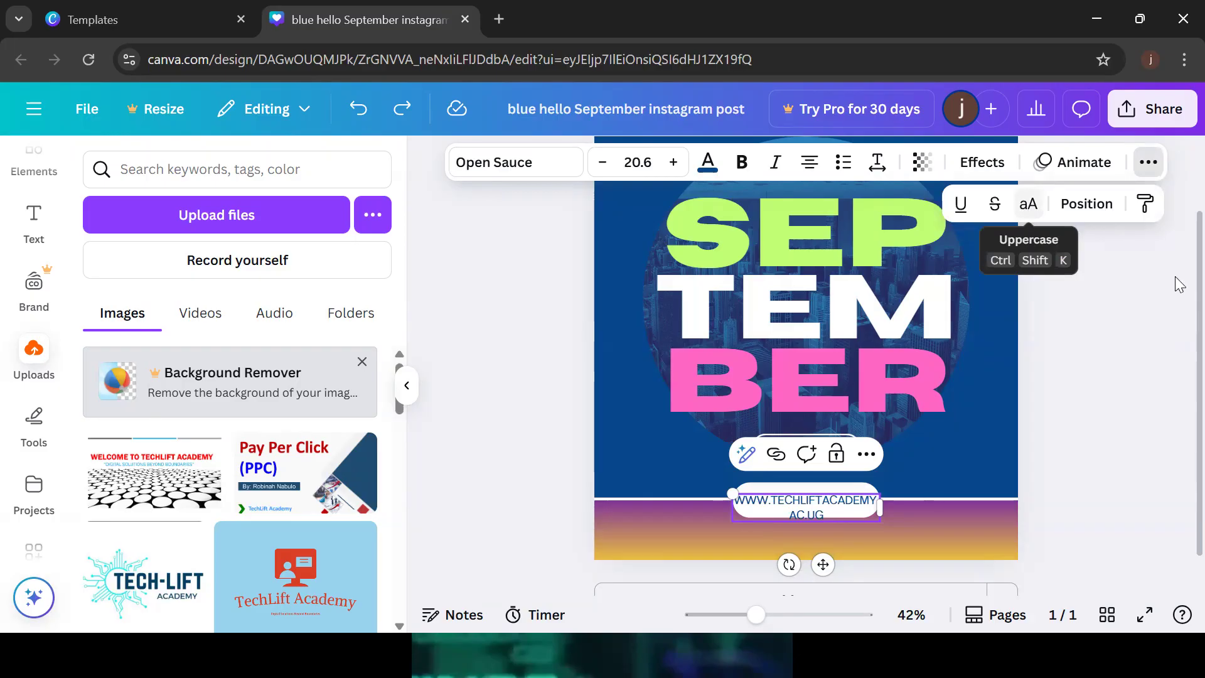
left_click(1149, 163)
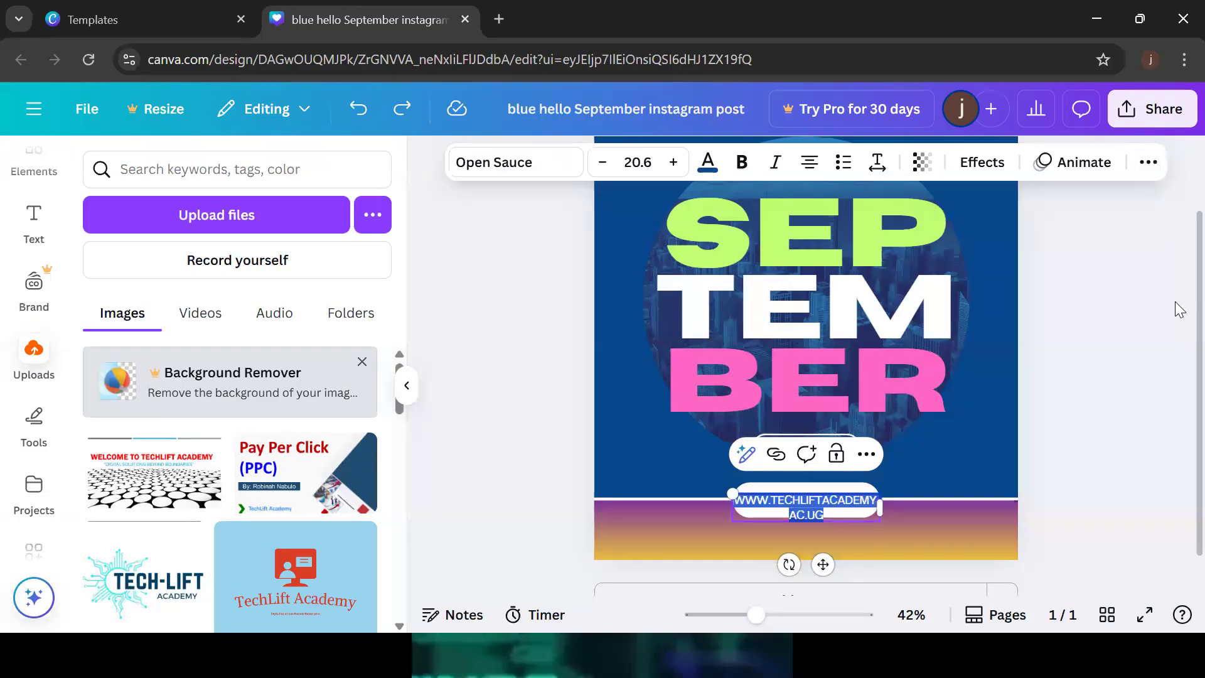
left_click(1149, 165)
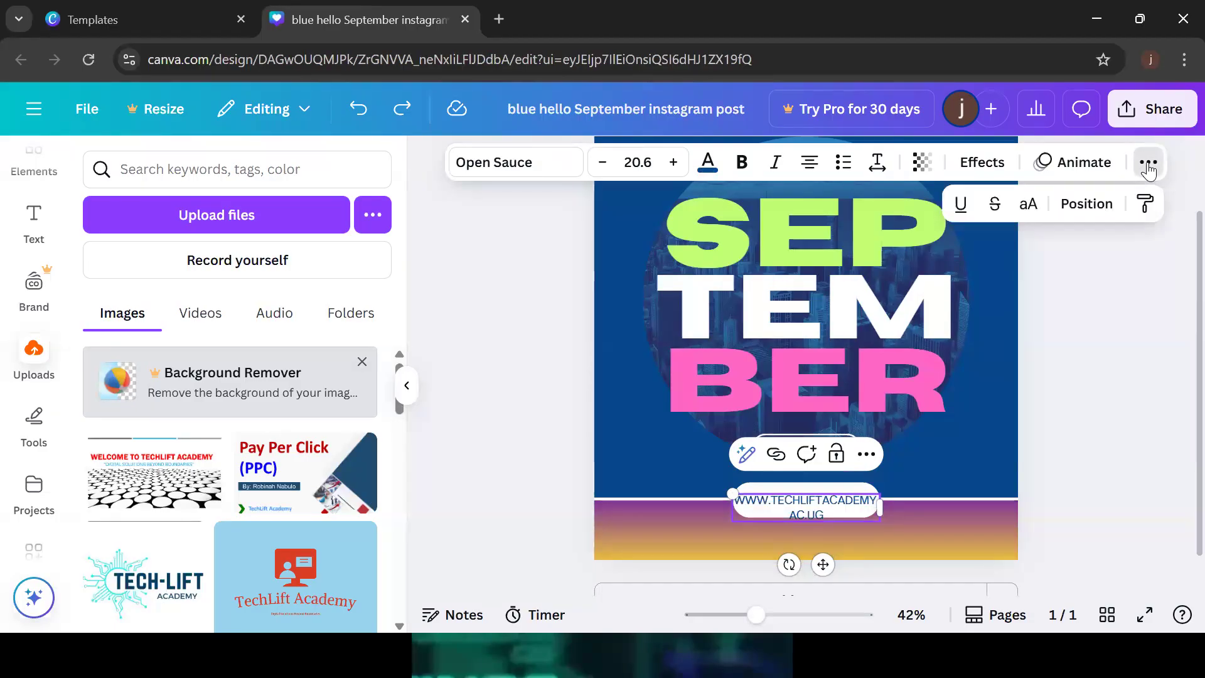
left_click(1033, 209)
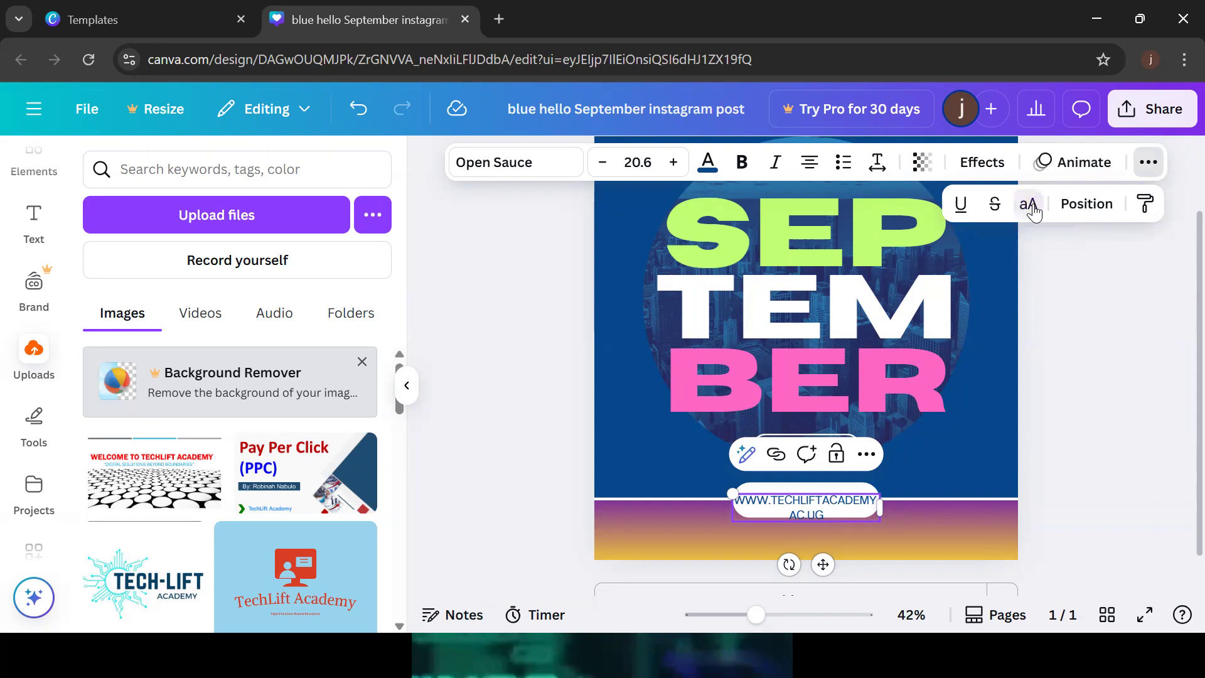
left_click(832, 513)
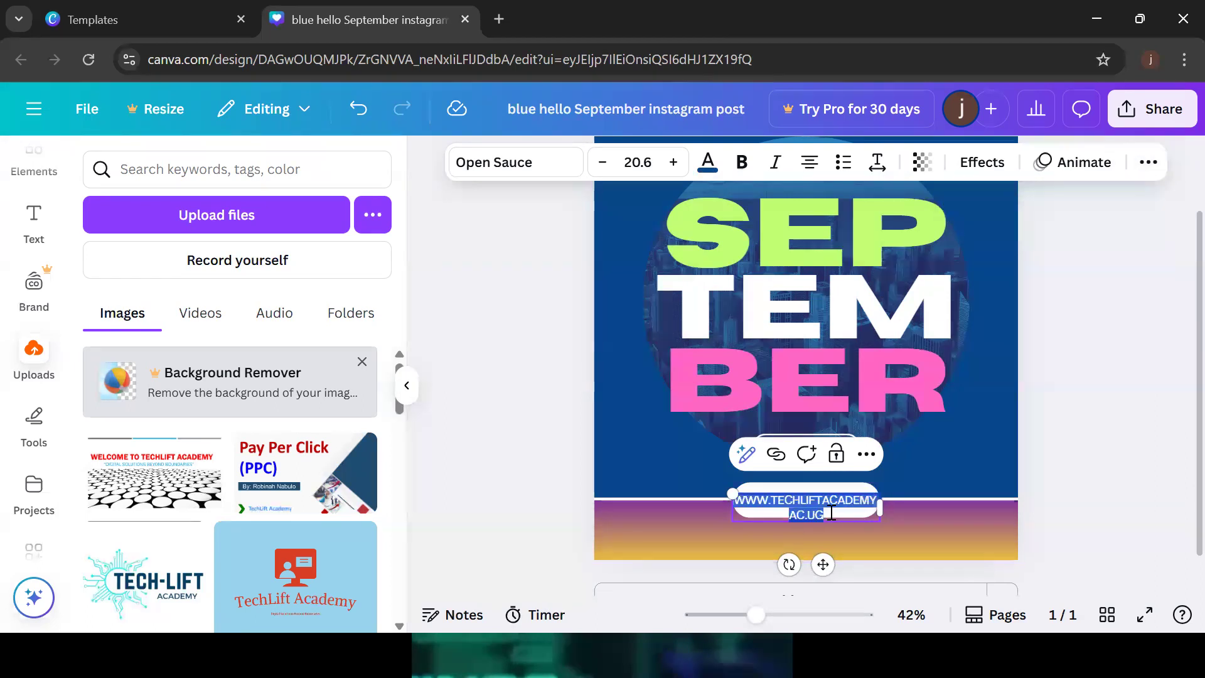
left_click(832, 513)
key("ctrl+a")
left_click(1148, 163)
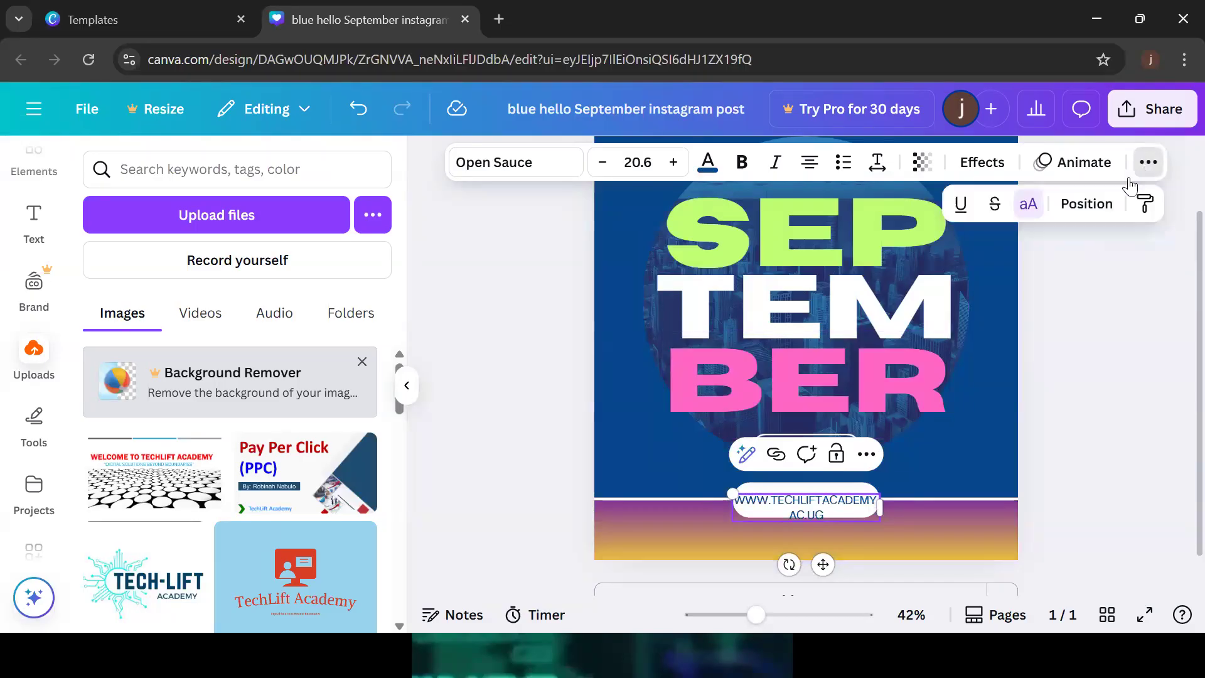
left_click(1028, 206)
left_click(827, 519)
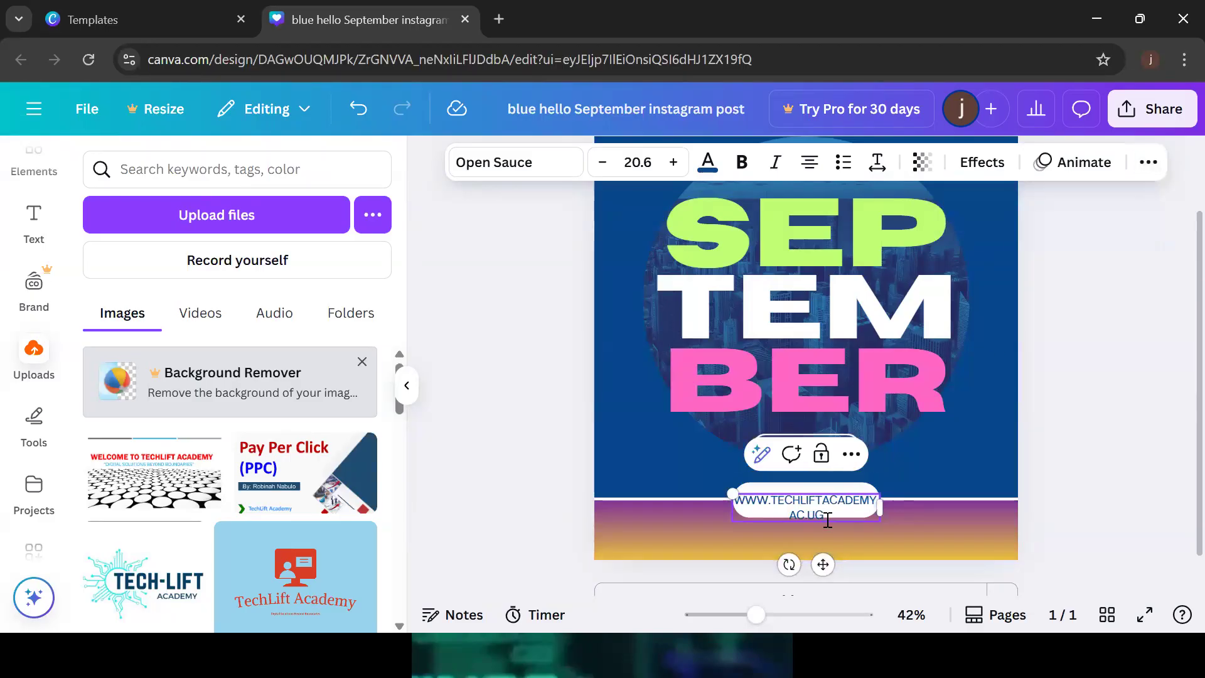
left_click(1123, 350)
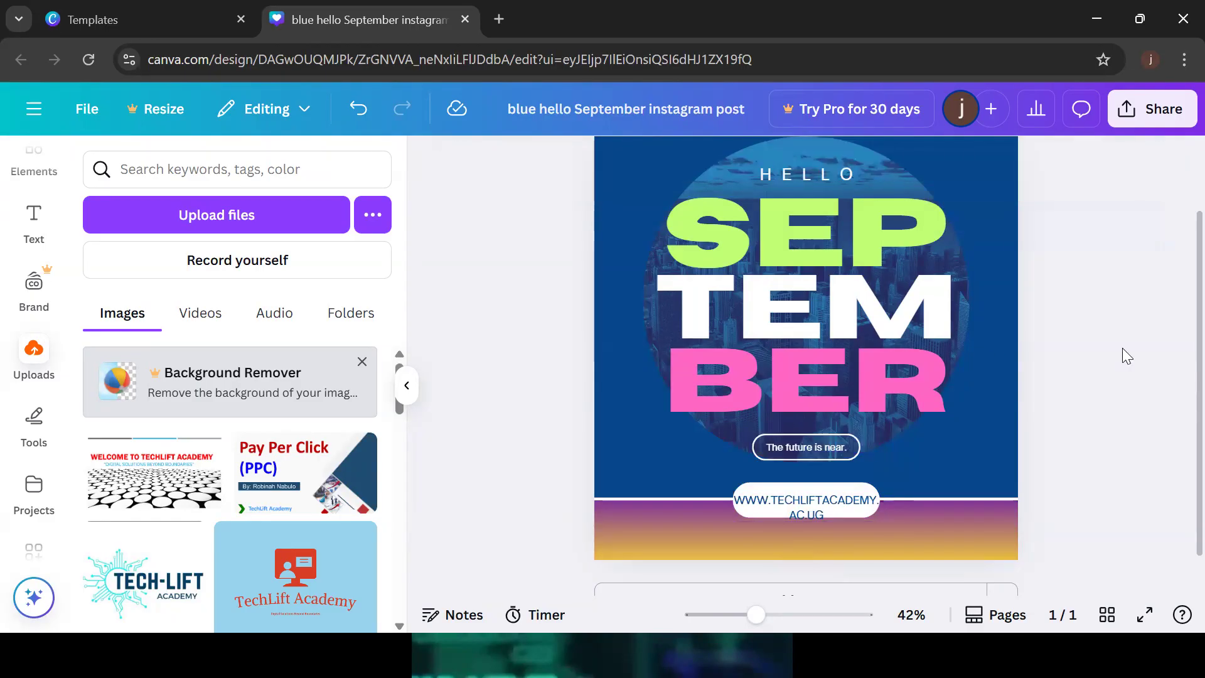
Apply italic and bold to the 'The future is near.' tagline
left_click(802, 449)
left_click(776, 168)
left_click(742, 162)
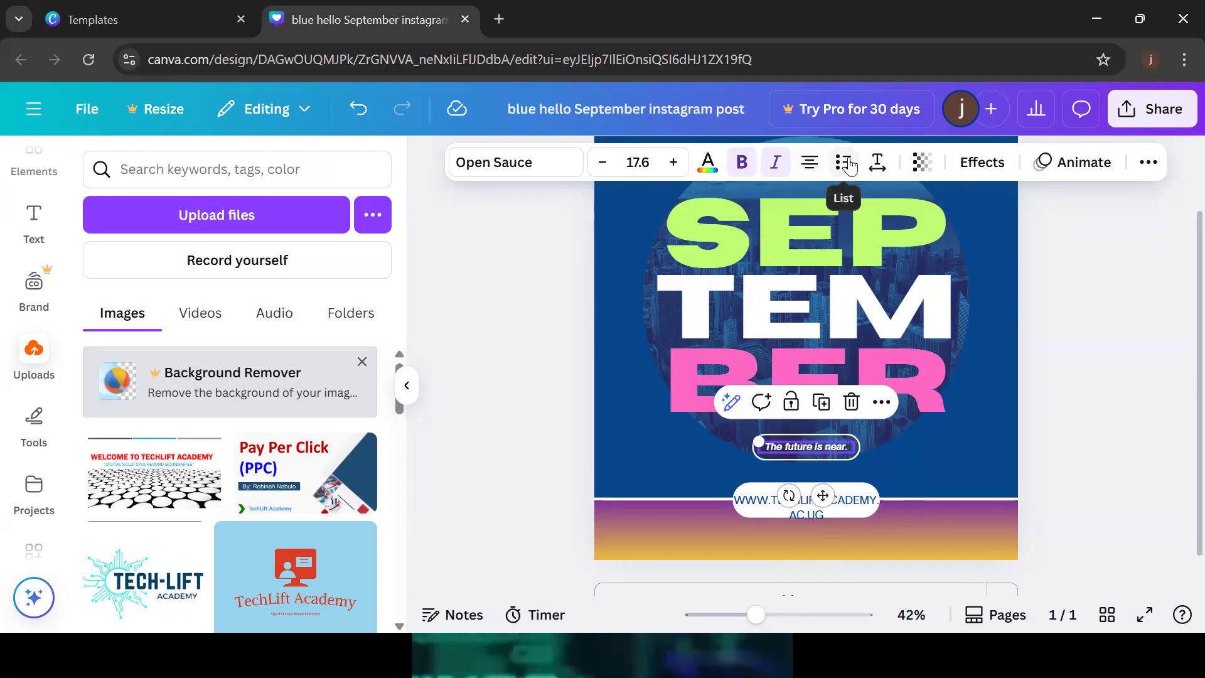
left_click(975, 460)
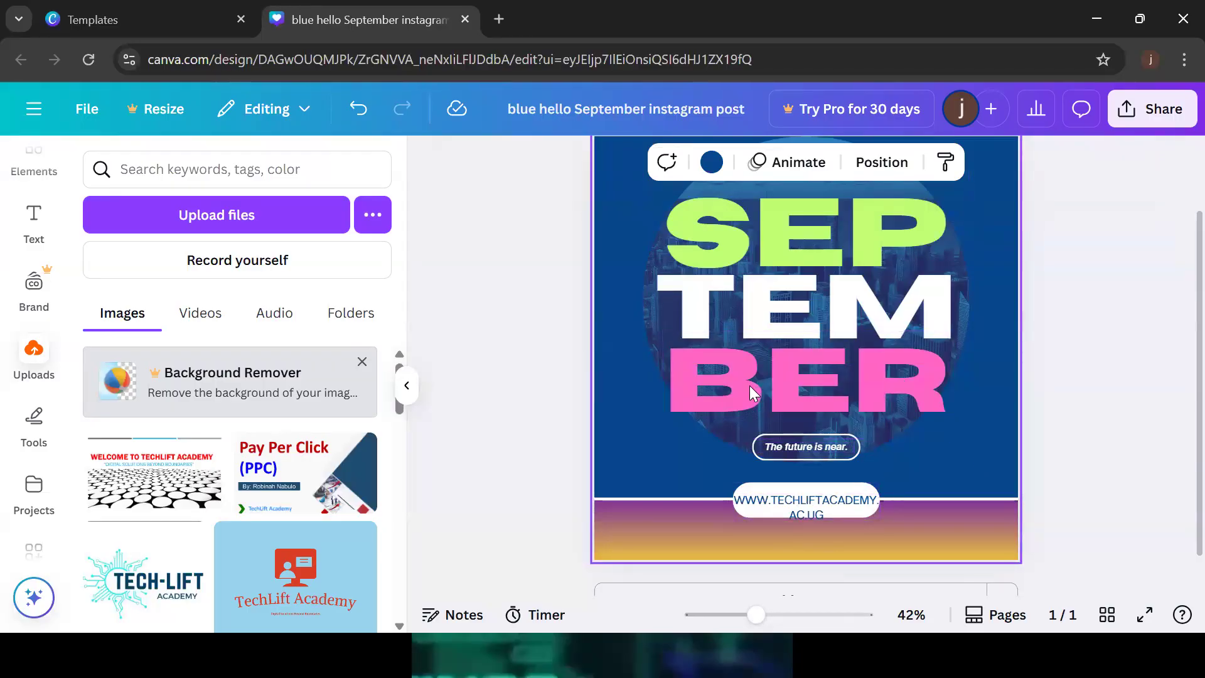
left_click(856, 399)
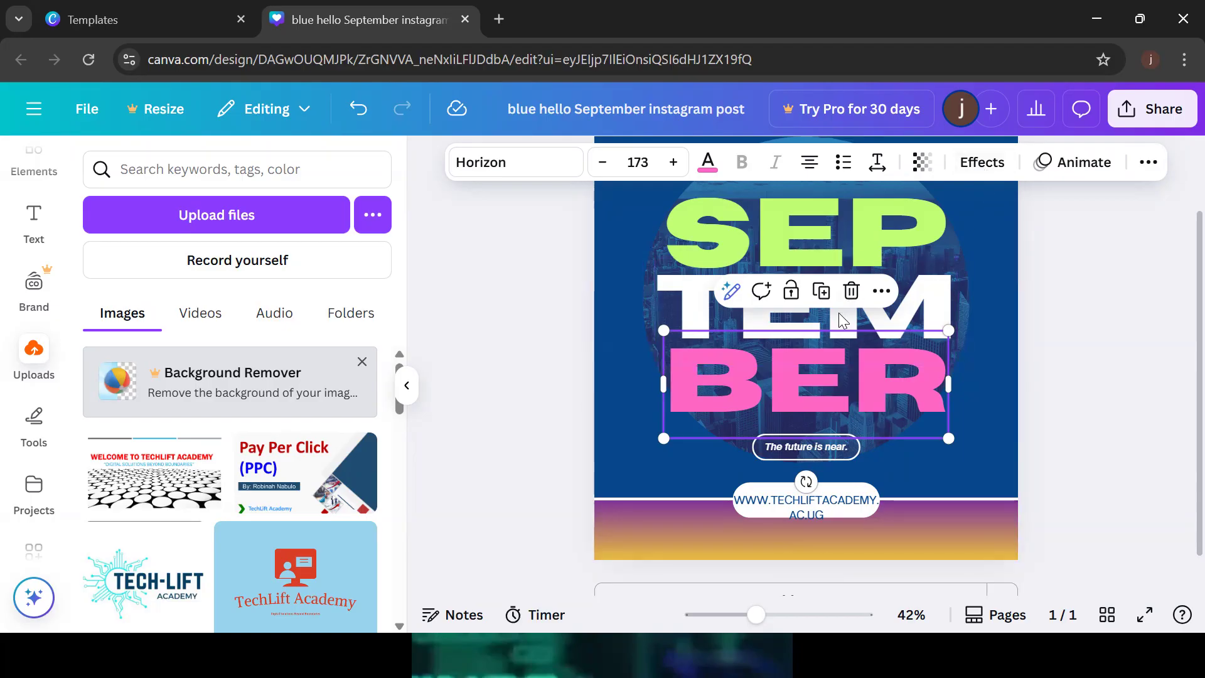
Add a rounded Background text effect behind BER and colour it lime
left_click(978, 164)
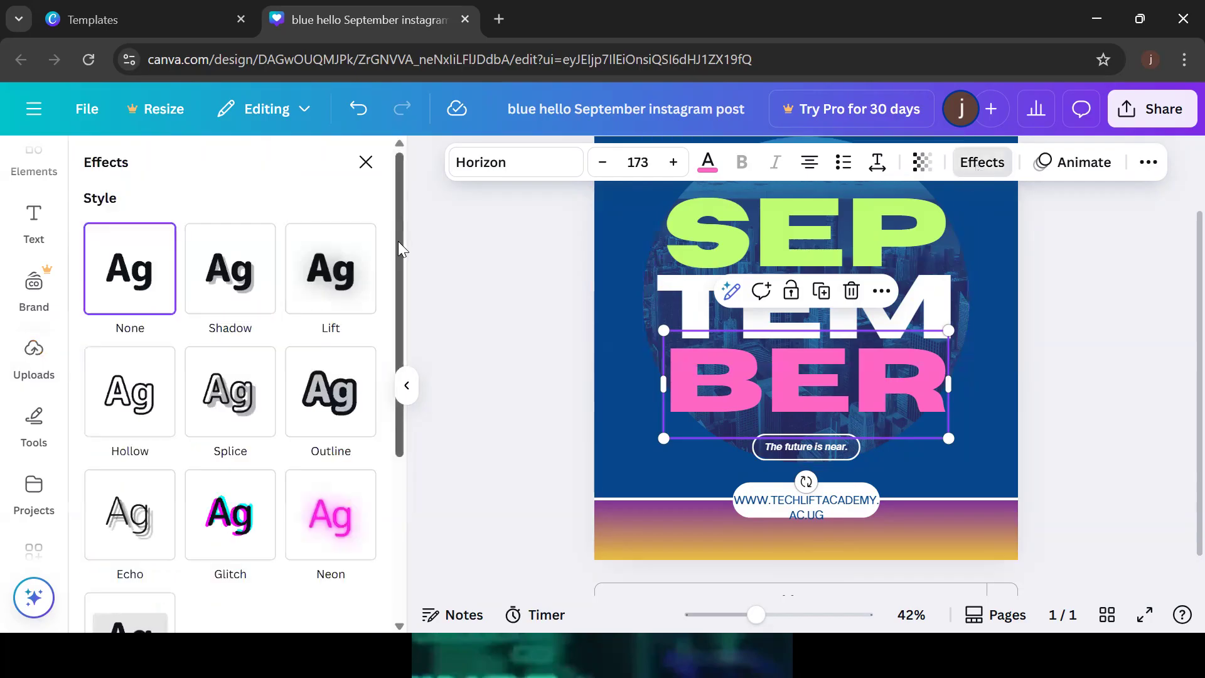
left_click_drag(400, 248, 405, 436)
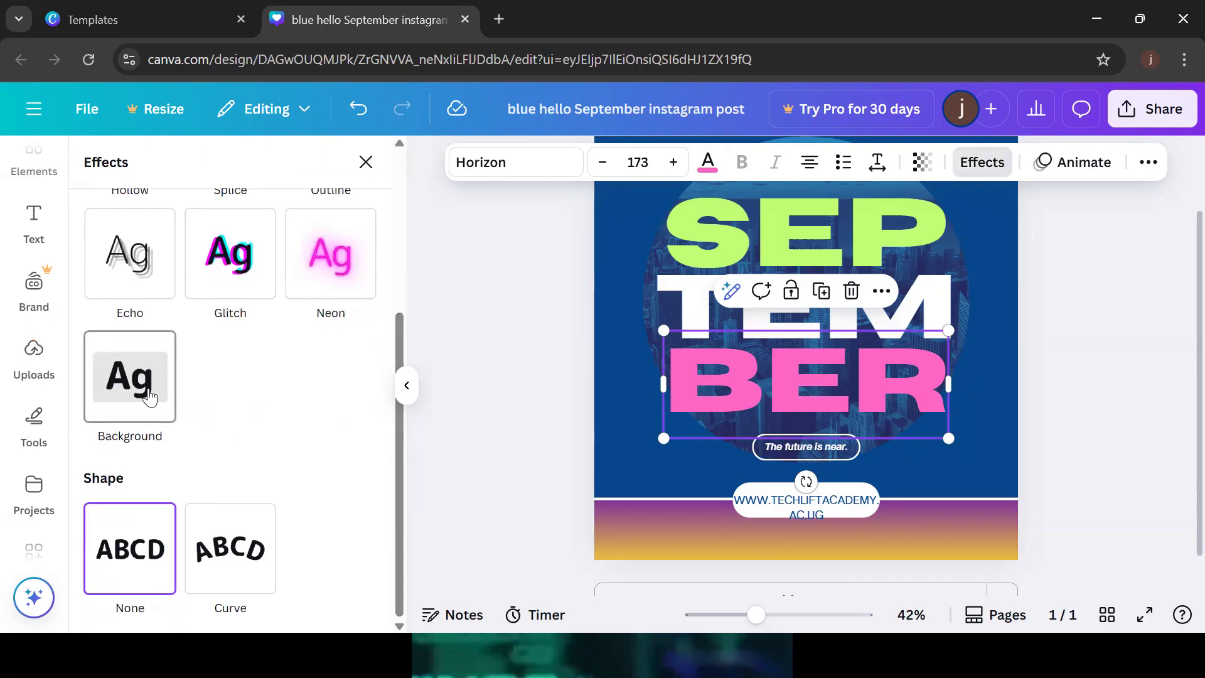
left_click(148, 396)
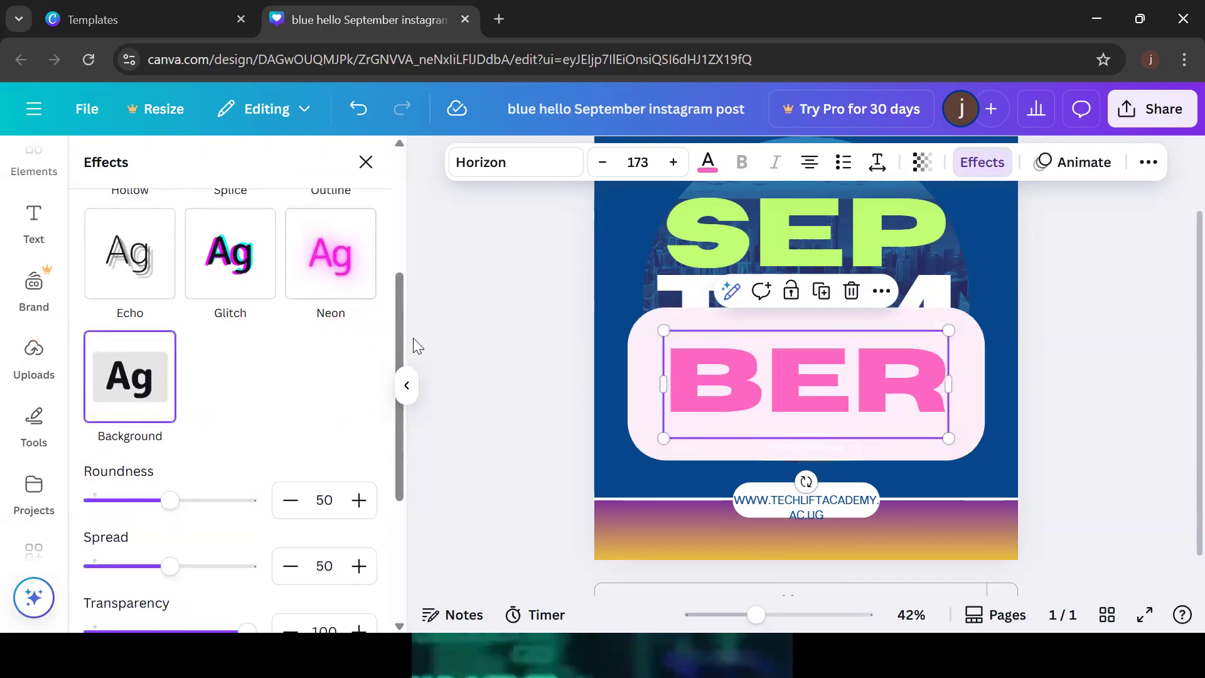
left_click_drag(400, 329, 401, 390)
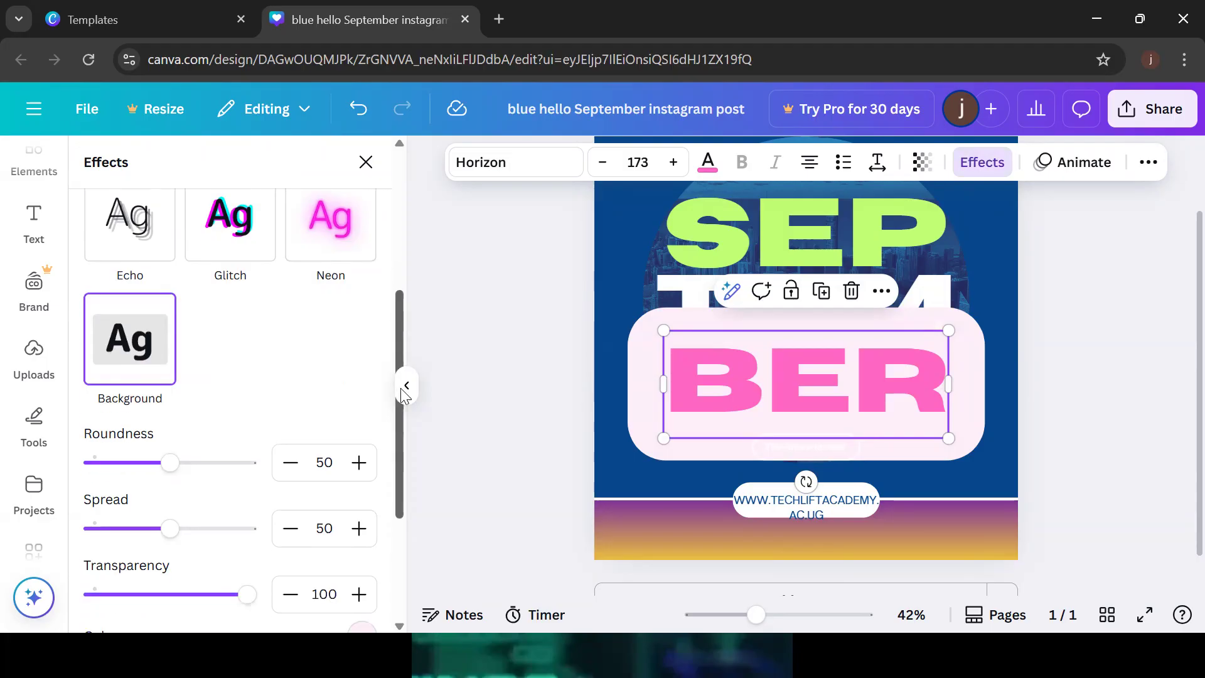
scroll(401, 392, "down", 4)
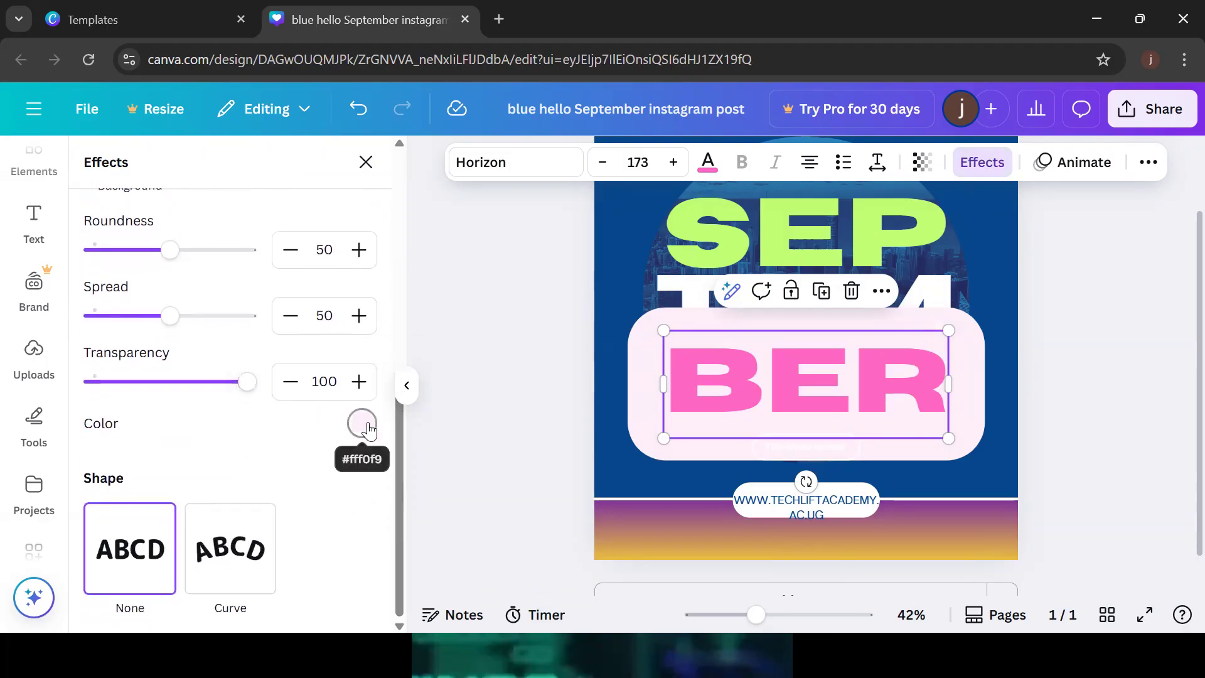
left_click(364, 426)
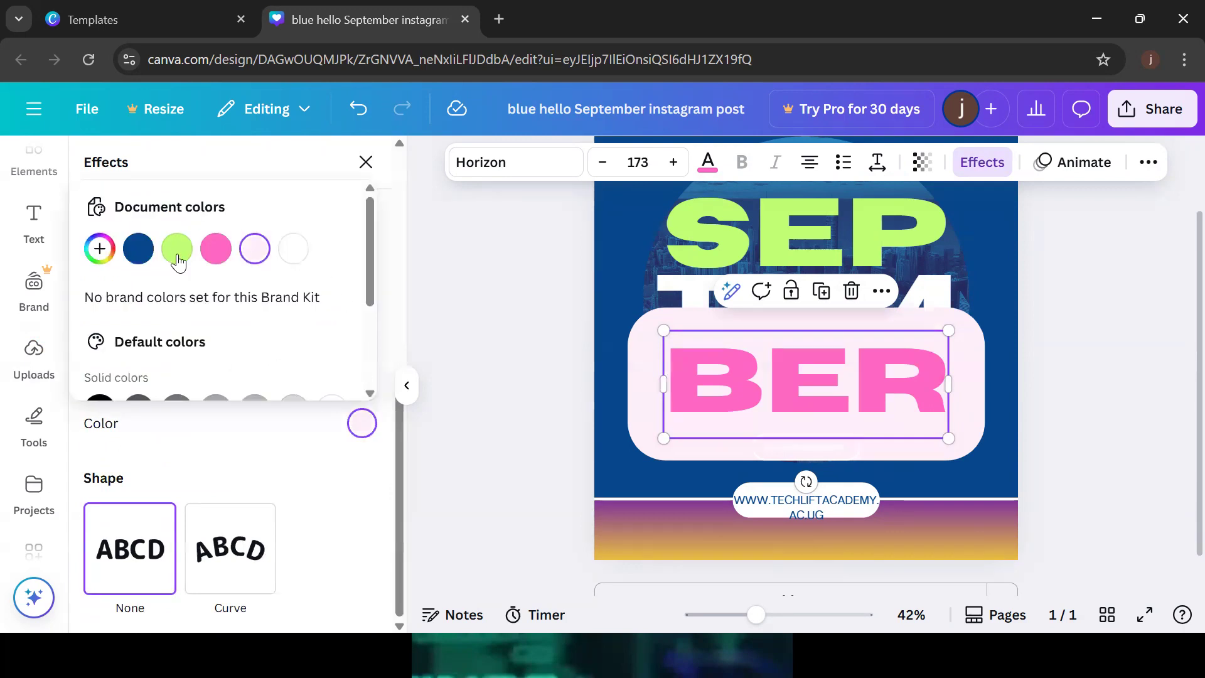
left_click(177, 253)
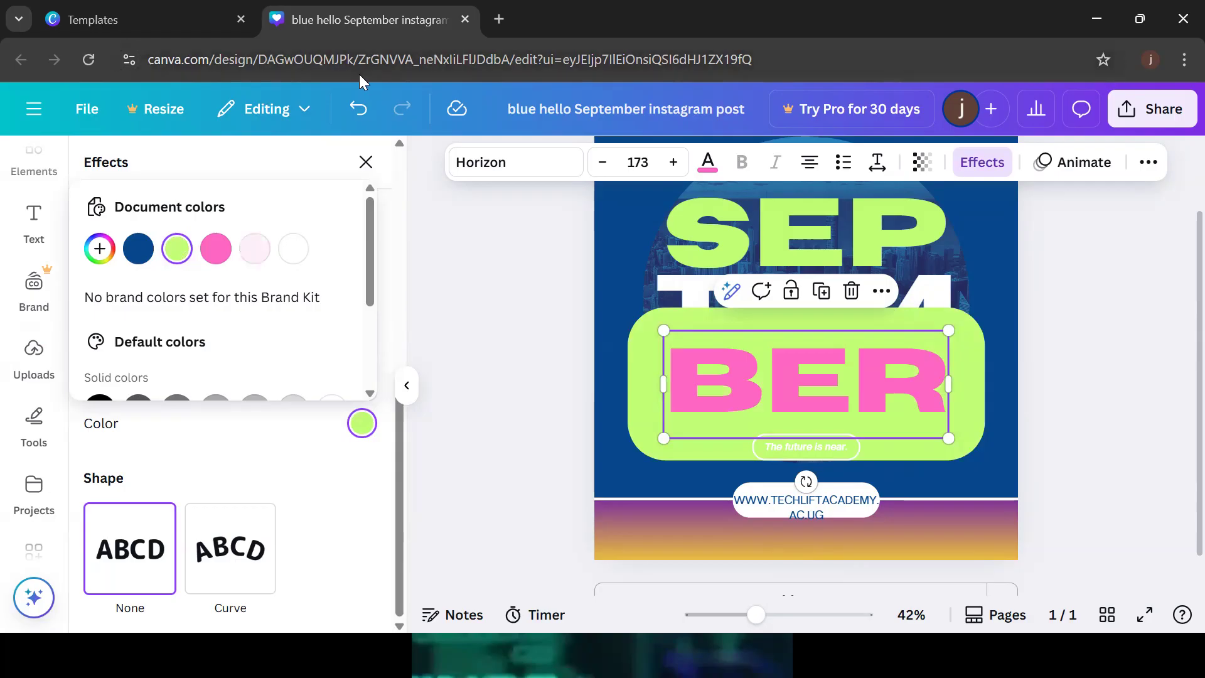
left_click(366, 170)
left_click(366, 162)
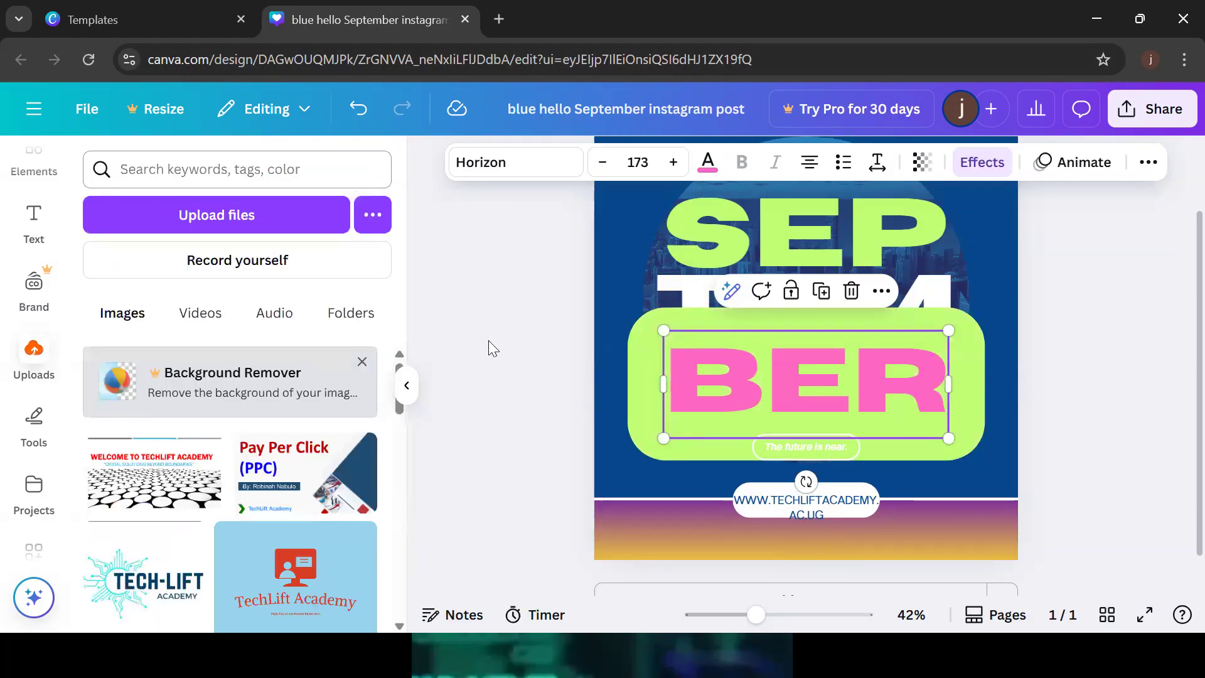
Select all of BER's text and reapply the lime colour to its background box
key("Return")
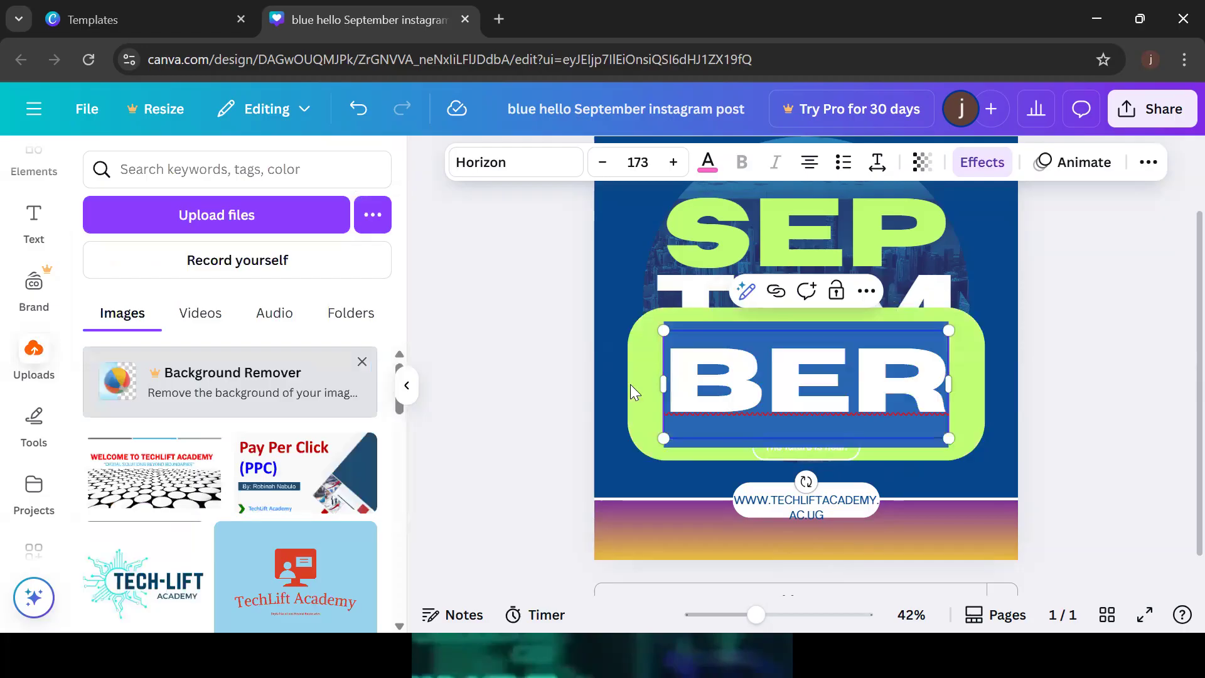
left_click(958, 167)
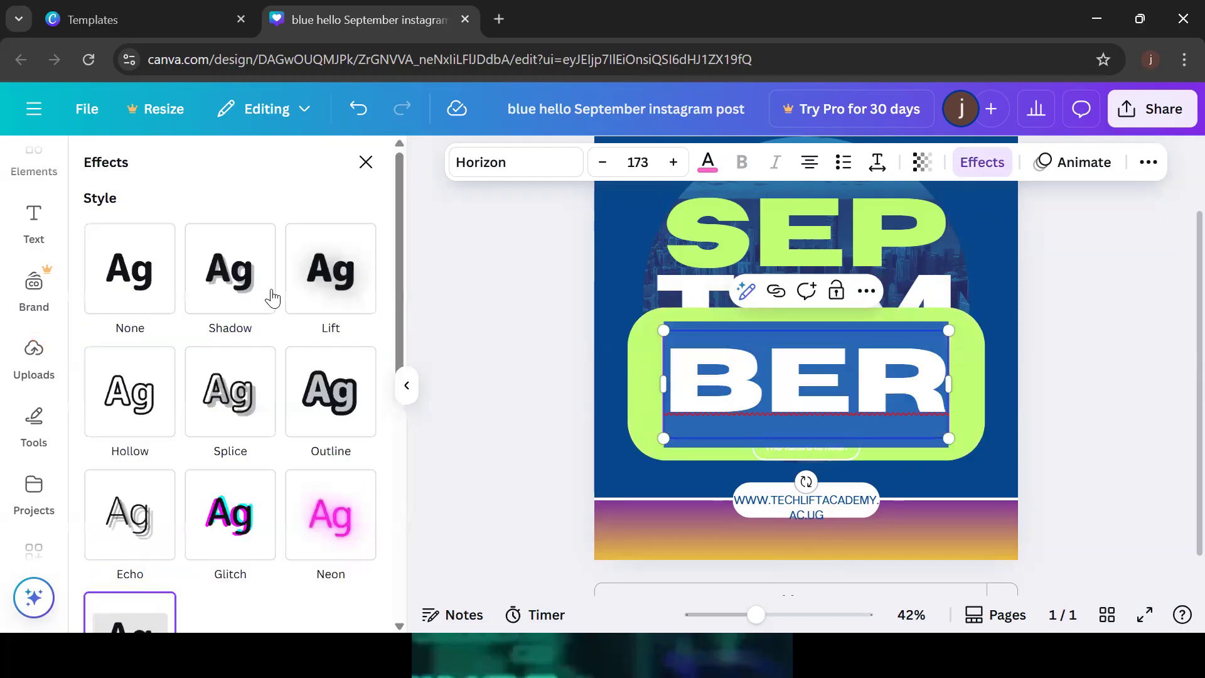
scroll(401, 277, "down", 3)
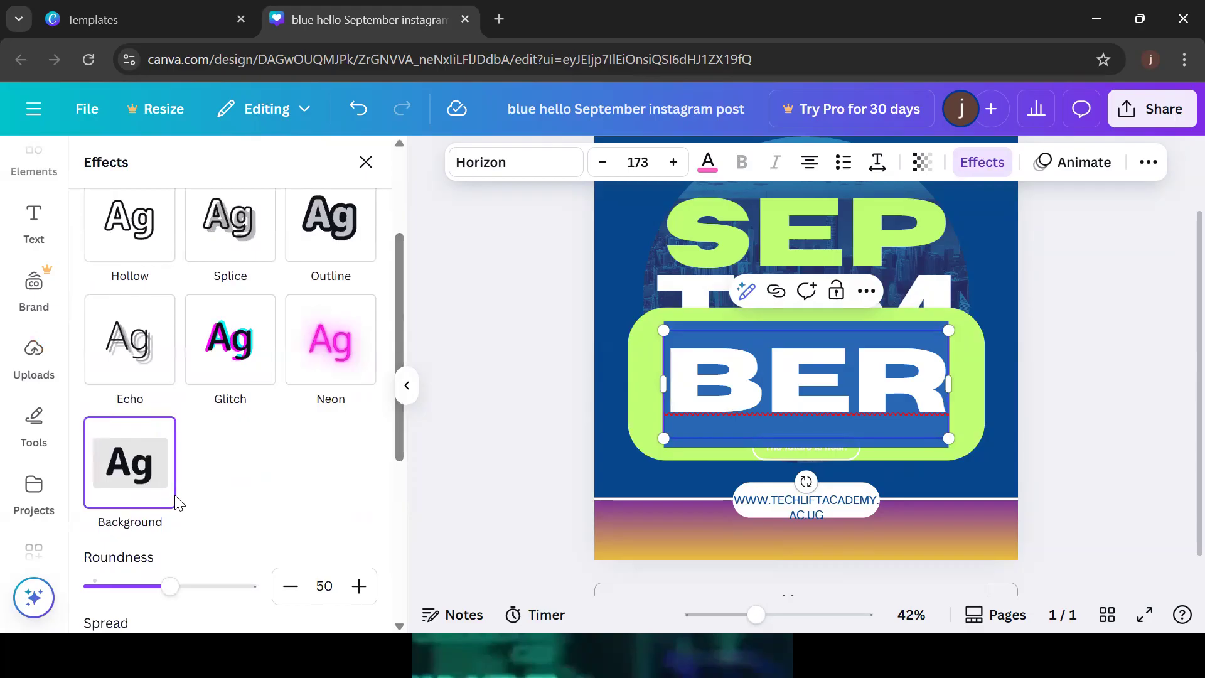
key("Escape")
left_click_drag(399, 306, 416, 476)
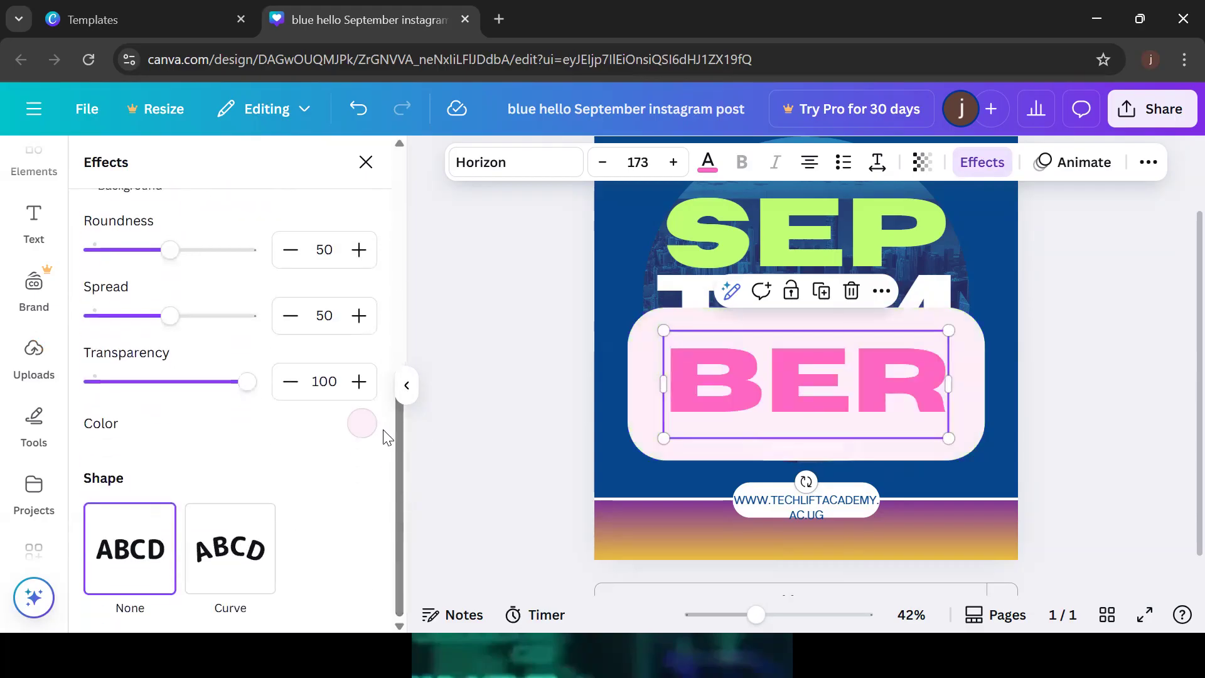
left_click(361, 424)
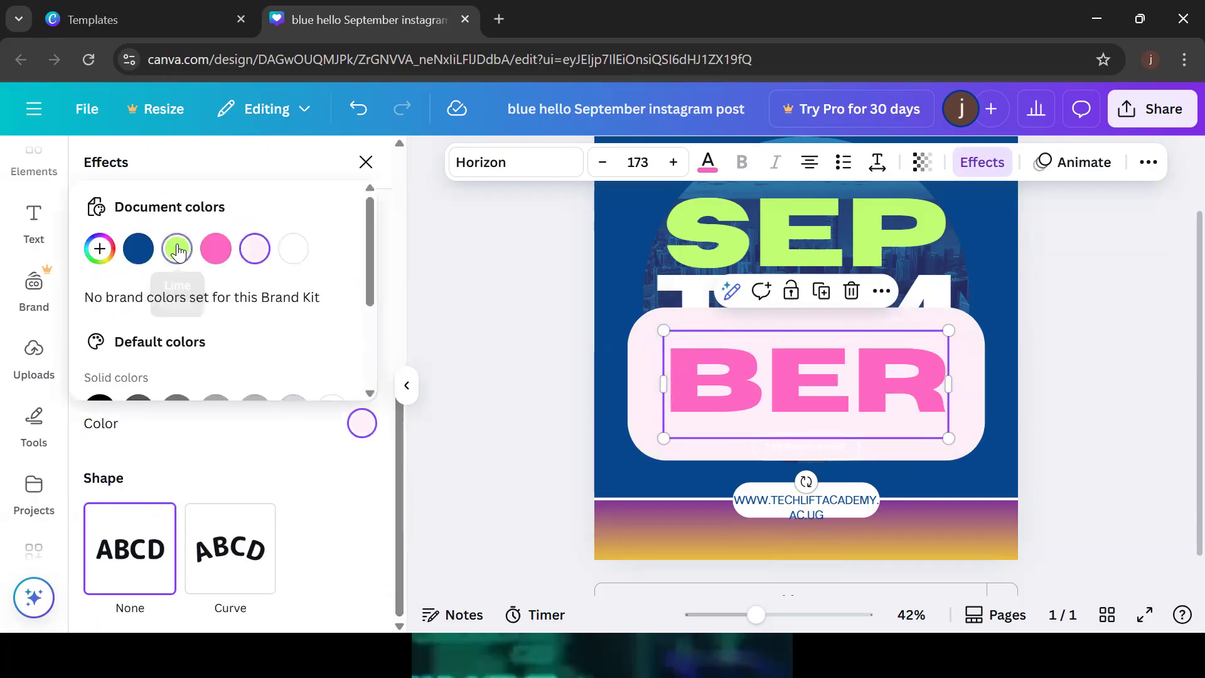
left_click(178, 250)
left_click(307, 461)
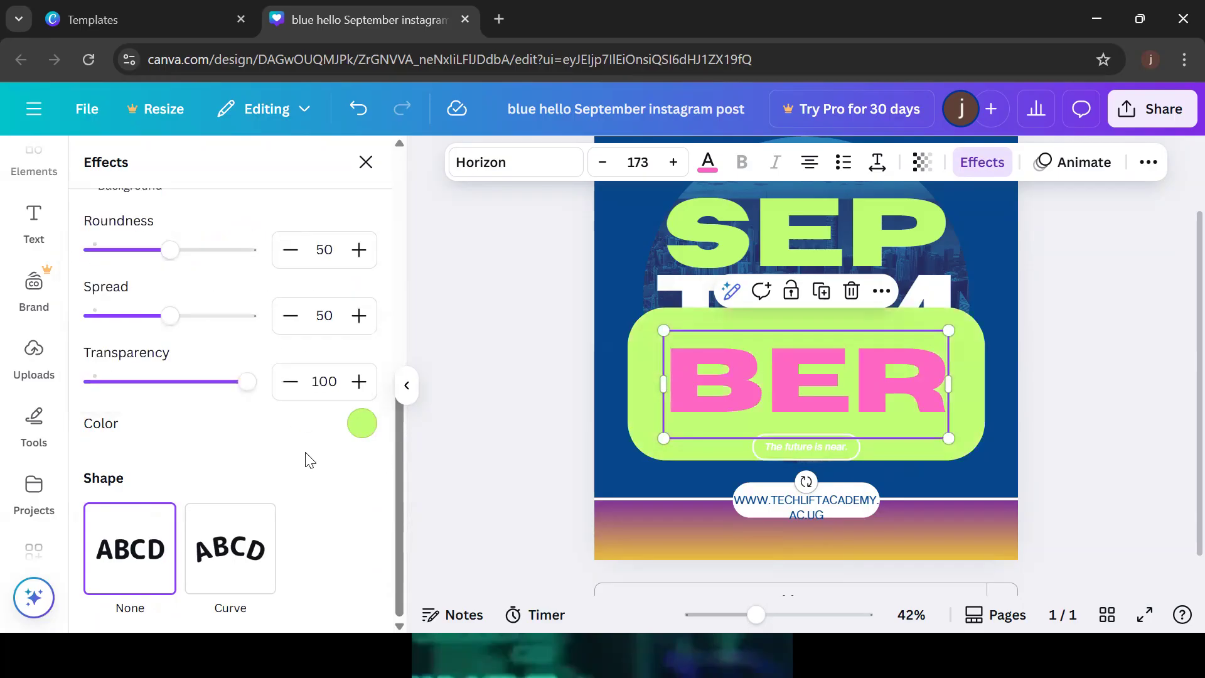
left_click(365, 162)
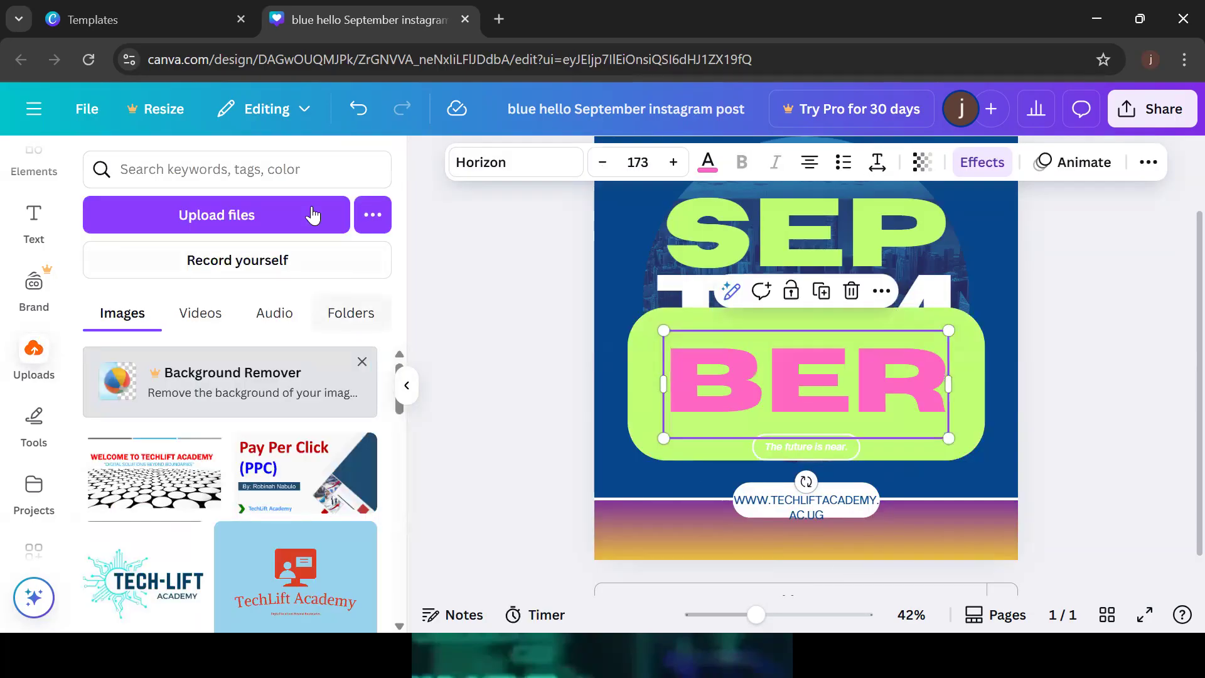
Make the lime background box semi-transparent, settling at transparency 23
left_click(972, 163)
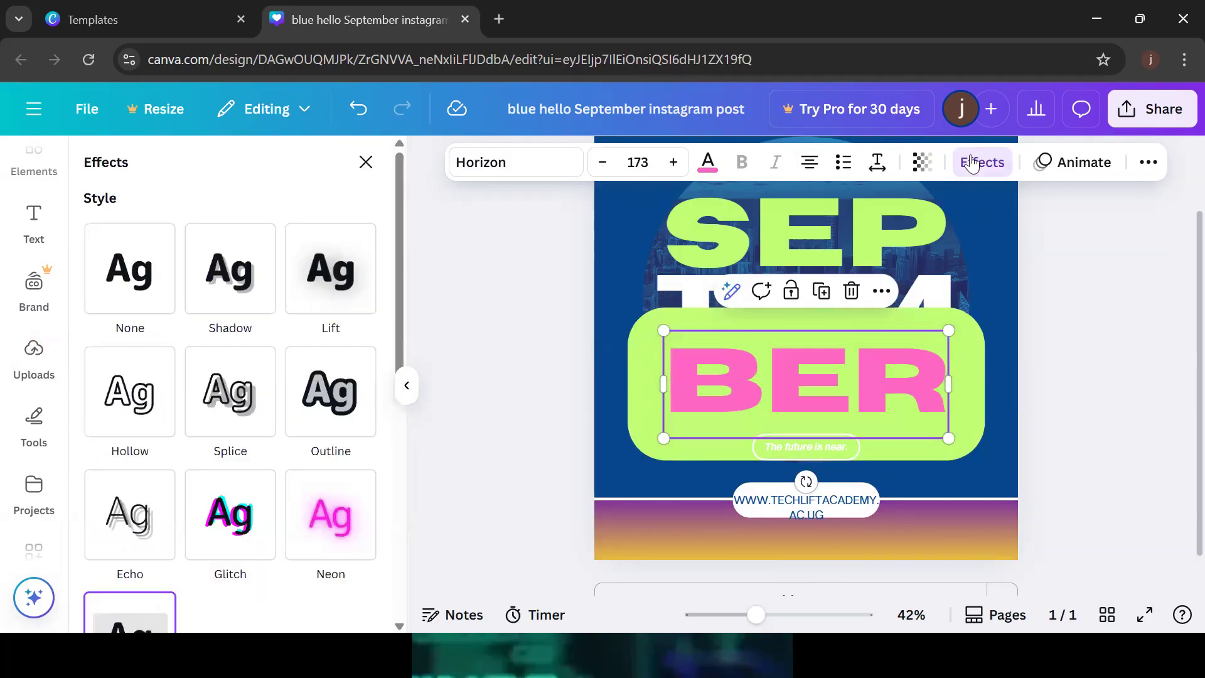
scroll(395, 384, "down", 2)
scroll(383, 427, "down", 5)
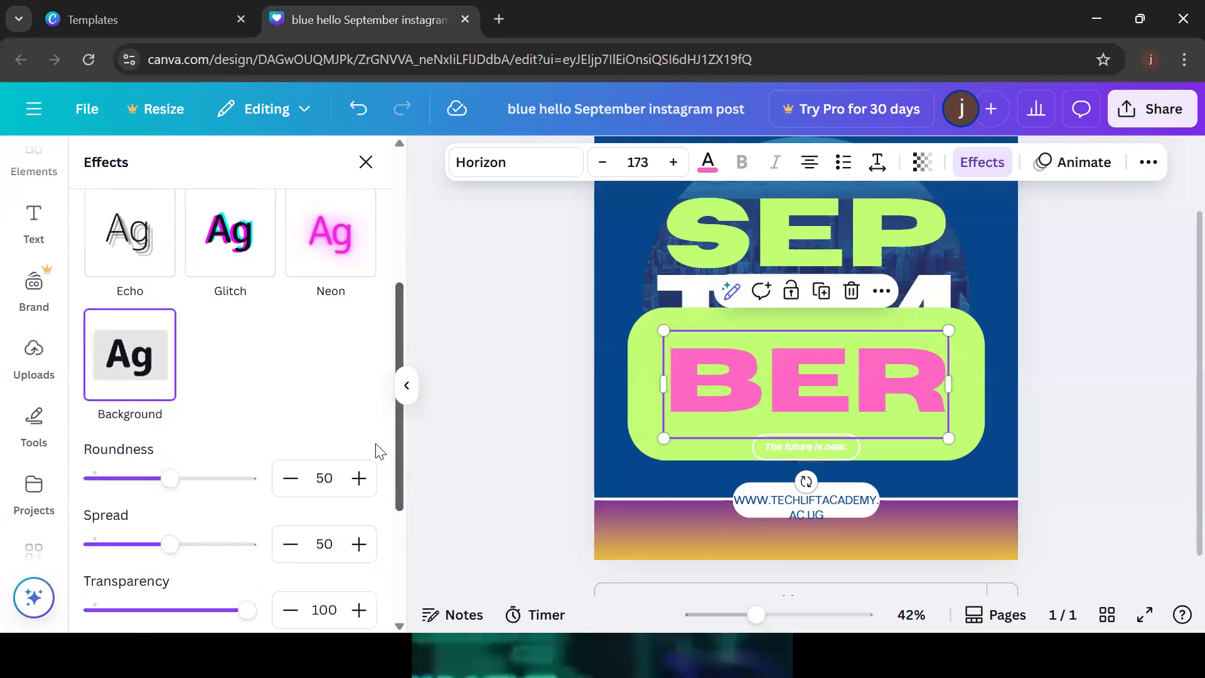
left_click_drag(247, 487, 181, 494)
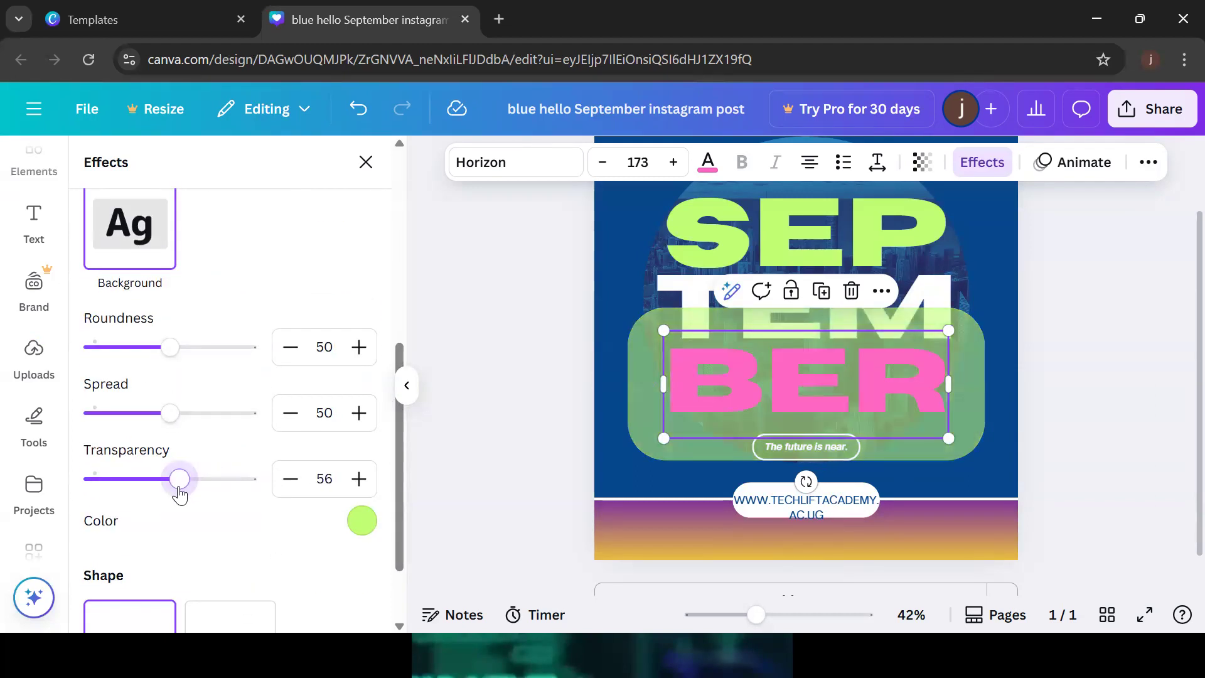
left_click_drag(180, 479, 154, 497)
key("Escape")
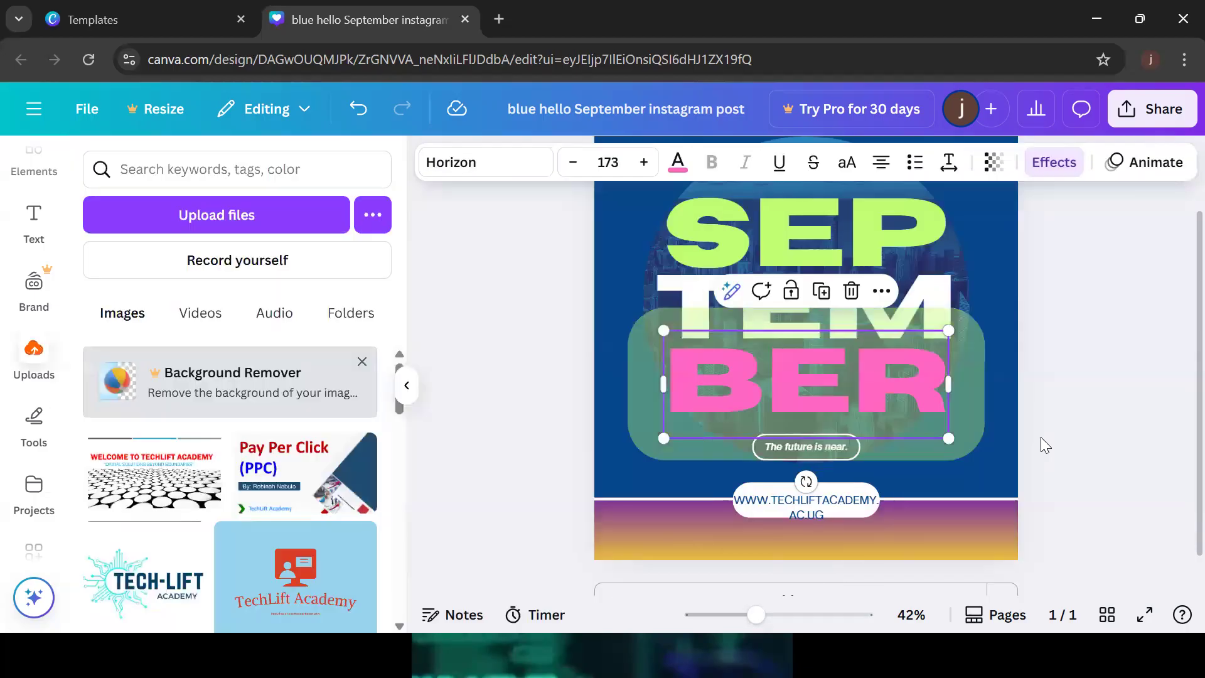
key("Escape")
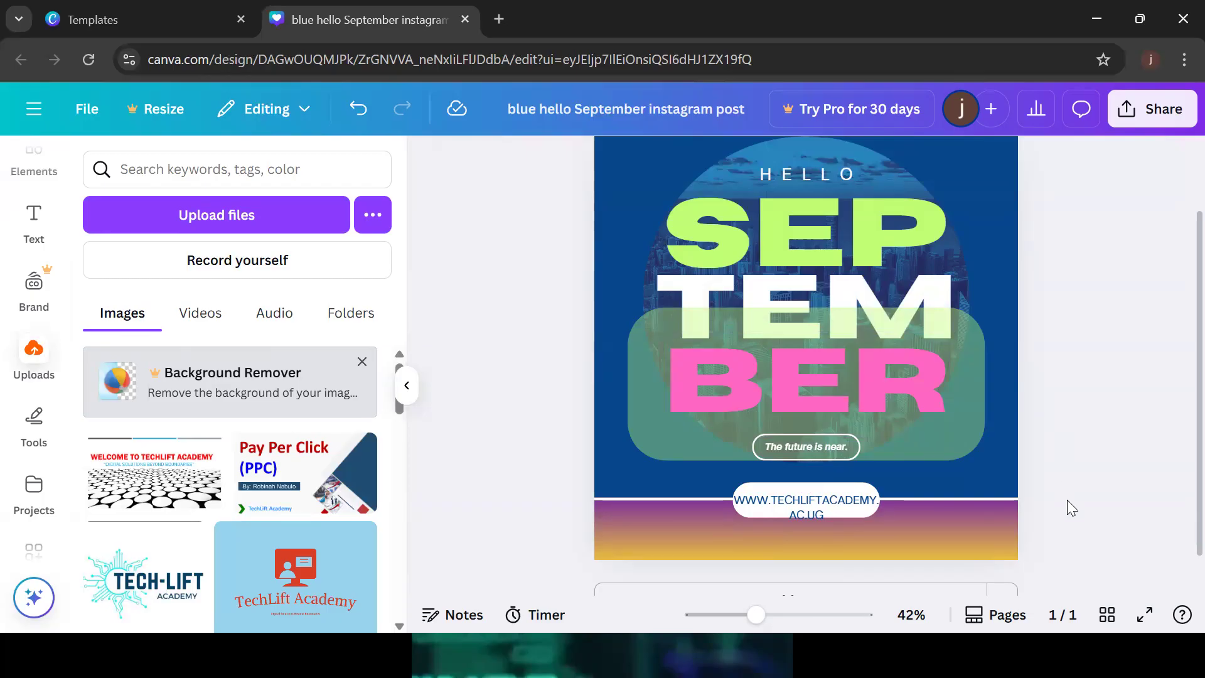
left_click(1144, 620)
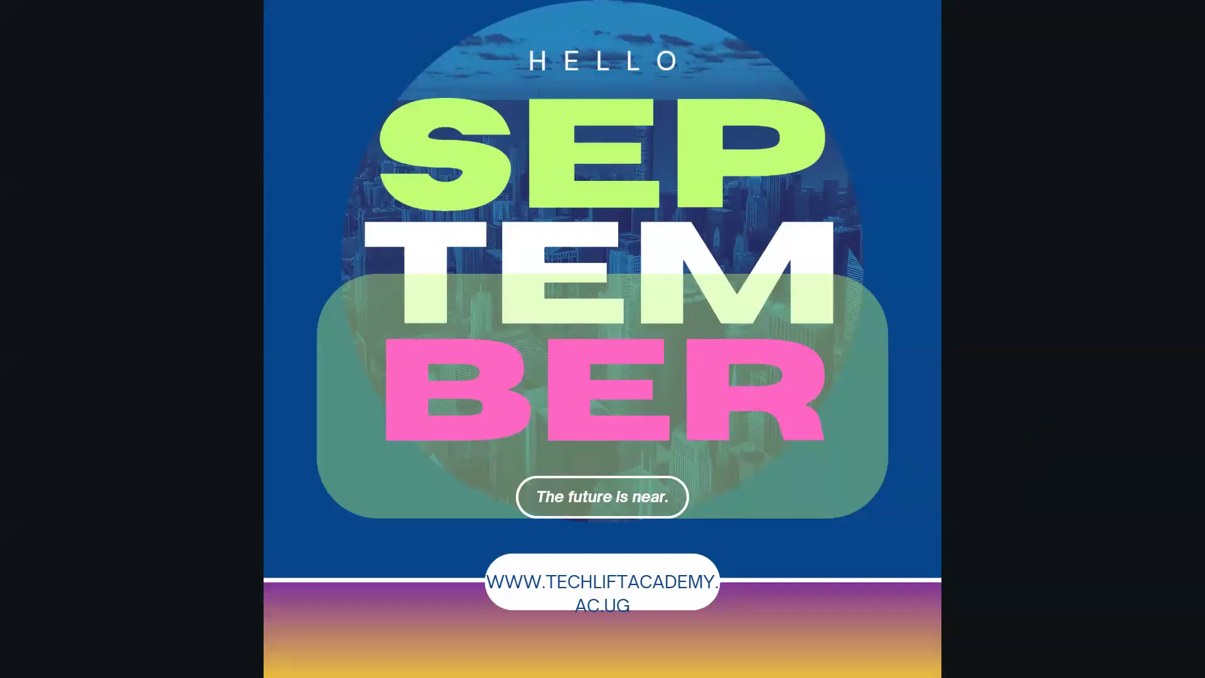
mouse_move(1186, 617)
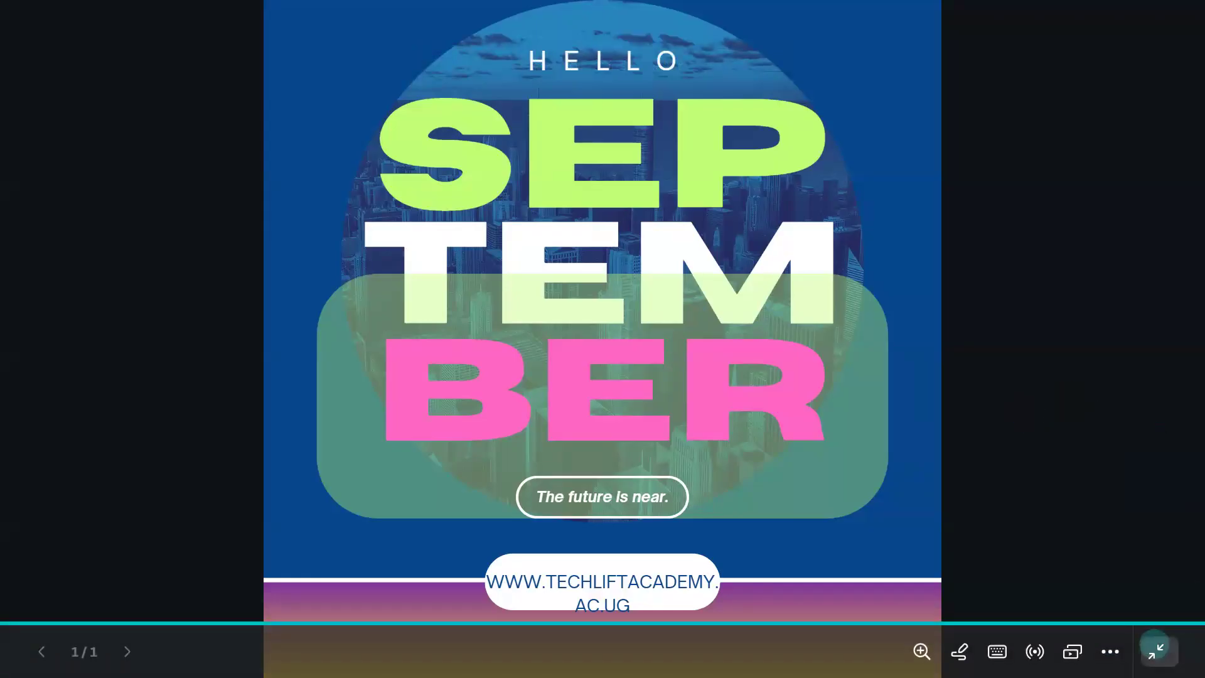
left_click(1155, 651)
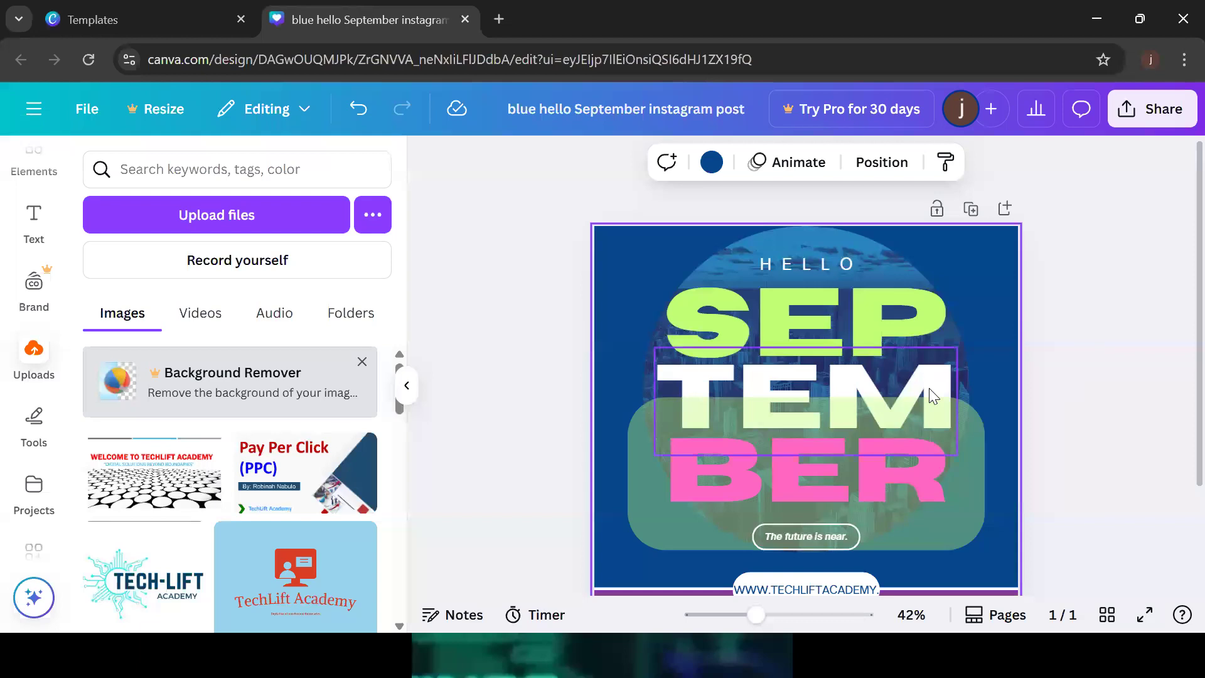
left_click(1072, 328)
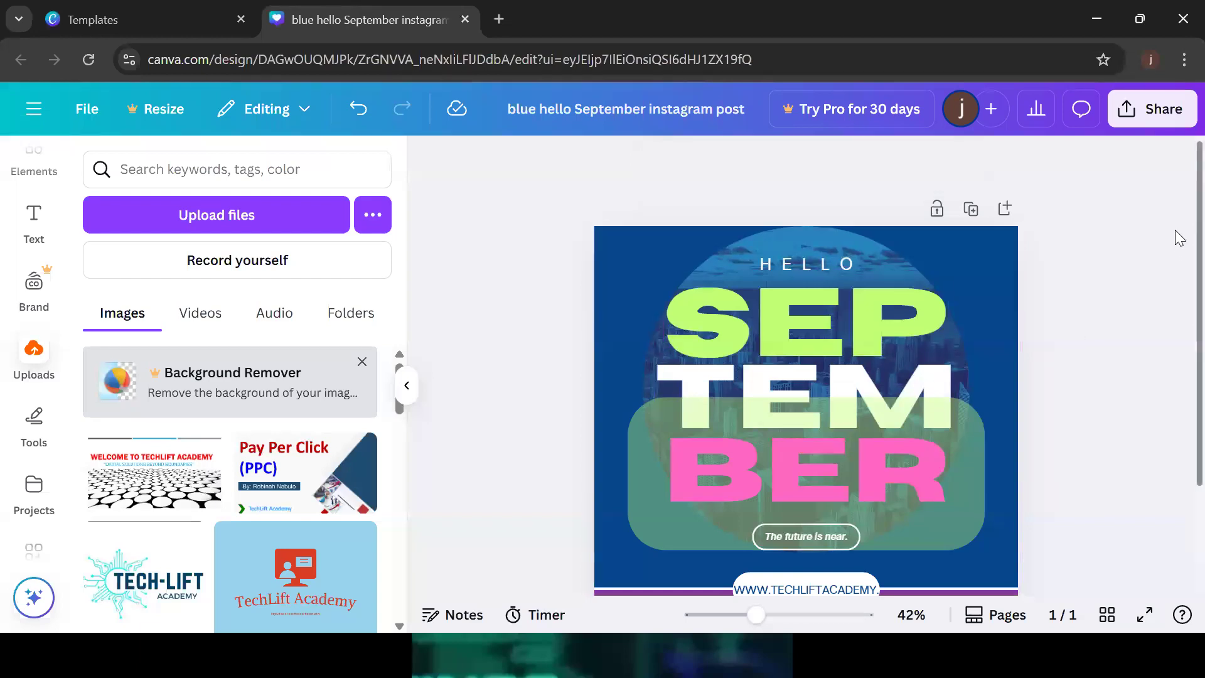
scroll(1179, 369, "down", 2)
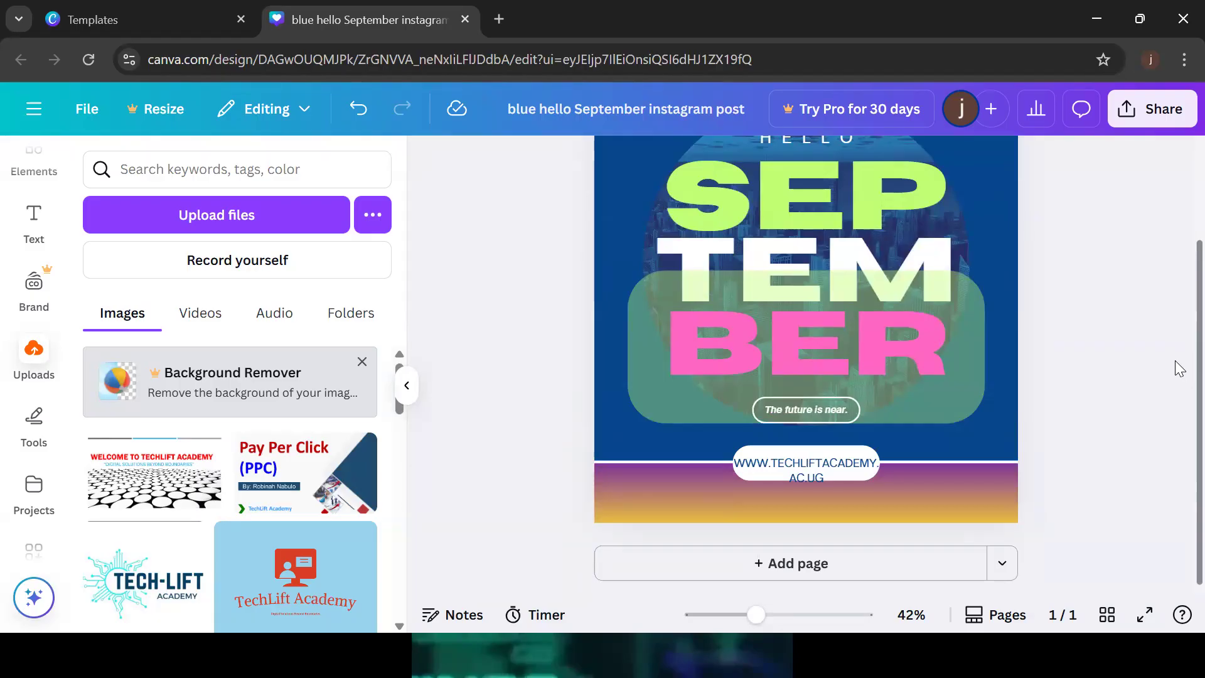
scroll(1175, 368, "up", 2)
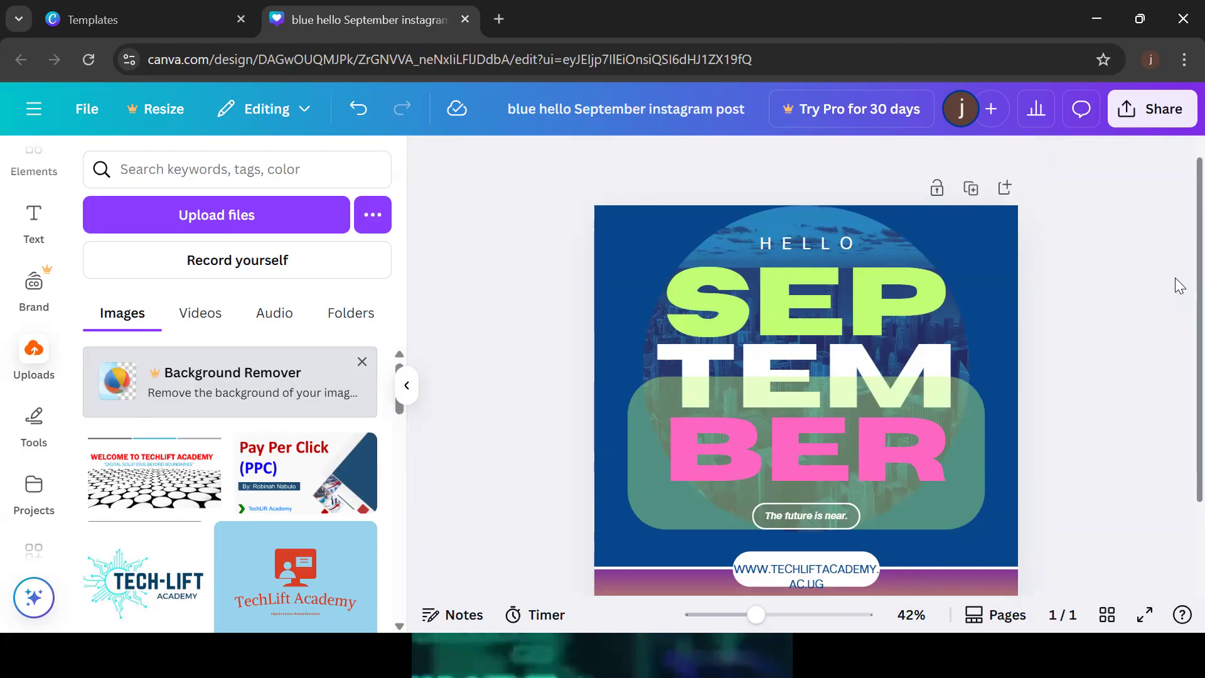
scroll(1179, 285, "down", 3)
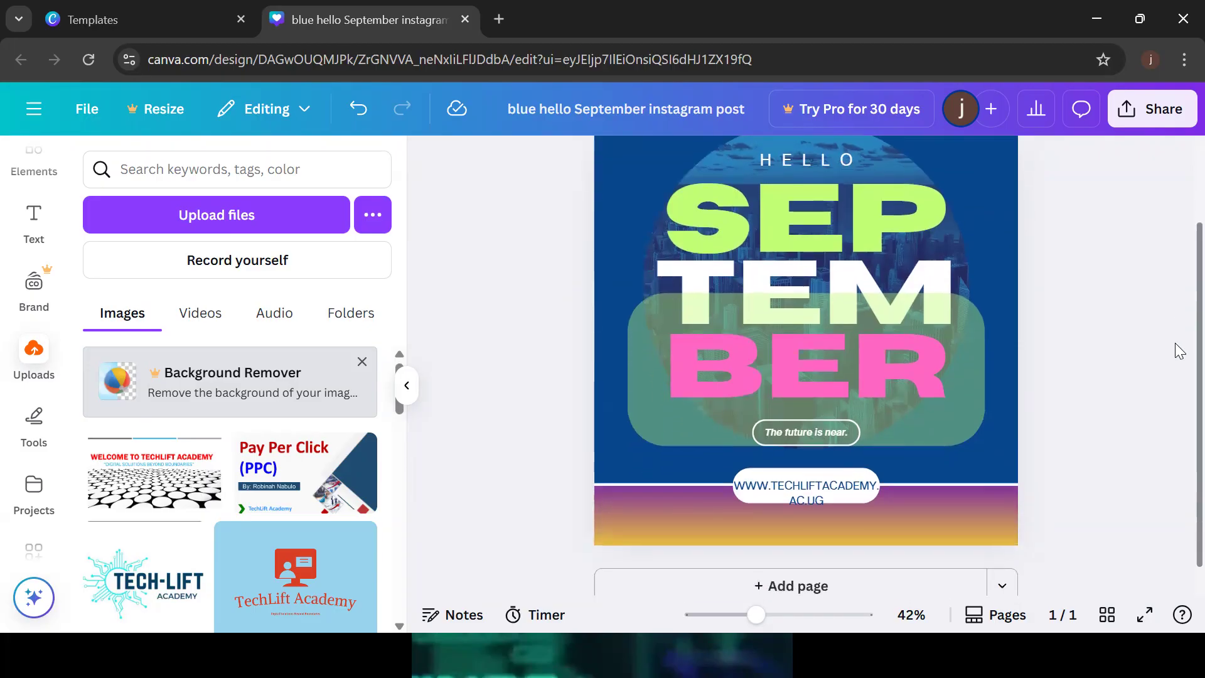
left_click(808, 290)
Apply the Suggested Burst entrance animation to the TEM text
double_click(809, 283)
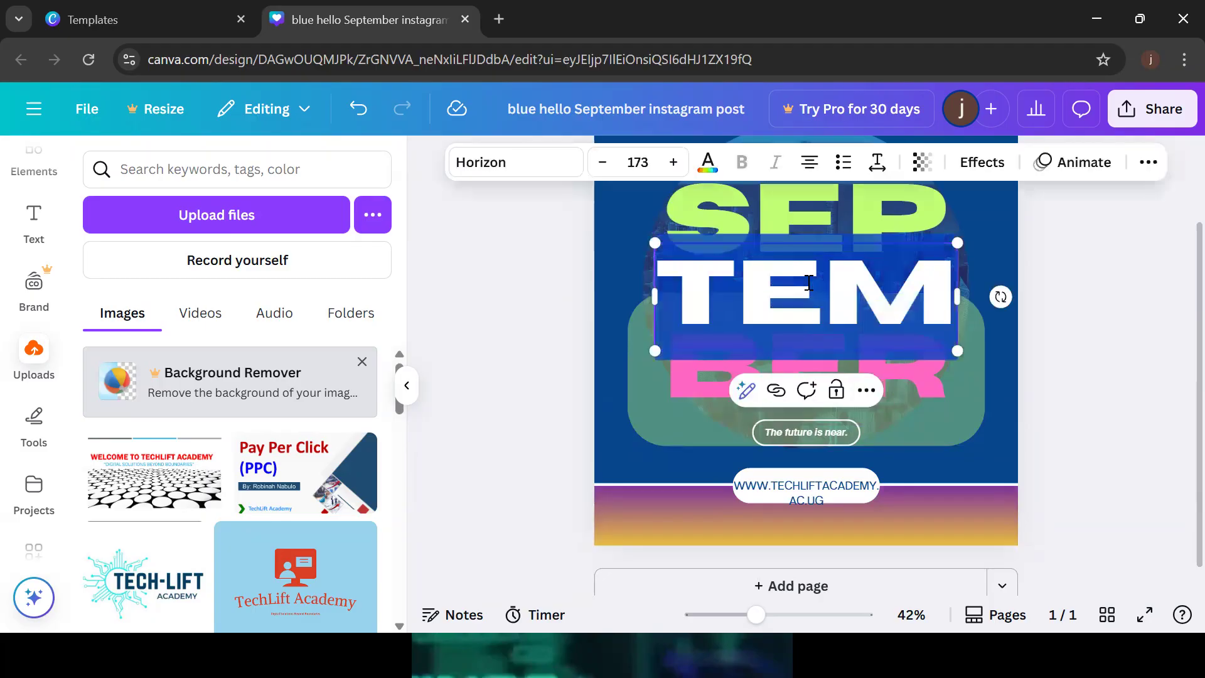
left_click(1077, 168)
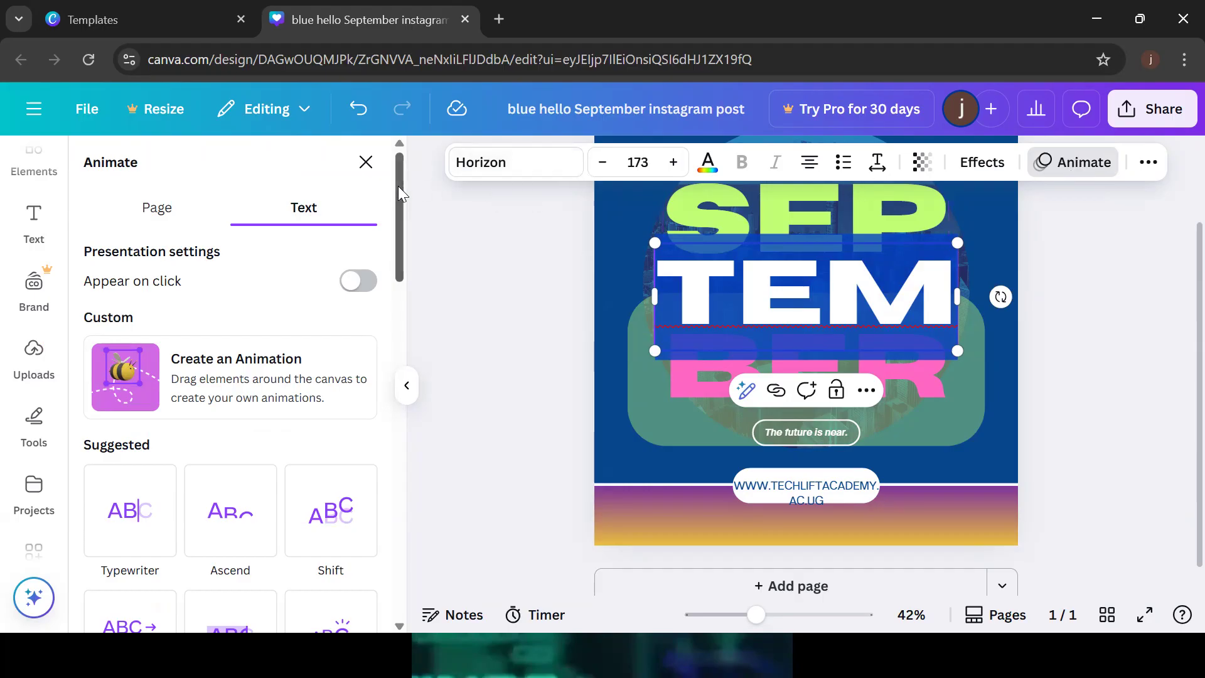
left_click_drag(398, 186, 406, 246)
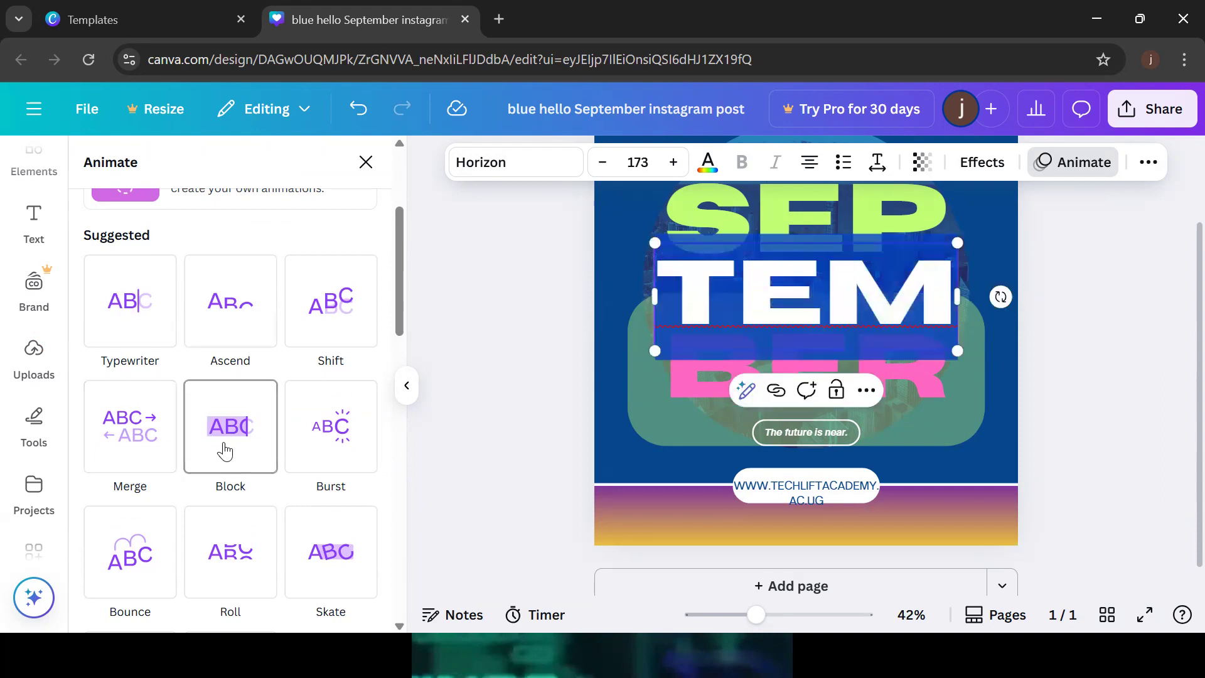
left_click(327, 426)
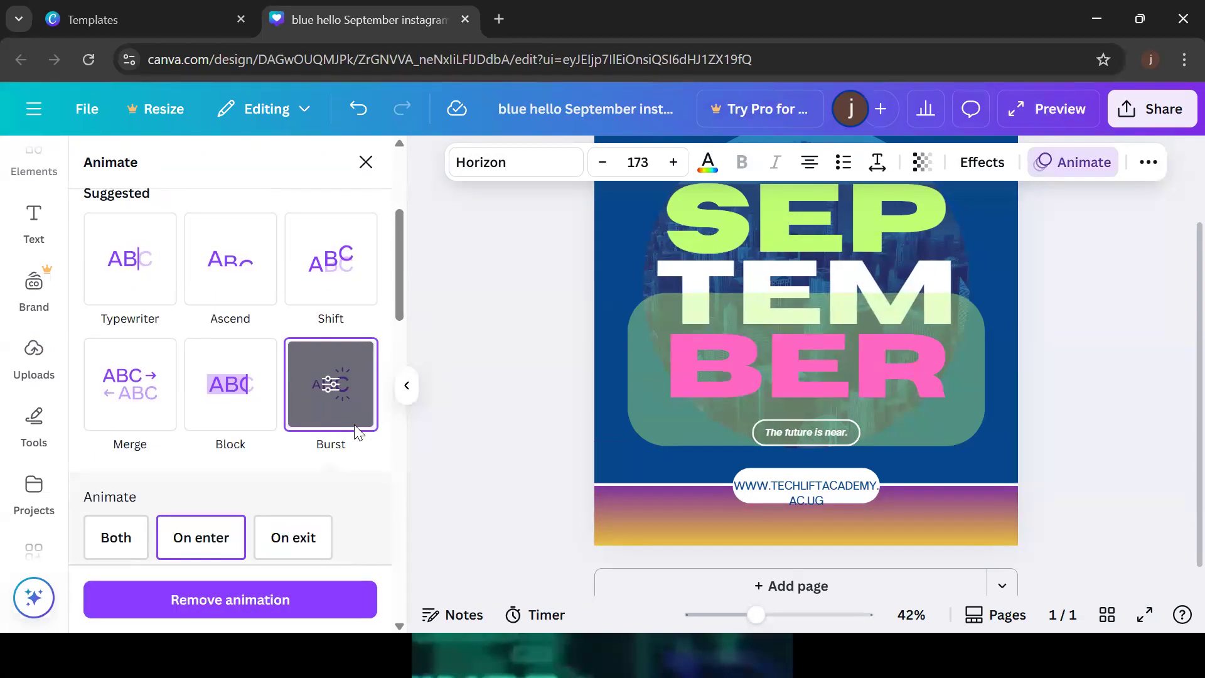
left_click(1113, 332)
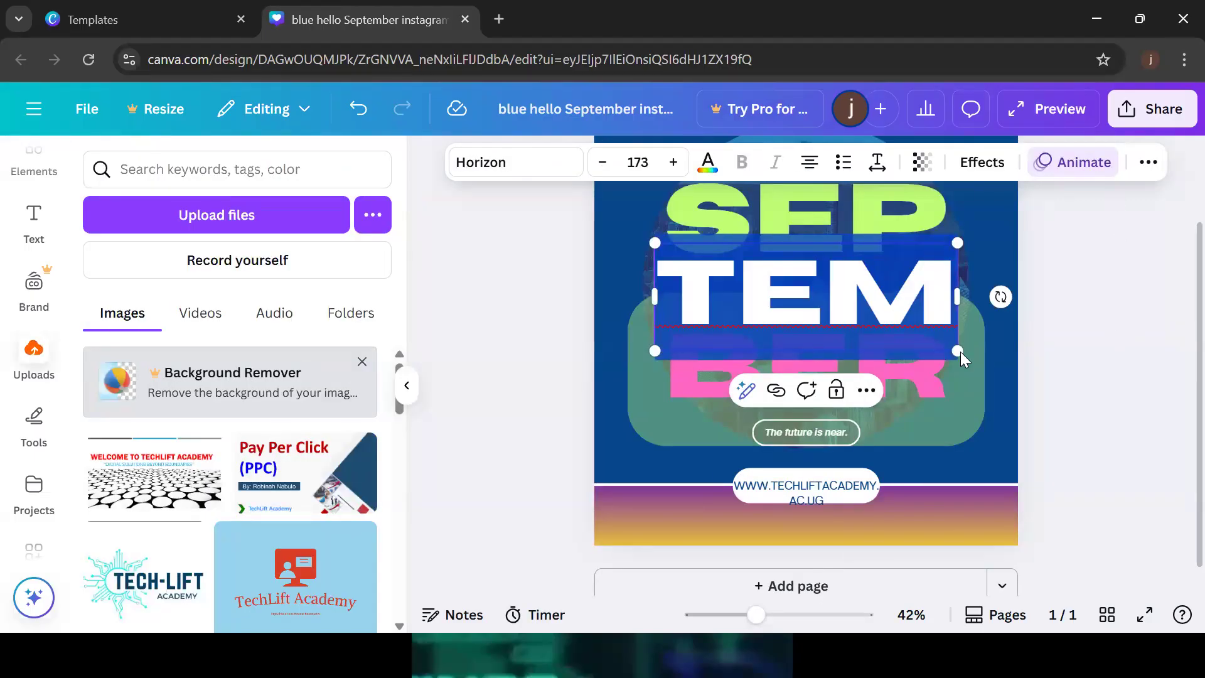
left_click(1055, 365)
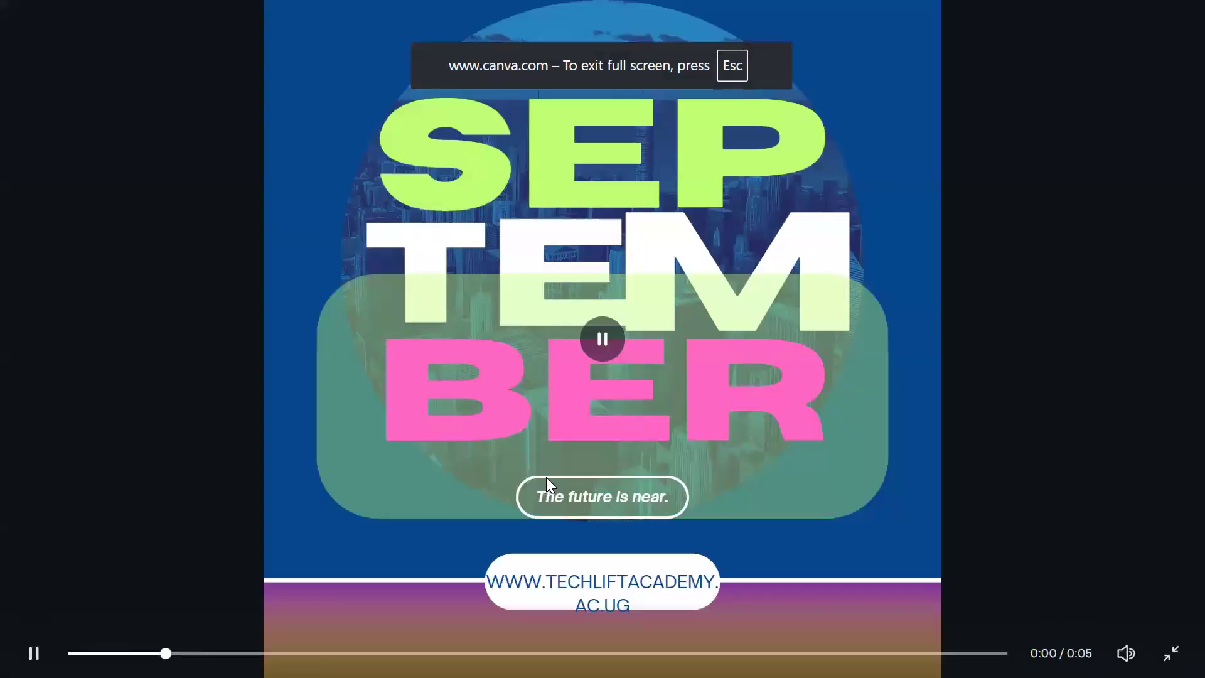
left_click(70, 652)
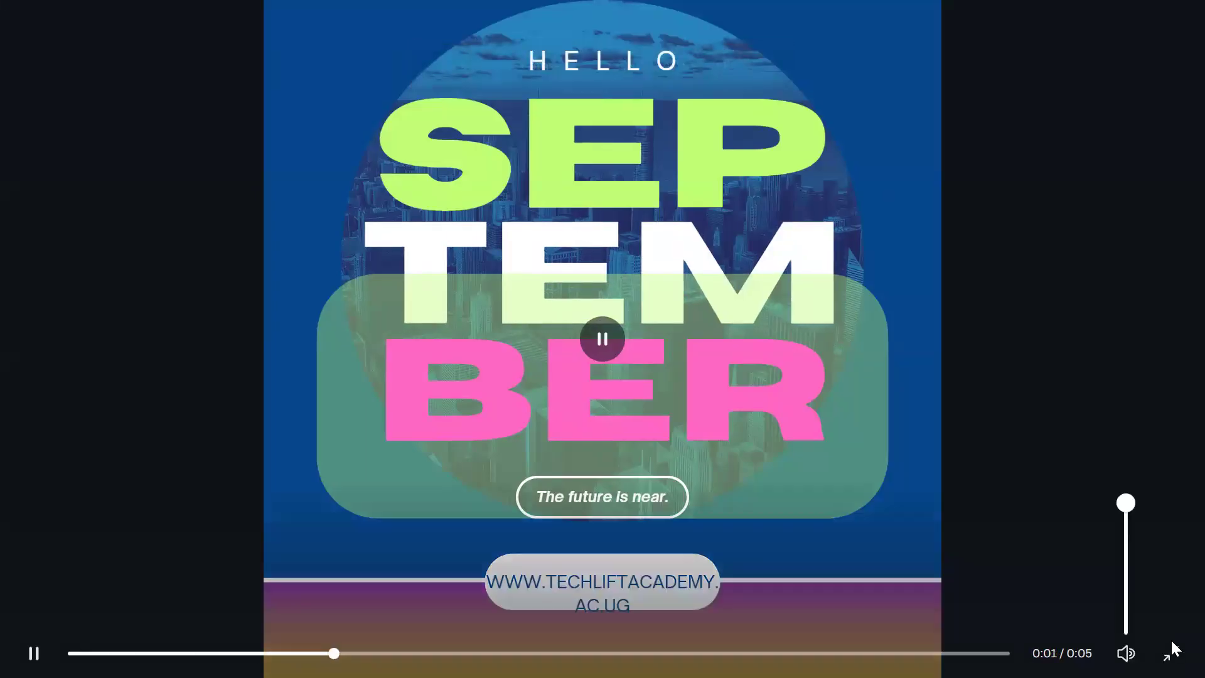
key("Escape")
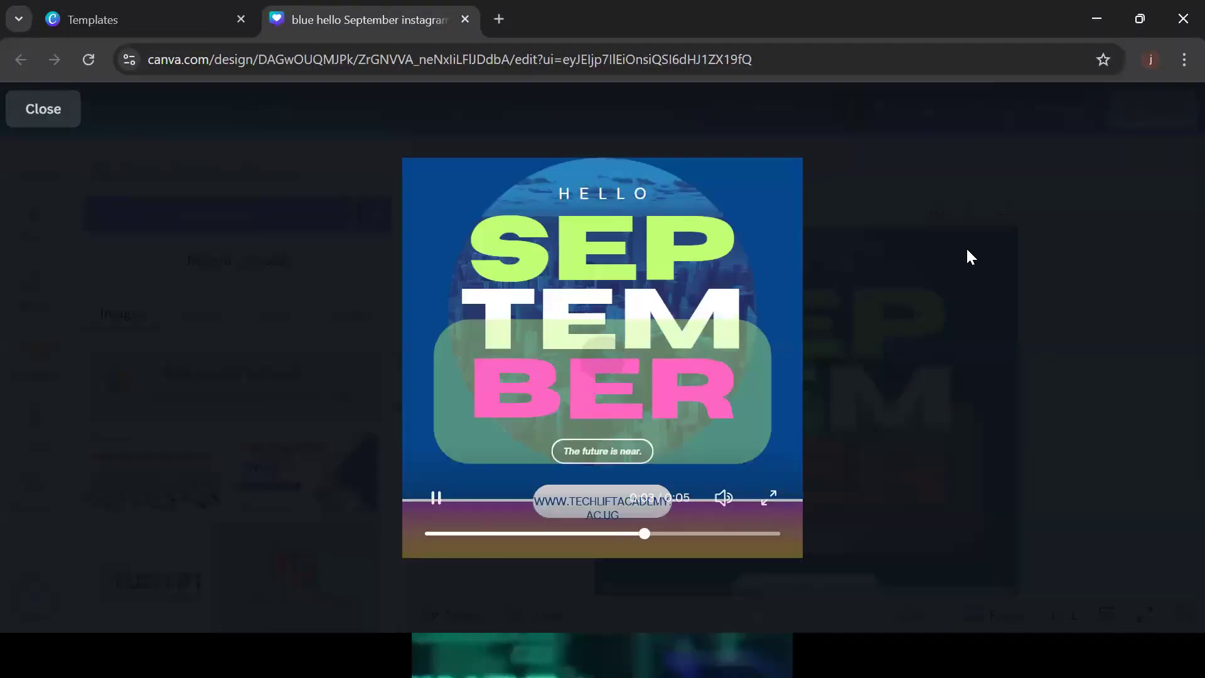
left_click(30, 115)
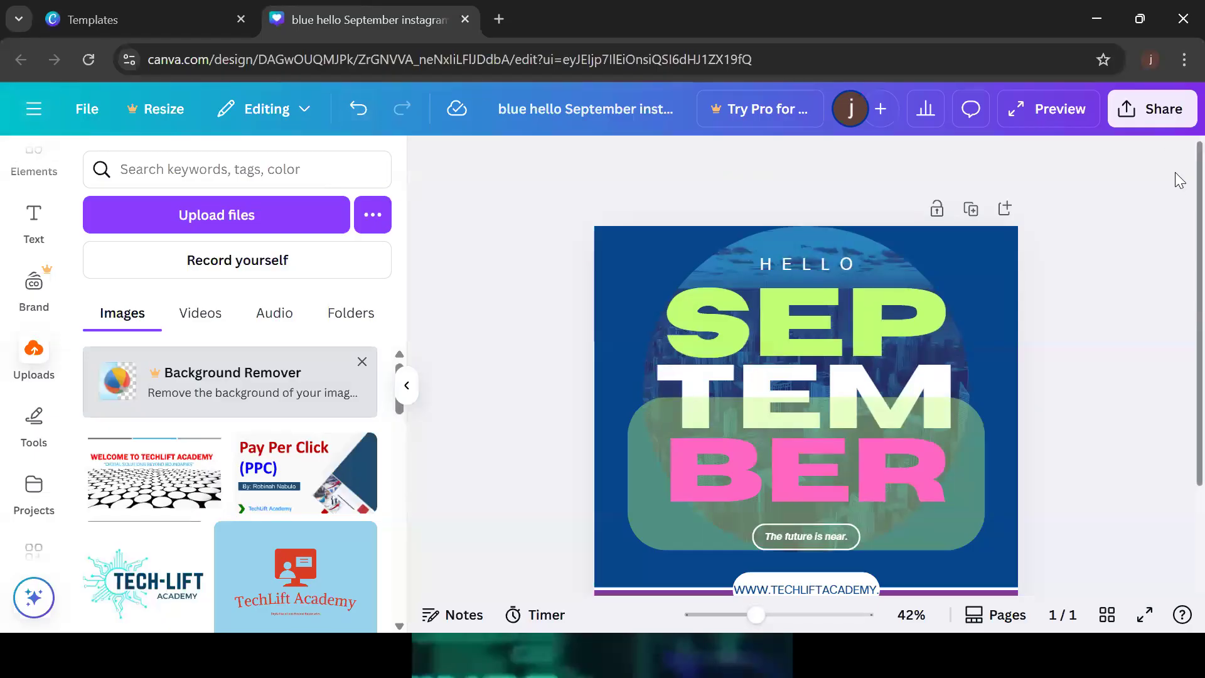
scroll(1179, 329, "down", 2)
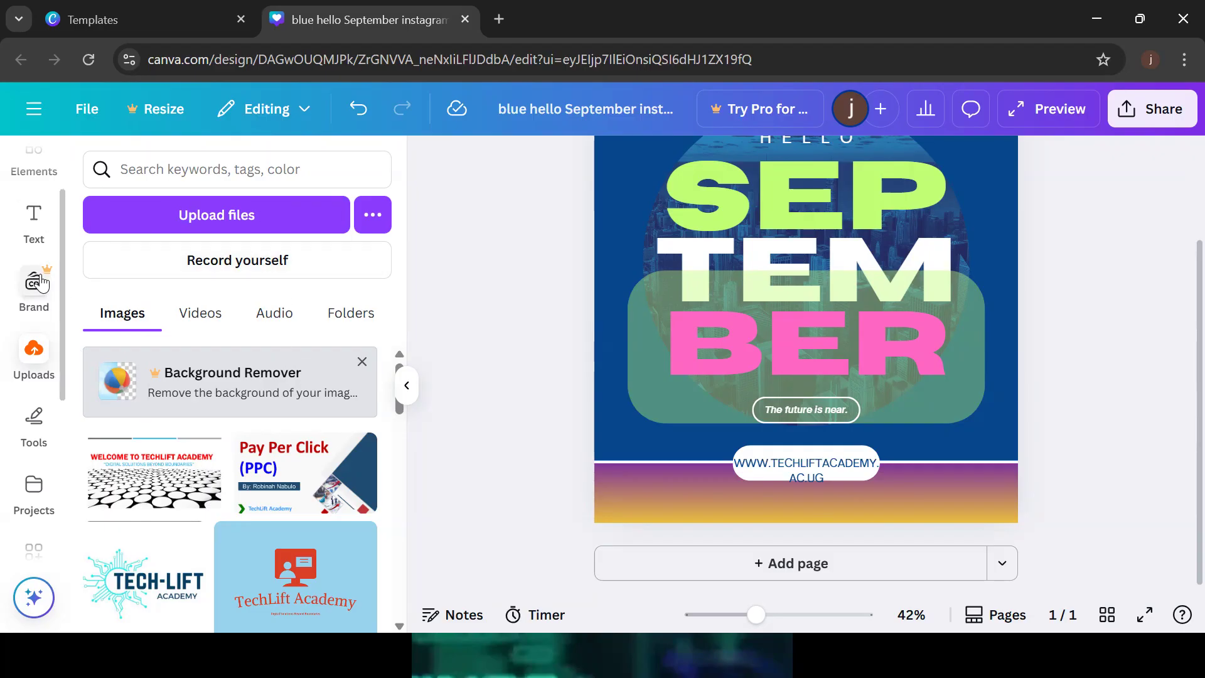
Add the purple 'brand IDENTITY' font combination, undo it, then place it at the page bottom
left_click(34, 220)
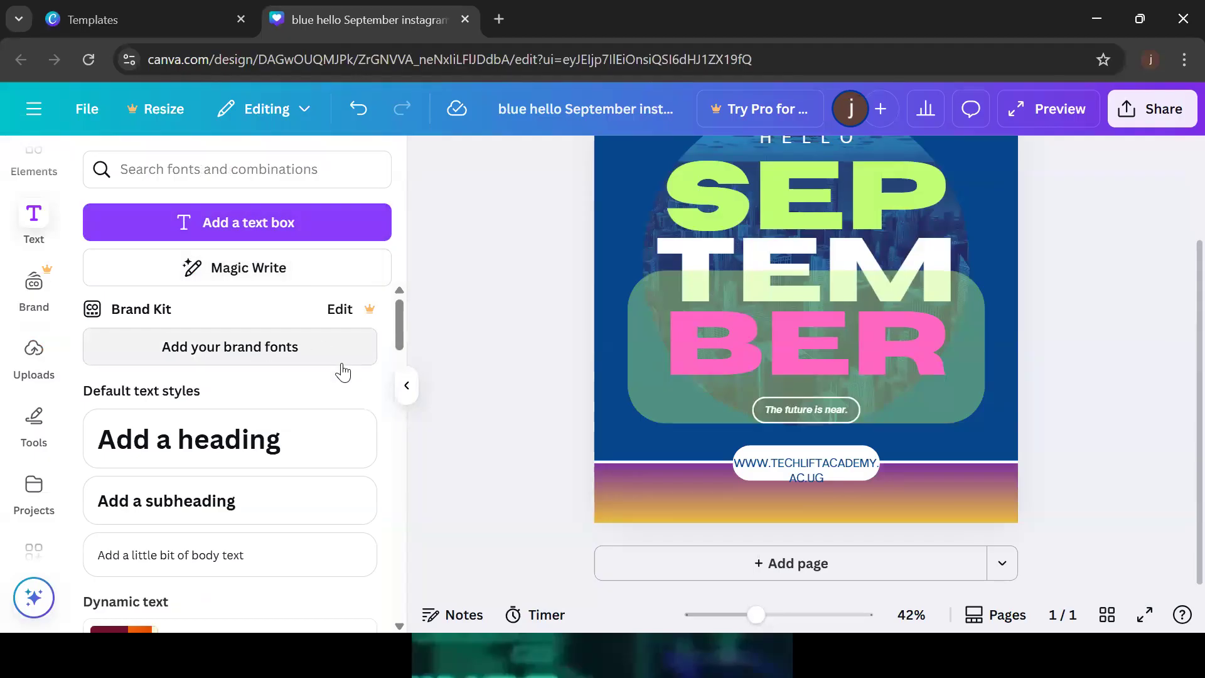
left_click_drag(401, 329, 384, 451)
left_click_drag(295, 398, 701, 443)
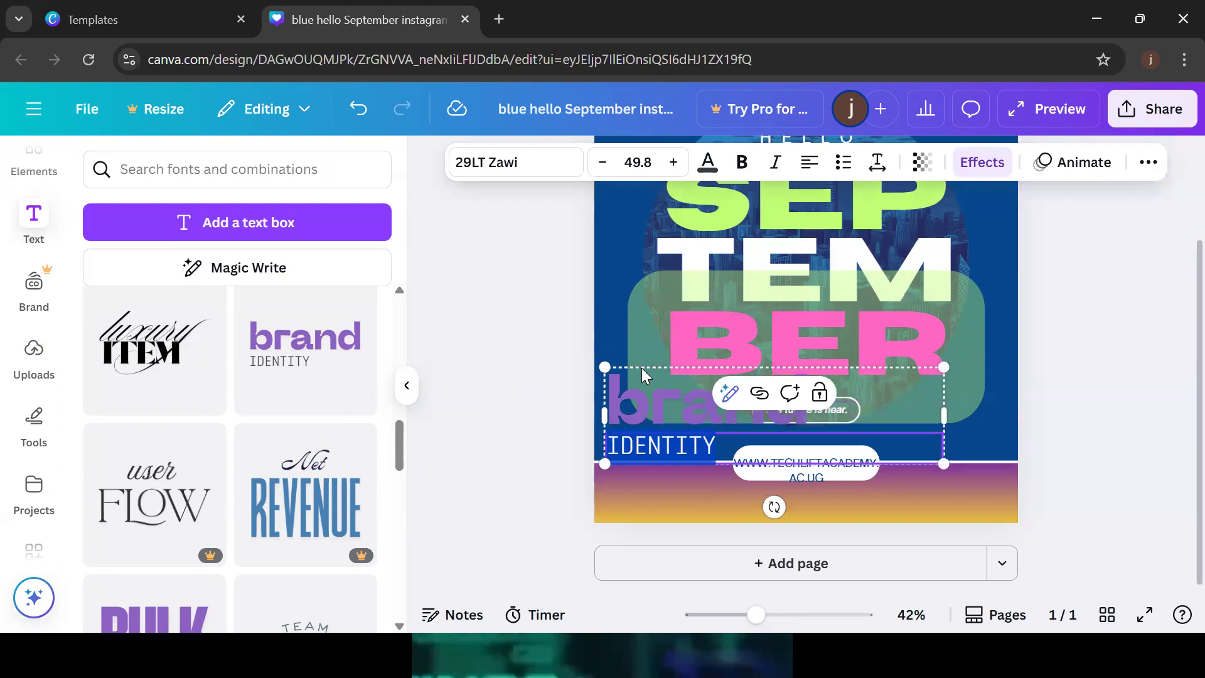
key("Escape")
key("ctrl+z")
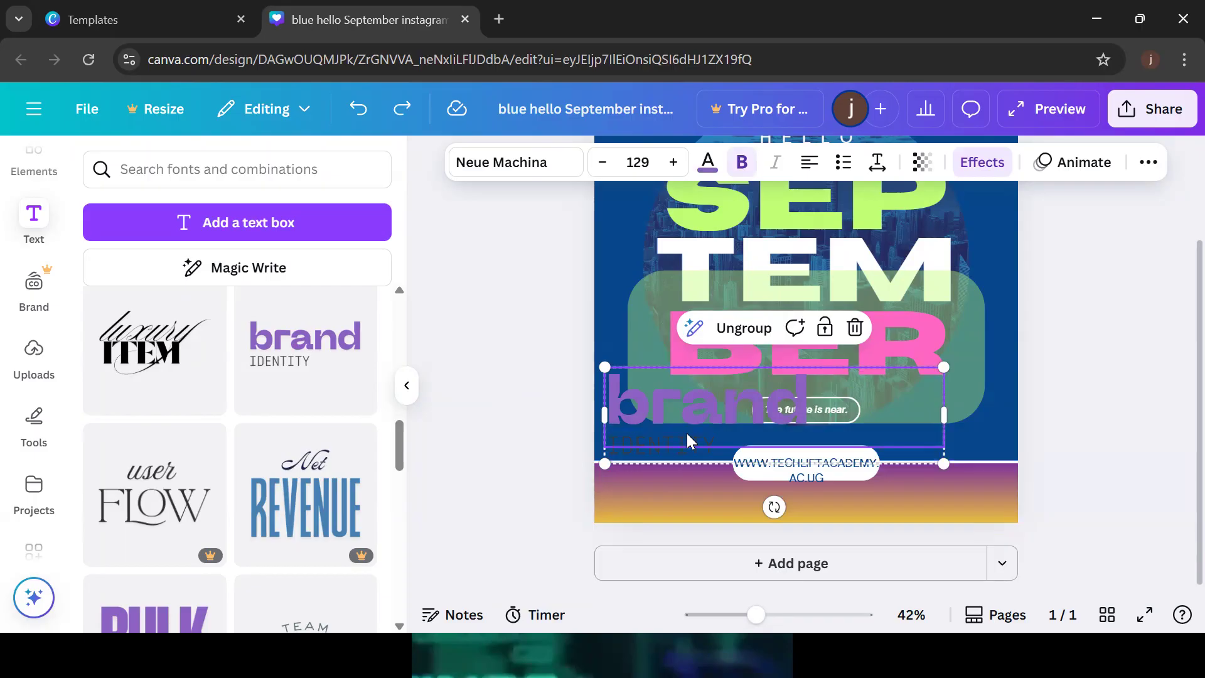
left_click(359, 109)
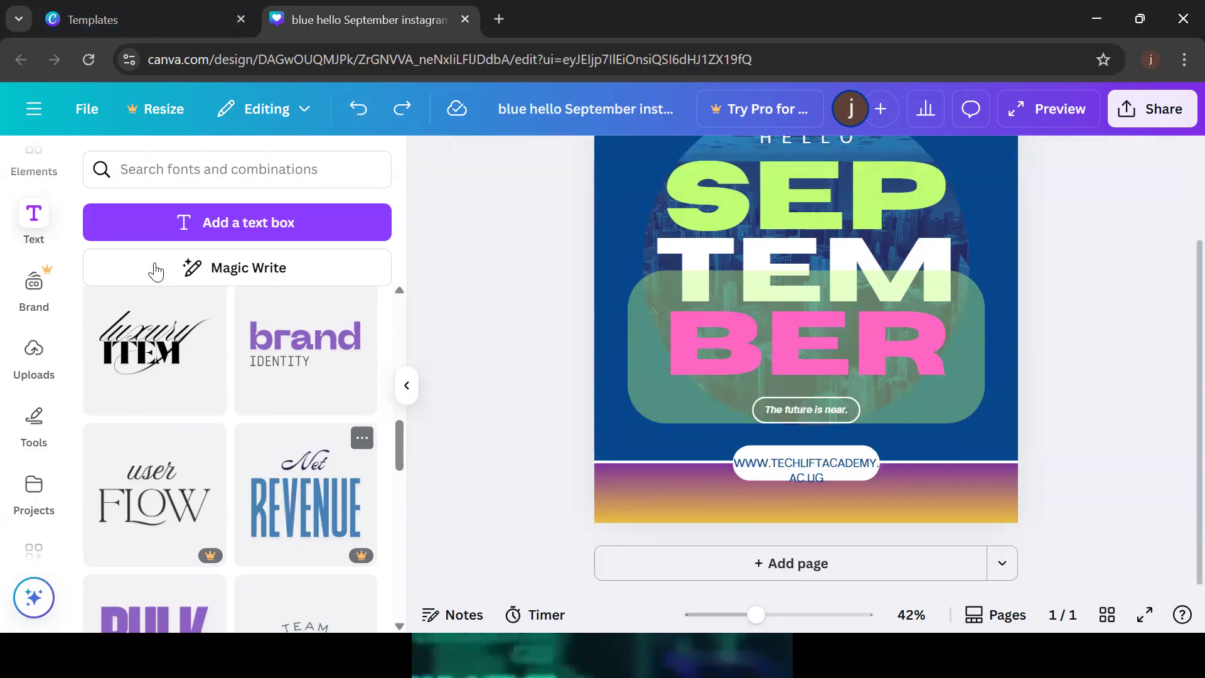
left_click_drag(278, 348, 639, 467)
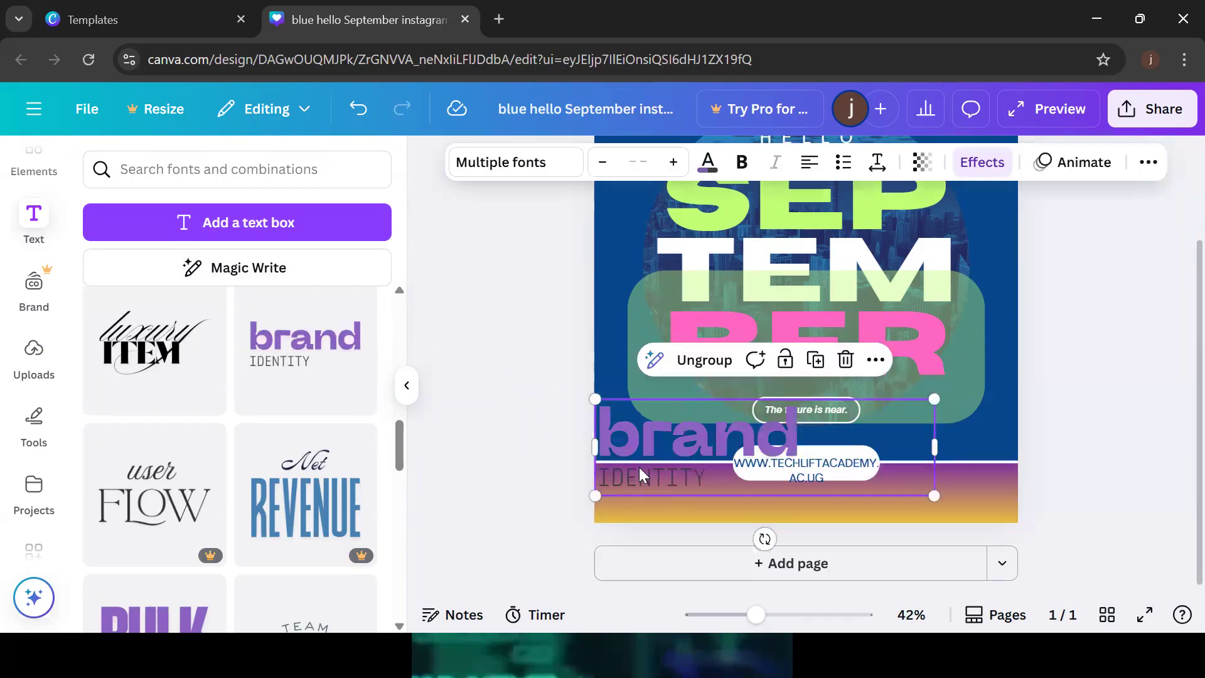
Replace IDENTITY with TECHLIFT in white and move the brand group down onto the gradient band
double_click(714, 475)
key("BackSpace")
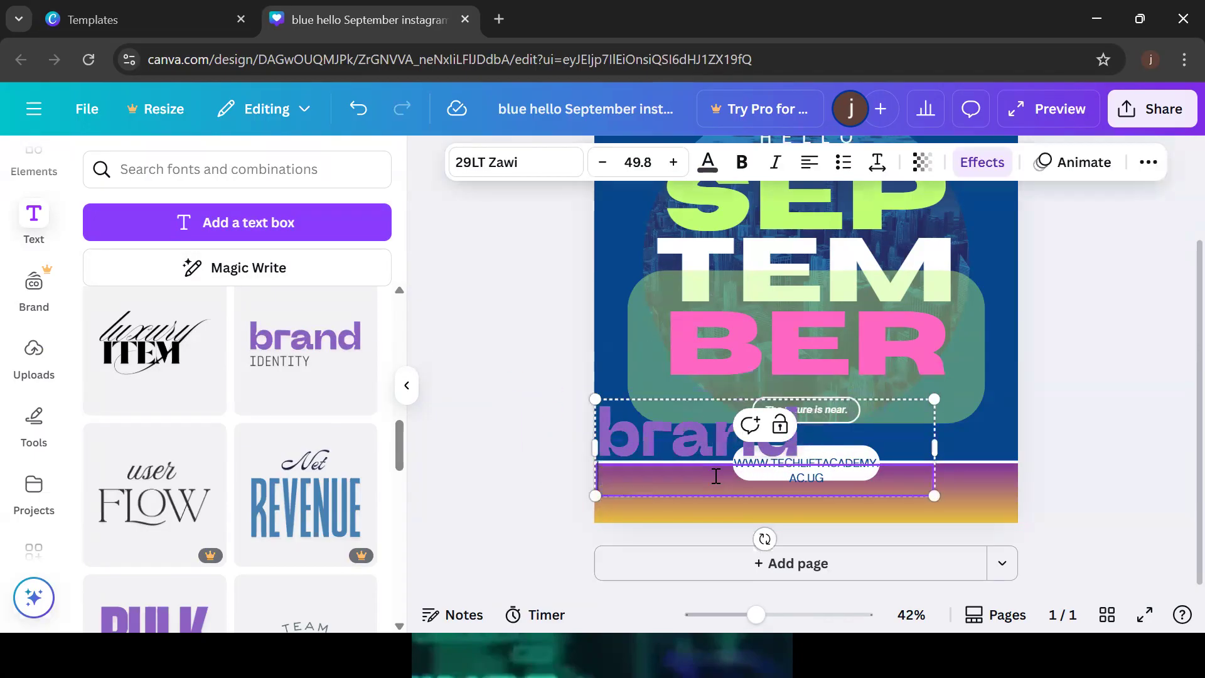
type("TECHLI")
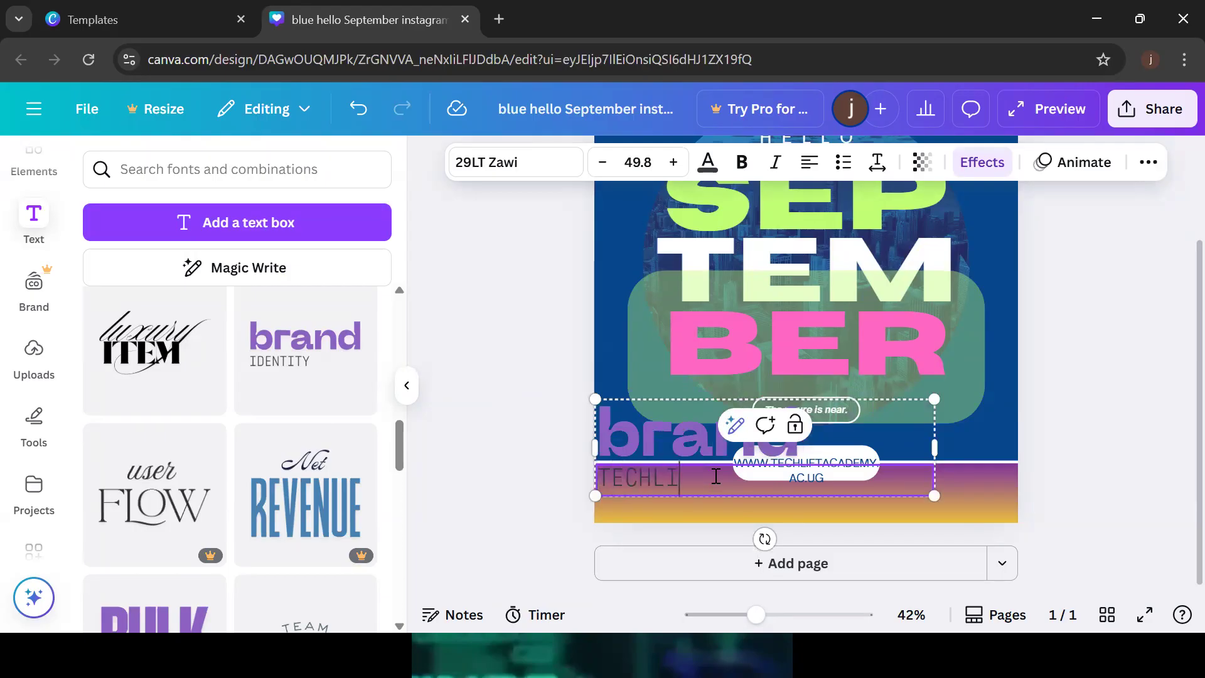
type("FT")
key("ctrl+a")
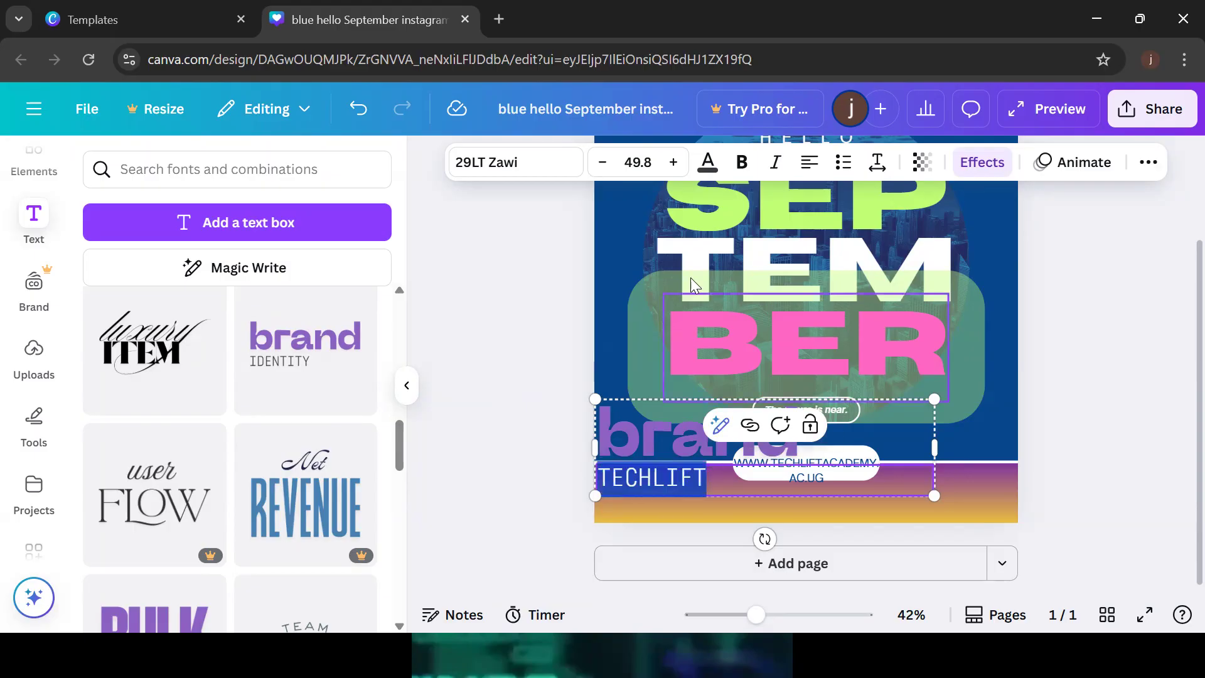
left_click(708, 164)
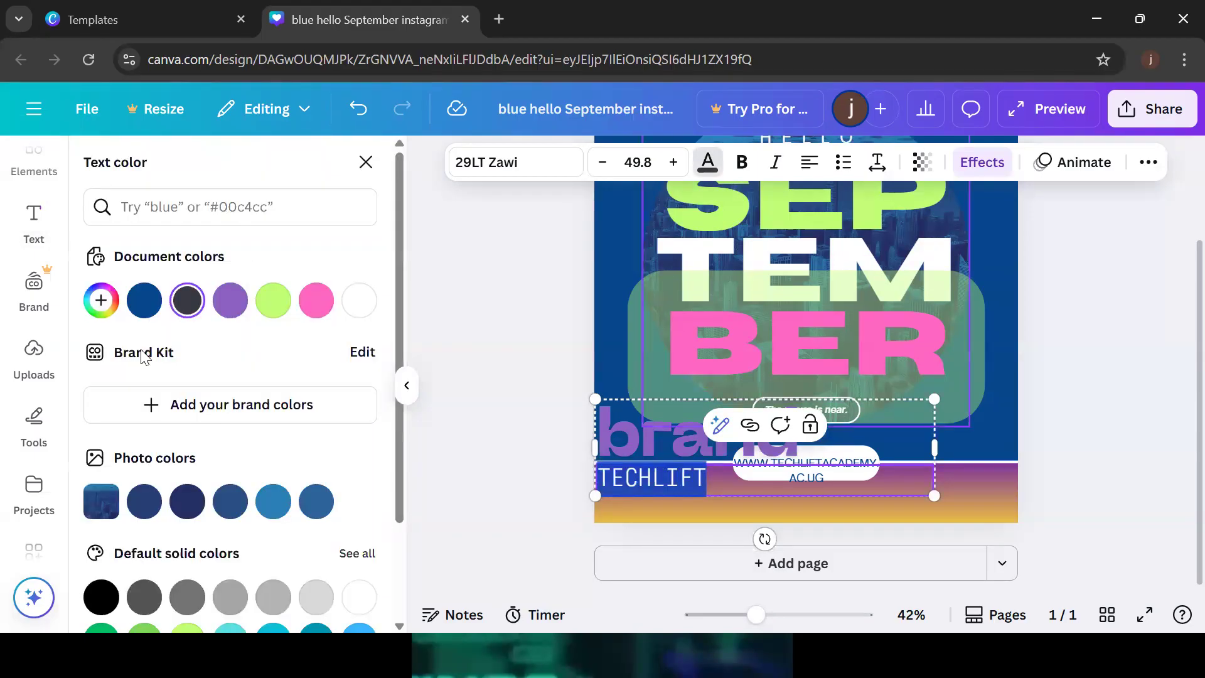
left_click(1068, 384)
left_click(1108, 403)
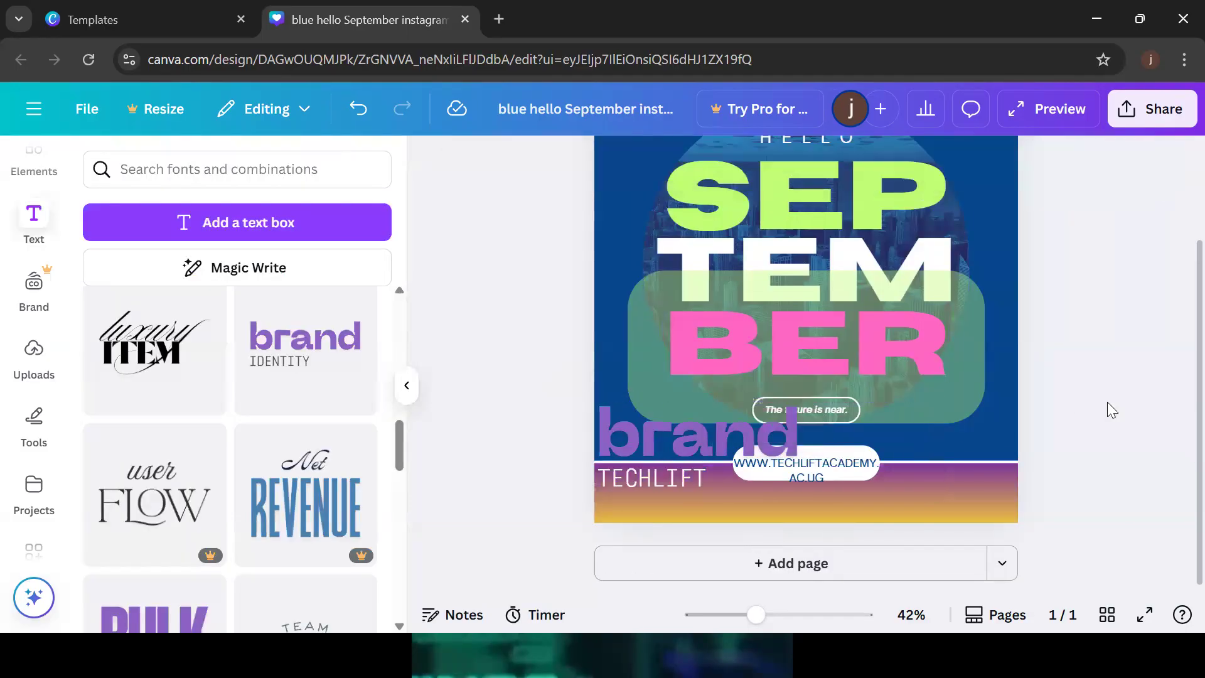
left_click_drag(680, 442, 711, 477)
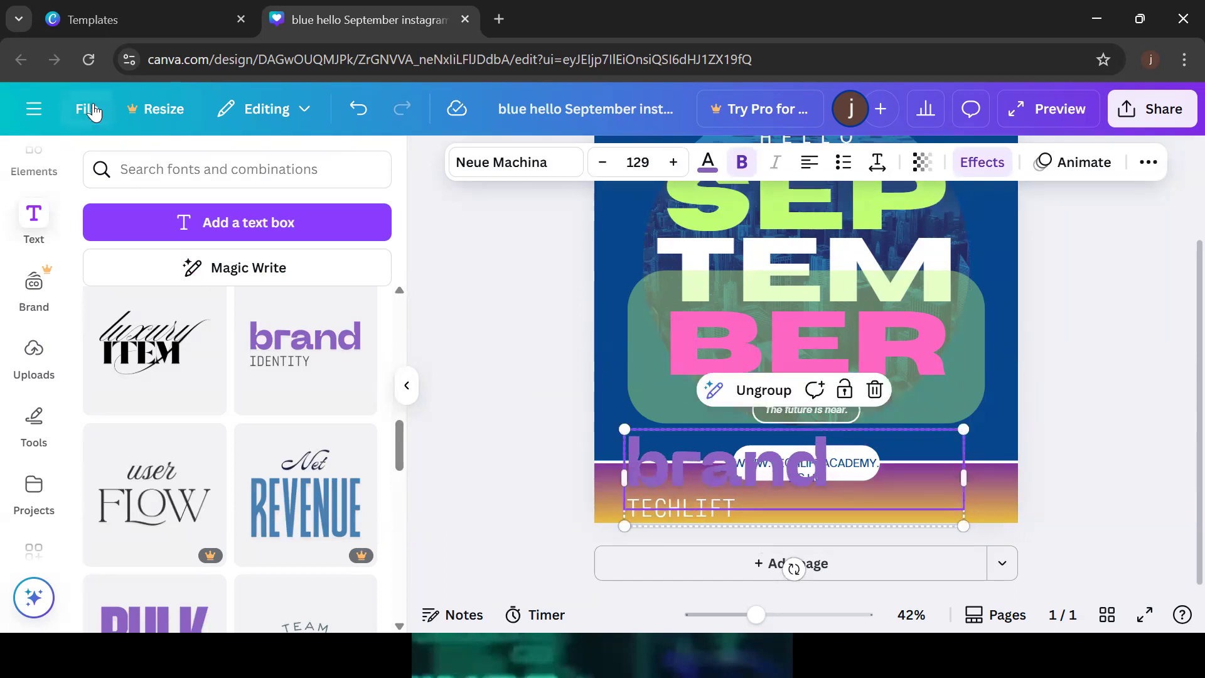
Add a paragraph text box reading 'this session is brought tou by TEchLift ACADEMY'
left_click(240, 231)
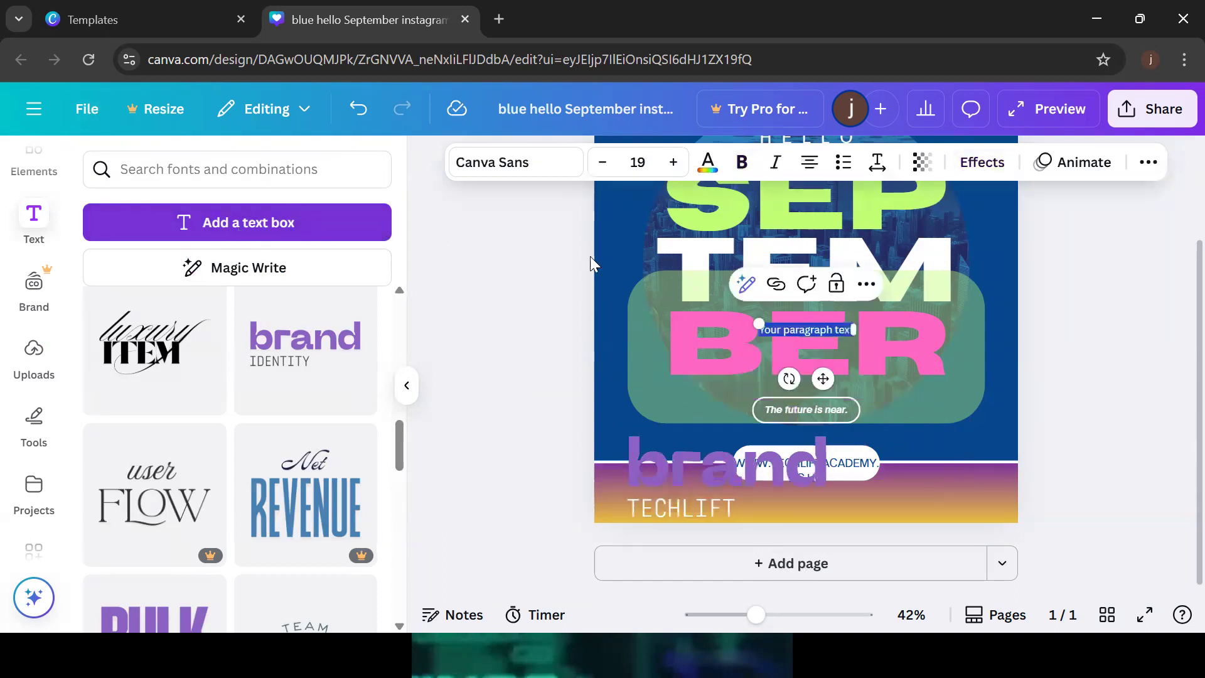
key("BackSpace")
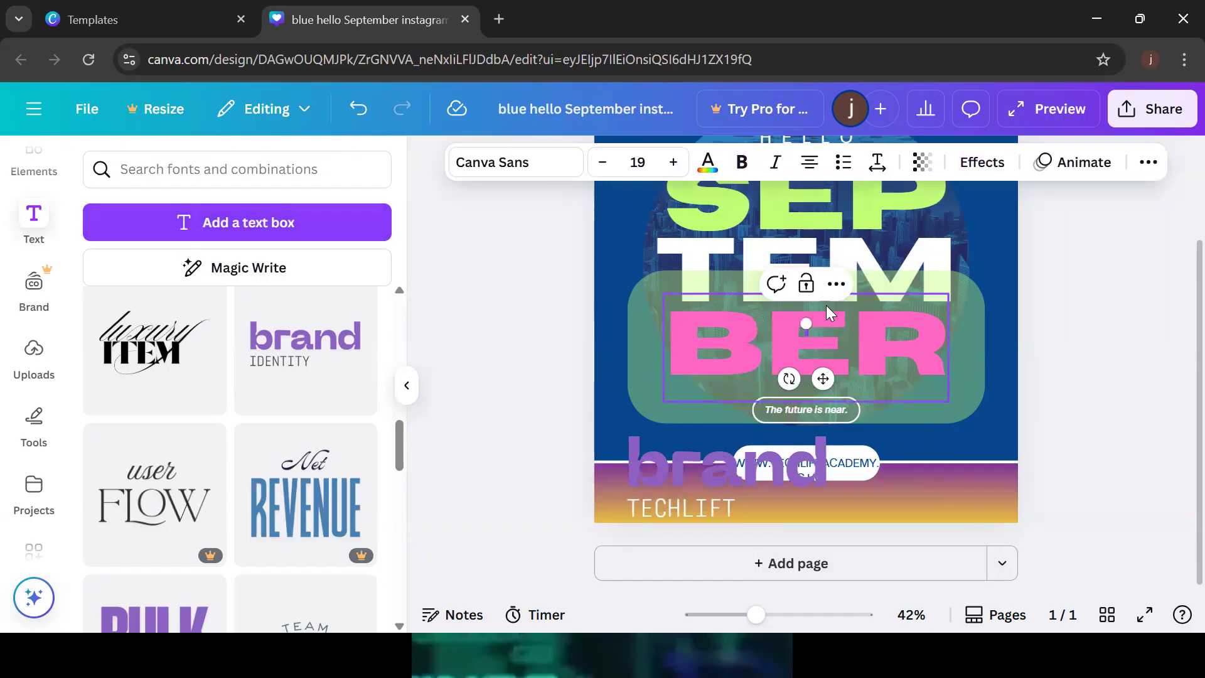
type("th")
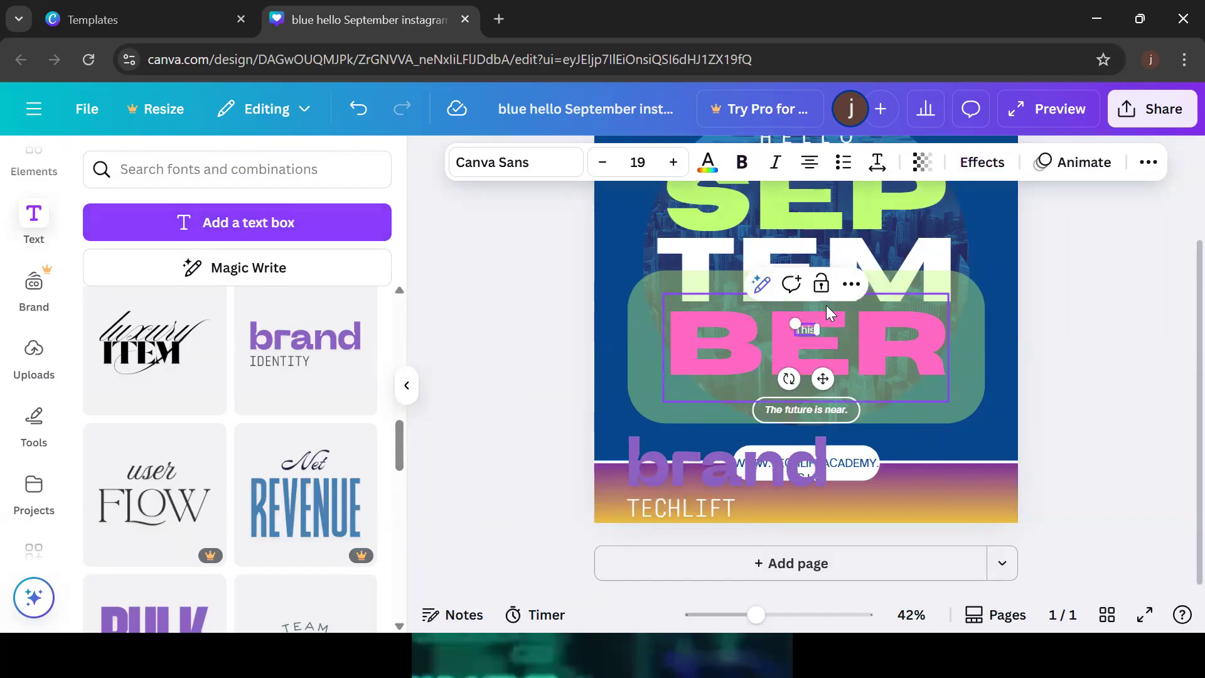
type("is session is bro")
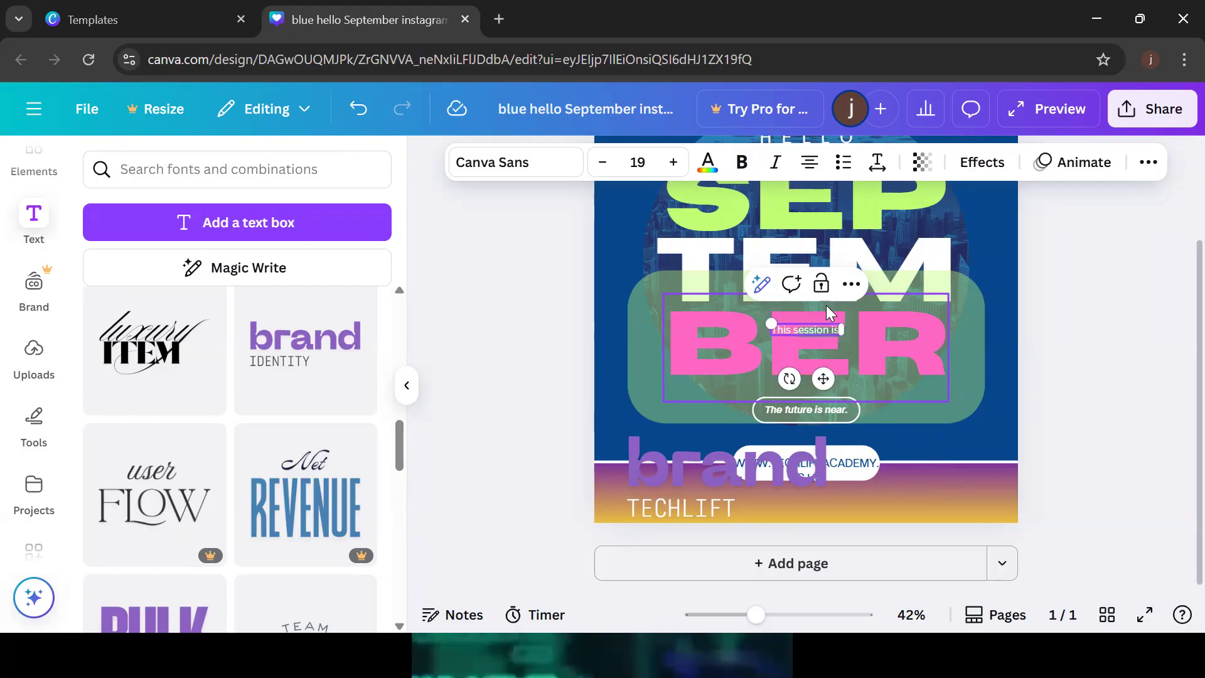
type("ught")
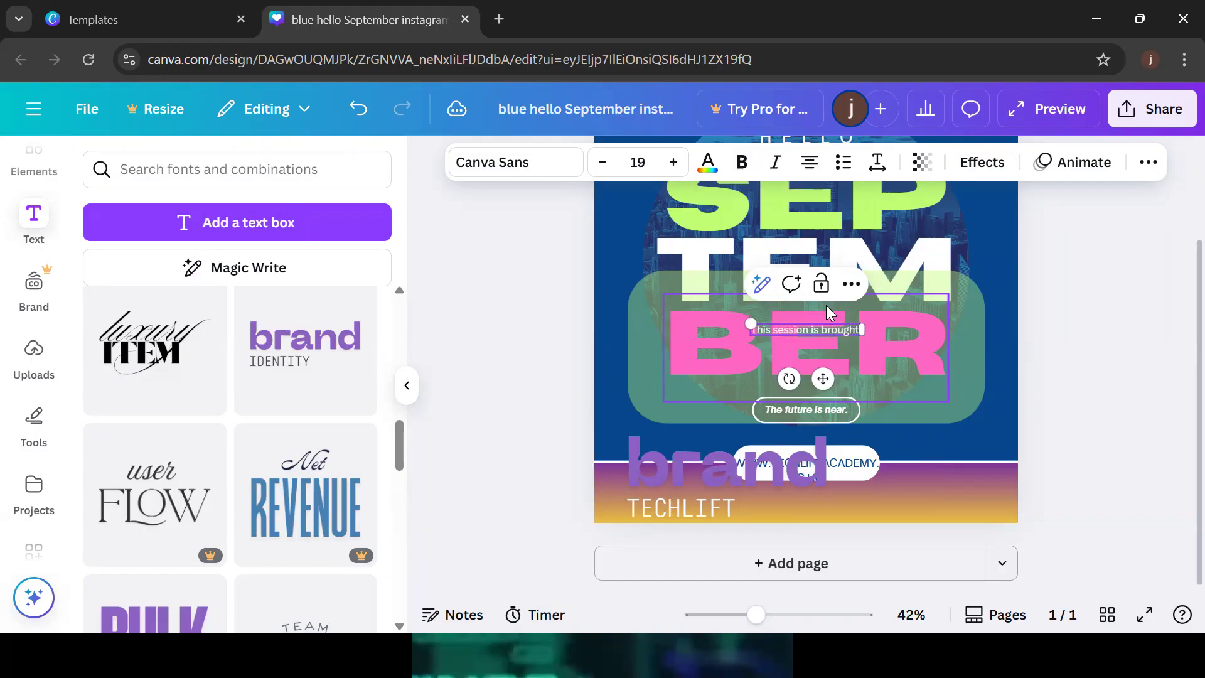
type(" tou by TEch")
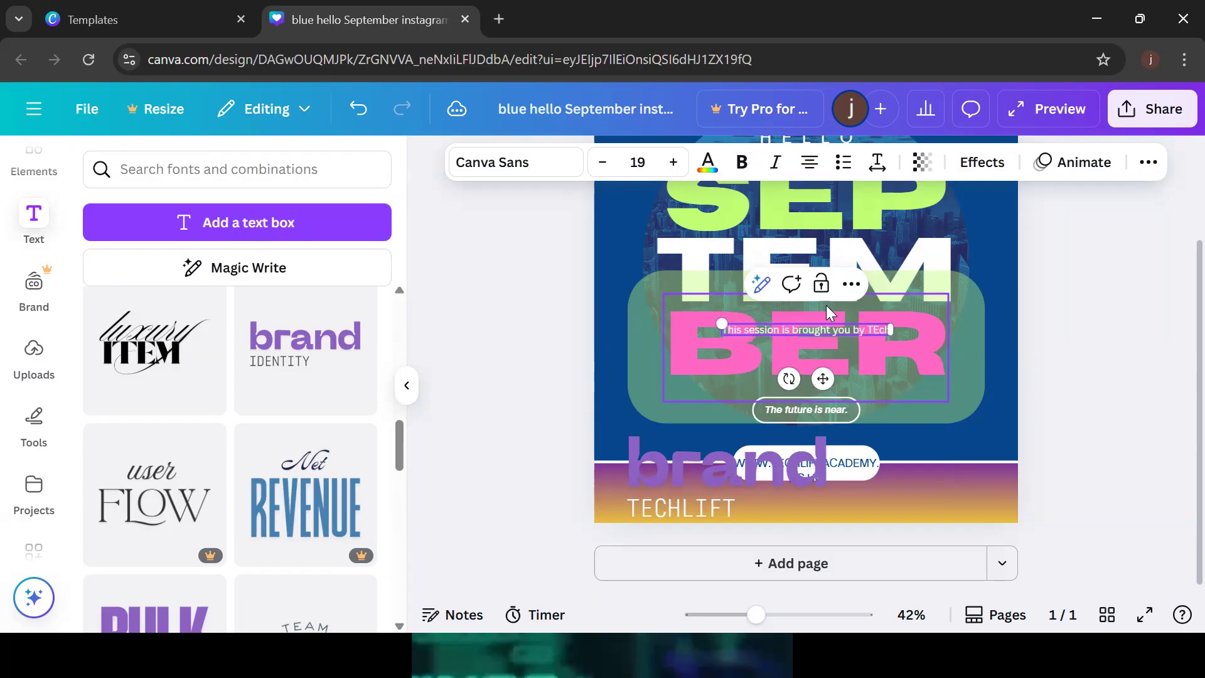
type("Lift ACADEMY")
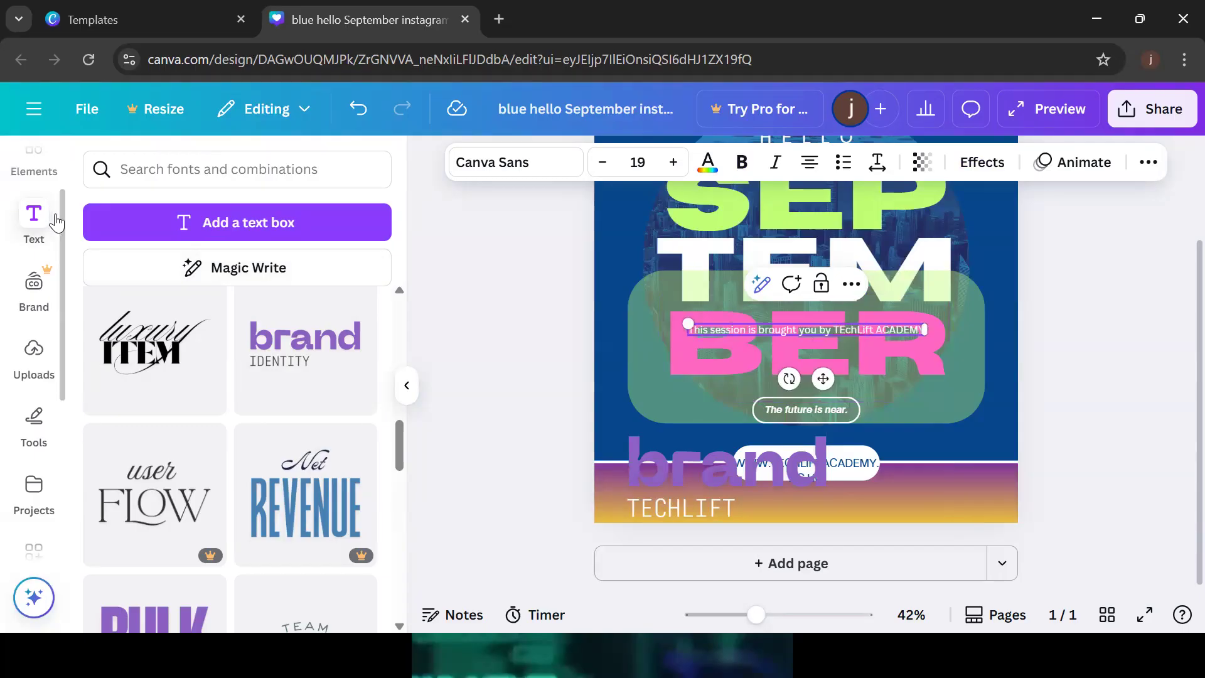
scroll(63, 227, "down", 2)
scroll(63, 218, "up", 2)
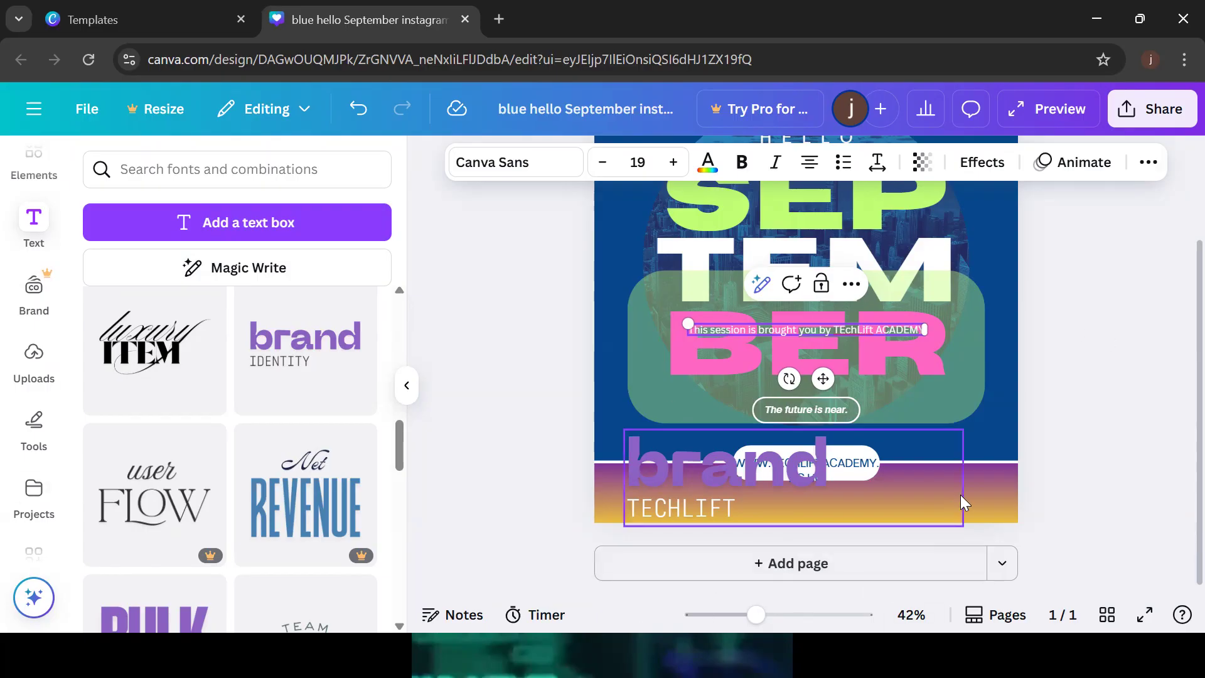
Nudge the sponsor line slightly higher on the post
left_click_drag(827, 375, 826, 349)
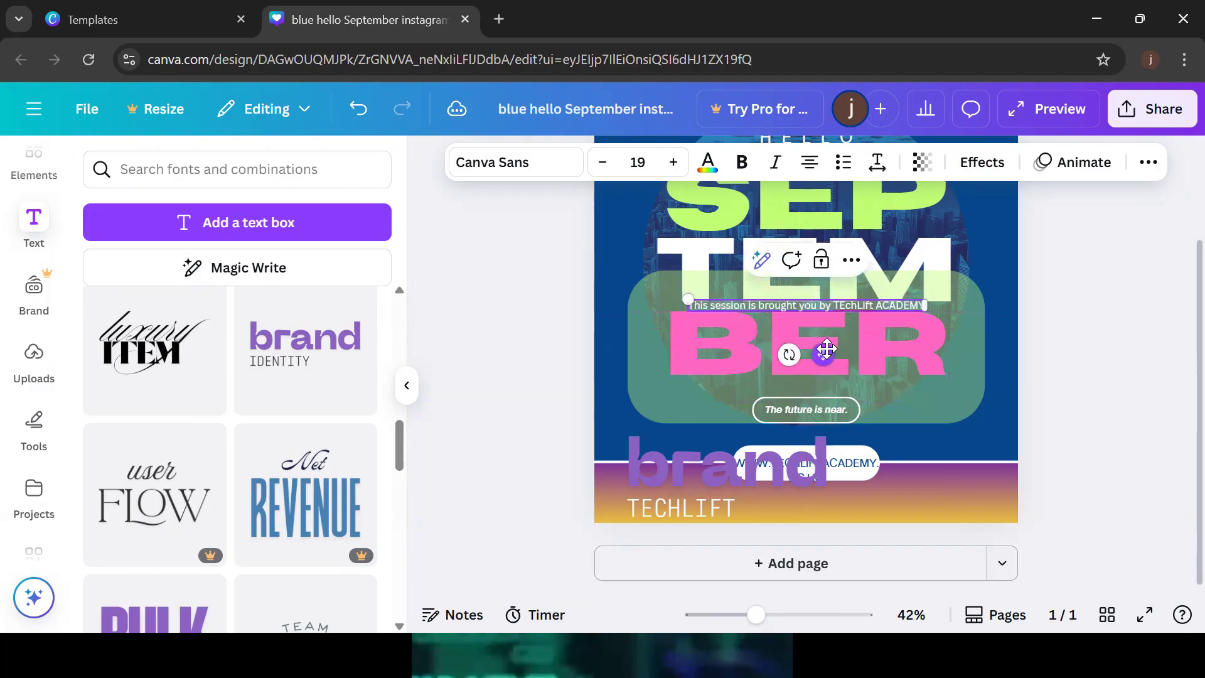
left_click(1065, 337)
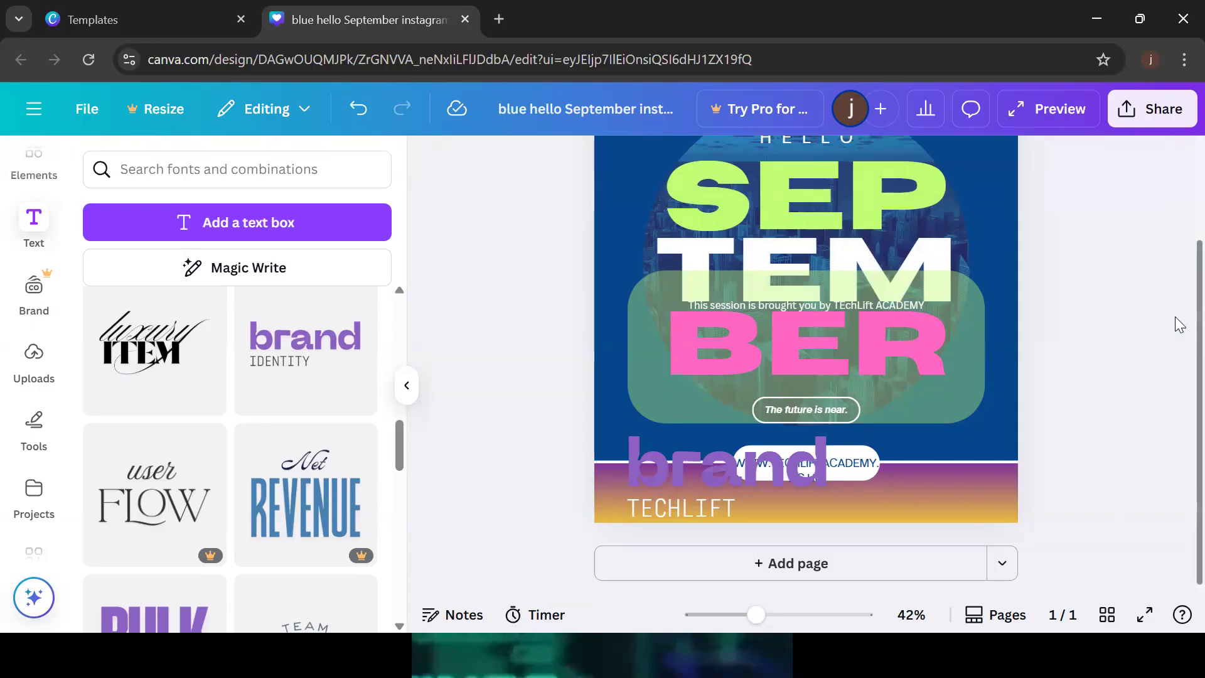
left_click_drag(1175, 309, 1176, 351)
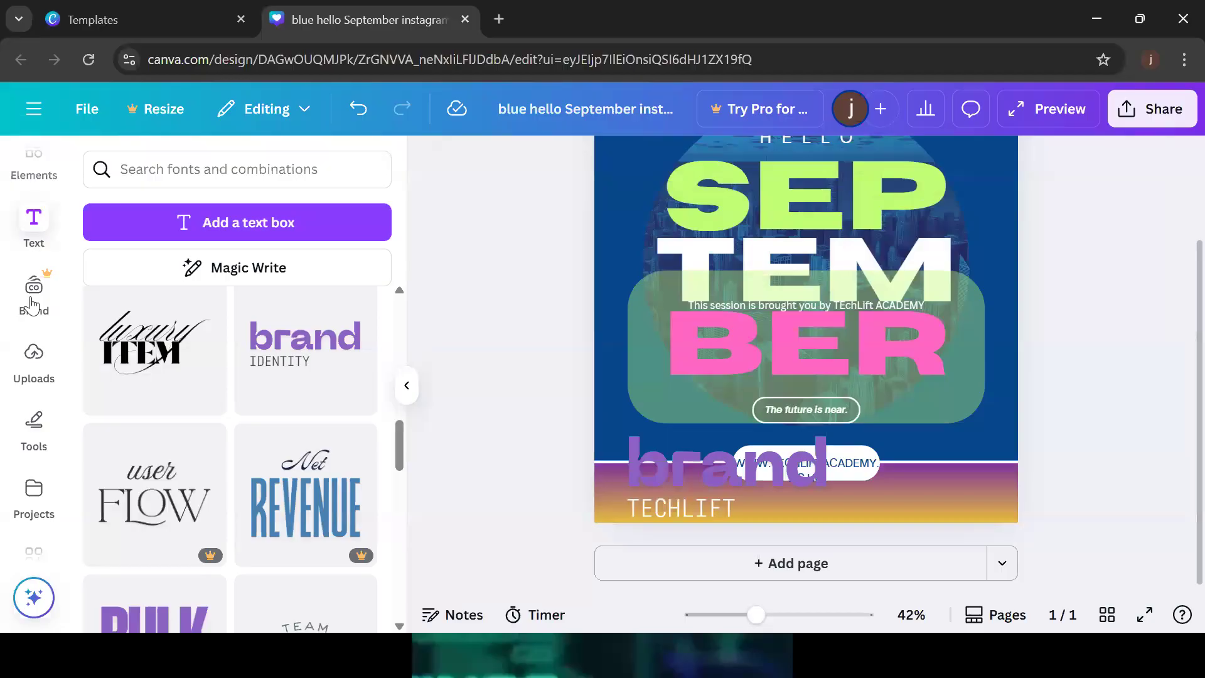
Open the Brand Kit panel, then bring up the design's Share options
left_click(61, 296)
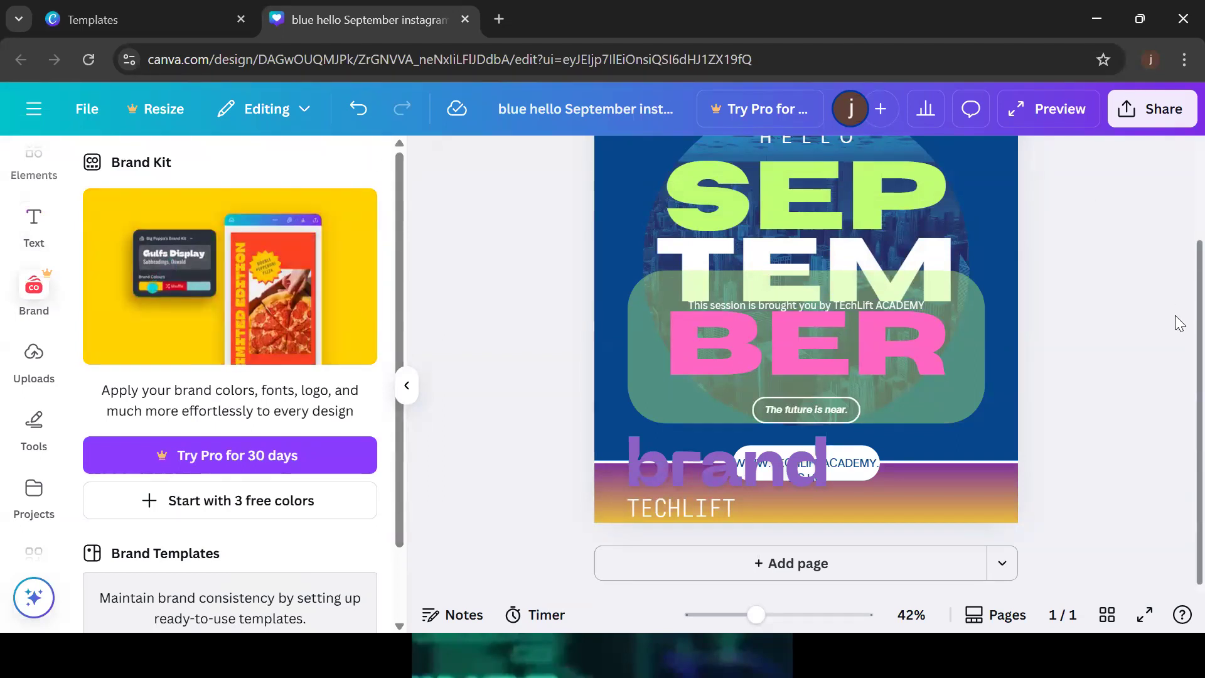
scroll(1177, 295, "up", 3)
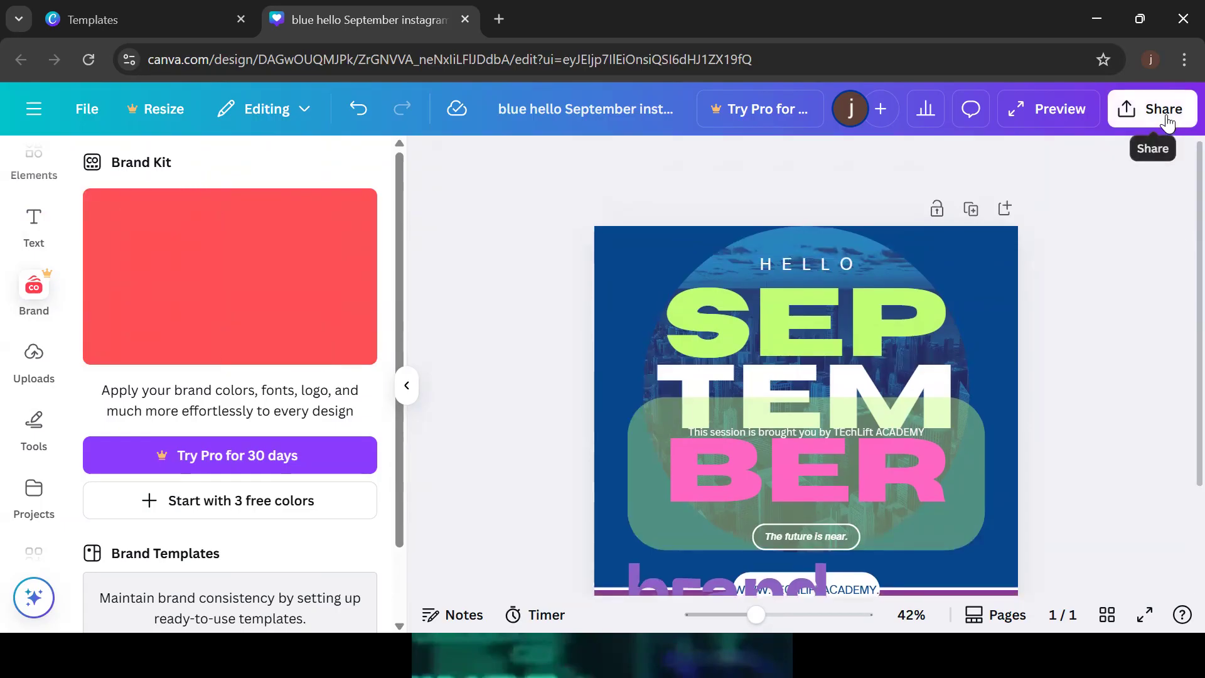
left_click(1167, 122)
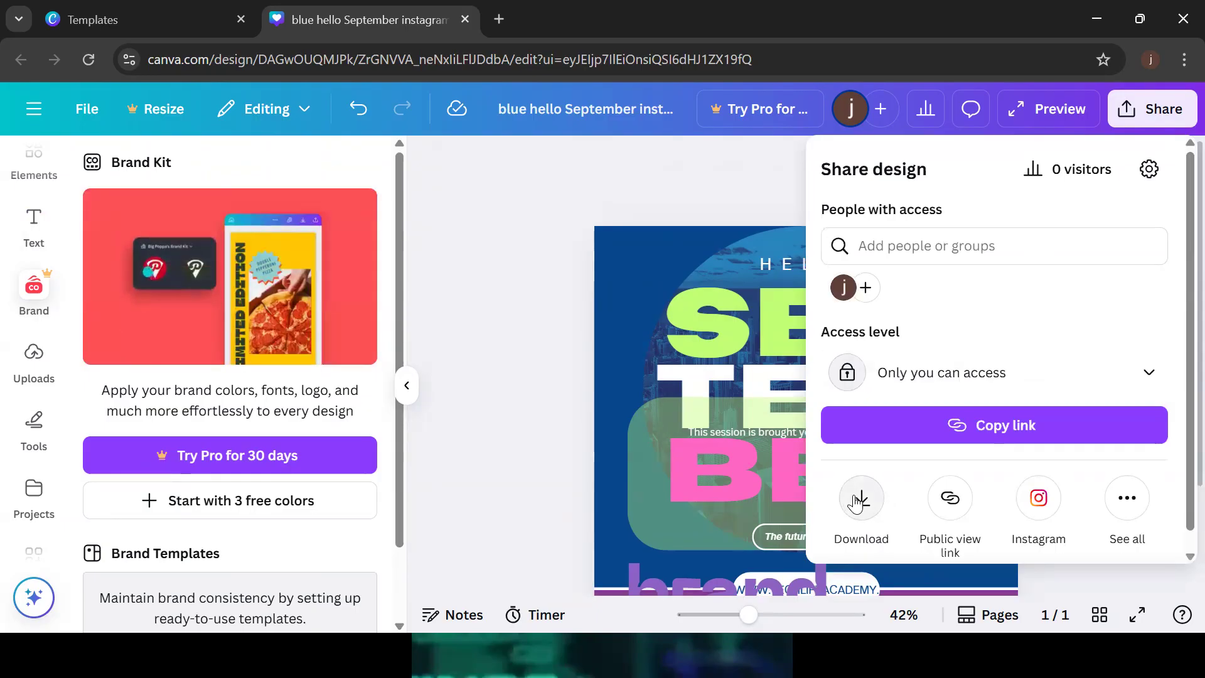
Download the post as a 1,080 × 1,080 px JPG instead of MP4 Video
left_click(859, 499)
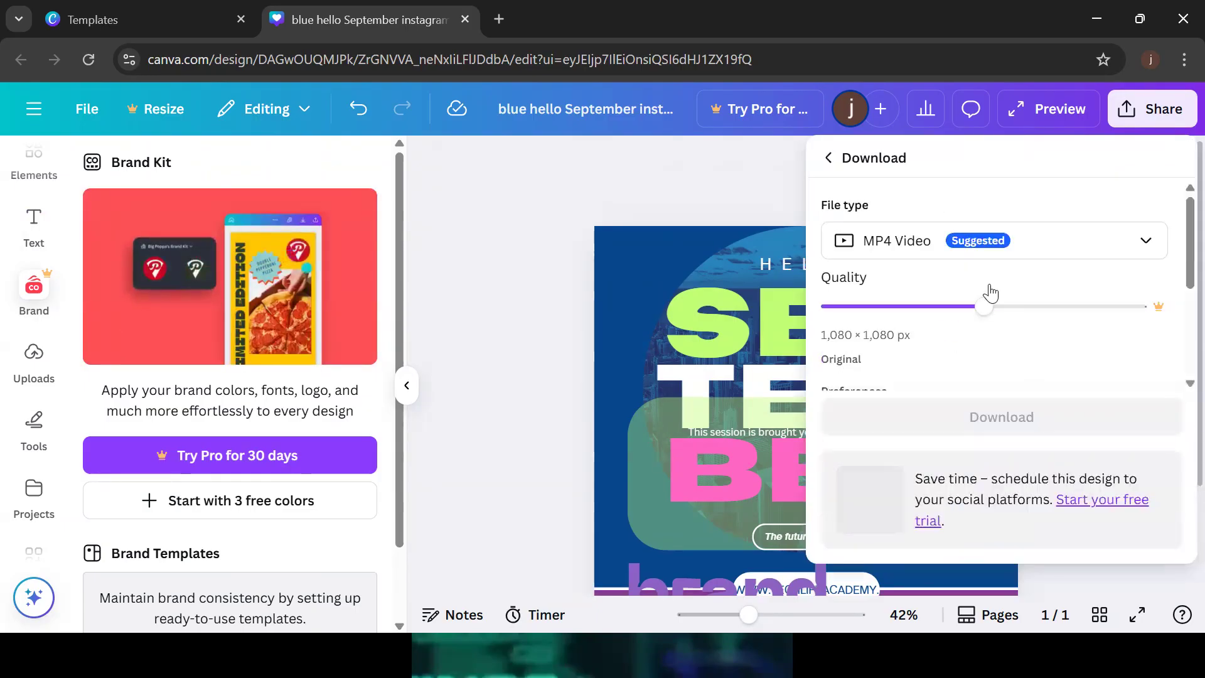
left_click(1012, 251)
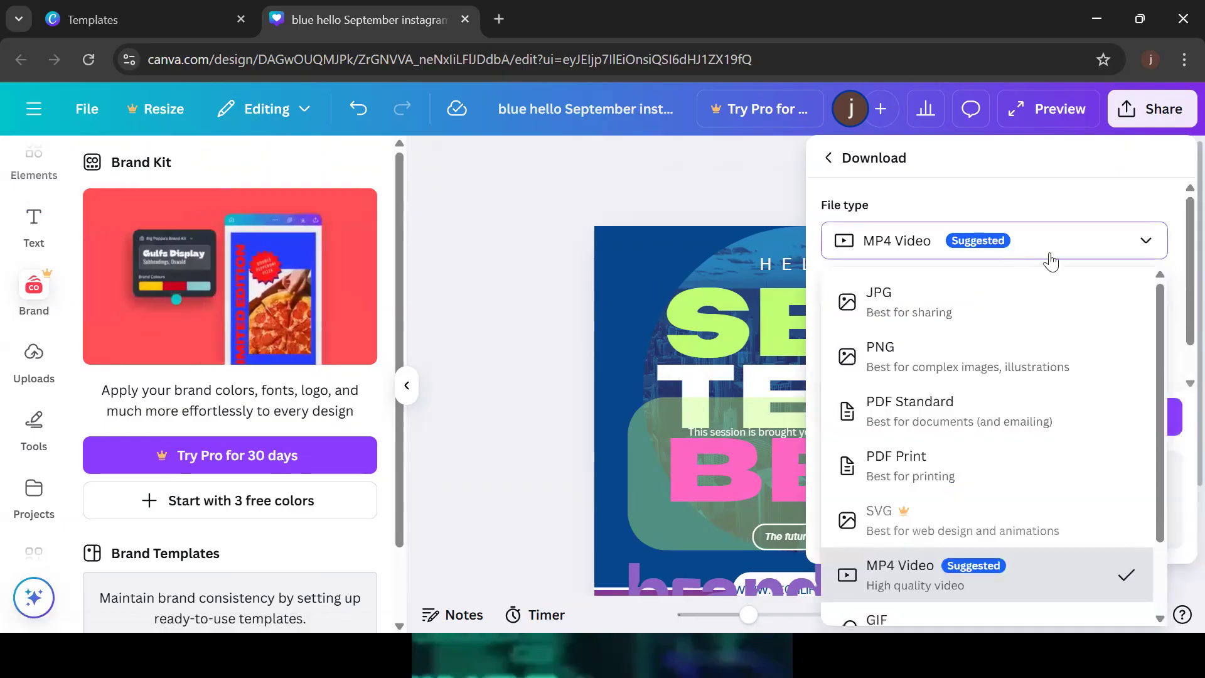
scroll(1162, 307, "down", 2)
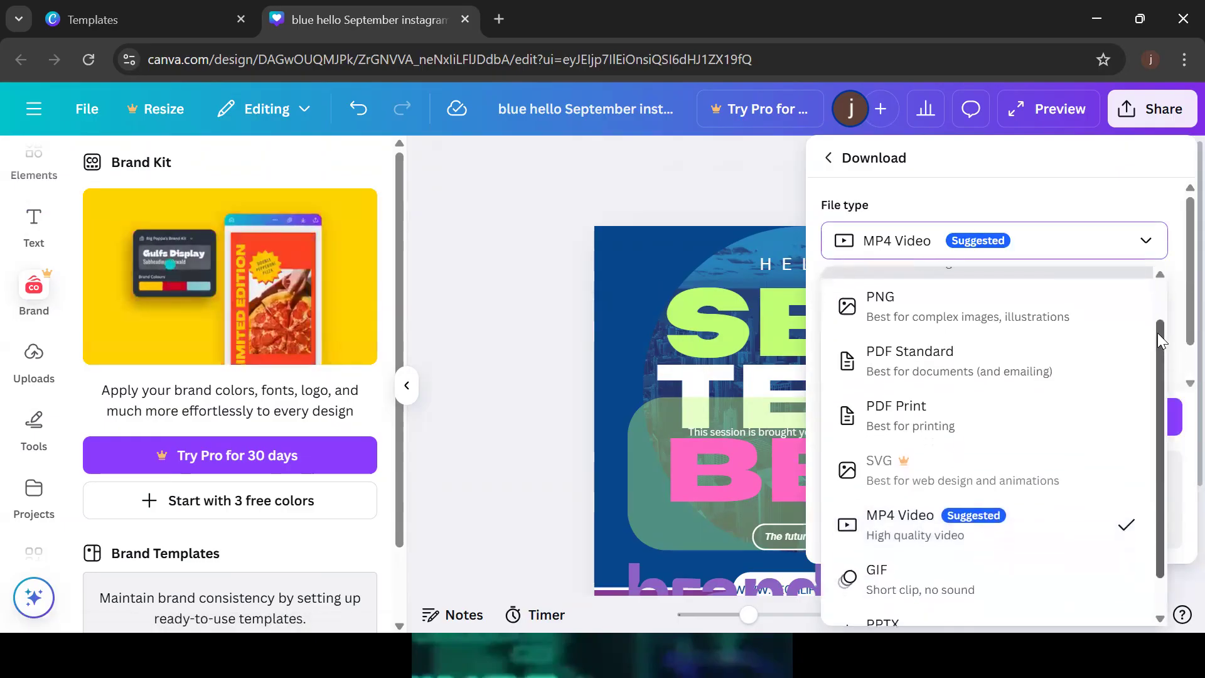
scroll(1163, 309, "up", 2)
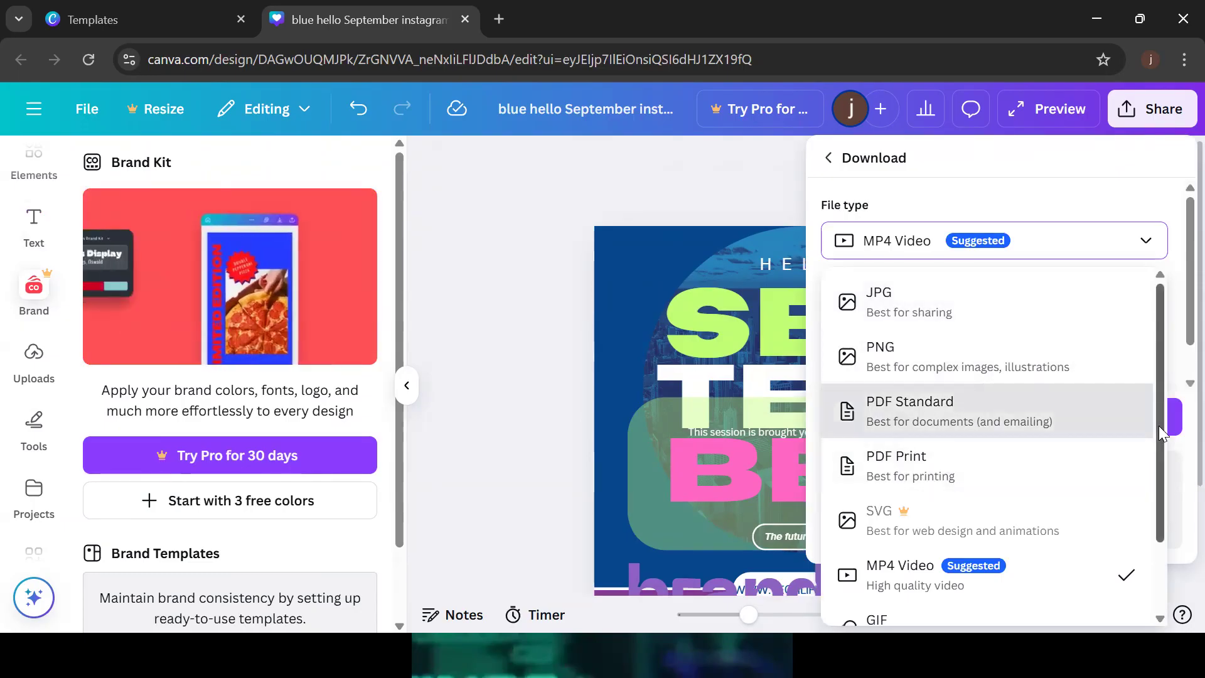
scroll(1164, 495, "down", 1)
scroll(1149, 399, "up", 1)
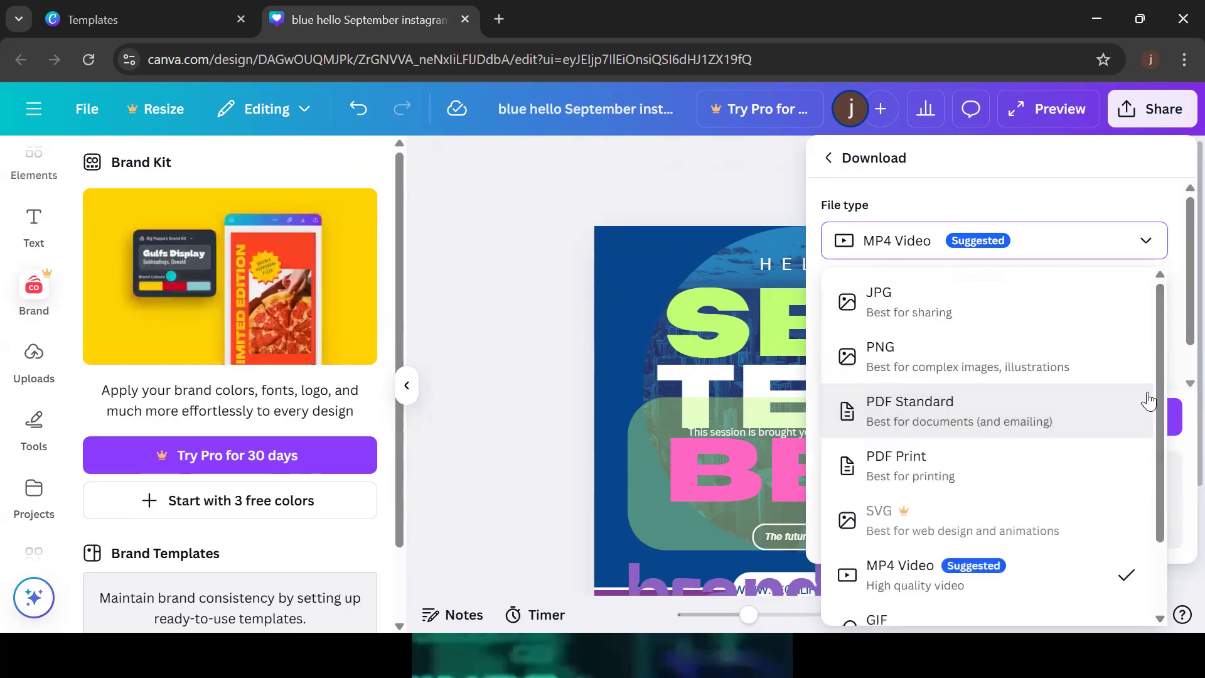
left_click(918, 321)
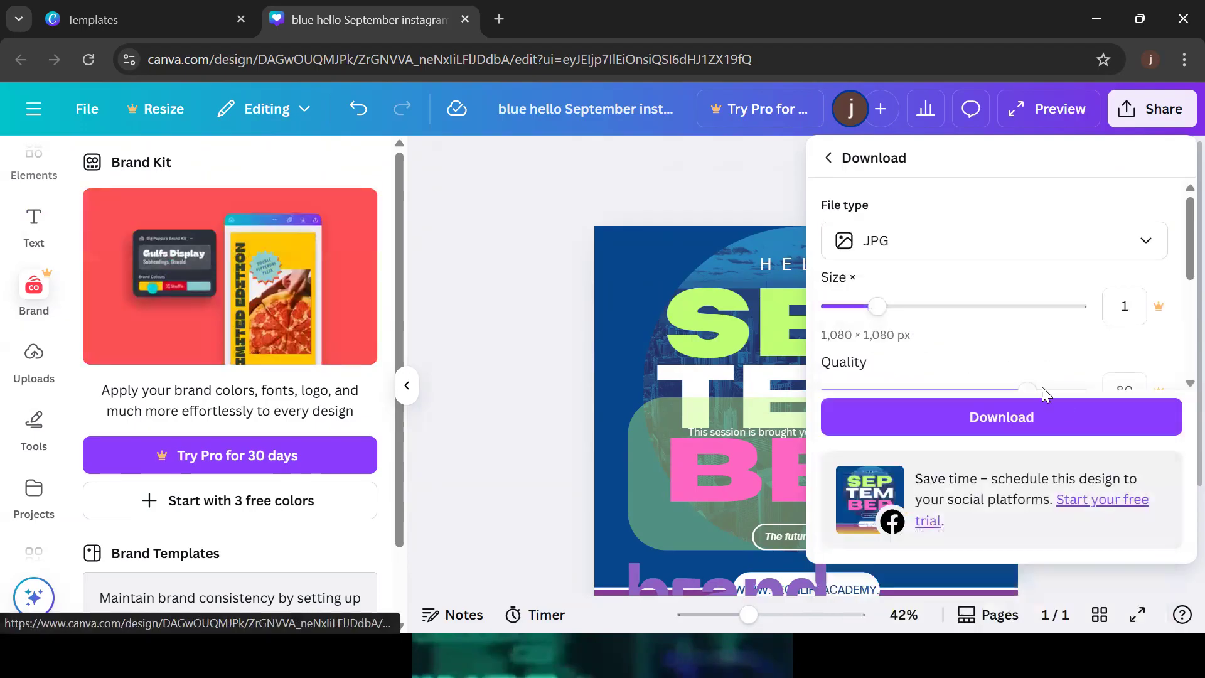
left_click(1022, 427)
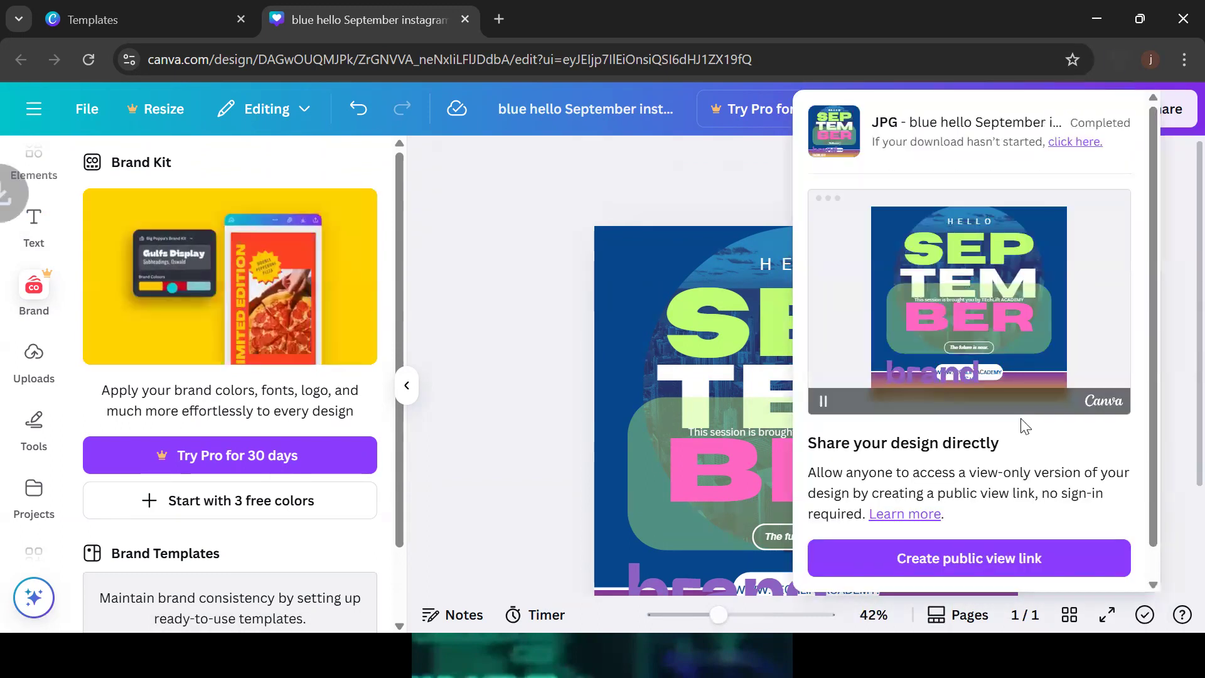
mouse_move(1008, 120)
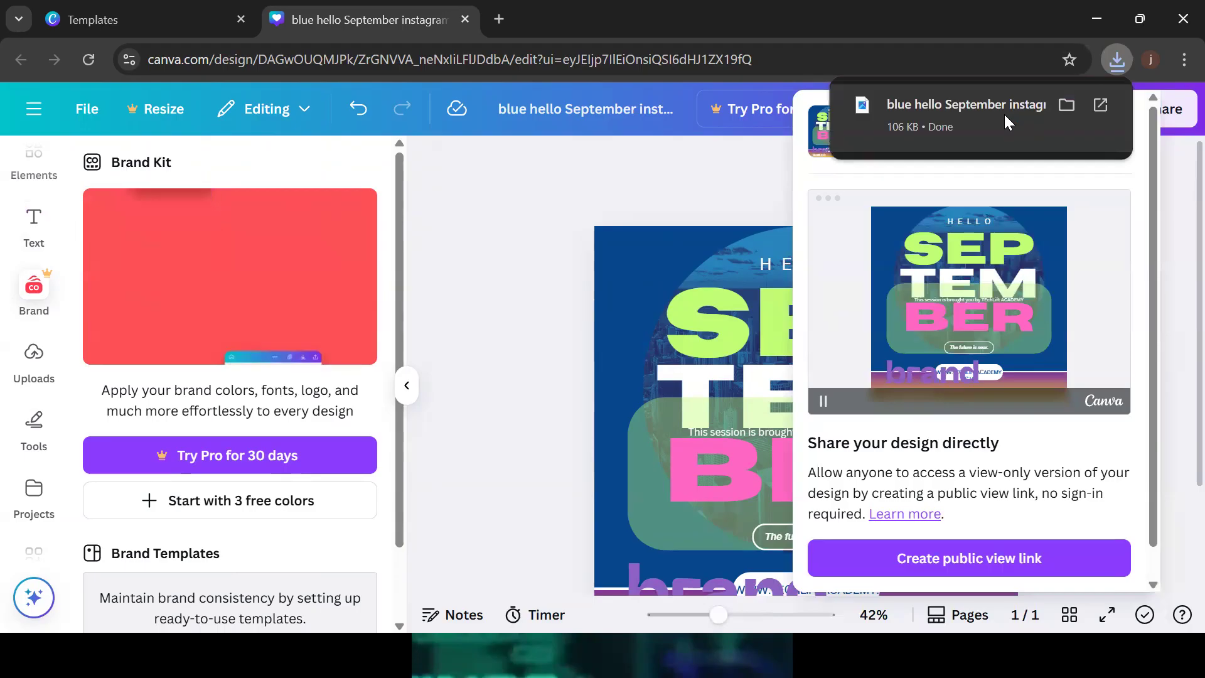
left_click(1008, 122)
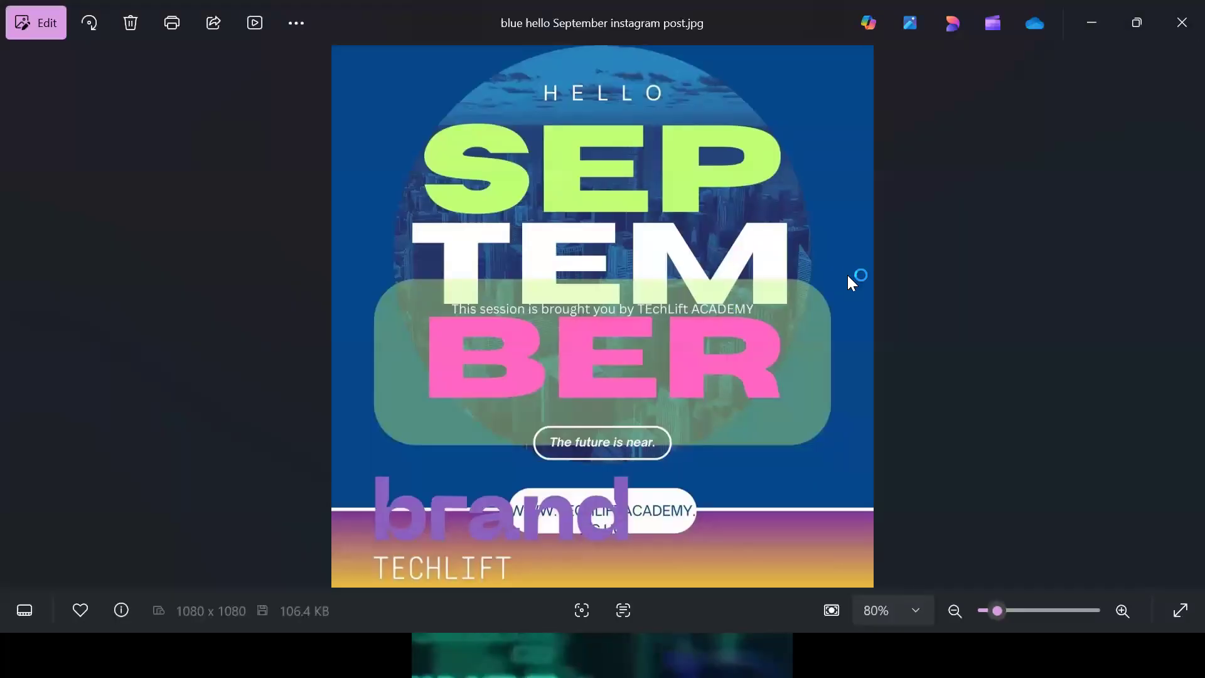
left_click(1179, 8)
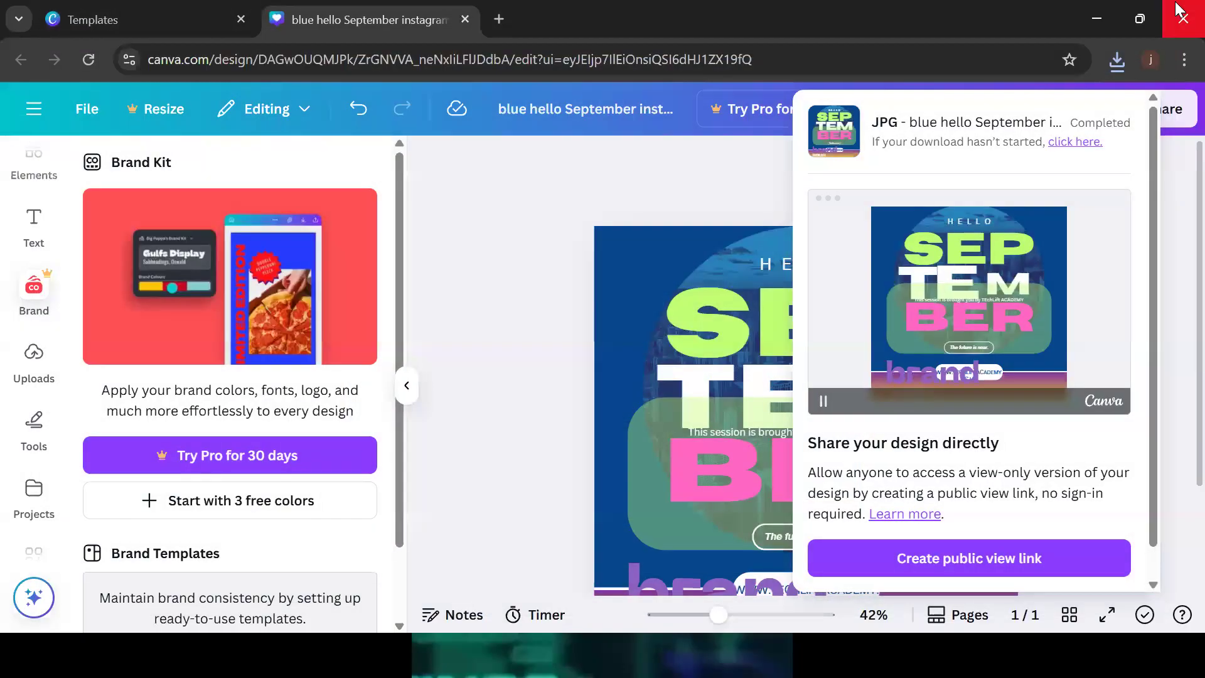
Dismiss the download-completed panel and go to Canva's Templates gallery from the main menu
left_click(1169, 239)
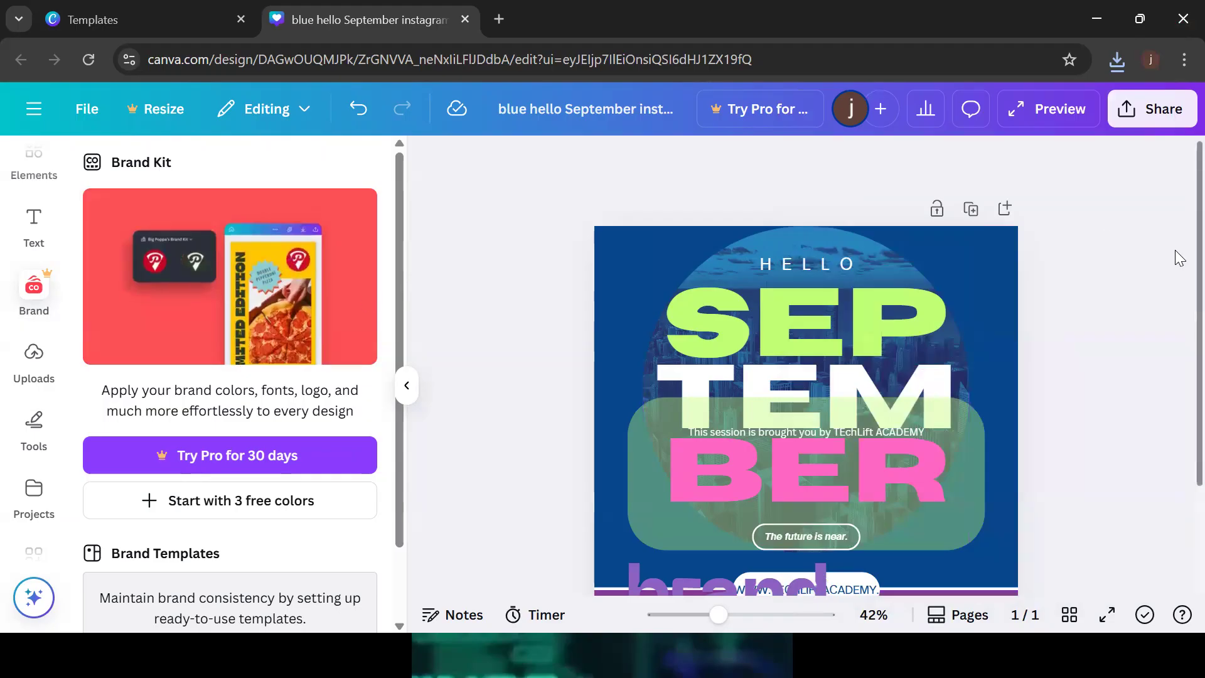
scroll(1180, 374, "down", 2)
scroll(1177, 251, "up", 2)
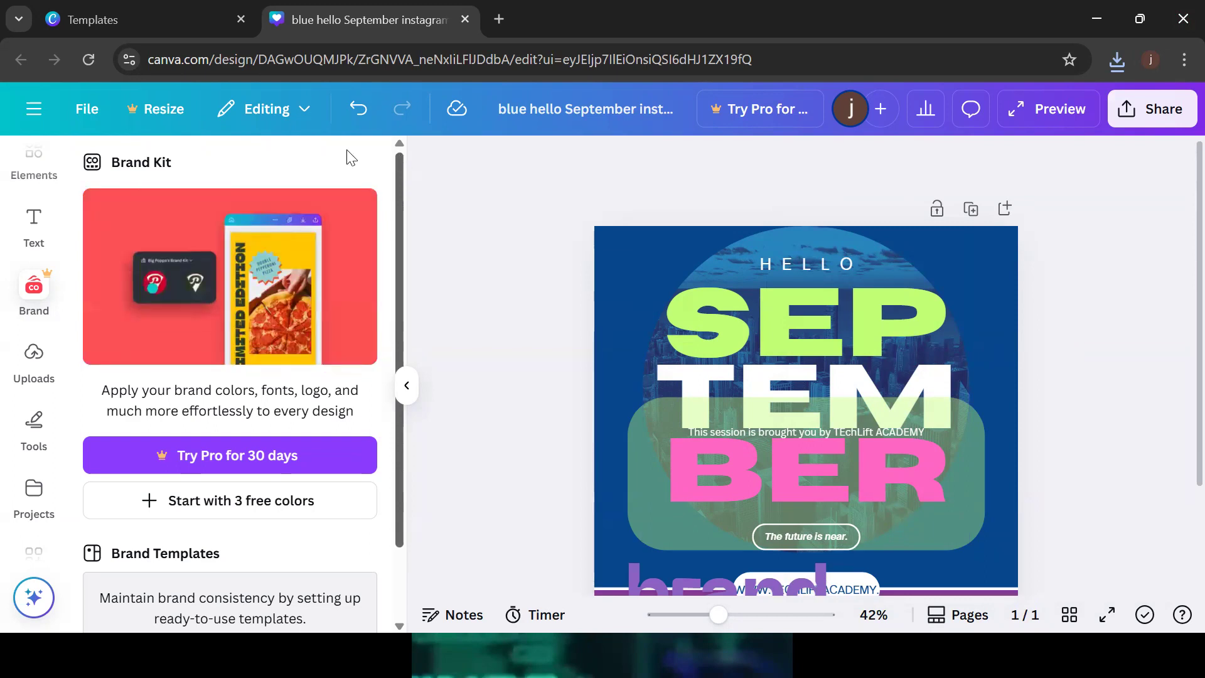
left_click(32, 120)
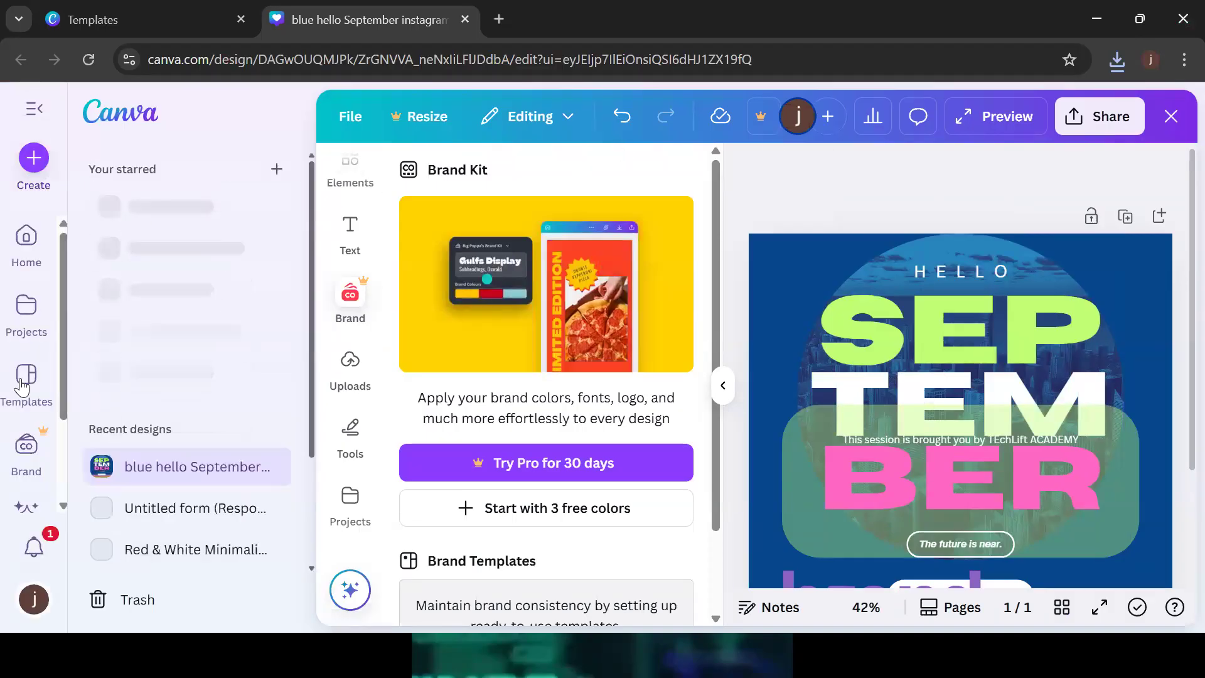
left_click(23, 384)
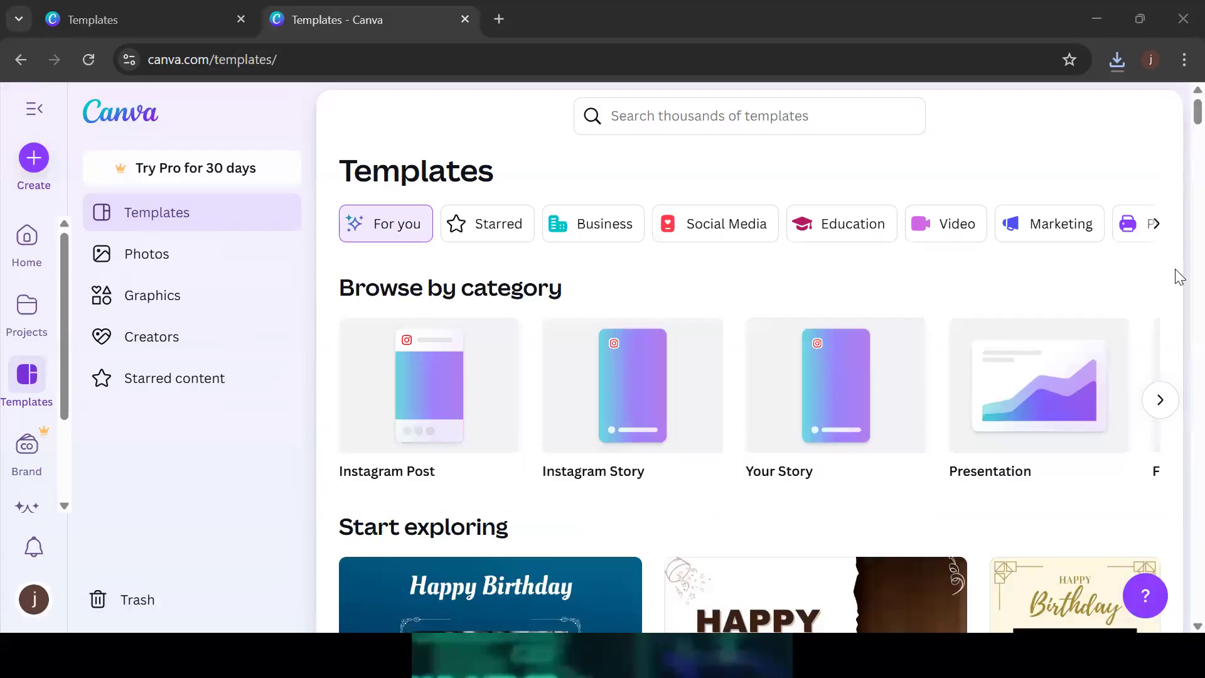
Browse the templates and preview a purple Graphic Design Instagram post, then close it
scroll(1178, 129, "down", 10)
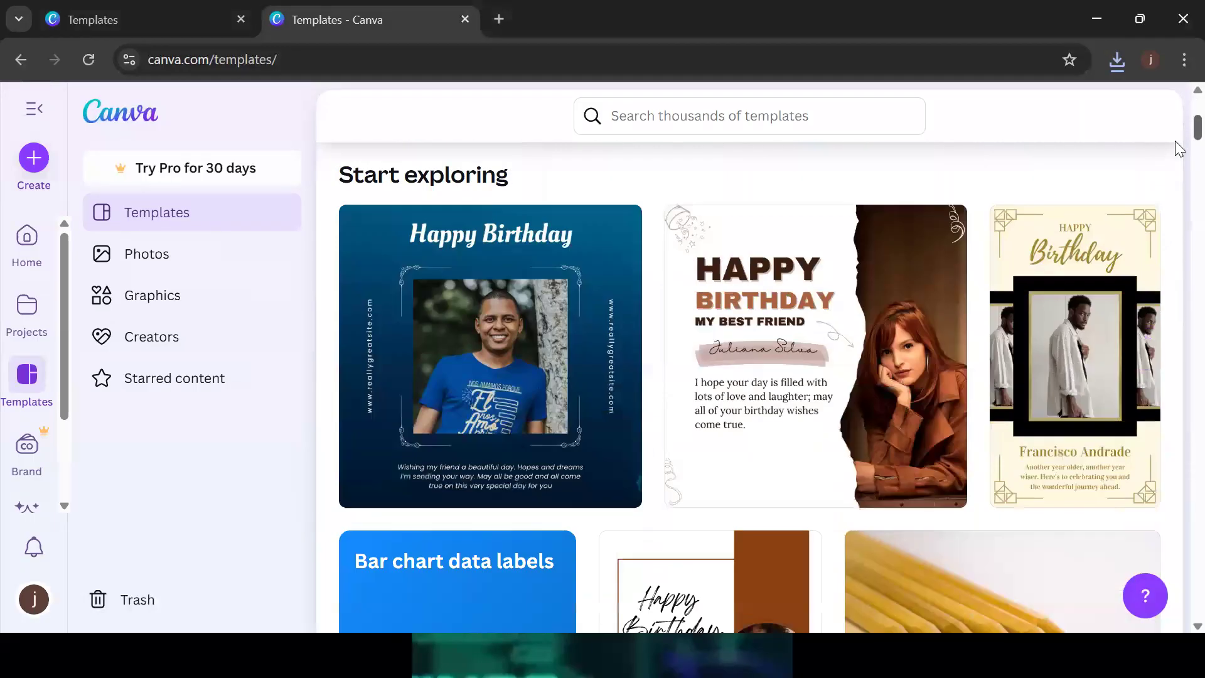
scroll(1177, 138, "up", 4)
scroll(1178, 138, "up", 1)
scroll(1178, 150, "down", 7)
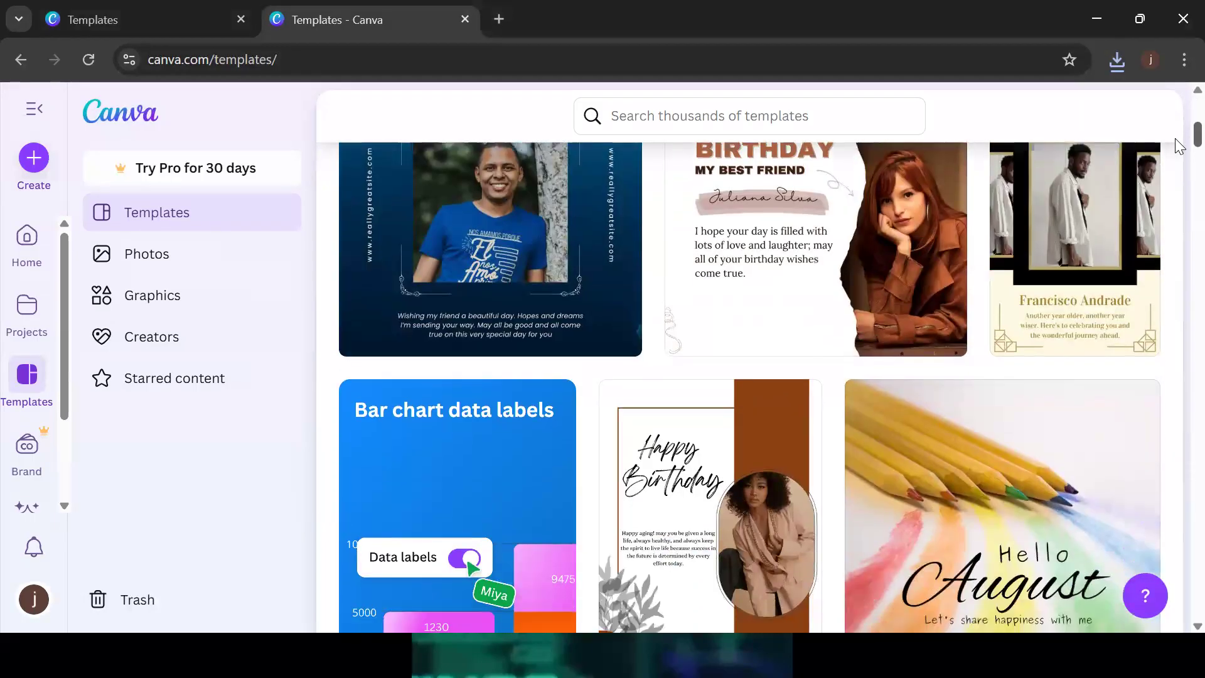
scroll(1178, 160, "down", 8)
scroll(1179, 169, "up", 4)
scroll(1178, 176, "down", 3)
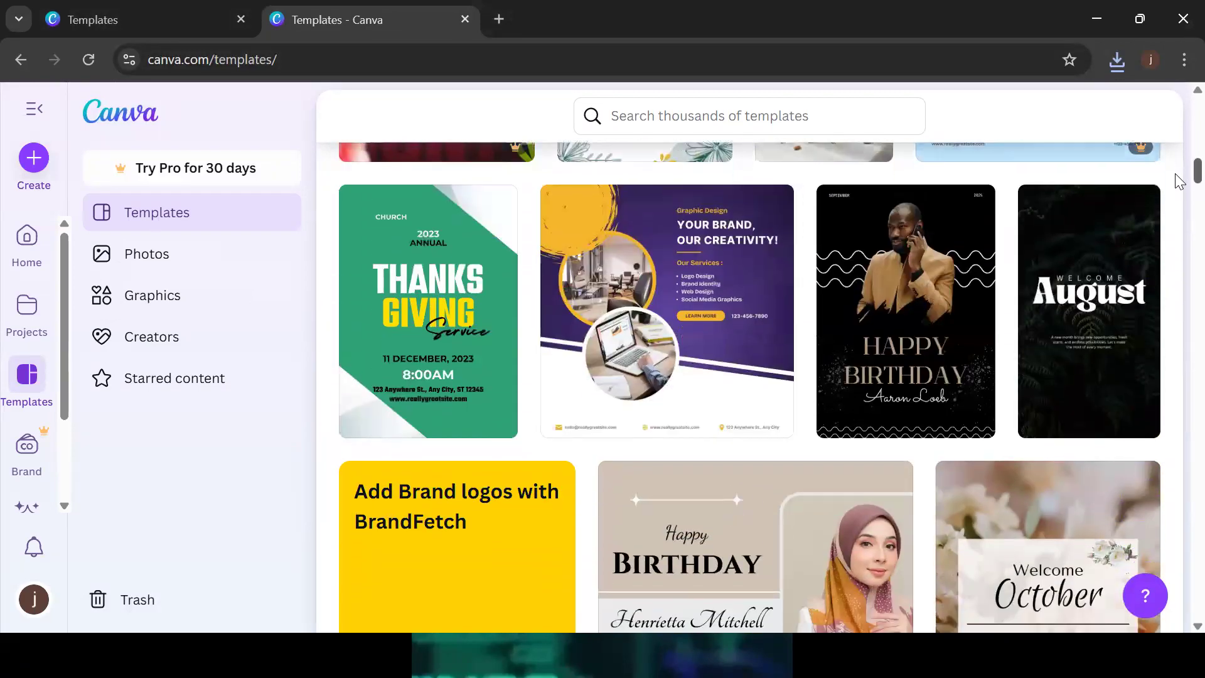
scroll(1179, 179, "up", 1)
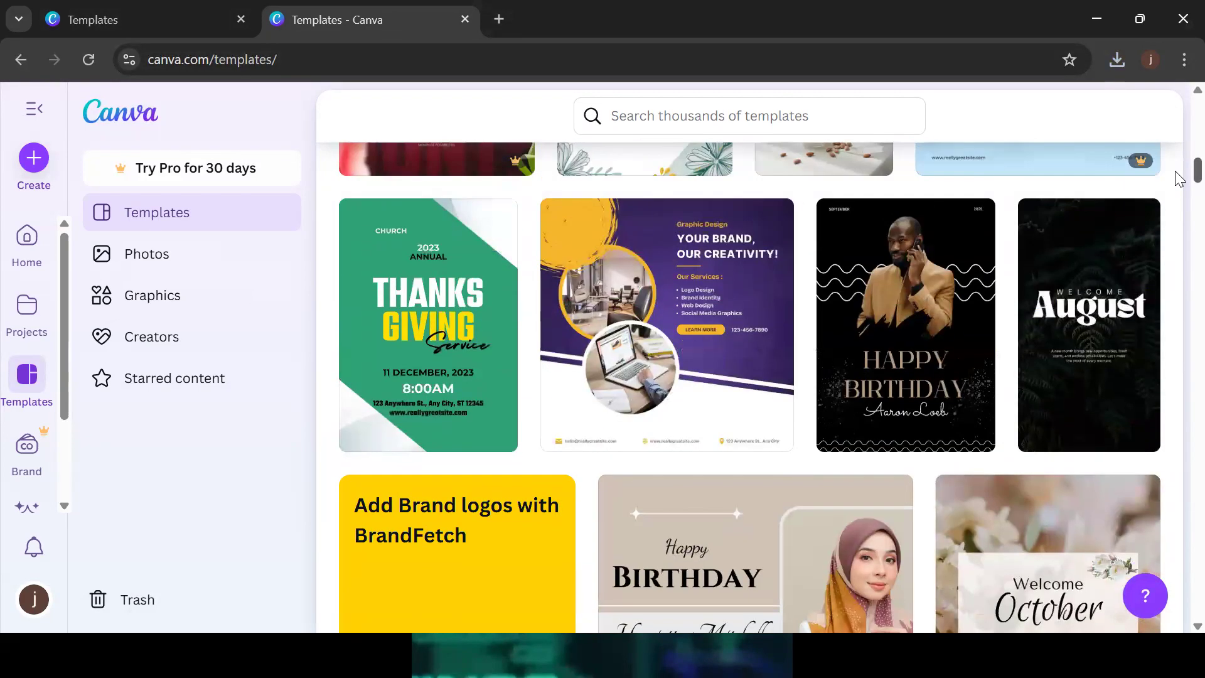
left_click(670, 321)
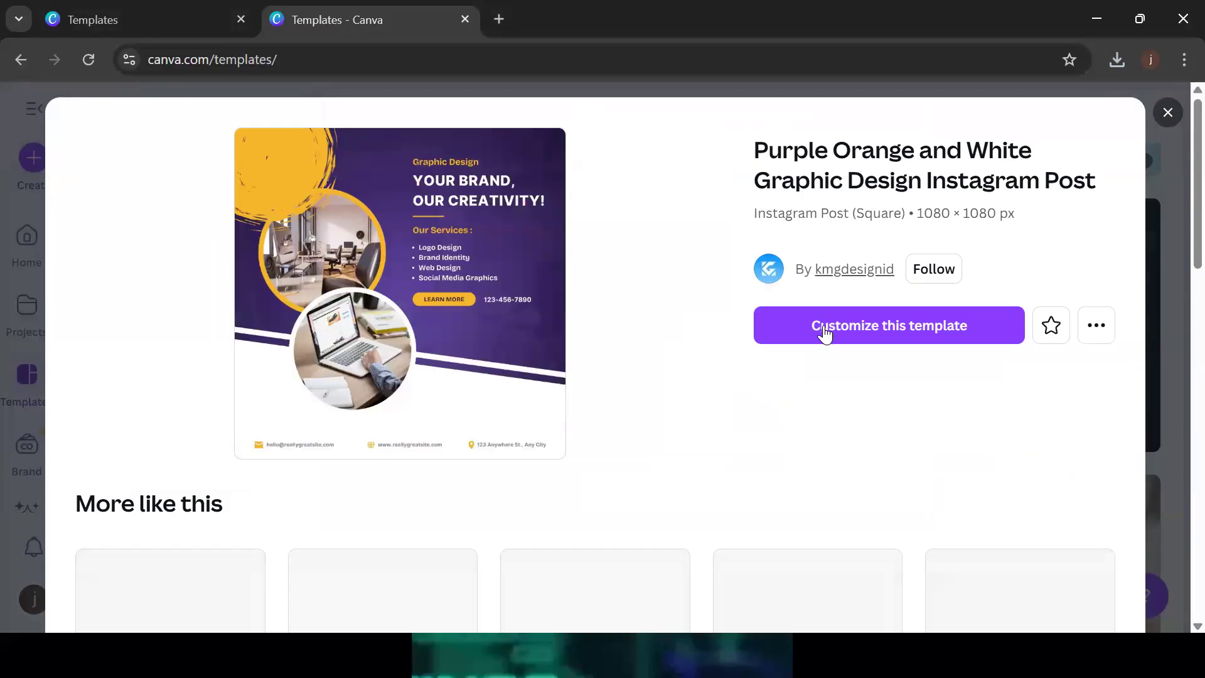
left_click(1165, 113)
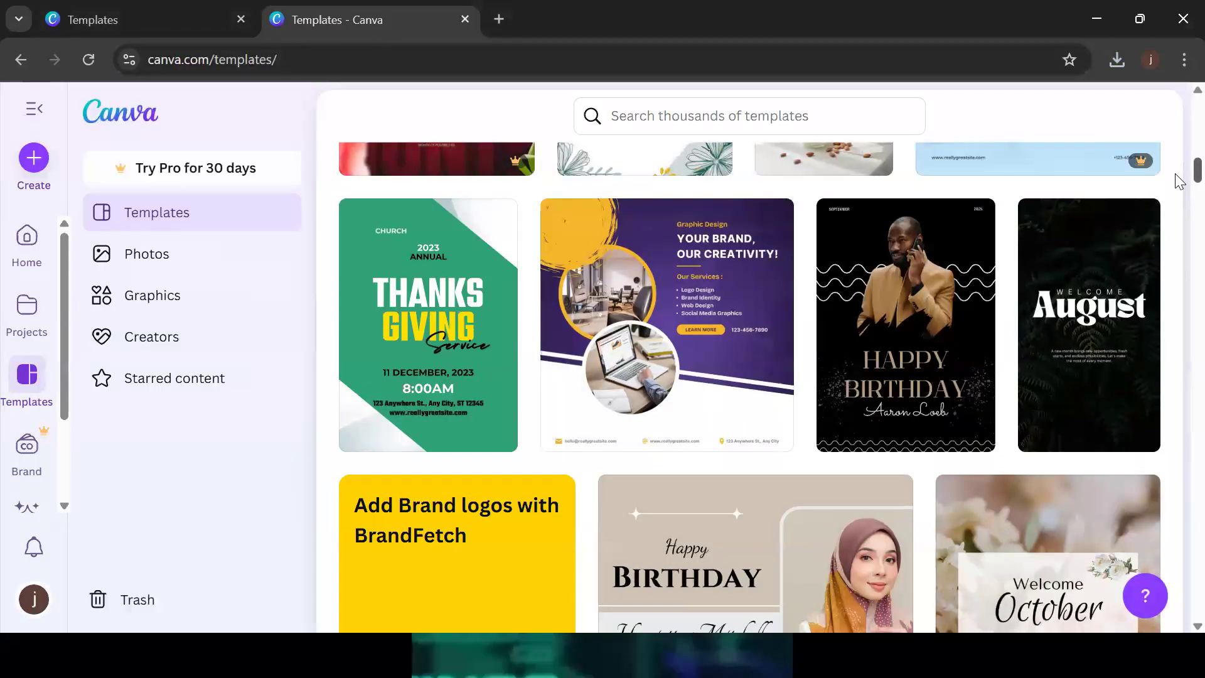
Customize the Purple and White Minimalist Graphic Design Agency Instagram Post template from More like this
scroll(1181, 173, "down", 1)
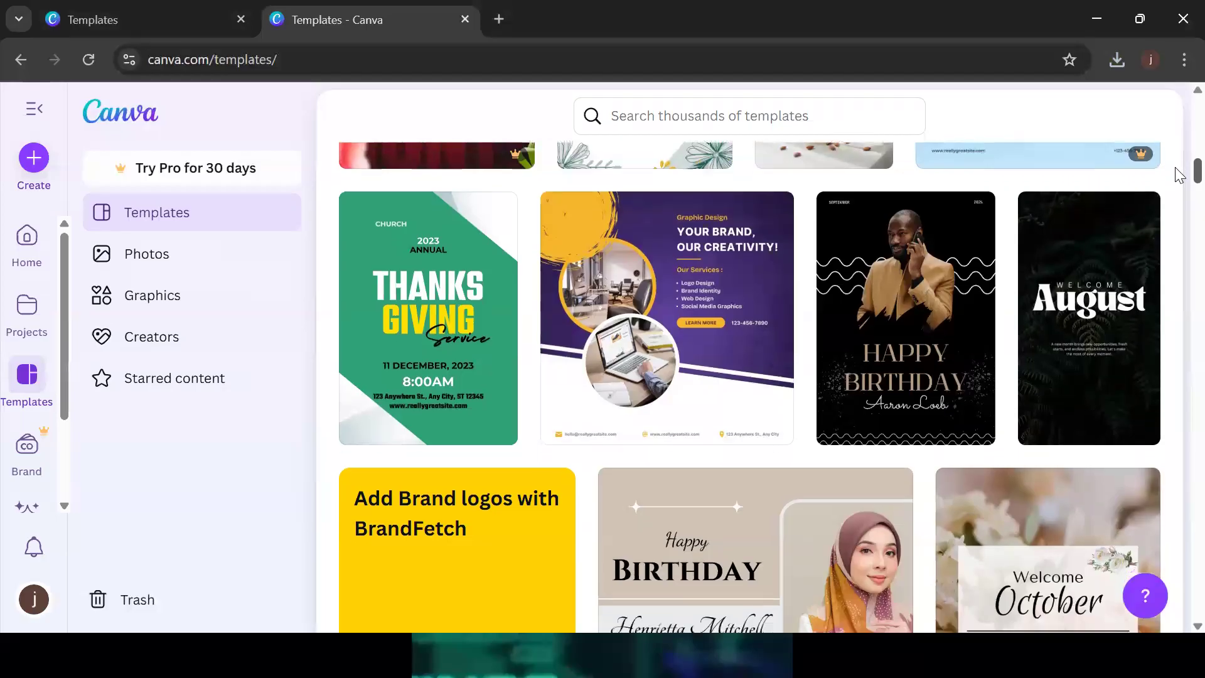
scroll(1180, 173, "down", 3)
scroll(1180, 170, "up", 4)
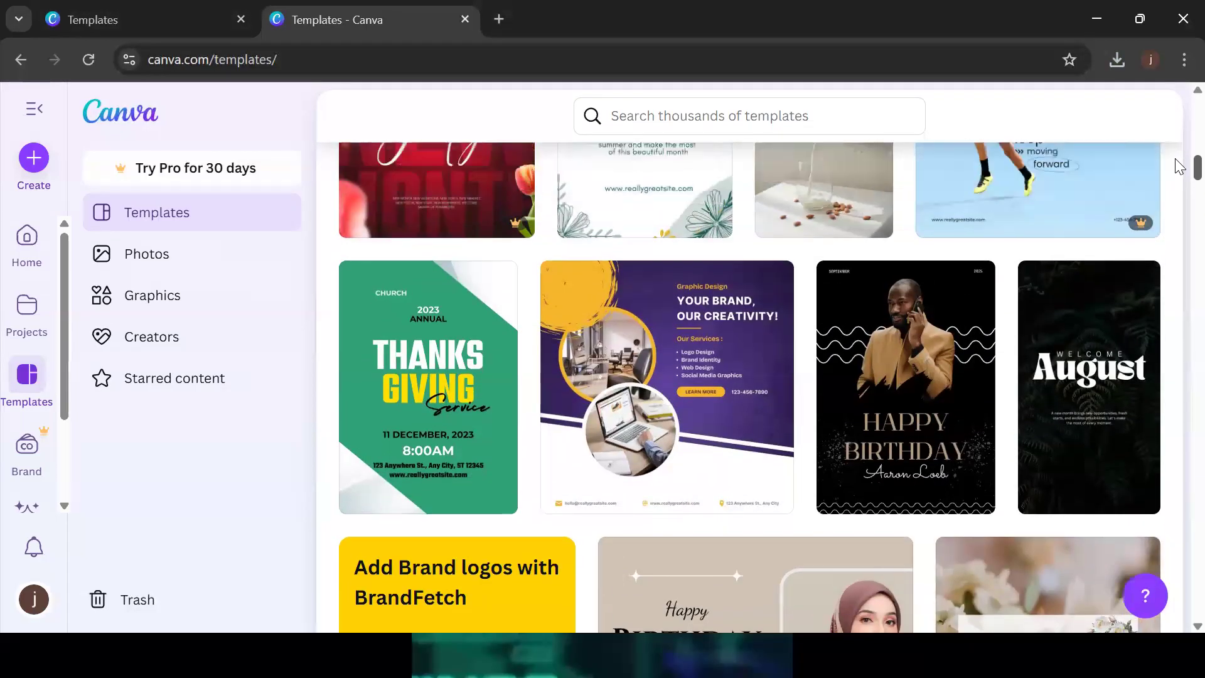
left_click(664, 364)
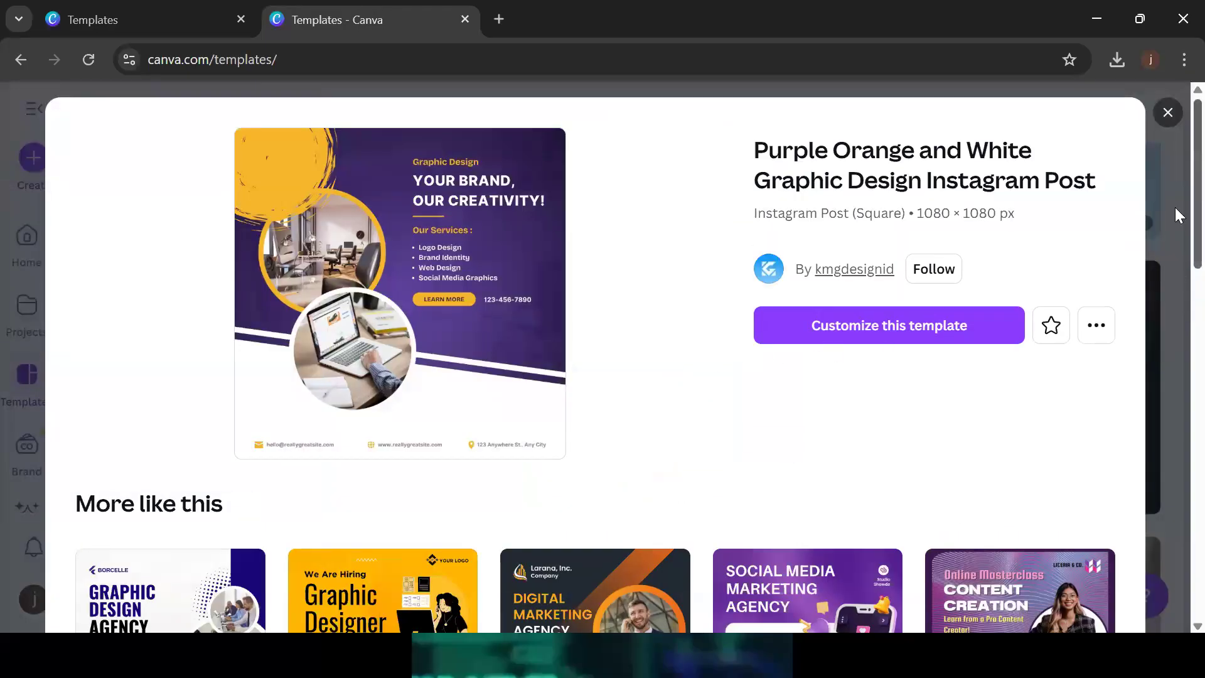
scroll(1176, 226, "down", 3)
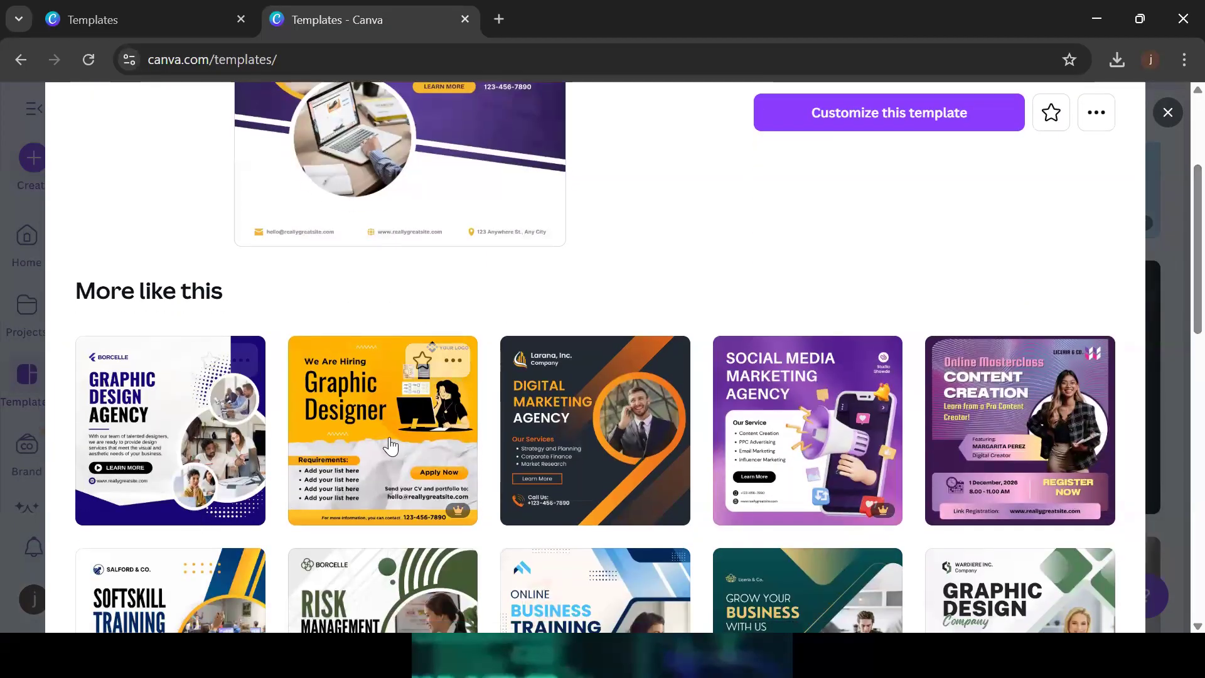
left_click(229, 452)
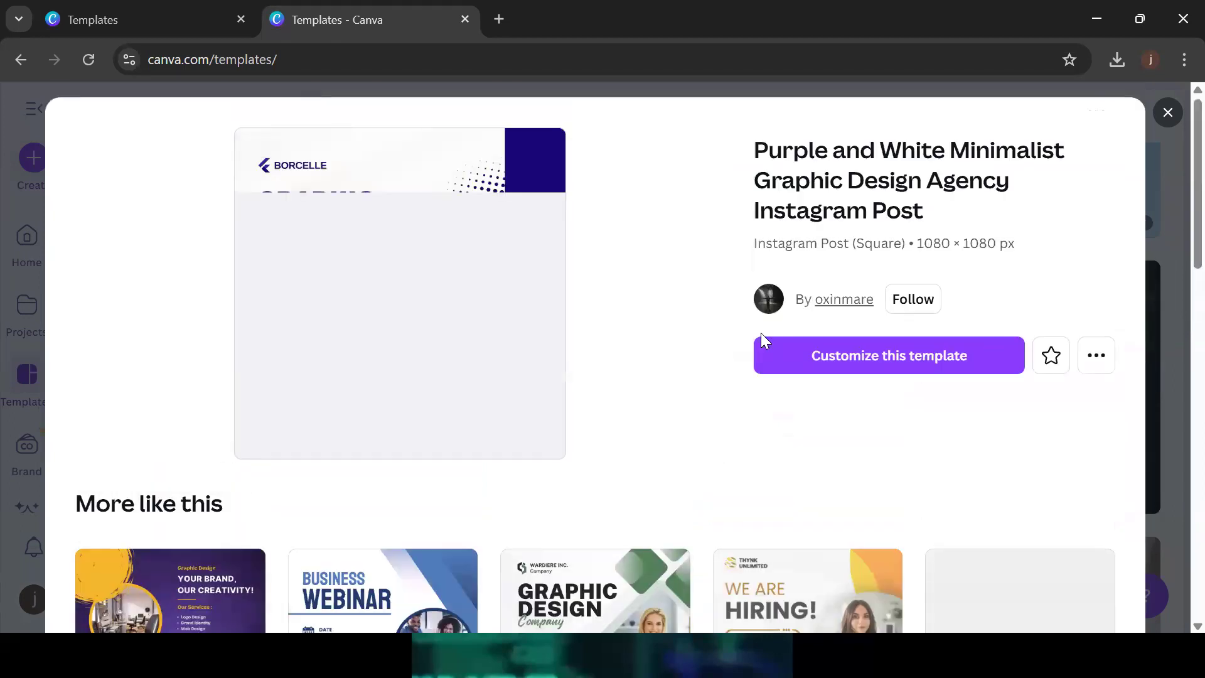
left_click(909, 359)
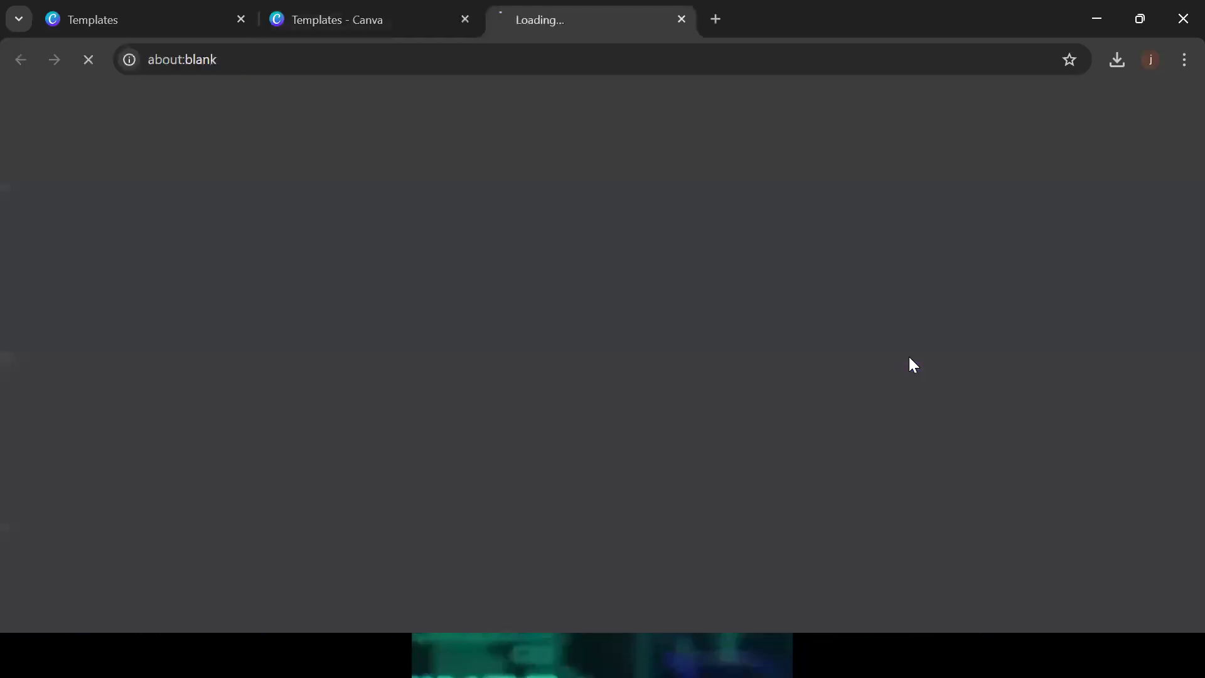
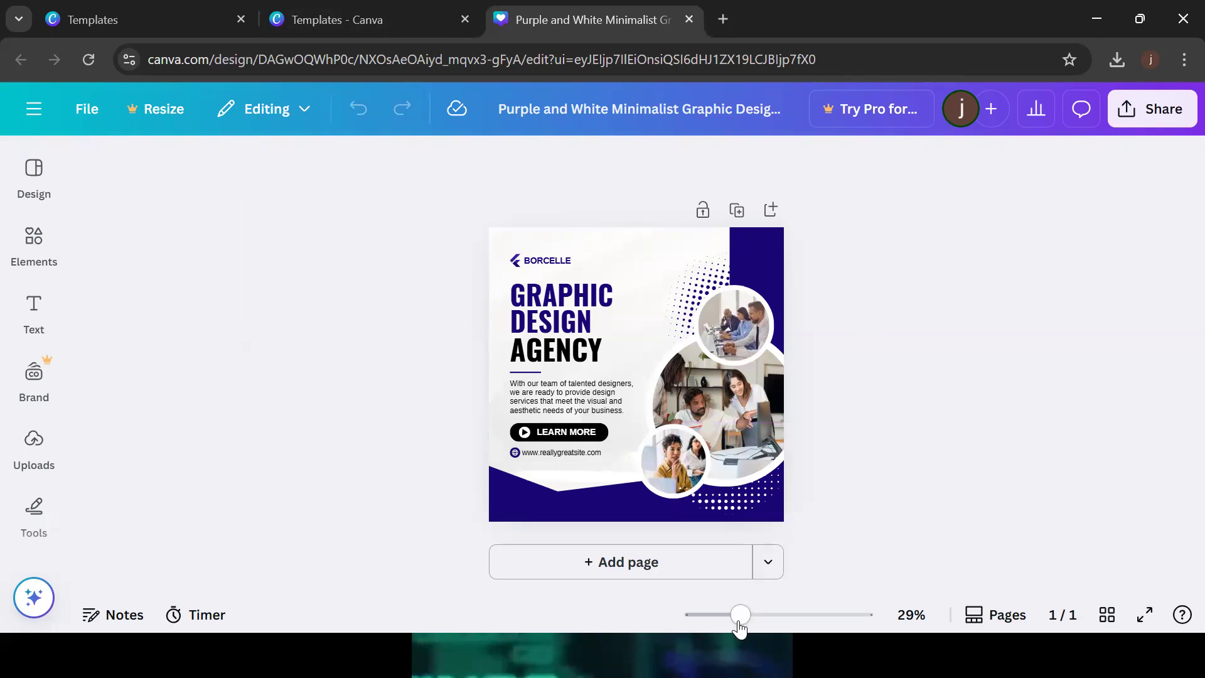
Zoom the Graphic Design Agency post to about 35%, check its team photos, and open Uploads
mouse_move(740, 624)
left_mouse_down()
mouse_move(761, 625)
mouse_move(728, 627)
mouse_move(748, 634)
left_mouse_up()
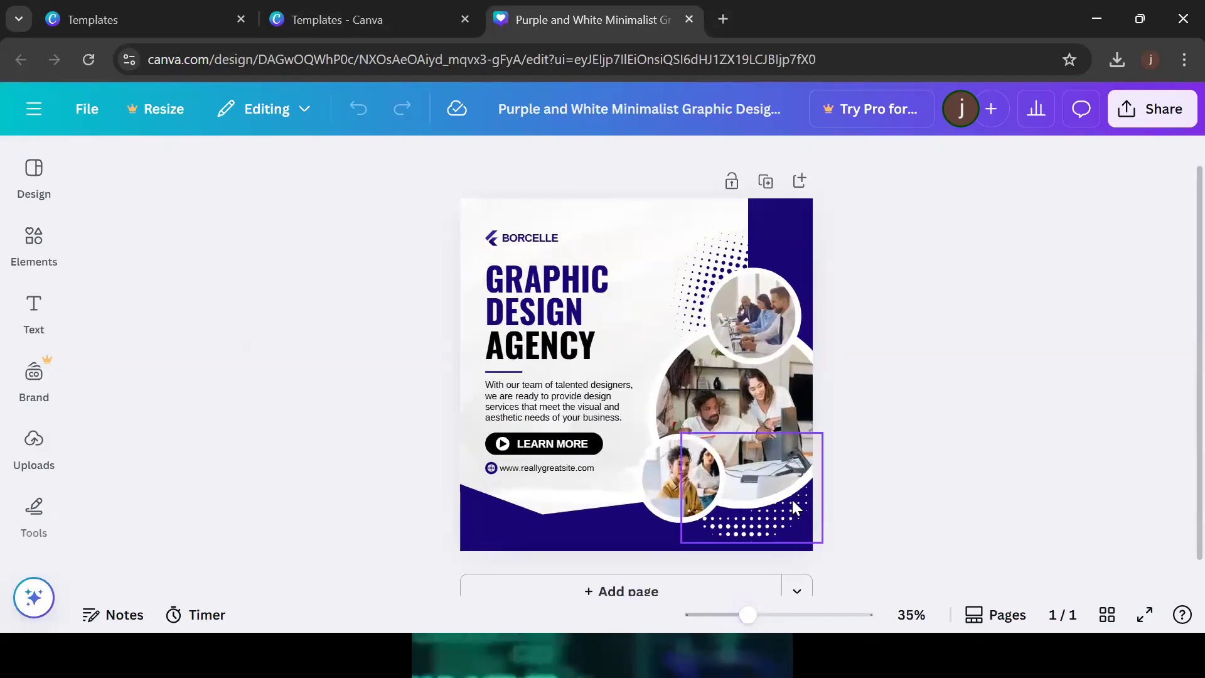
left_click(772, 310)
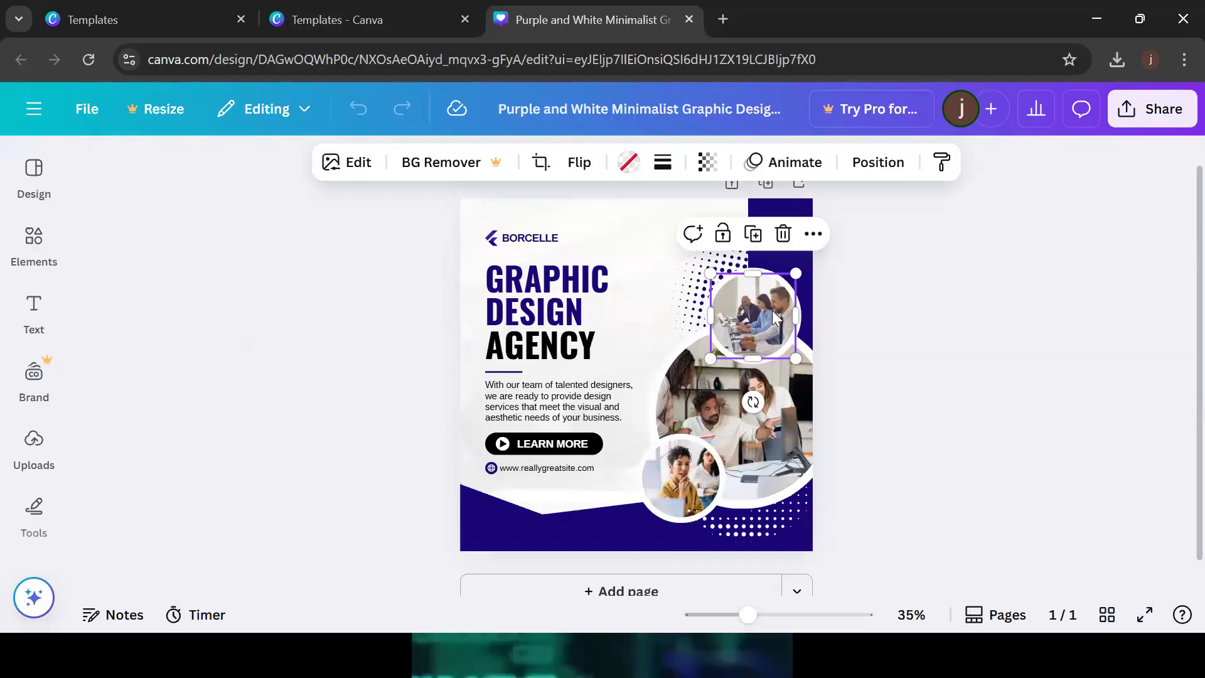
left_click(763, 422)
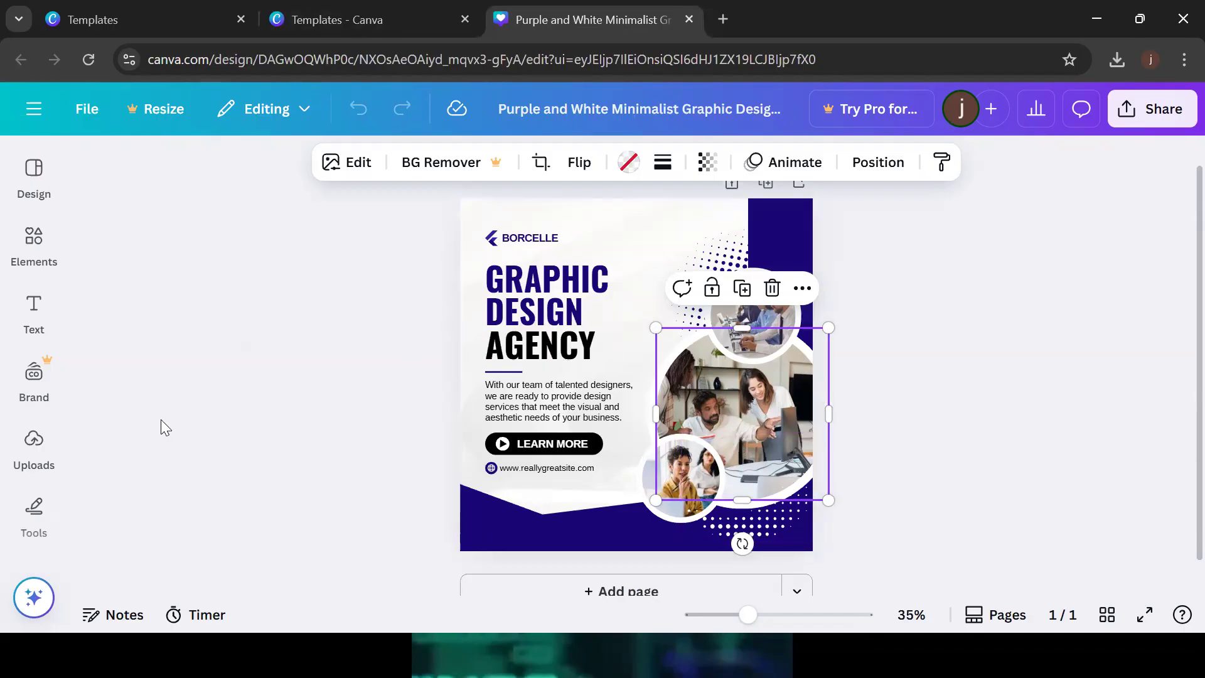
left_click(41, 456)
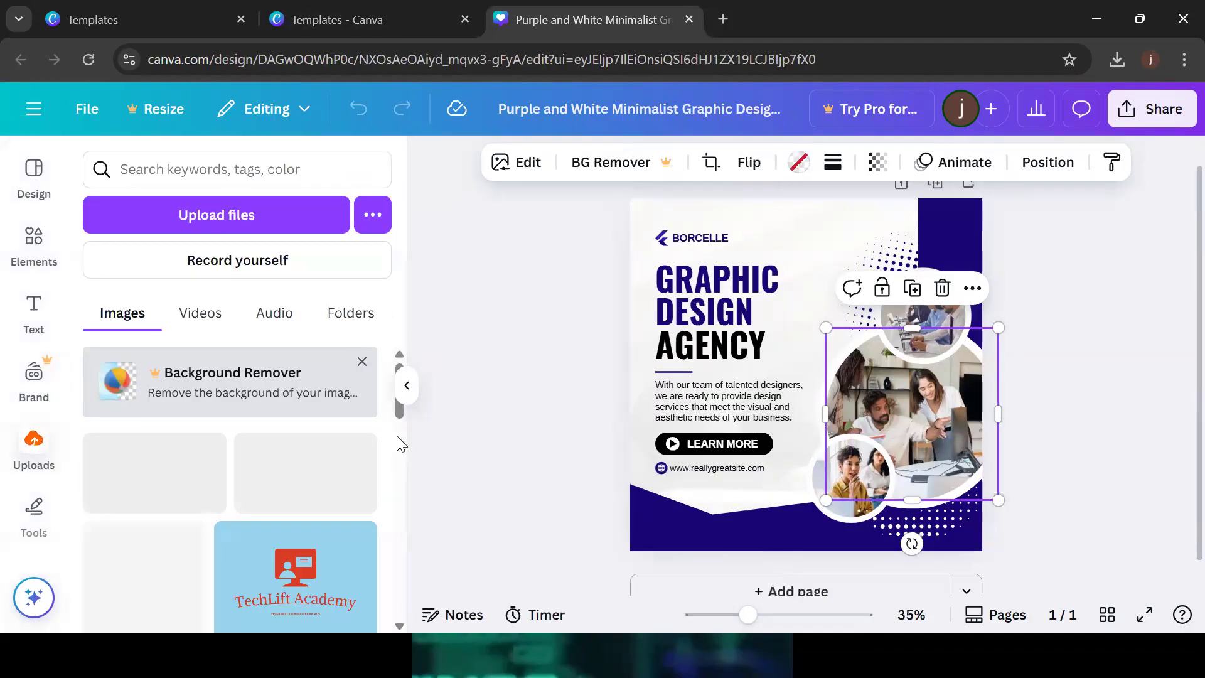
Fill the top circle with the headphones learner photo after trying the Pay Per Click image
mouse_move(403, 424)
left_mouse_down()
mouse_move(398, 461)
mouse_move(396, 423)
left_mouse_up()
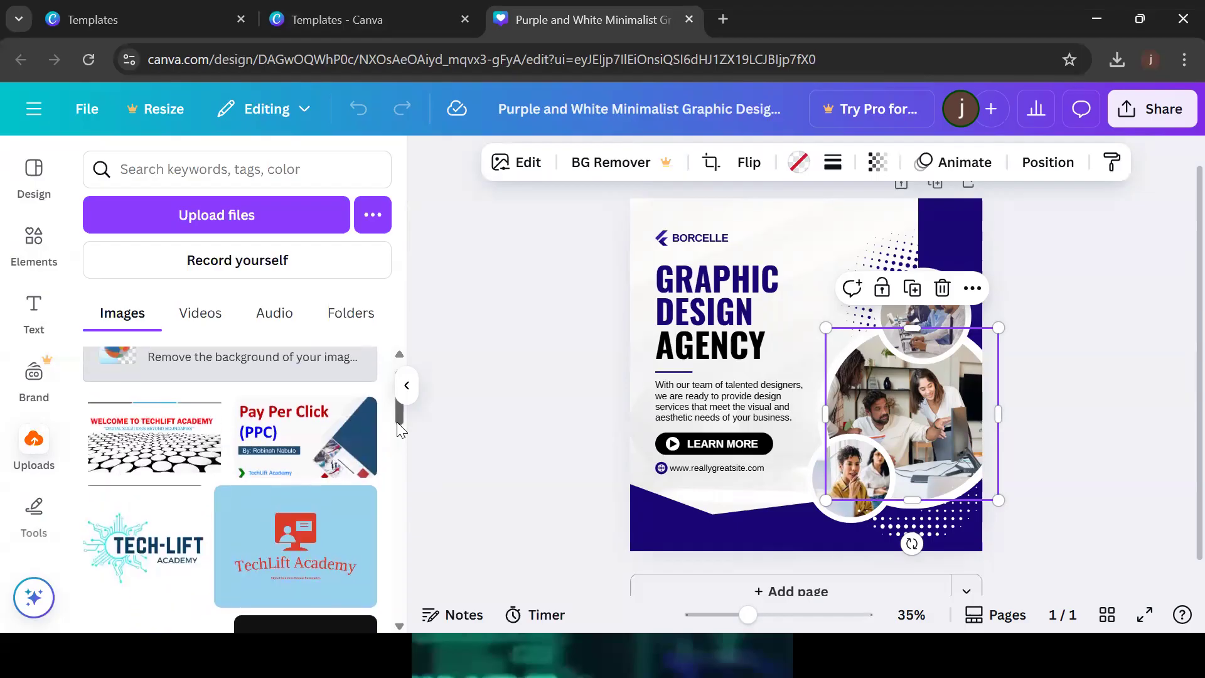
left_click_drag(161, 555, 878, 401)
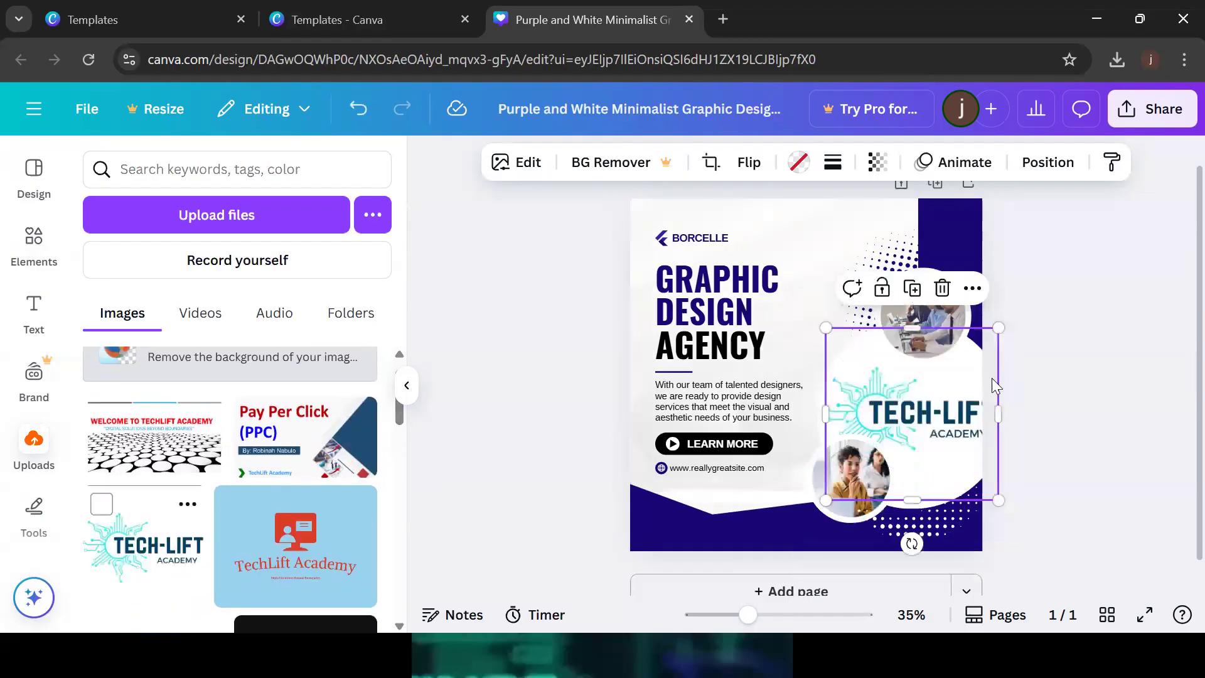
left_click(1178, 387)
left_click_drag(282, 430, 940, 318)
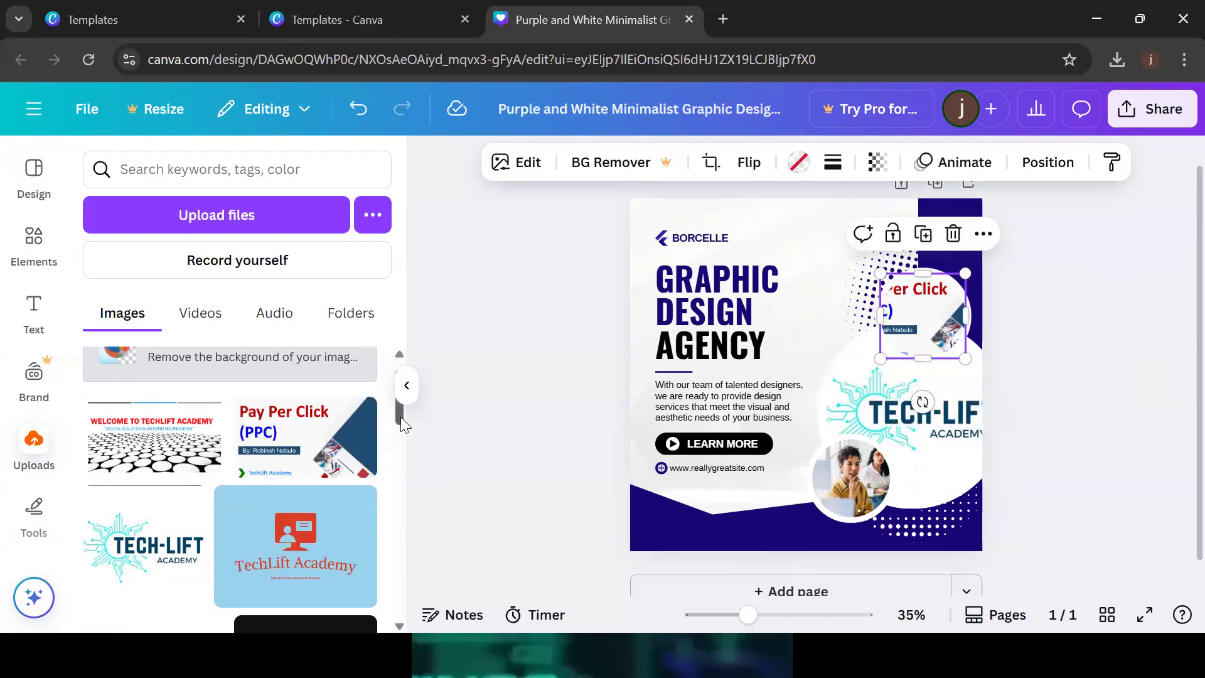
left_click_drag(400, 417, 411, 507)
left_click_drag(327, 555, 923, 319)
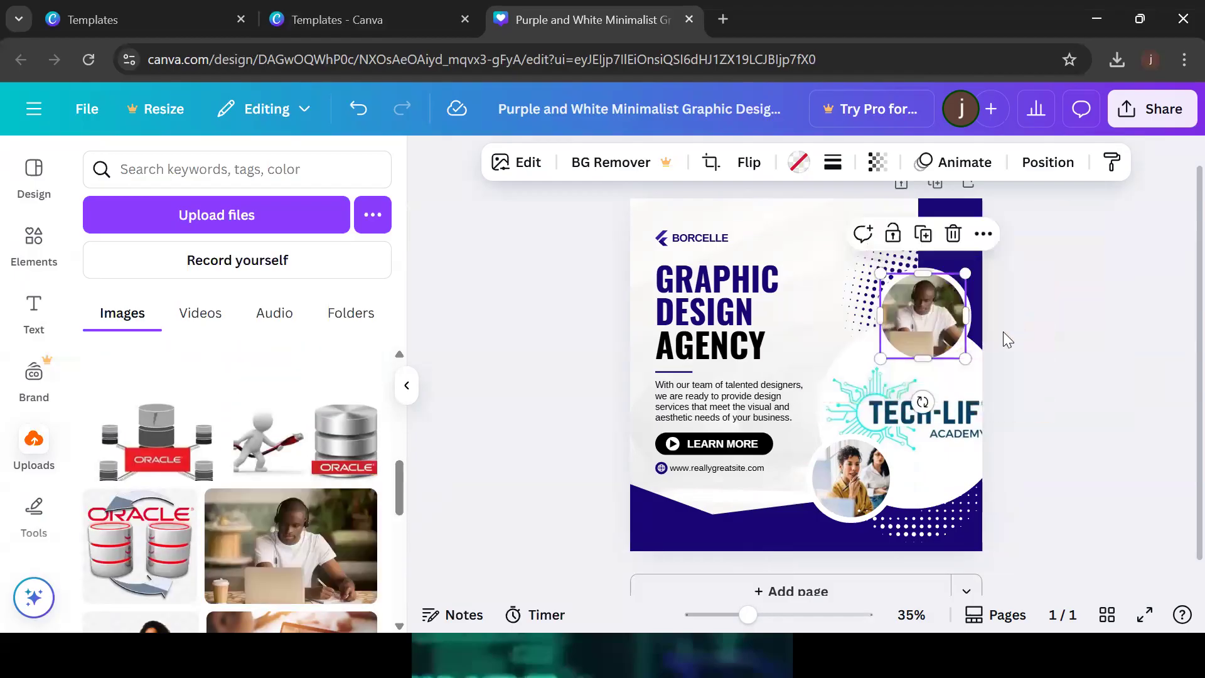
left_click(1003, 331)
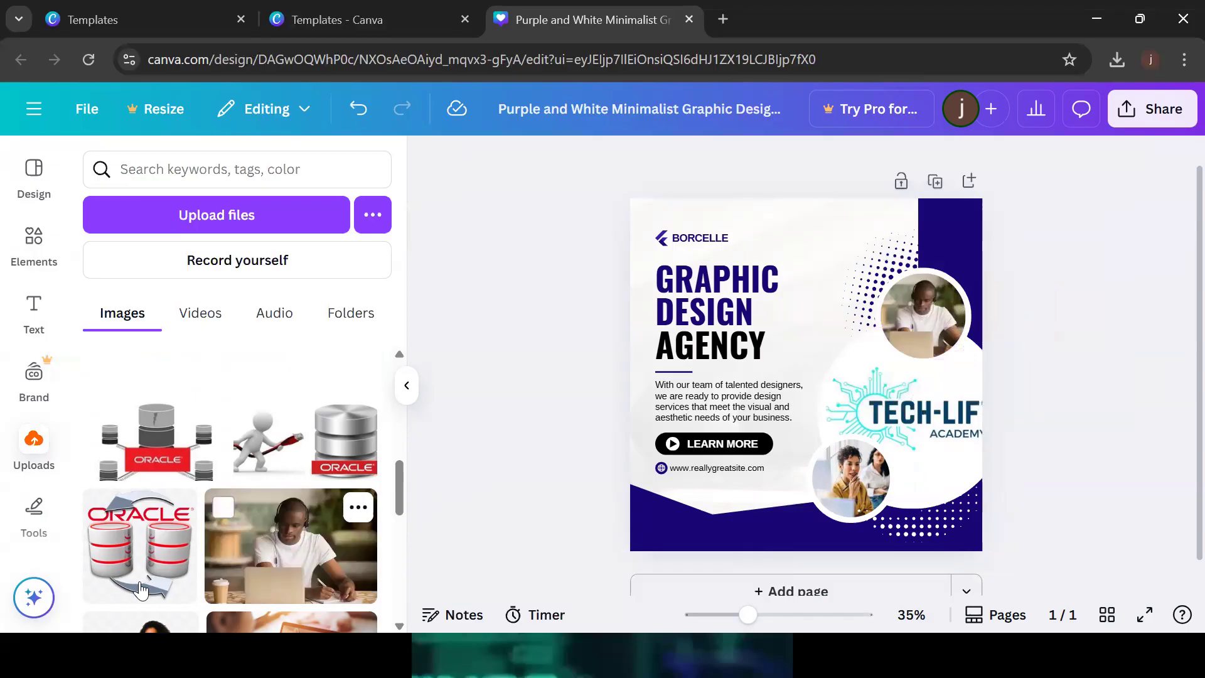
Put the Oracle database image in the small circle and an Oracle server picture in the large one
left_click_drag(140, 590, 849, 477)
left_click(1119, 425)
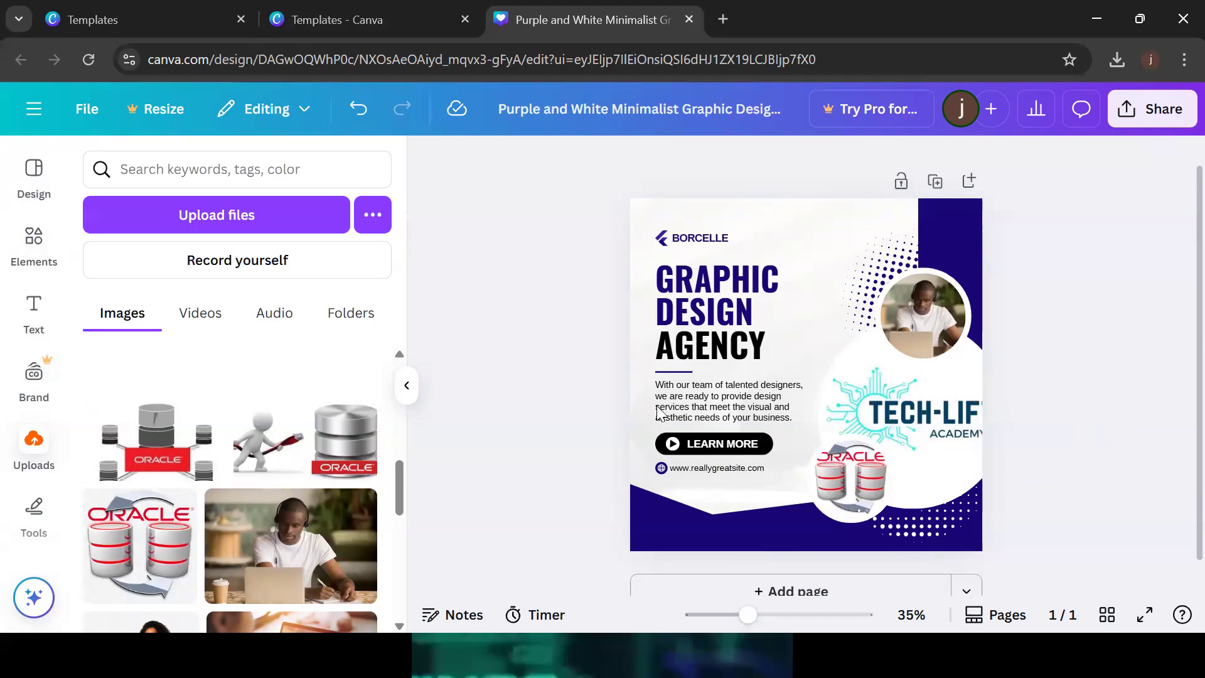
left_click_drag(331, 452, 899, 408)
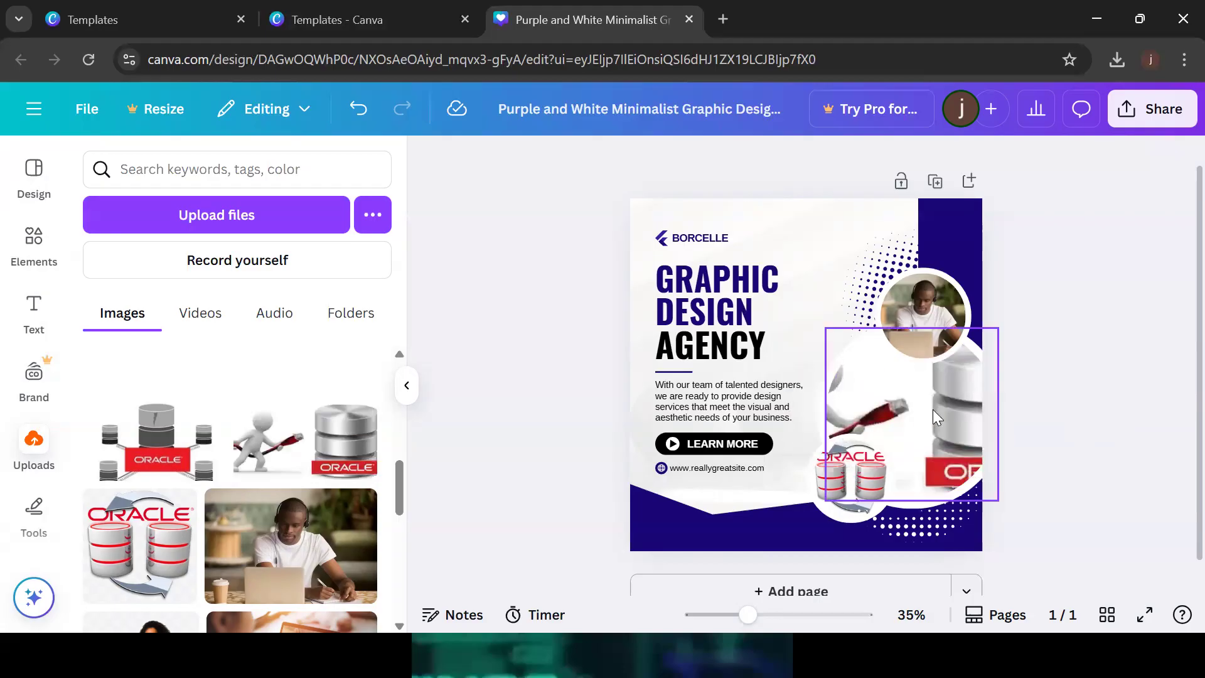
left_click_drag(933, 410, 933, 410)
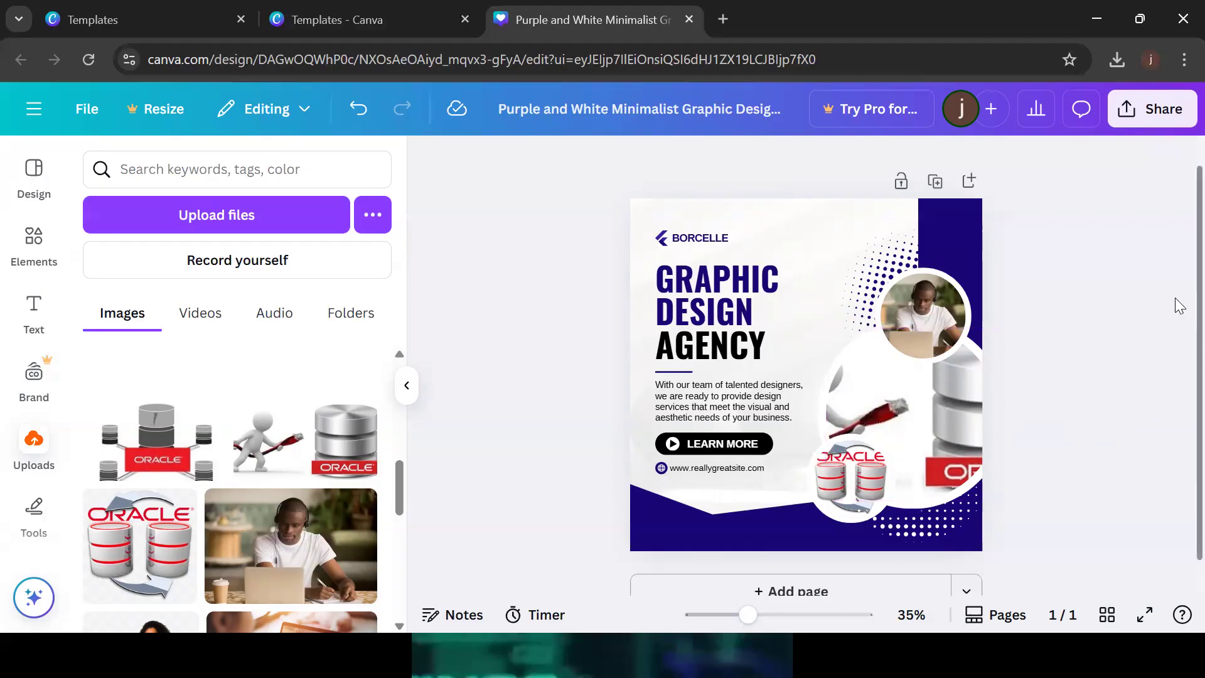
scroll(1176, 305, "down", 1)
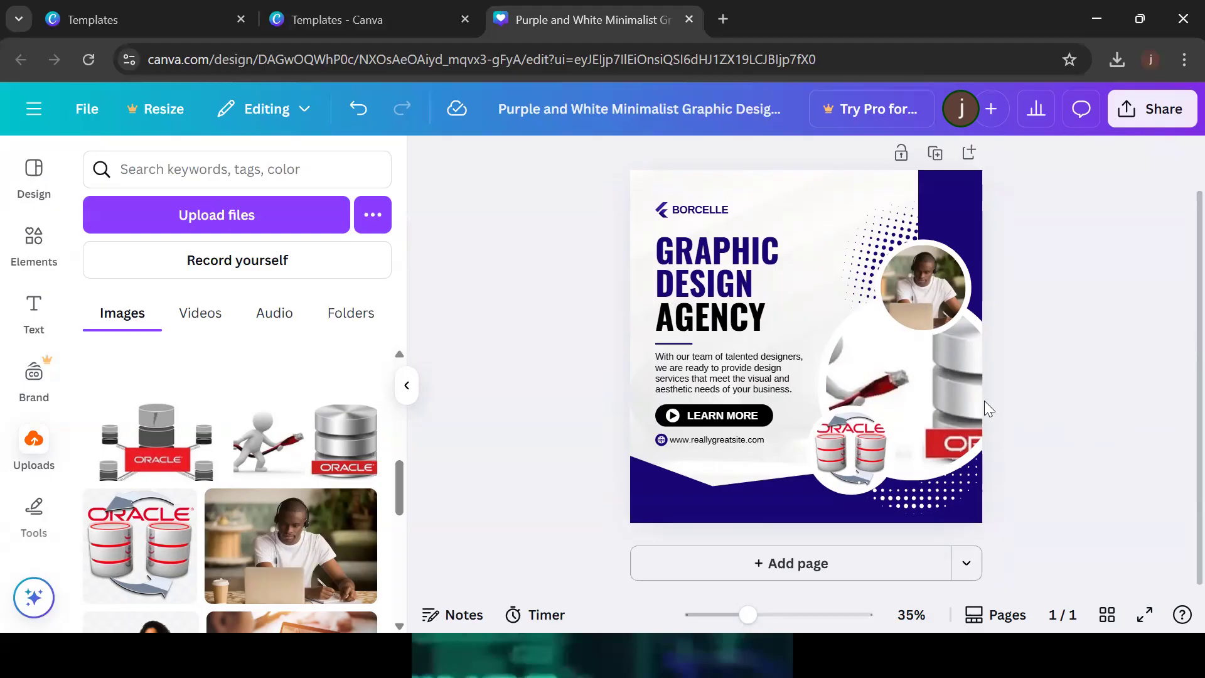
left_click(956, 391)
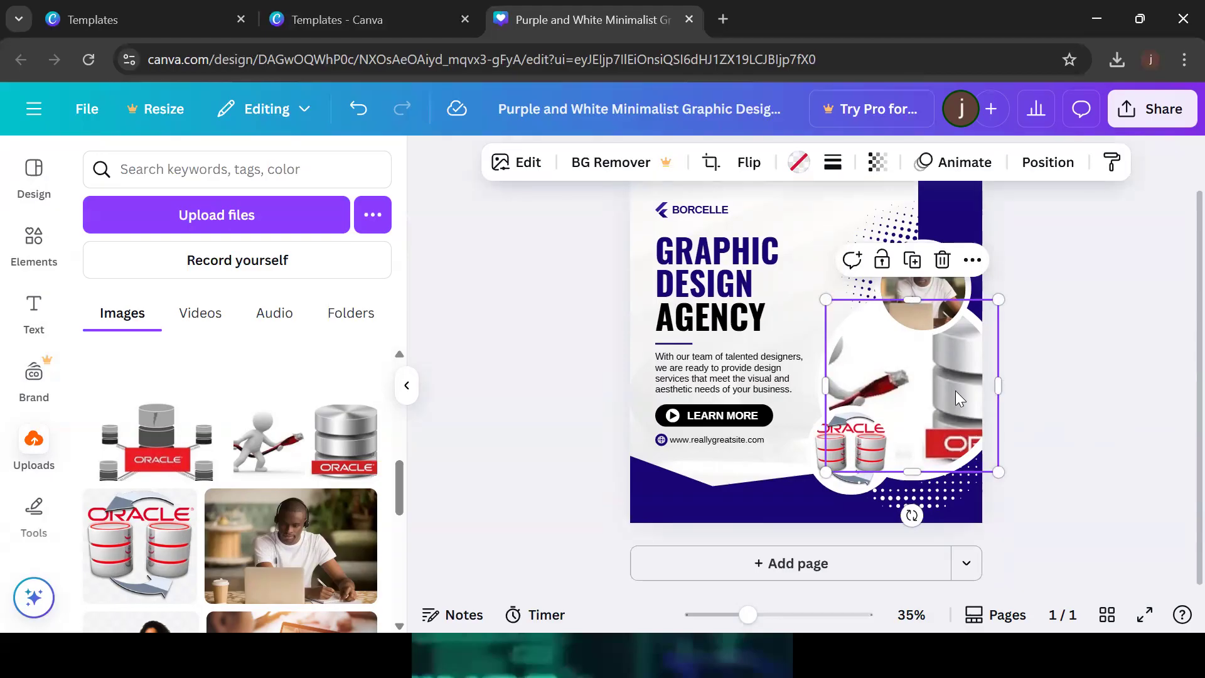
left_click(1108, 373)
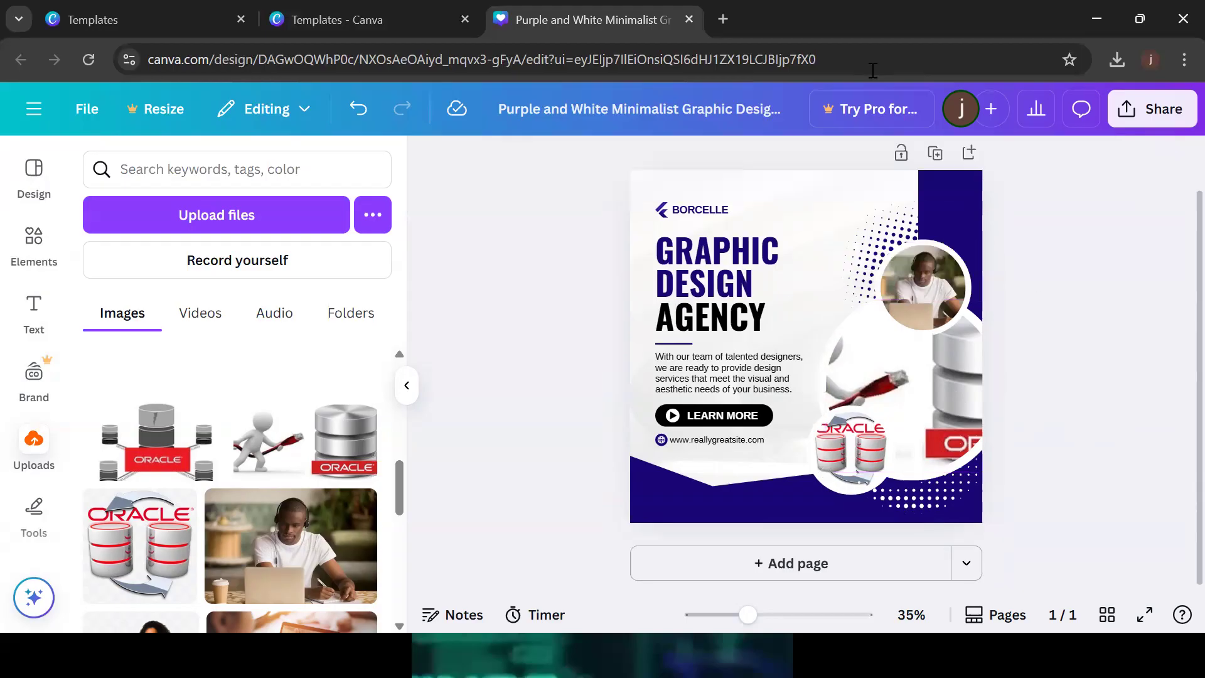
left_click(256, 215)
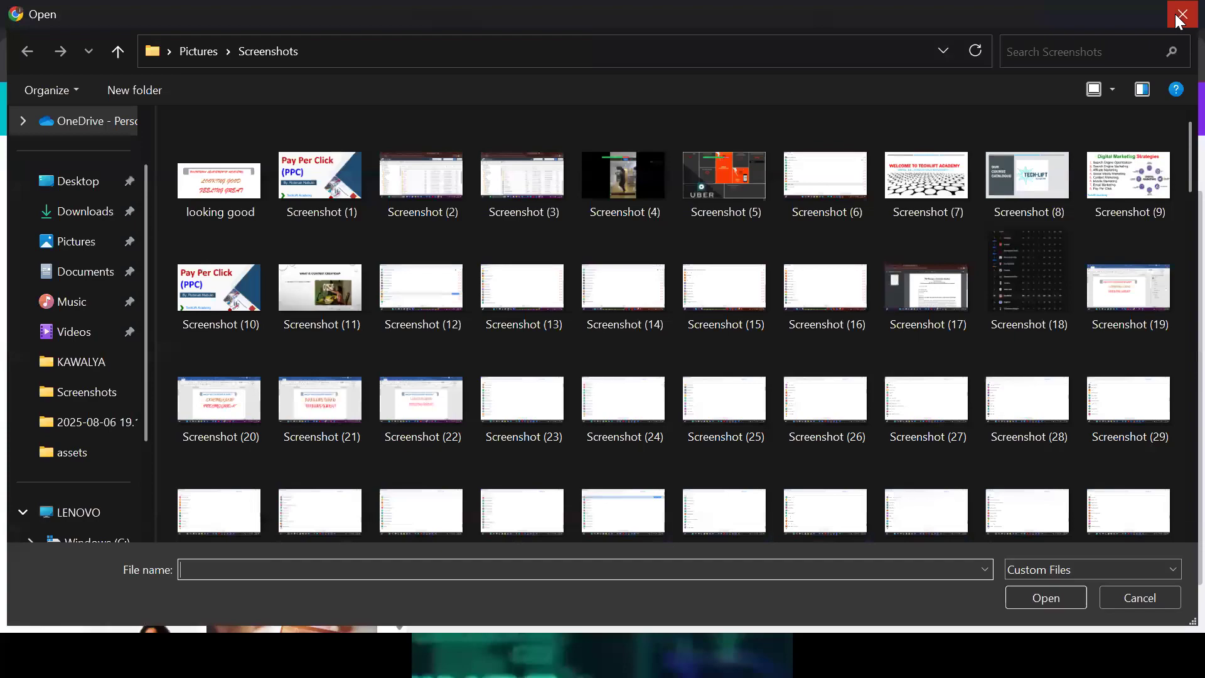
Close the Windows Open dialog without uploading any file
left_click(1180, 17)
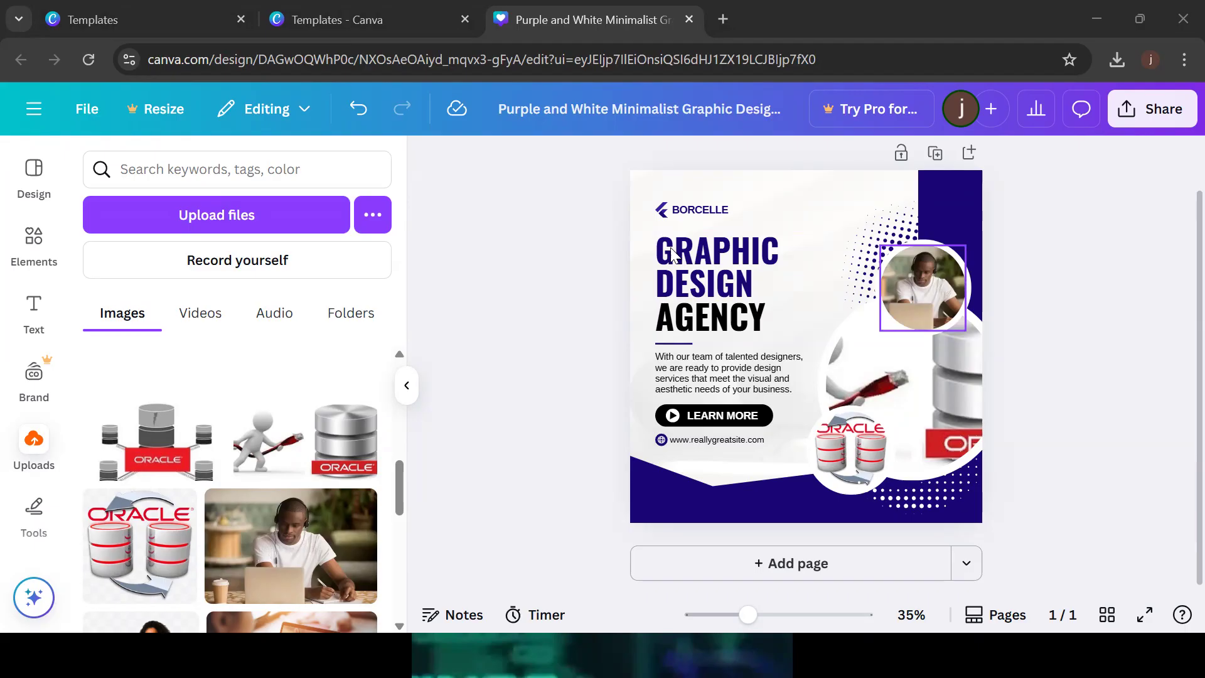
Undo to the template photos, then put the headphones learner in the large circle and Oracle servers on top
left_click(354, 113)
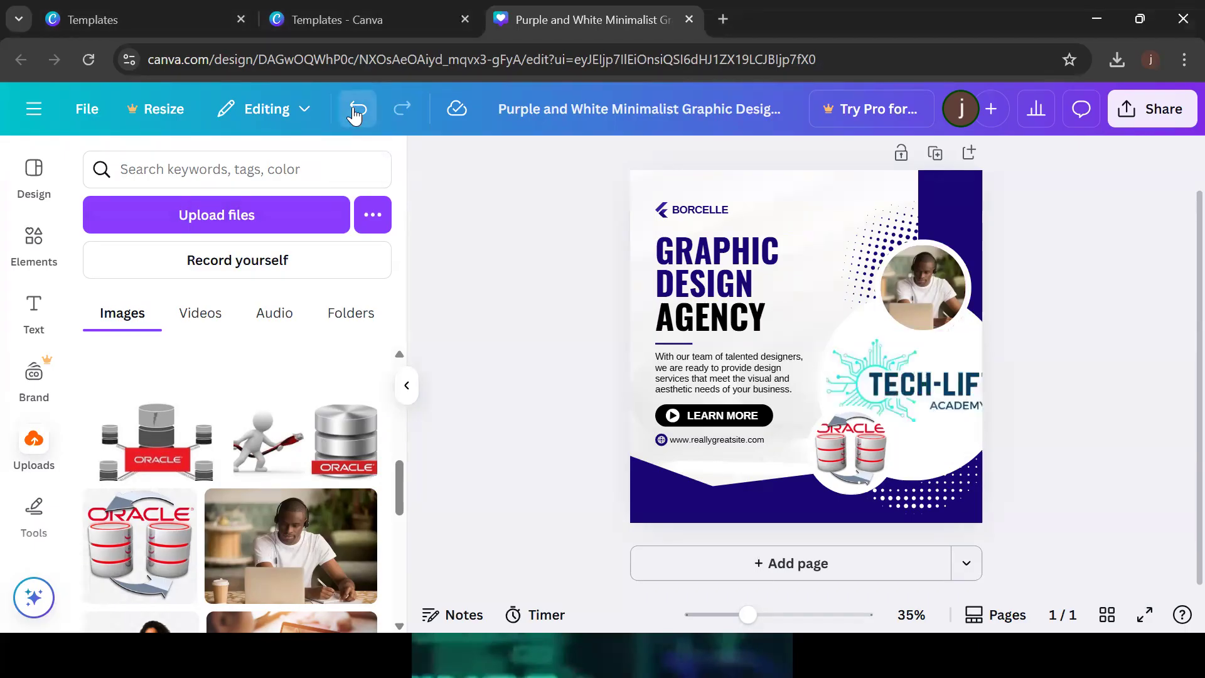
left_click(355, 111)
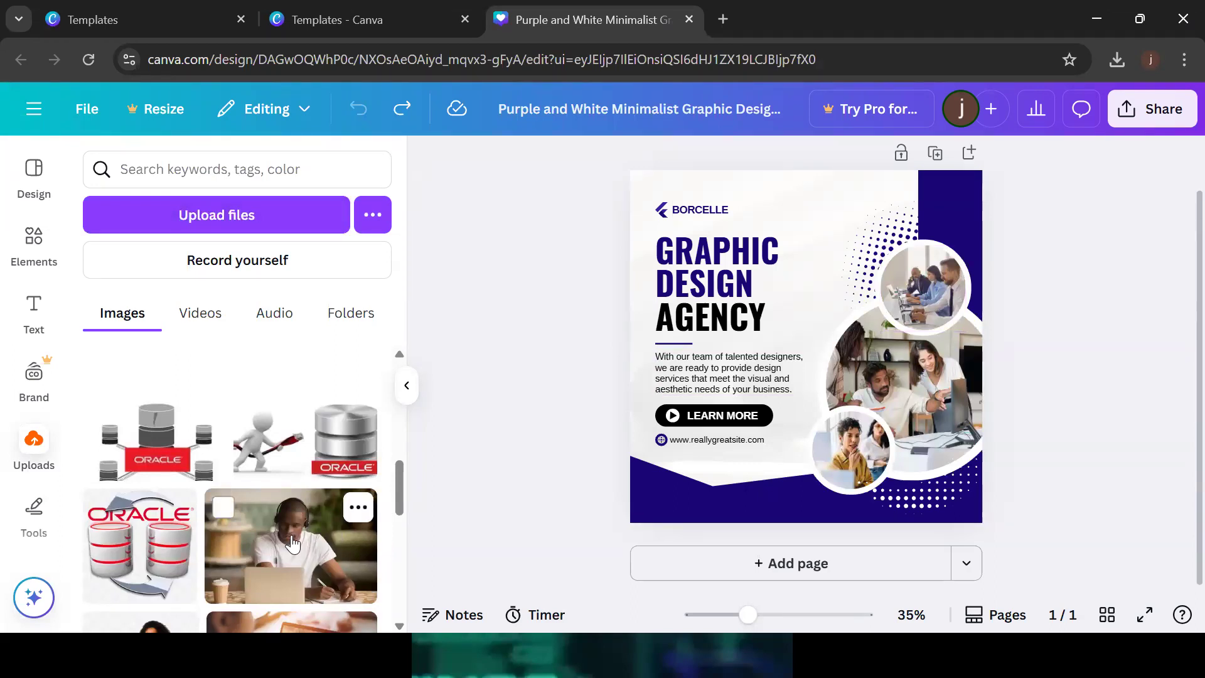
left_click_drag(292, 544, 880, 366)
left_click_drag(169, 443, 911, 287)
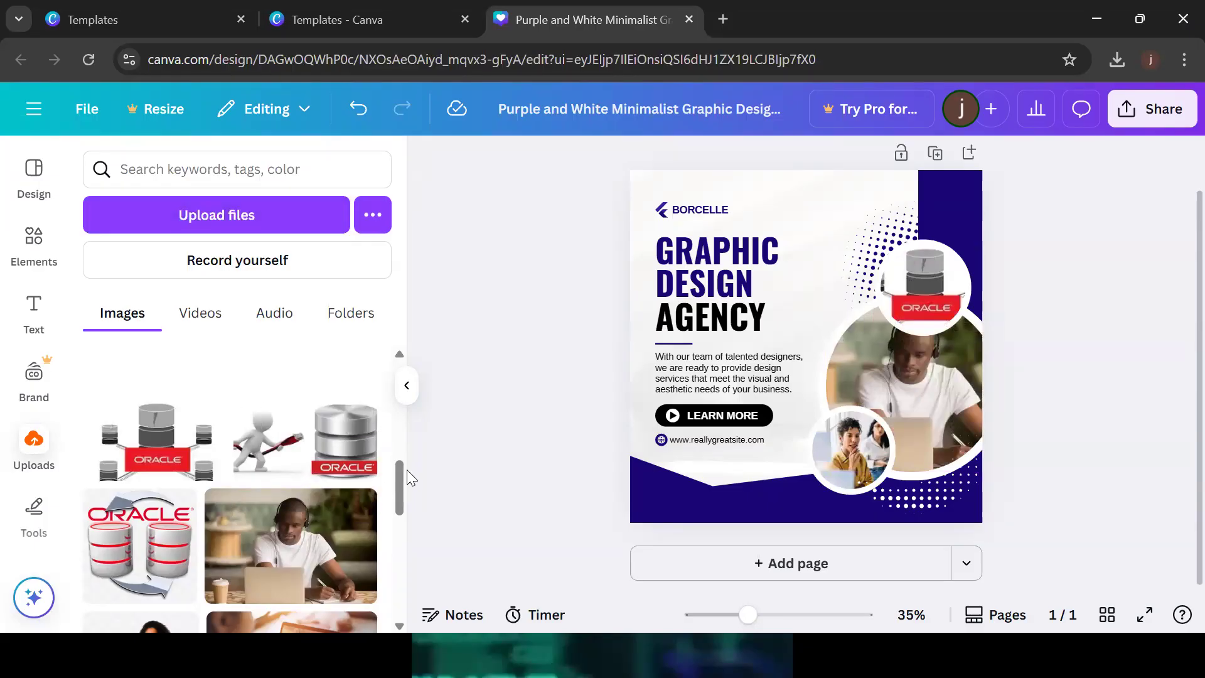
Place the woman-with-Oracle-laptop photo into the small circle
left_click_drag(403, 476, 403, 497)
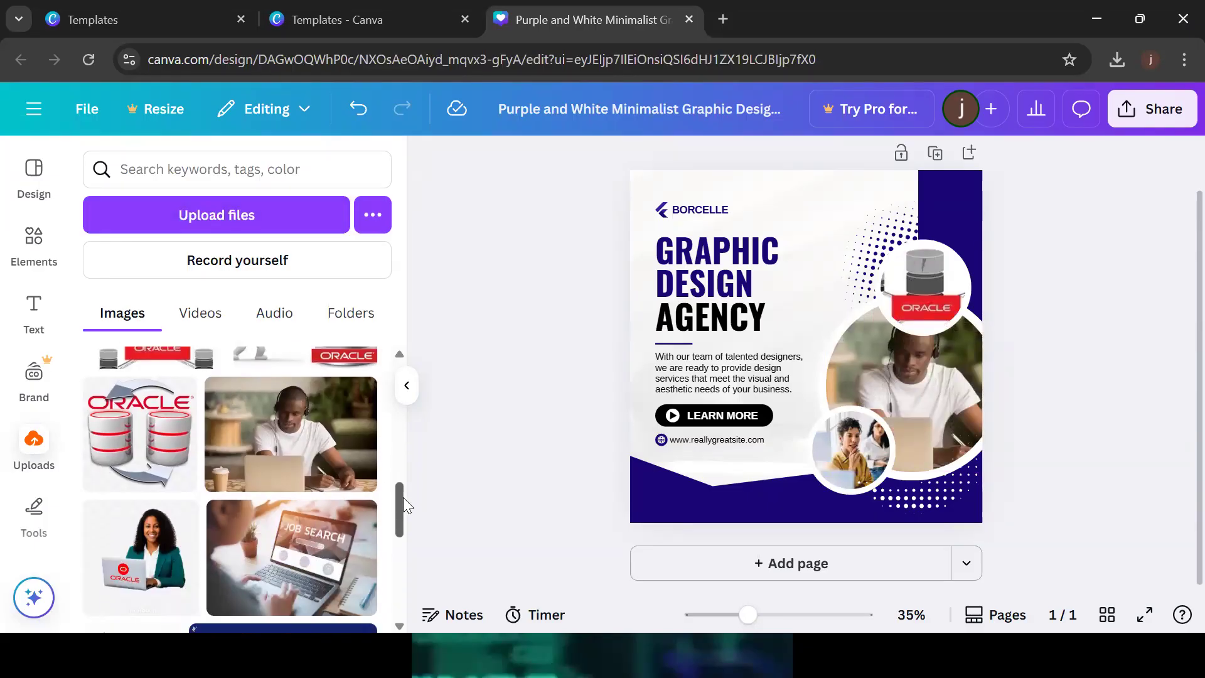
left_click_drag(126, 590, 853, 447)
left_click(1179, 308)
left_click_drag(946, 457, 849, 448)
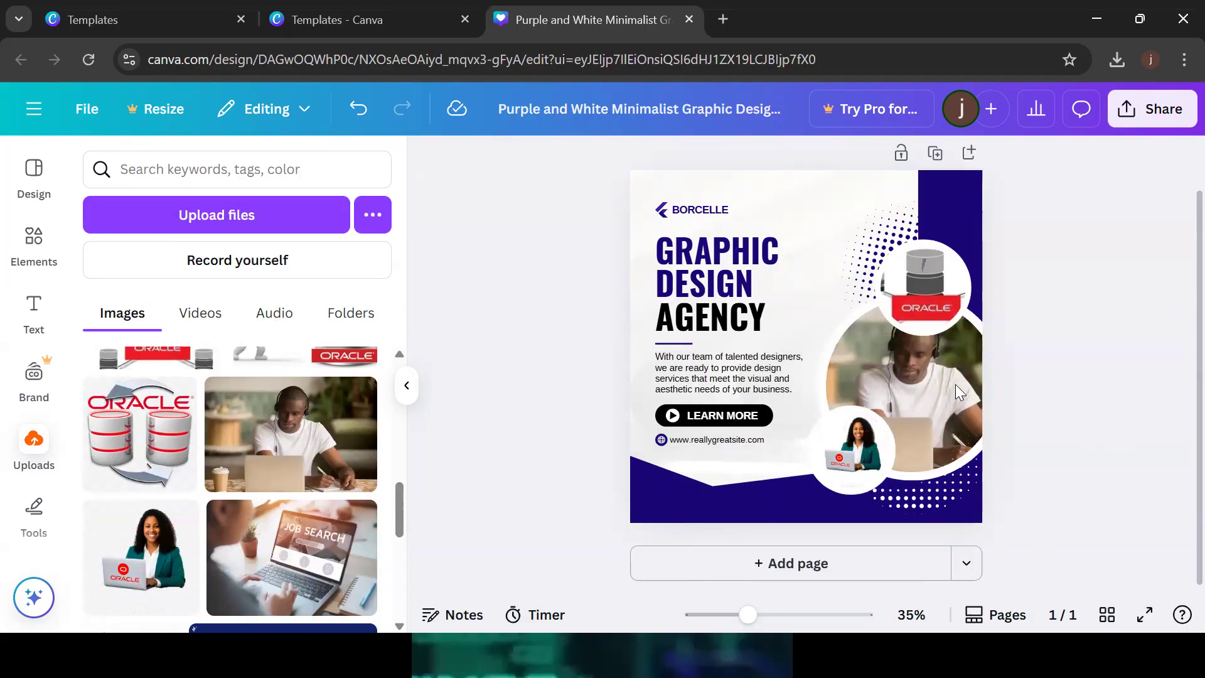
left_click(926, 377)
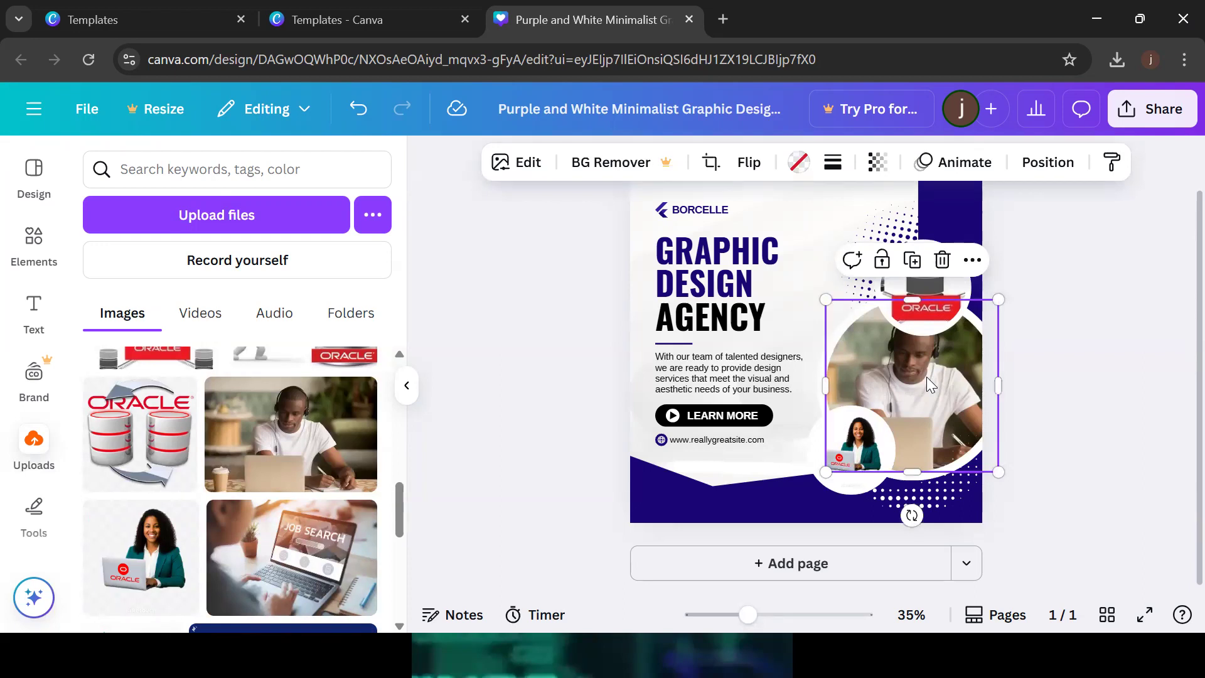
left_click(1127, 382)
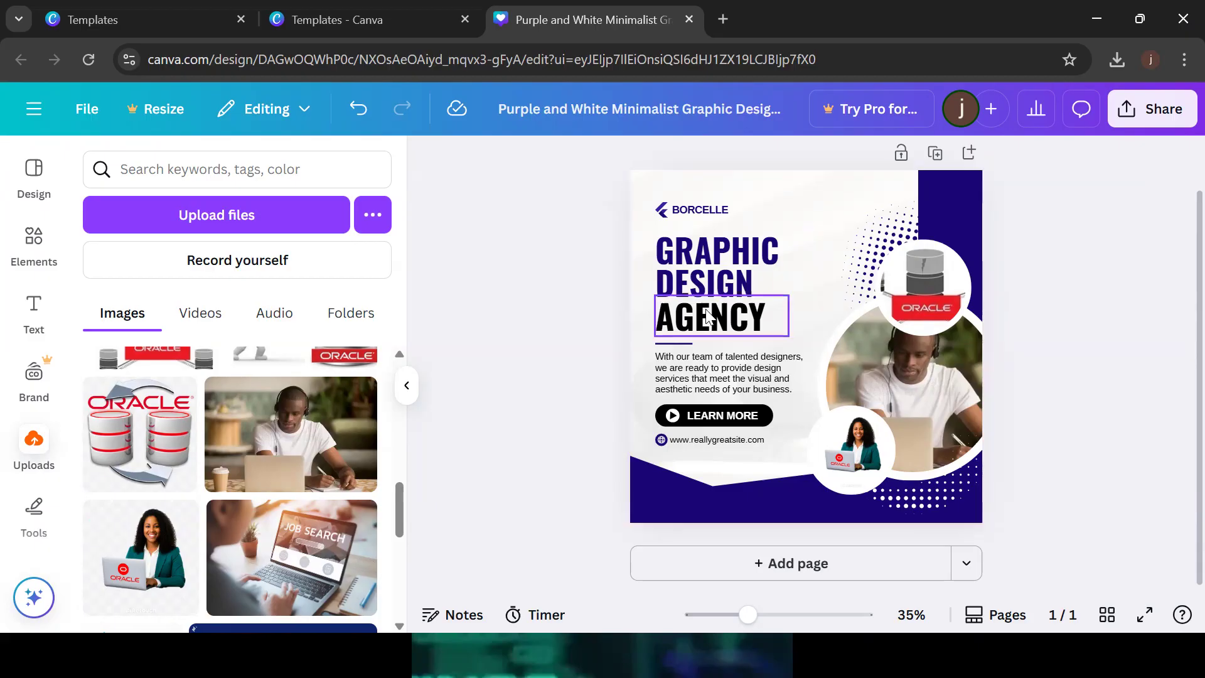
Recolour the bottom purple band, trying peach first and settling on the red photo colour
left_click(660, 513)
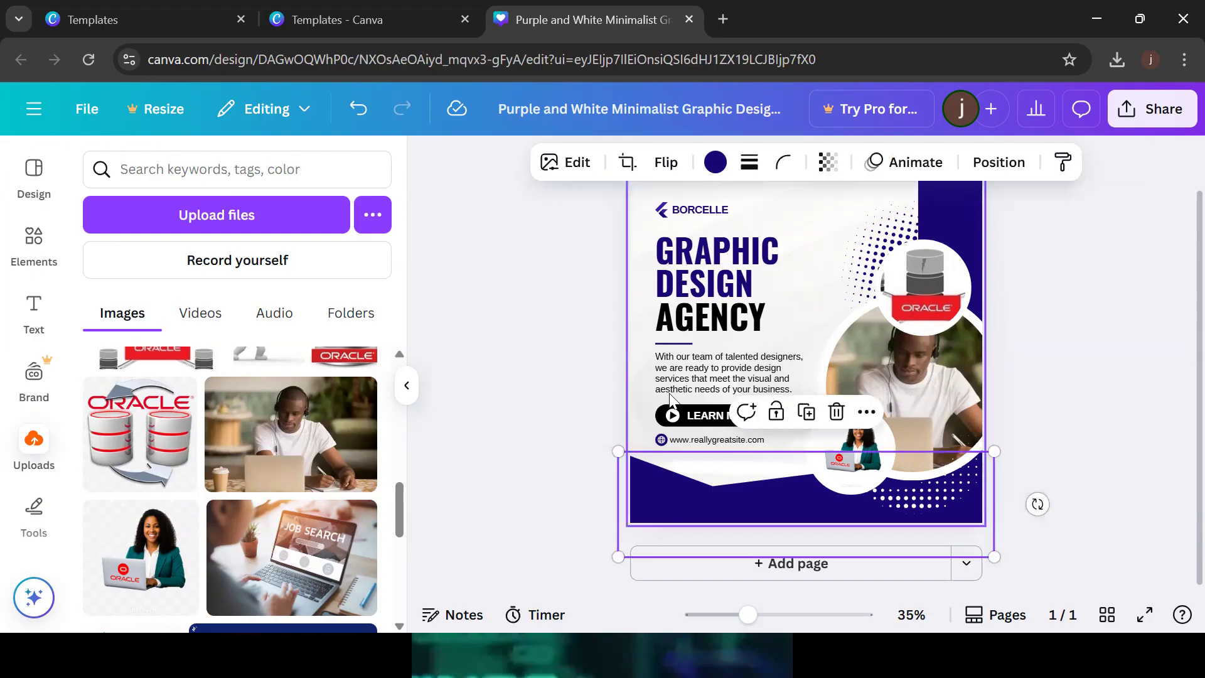
left_click(717, 162)
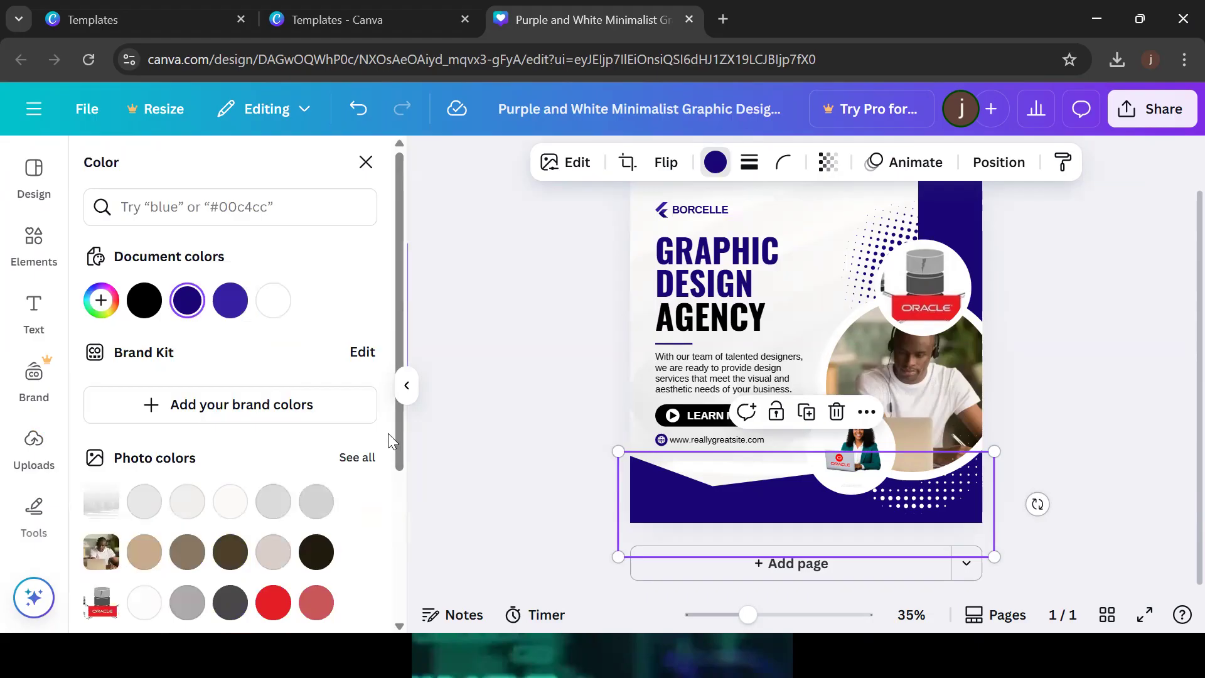
key("Escape")
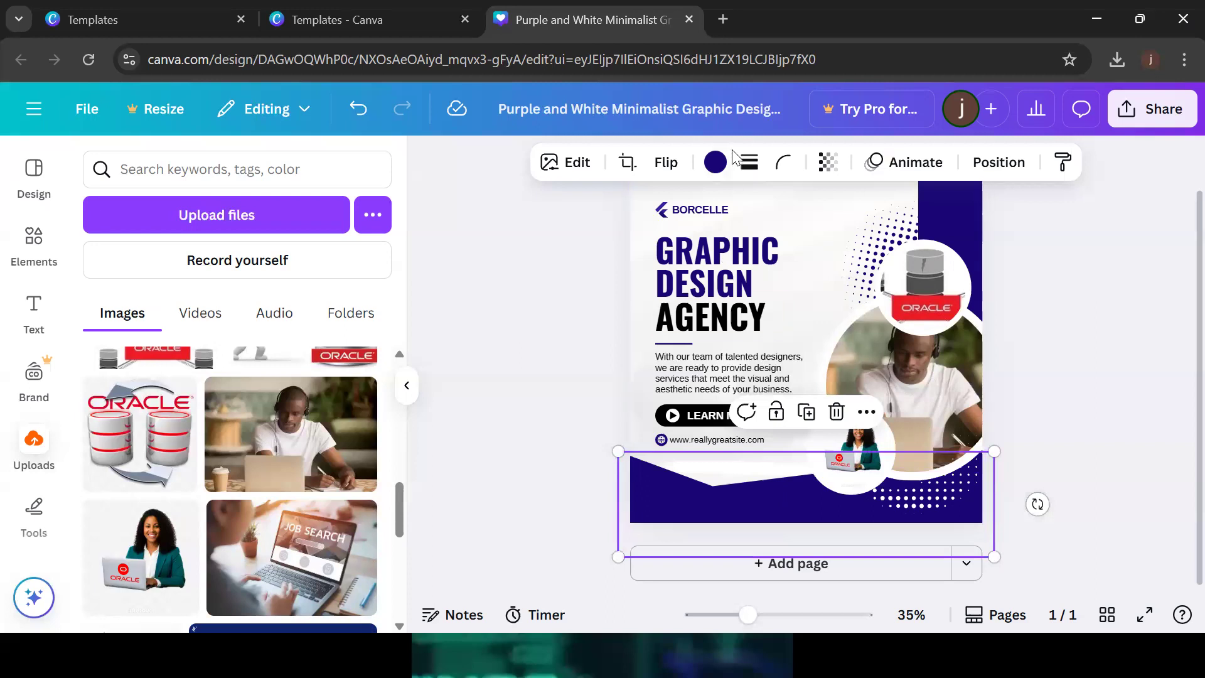
left_click(717, 162)
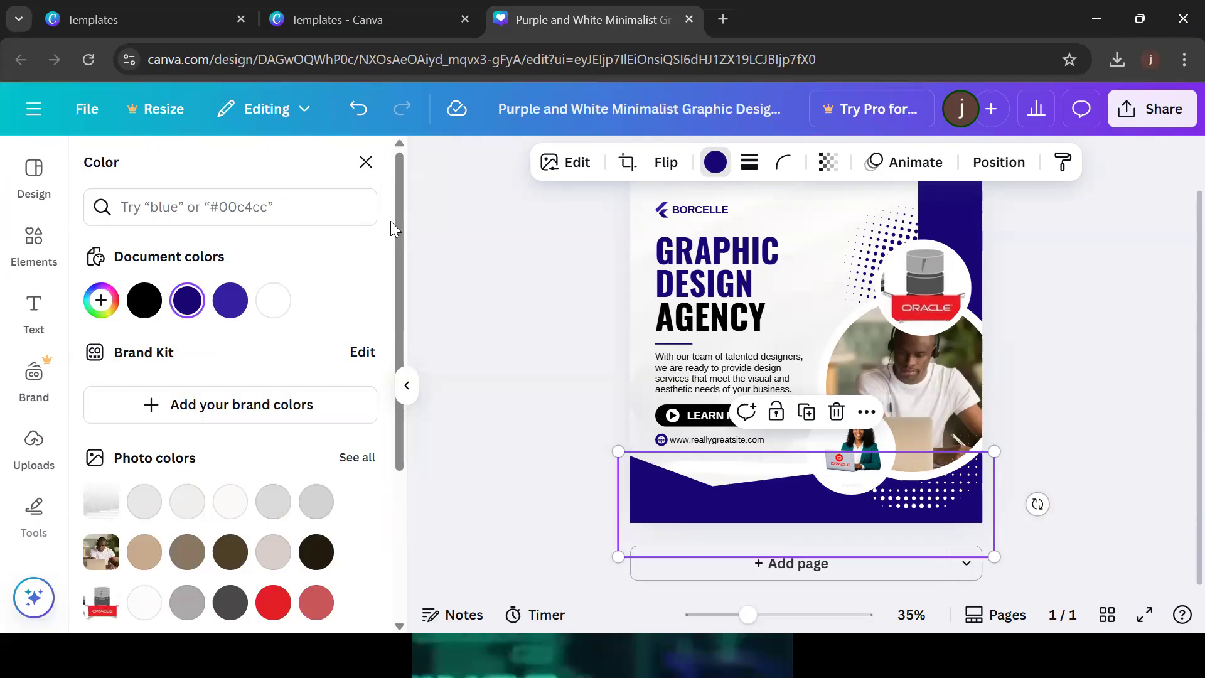
scroll(398, 229, "down", 3)
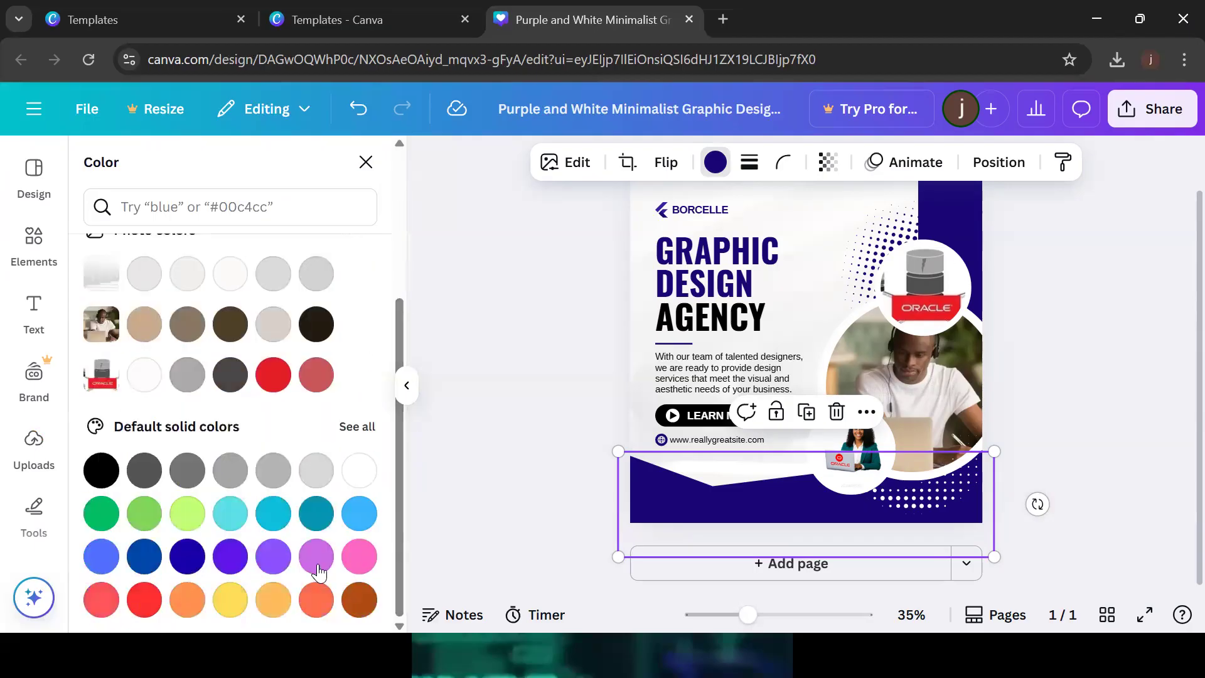
left_click(276, 598)
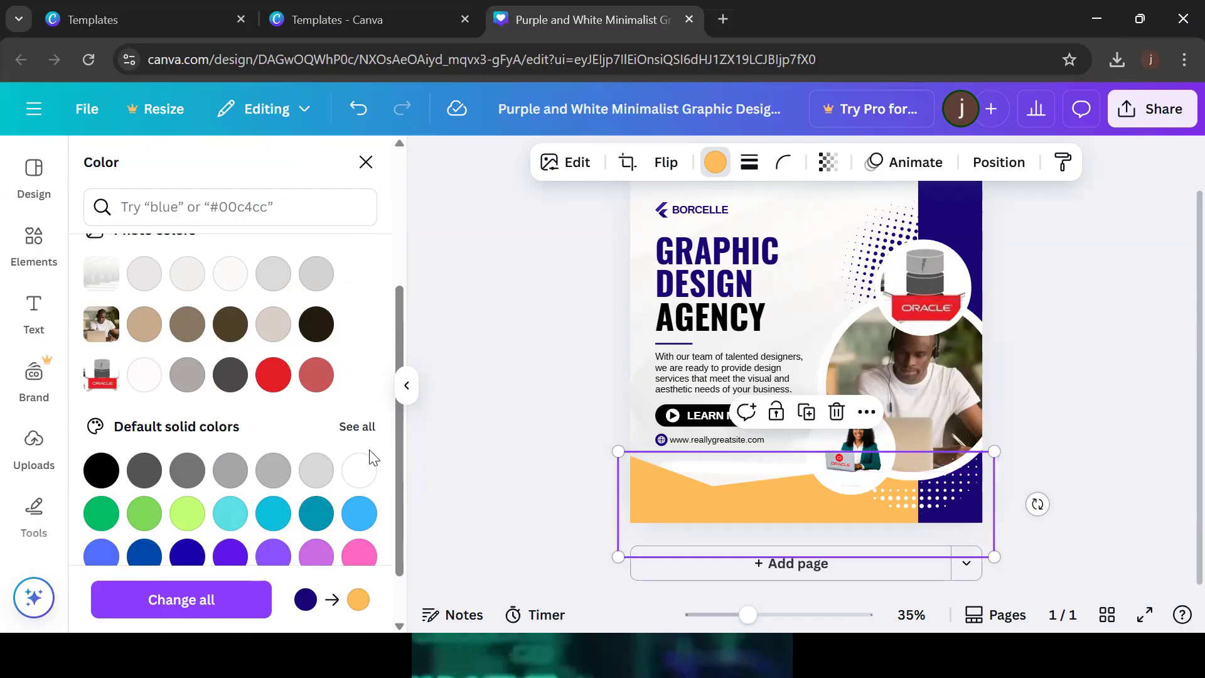
left_click(274, 375)
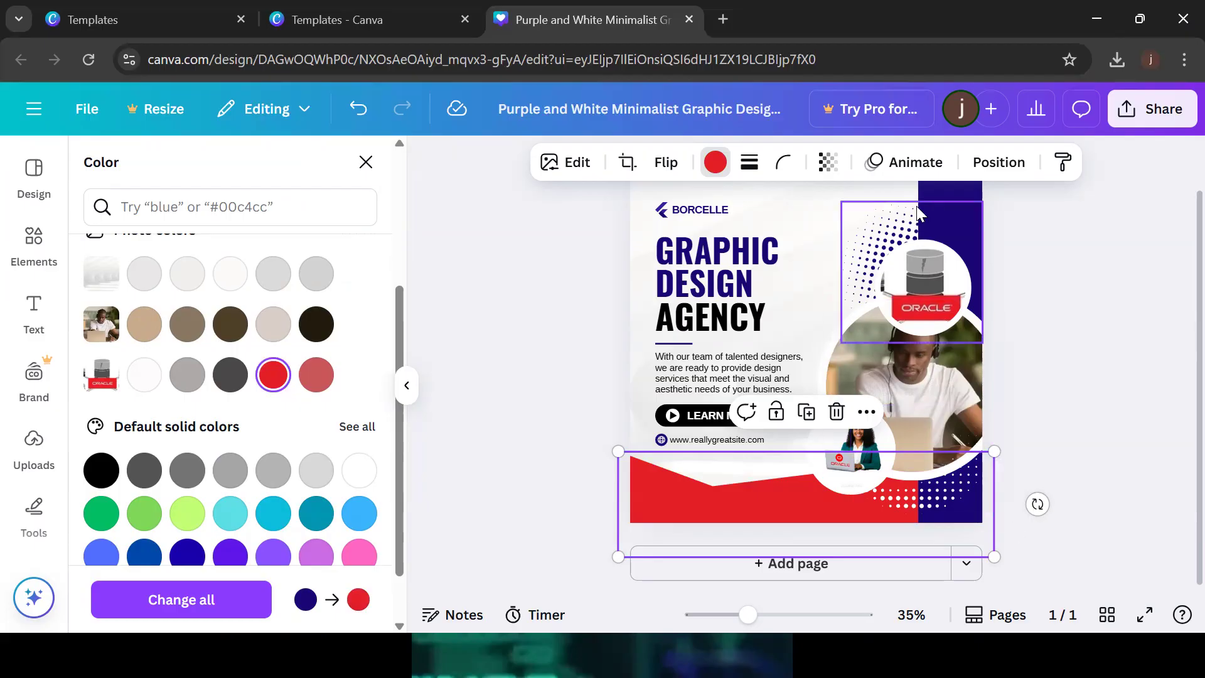
Check the dark blue vertical bar, then bring up the Elements library
left_click(949, 200)
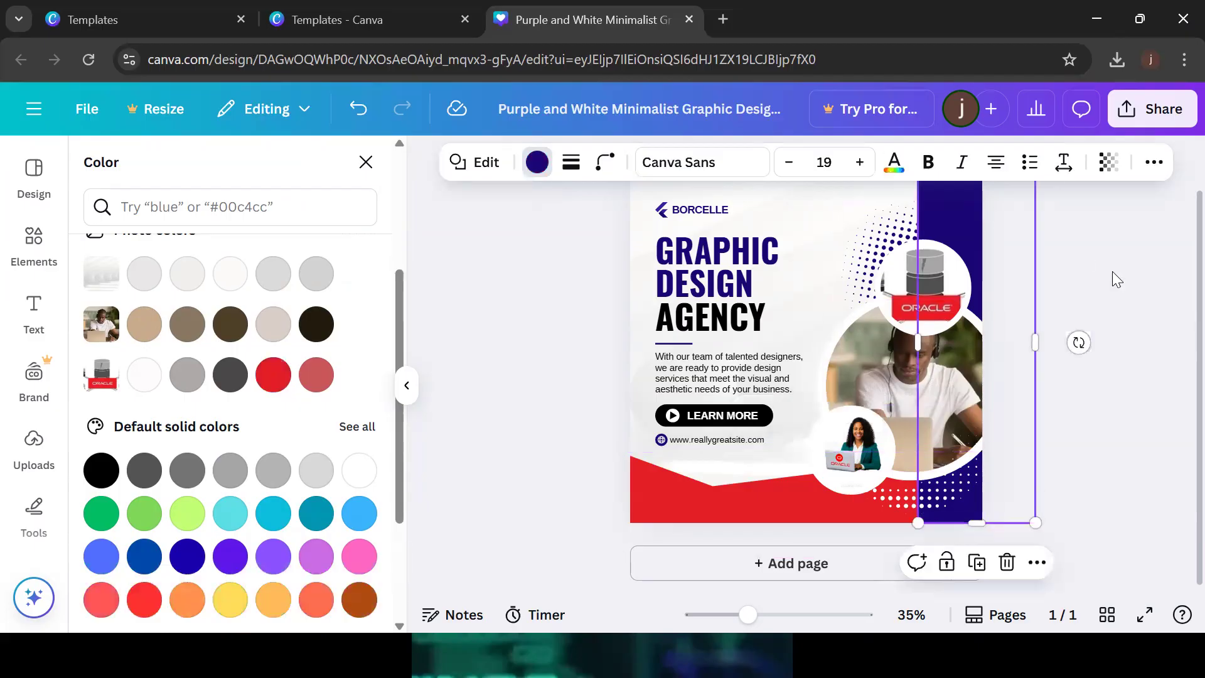
left_click(1112, 271)
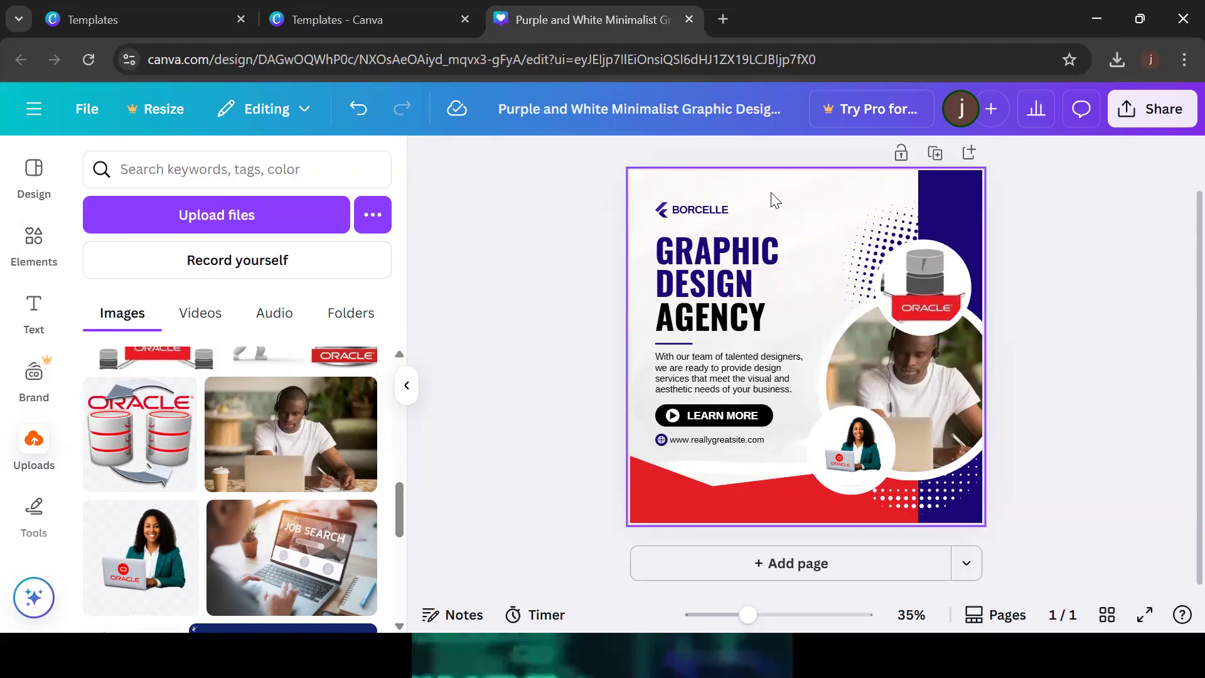
left_click(39, 252)
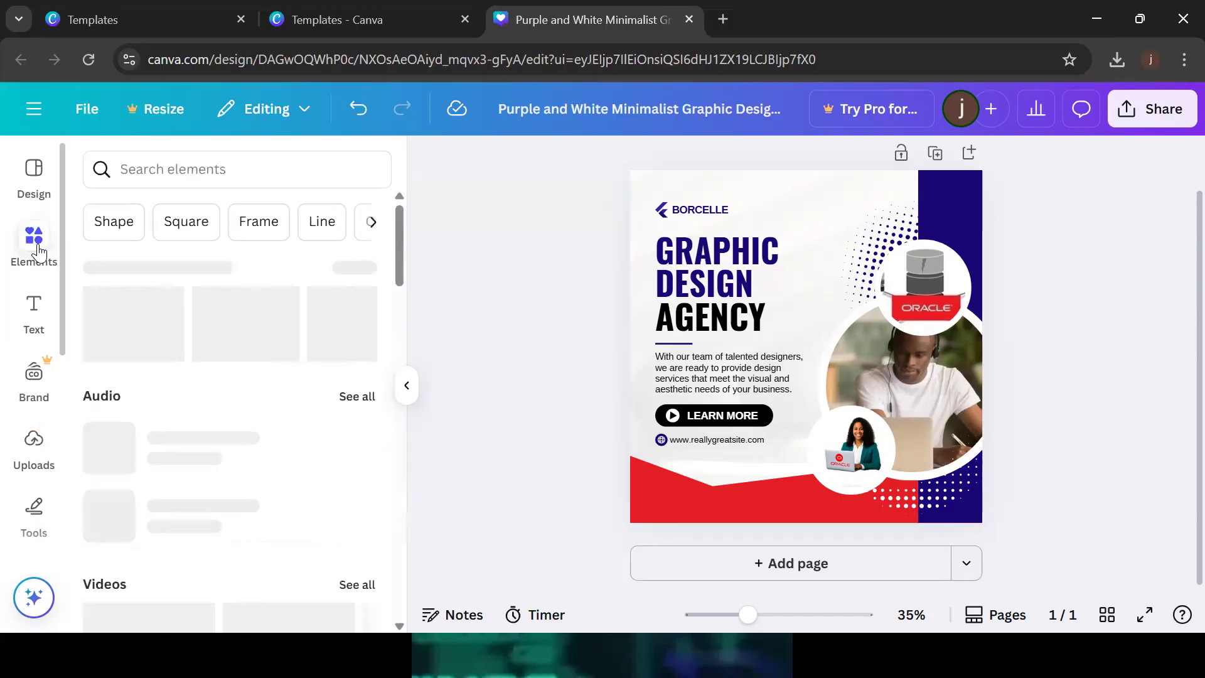
Search the design elements for 'FRAME'
left_click(209, 178)
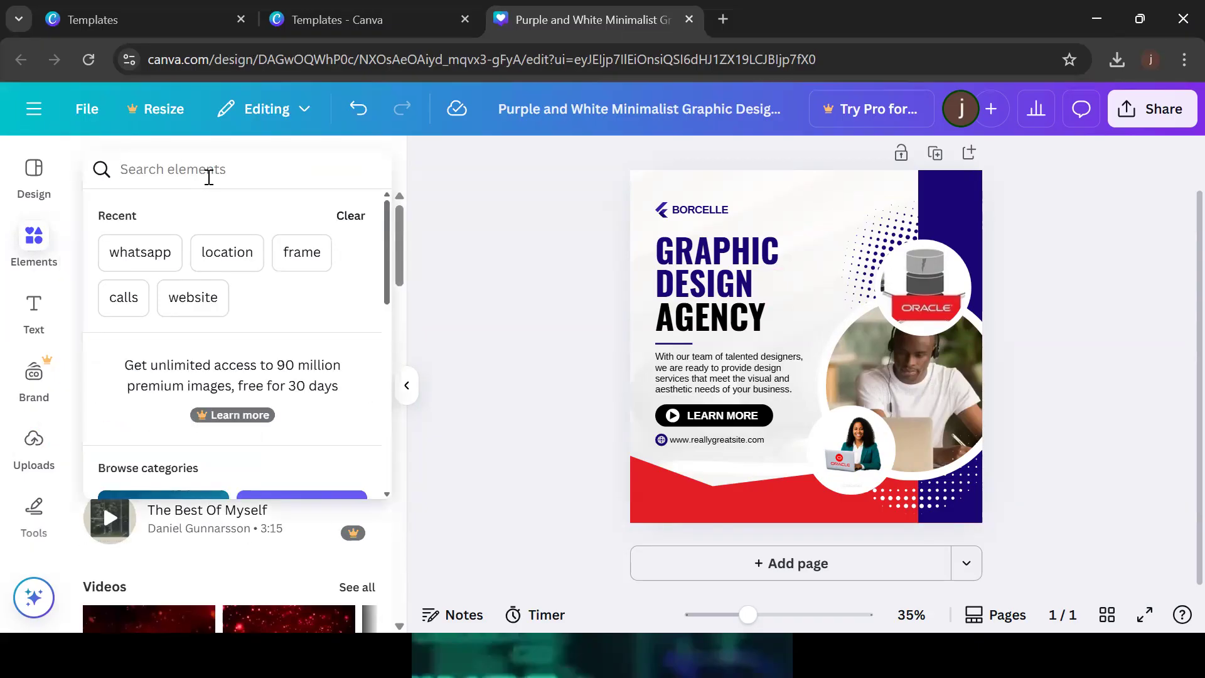
type("FRAME")
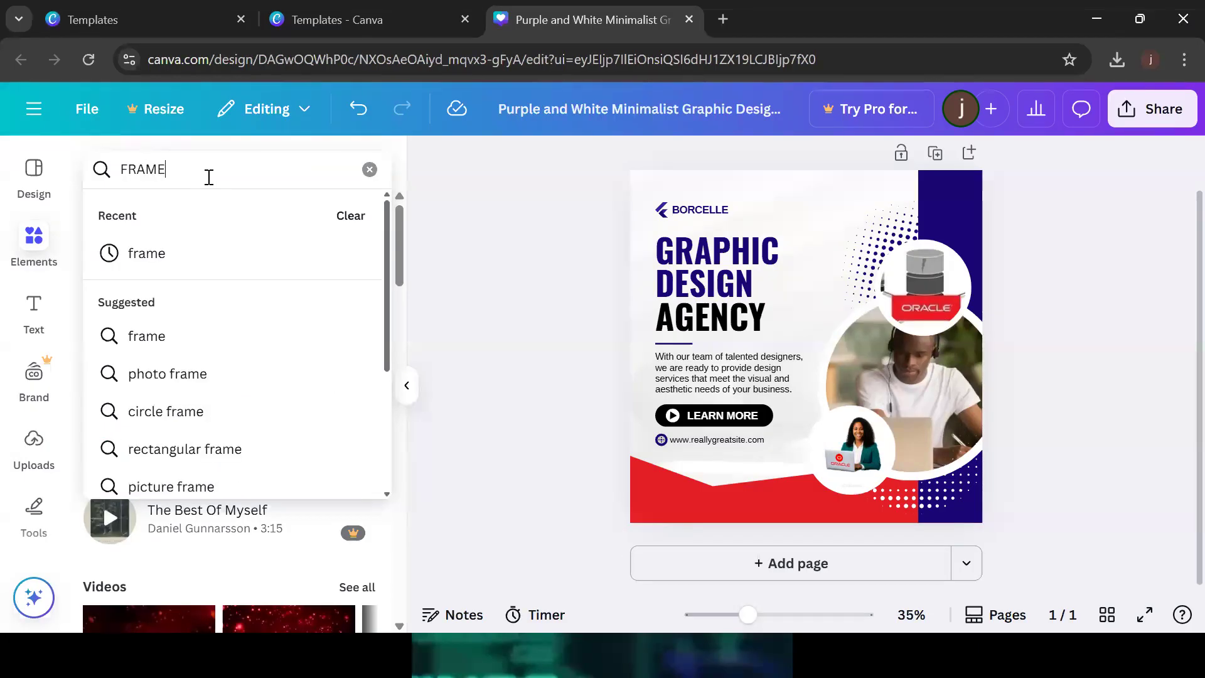
key("Return")
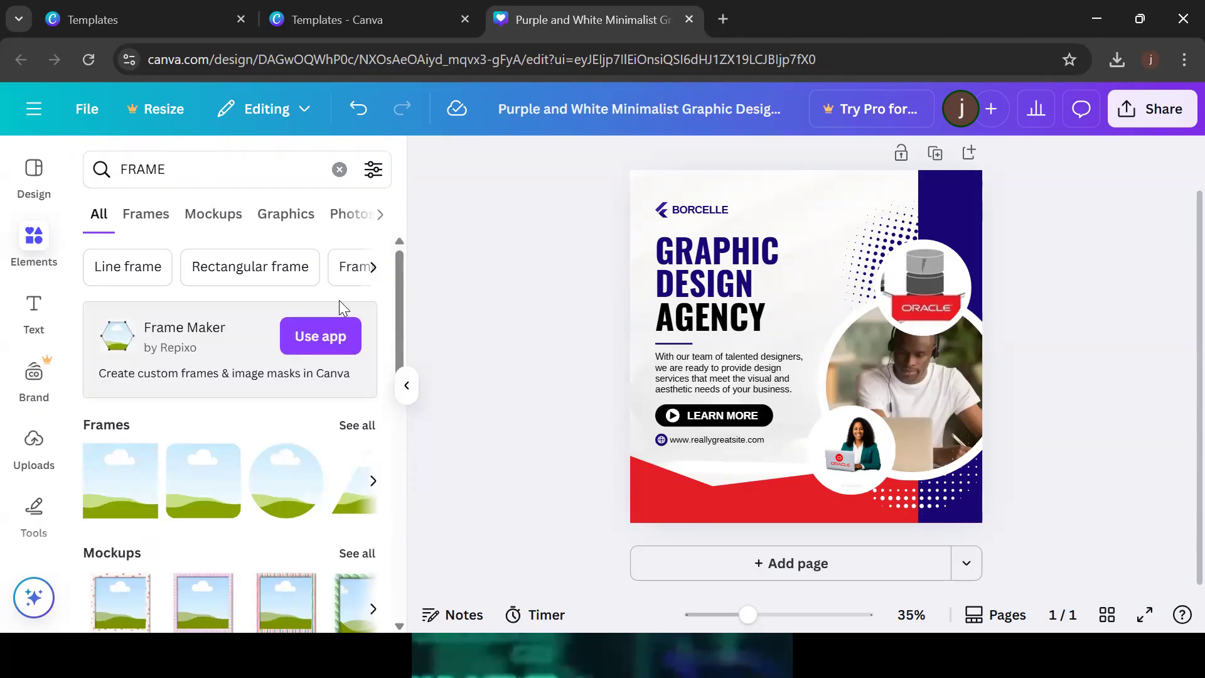
scroll(400, 330, "down", 1)
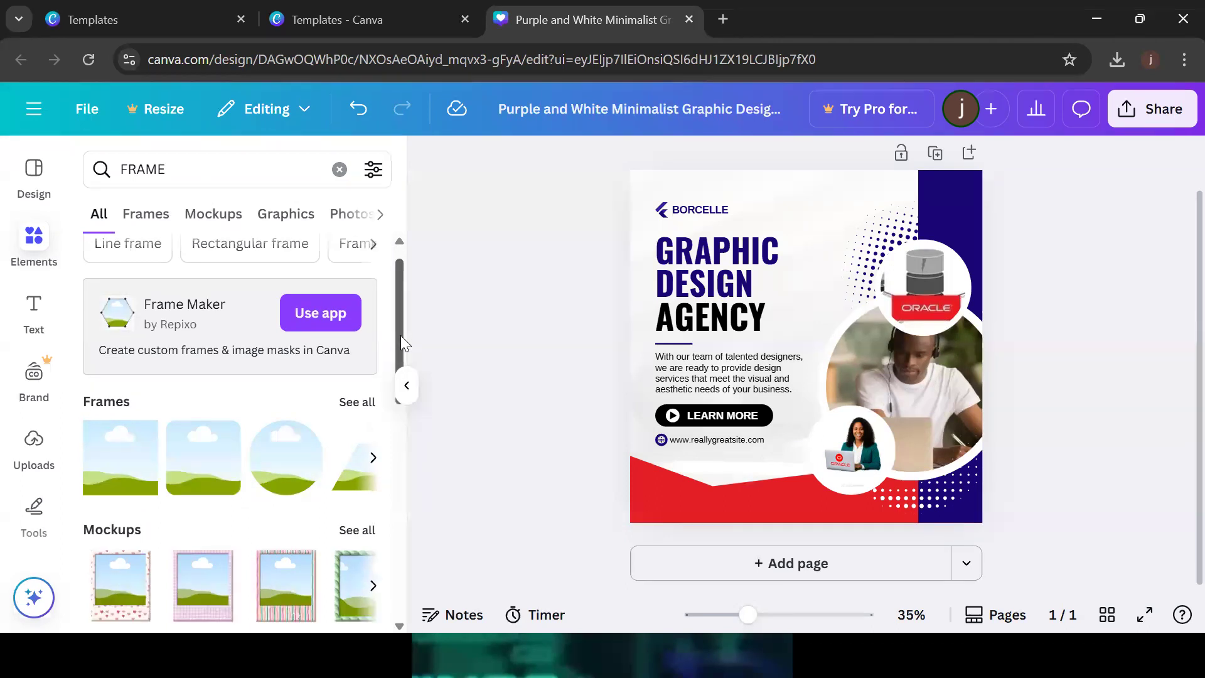
left_click_drag(271, 435, 758, 216)
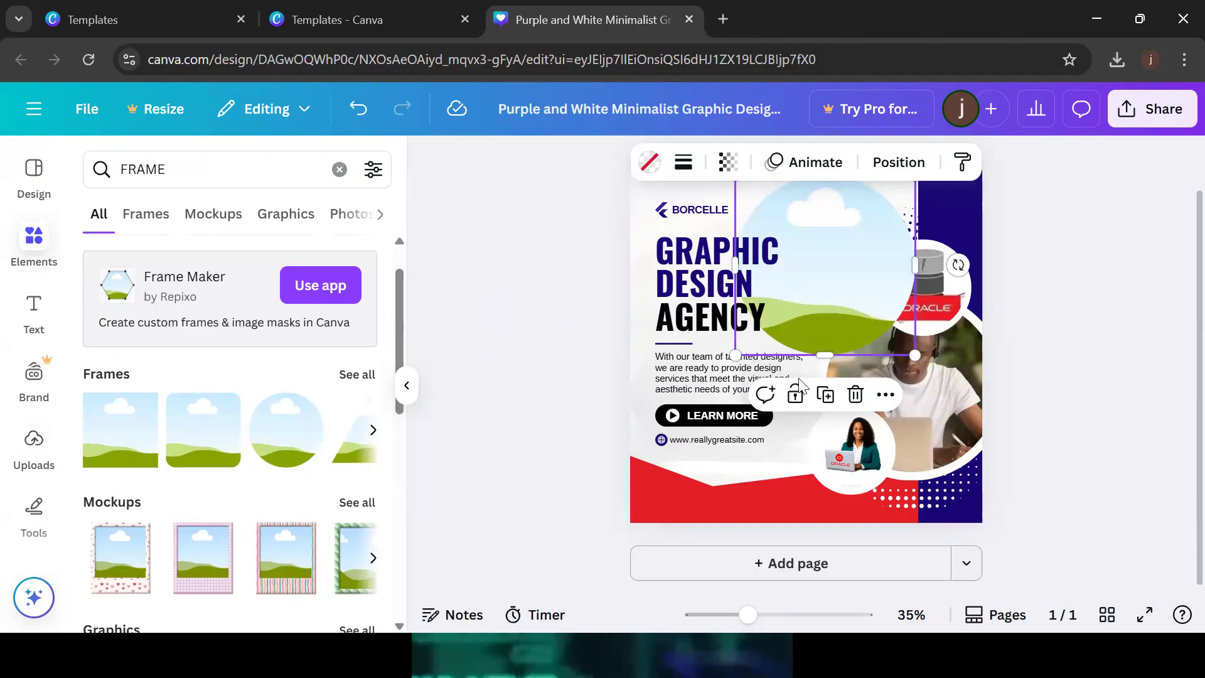
left_click_drag(913, 355, 890, 215)
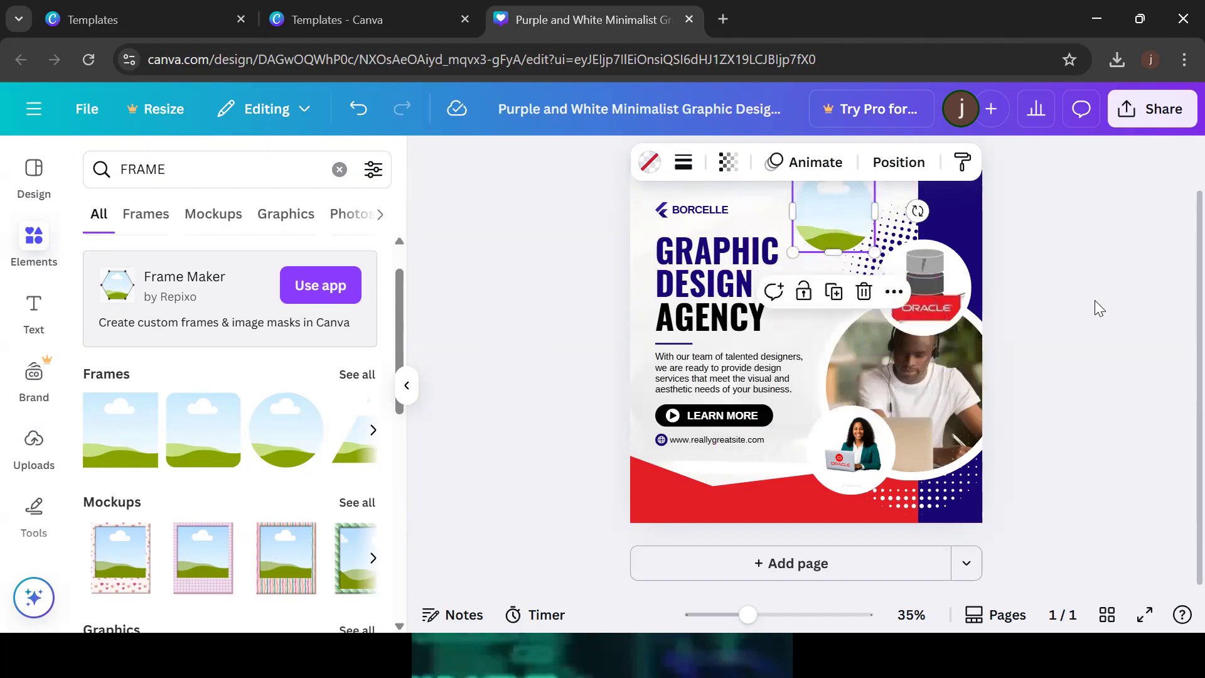
left_click(1139, 377)
left_click_drag(750, 622, 772, 630)
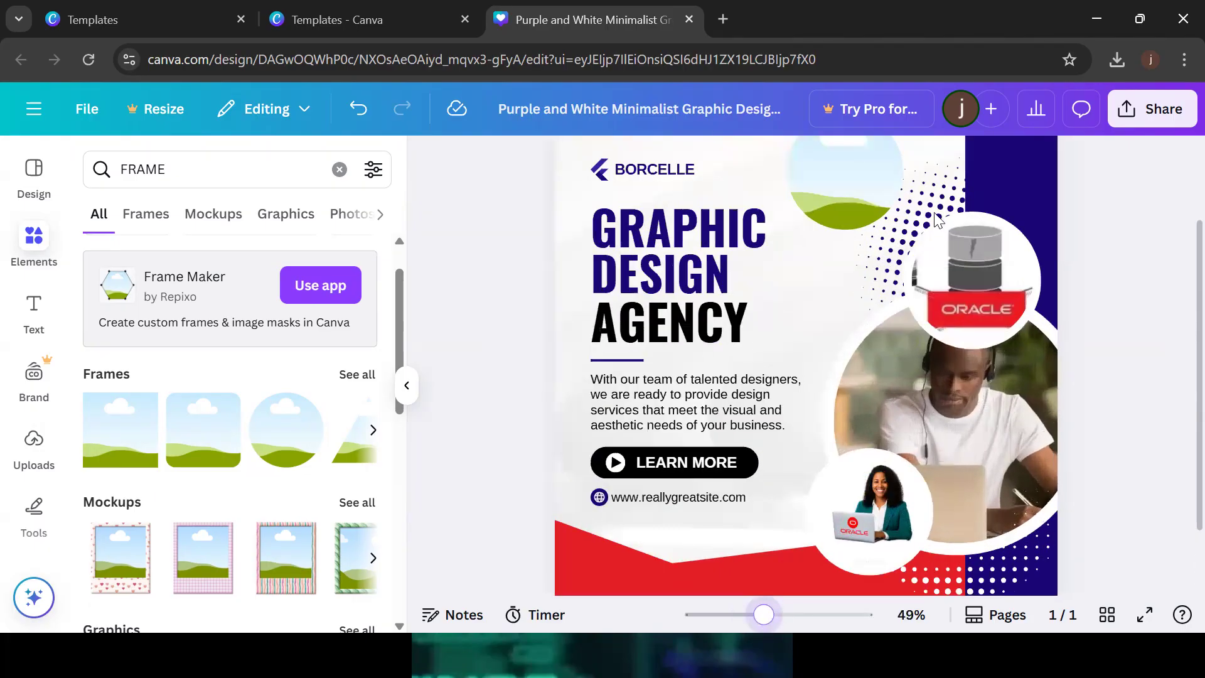
left_click(834, 168)
left_click_drag(827, 177, 823, 190)
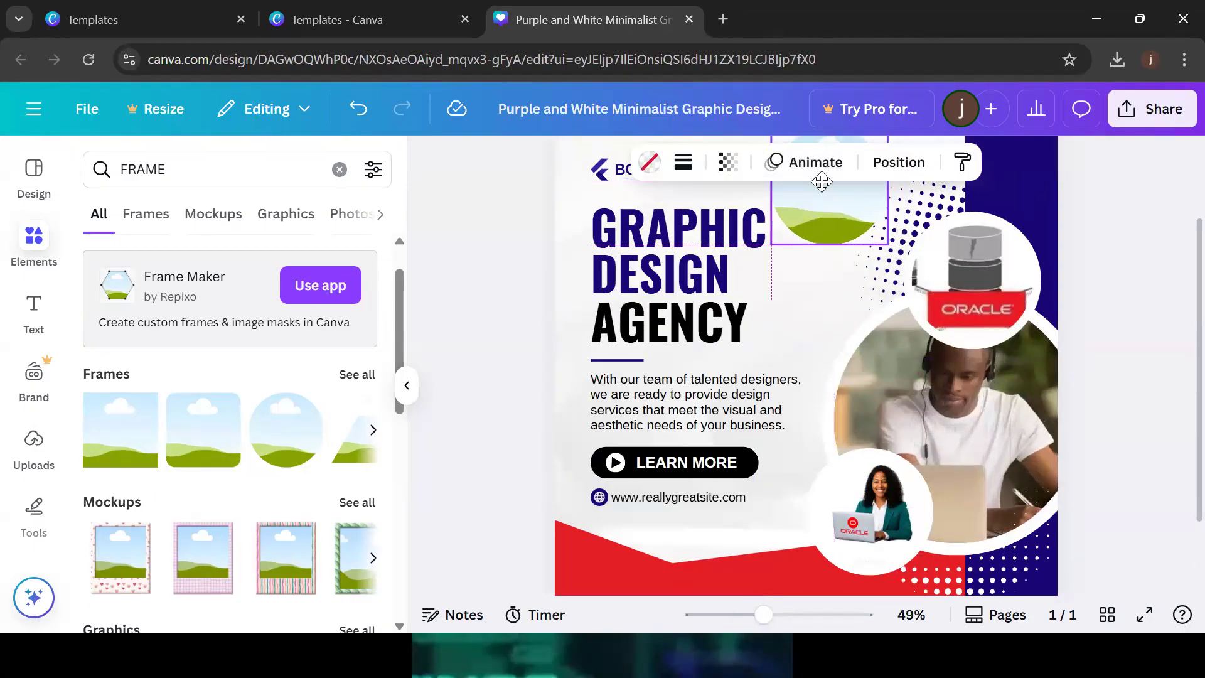
left_click(1176, 245)
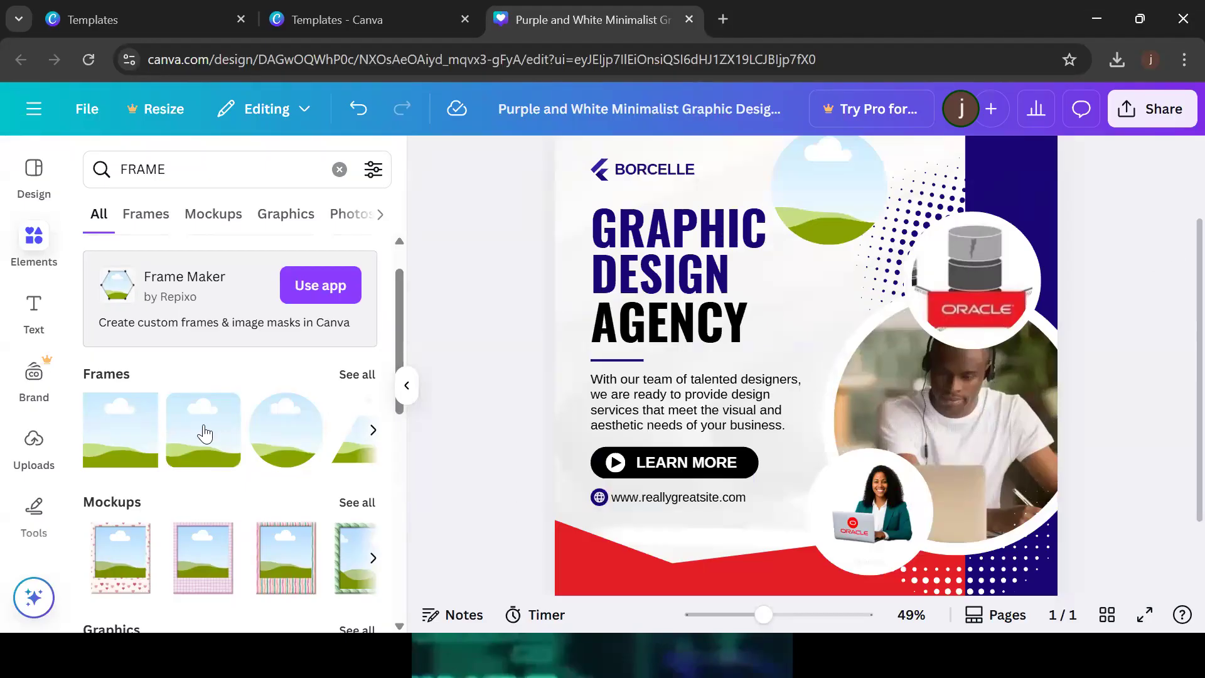
key("ctrl+z")
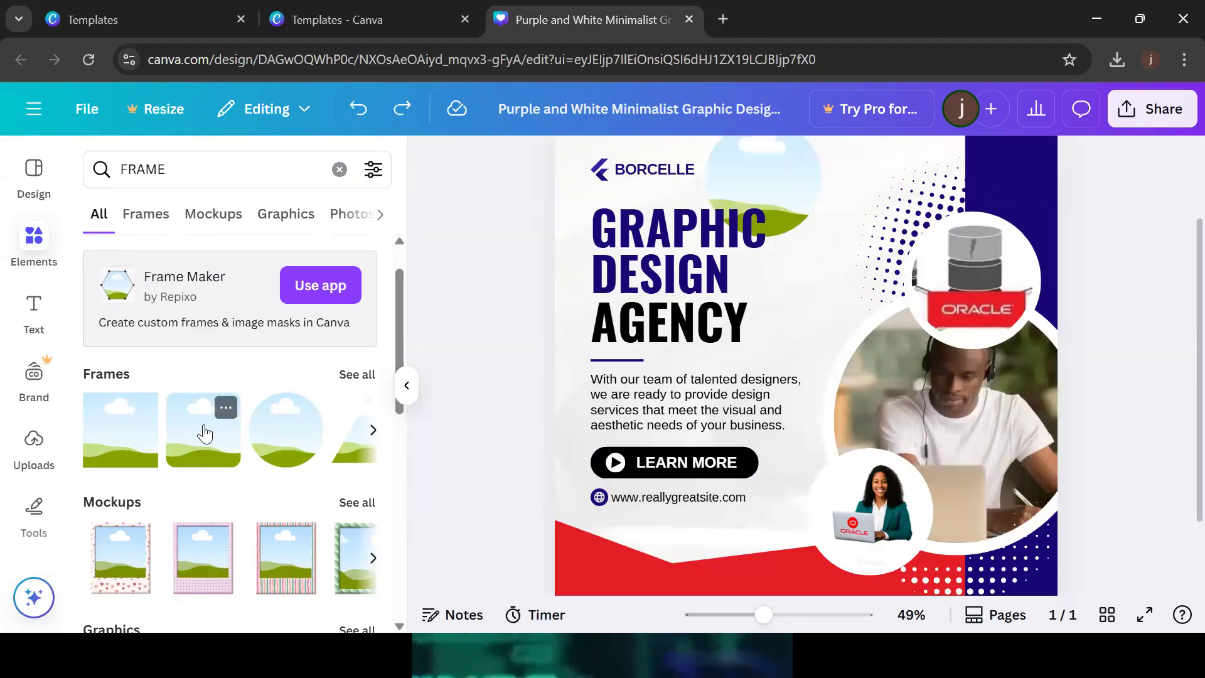
key("ctrl+z")
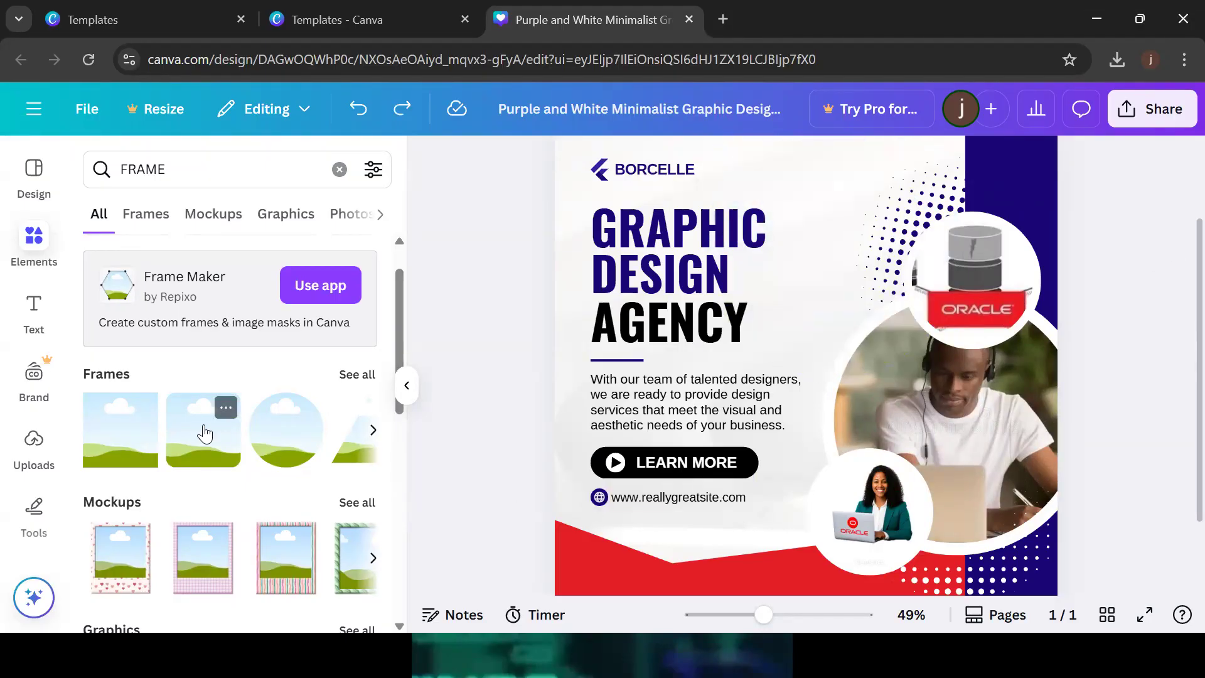
left_click(374, 434)
left_click_drag(119, 430, 759, 198)
left_click_drag(716, 363, 796, 288)
left_click_drag(870, 254, 791, 258)
left_click_drag(892, 296, 866, 272)
left_click_drag(824, 239, 851, 241)
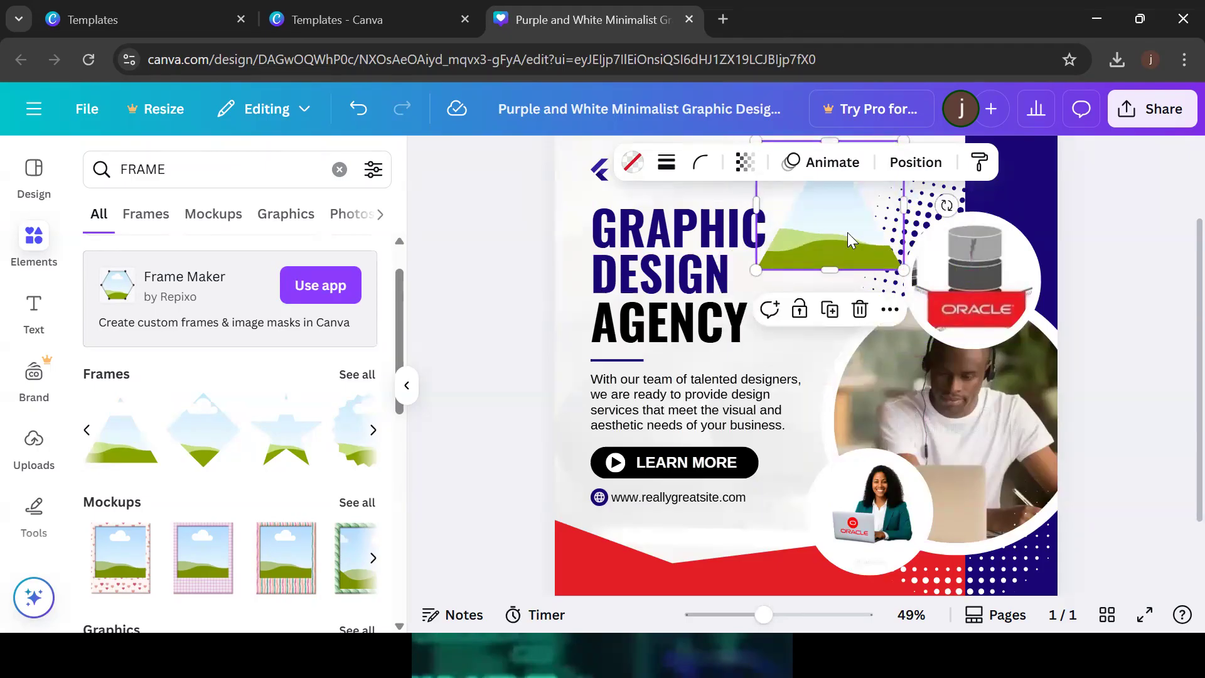
left_click(41, 472)
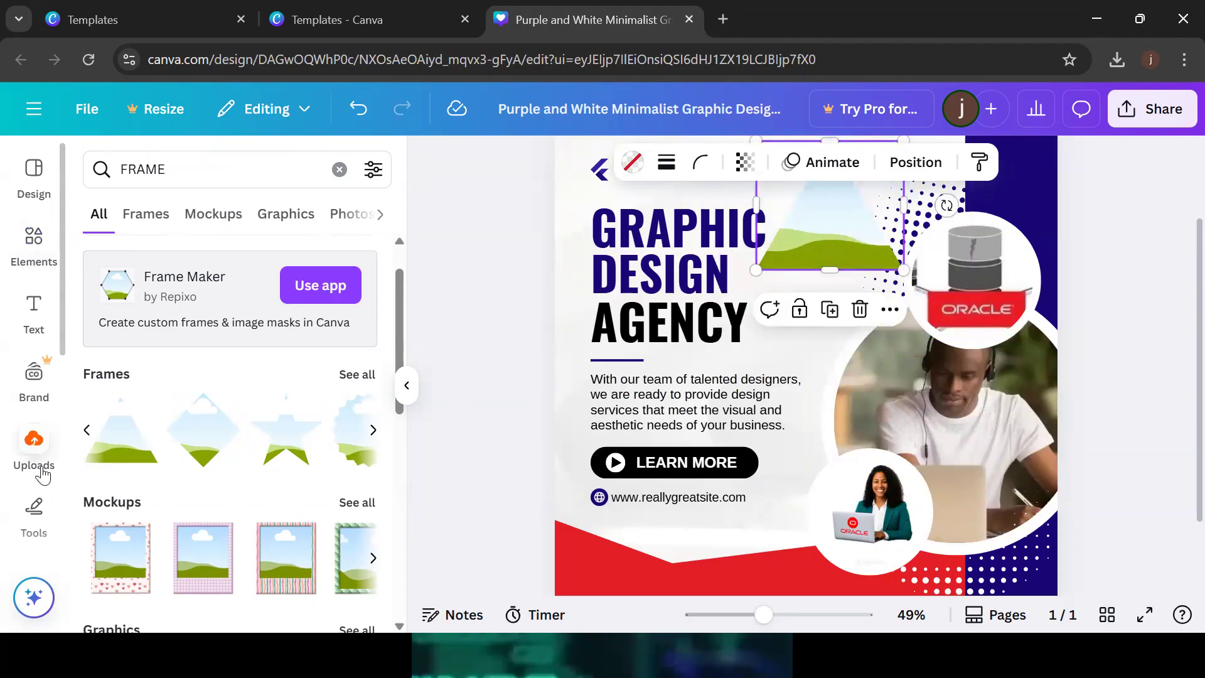
left_click_drag(292, 433, 820, 213)
left_click(1166, 312)
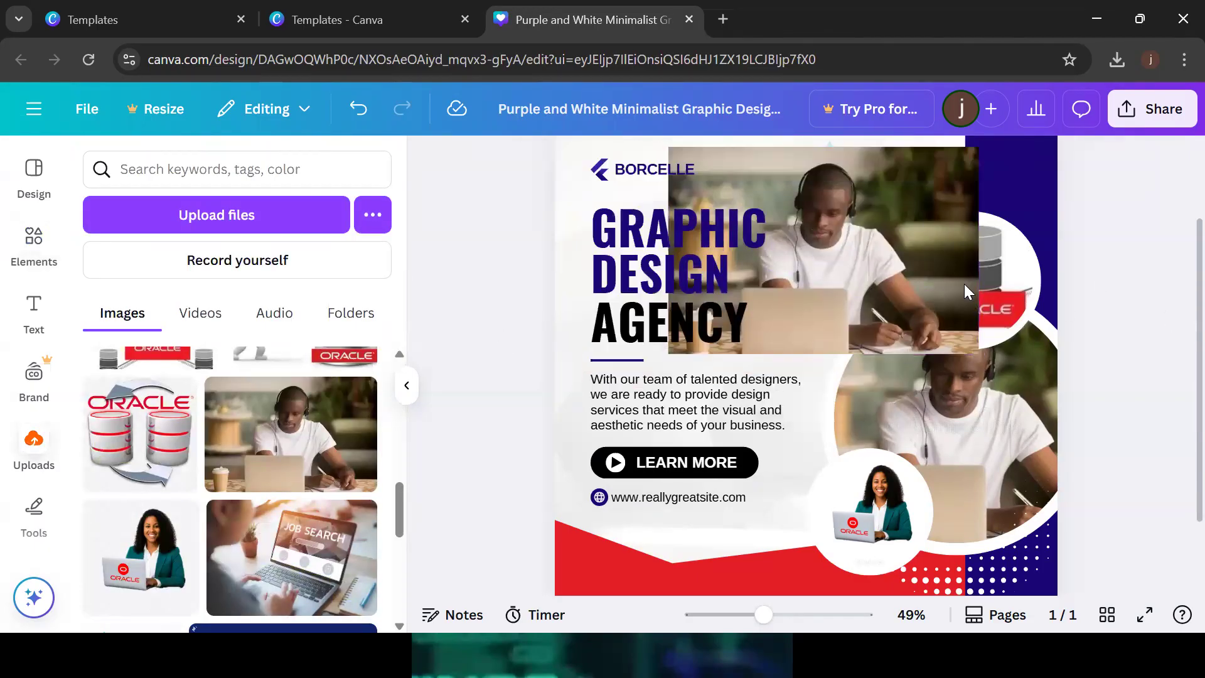
left_click_drag(898, 252, 861, 231)
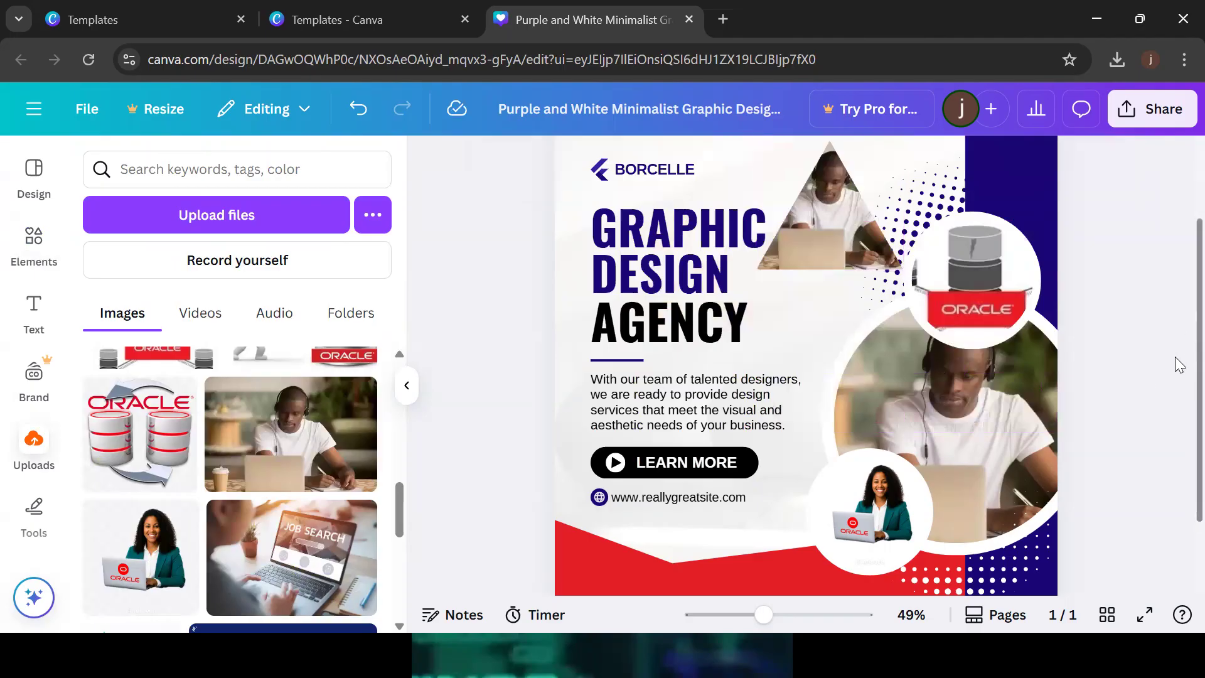
scroll(1175, 358, "up", 3)
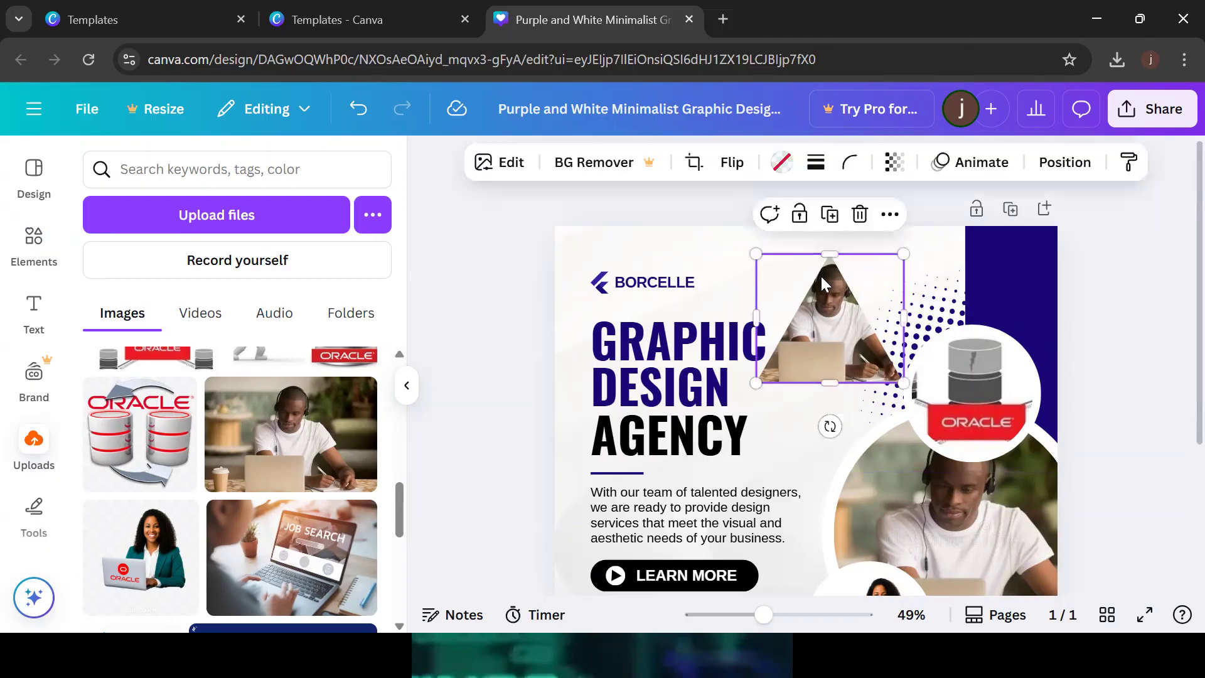
left_click(858, 215)
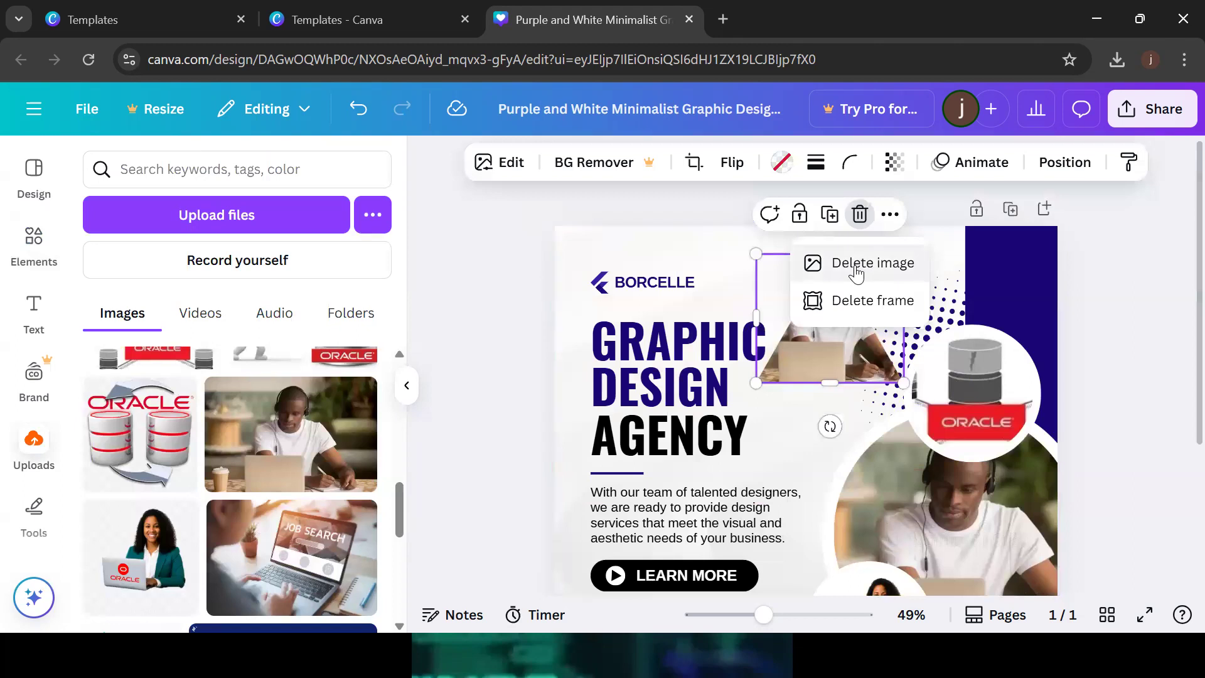
left_click(859, 303)
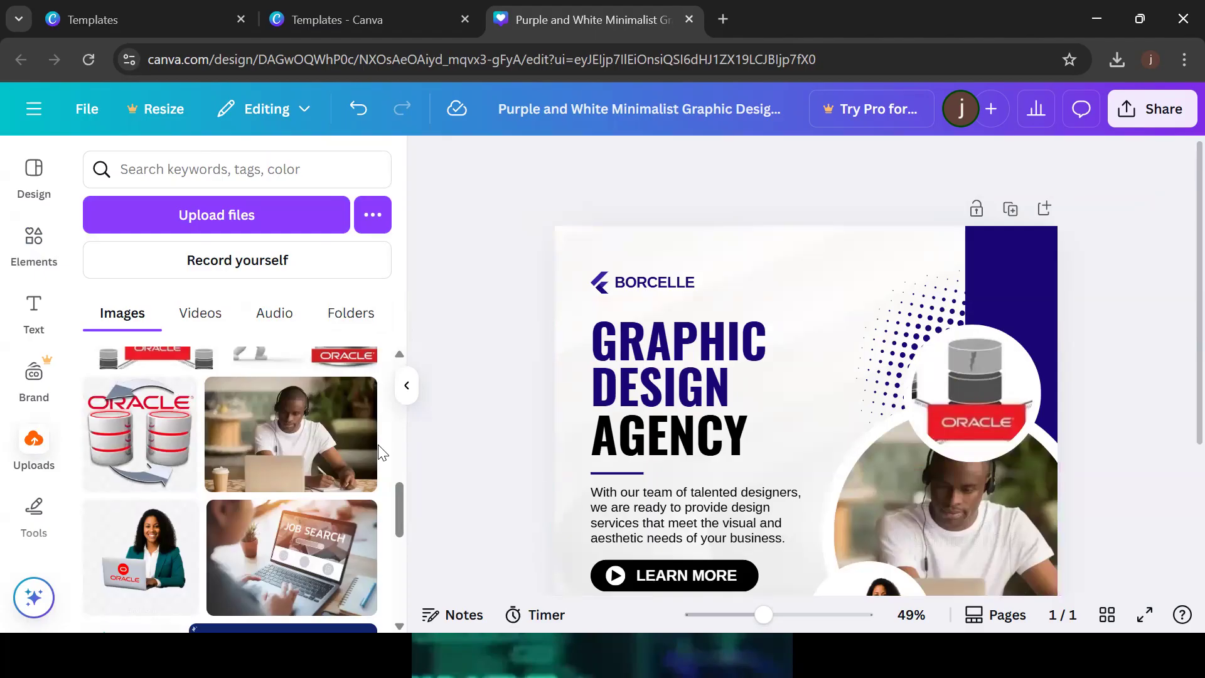
left_click(35, 269)
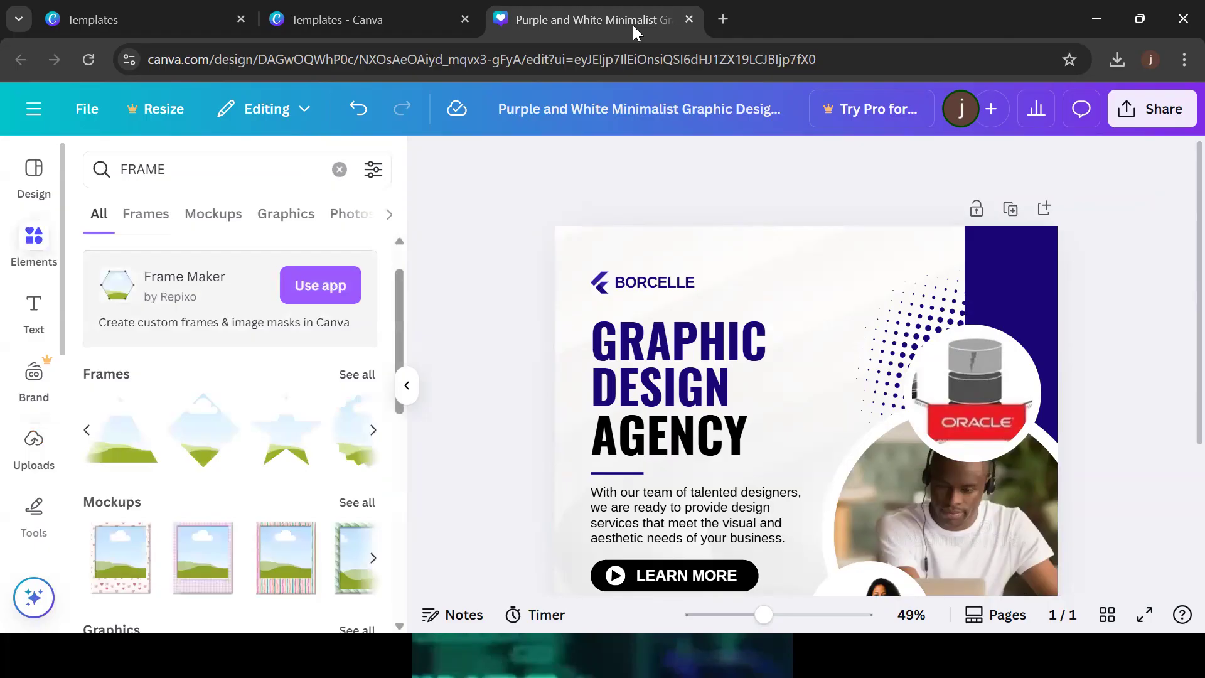
Browse the frame and mockup results to the end and show all Mockups
left_click(374, 430)
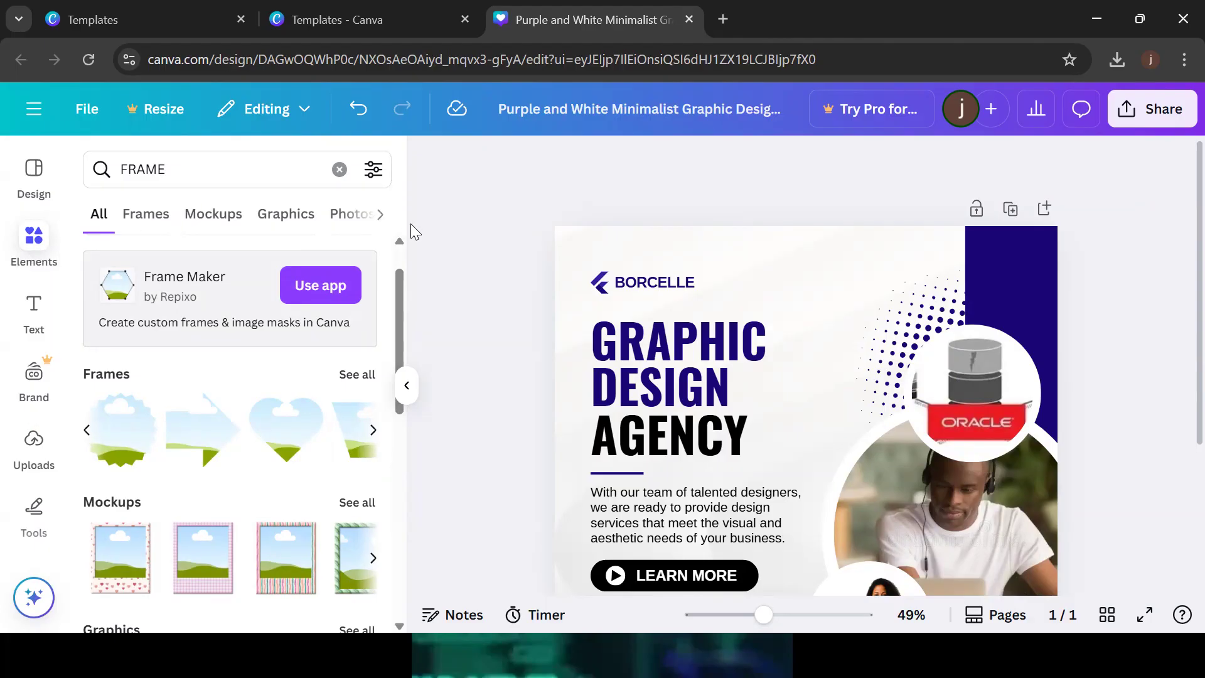
scroll(402, 287, "down", 4)
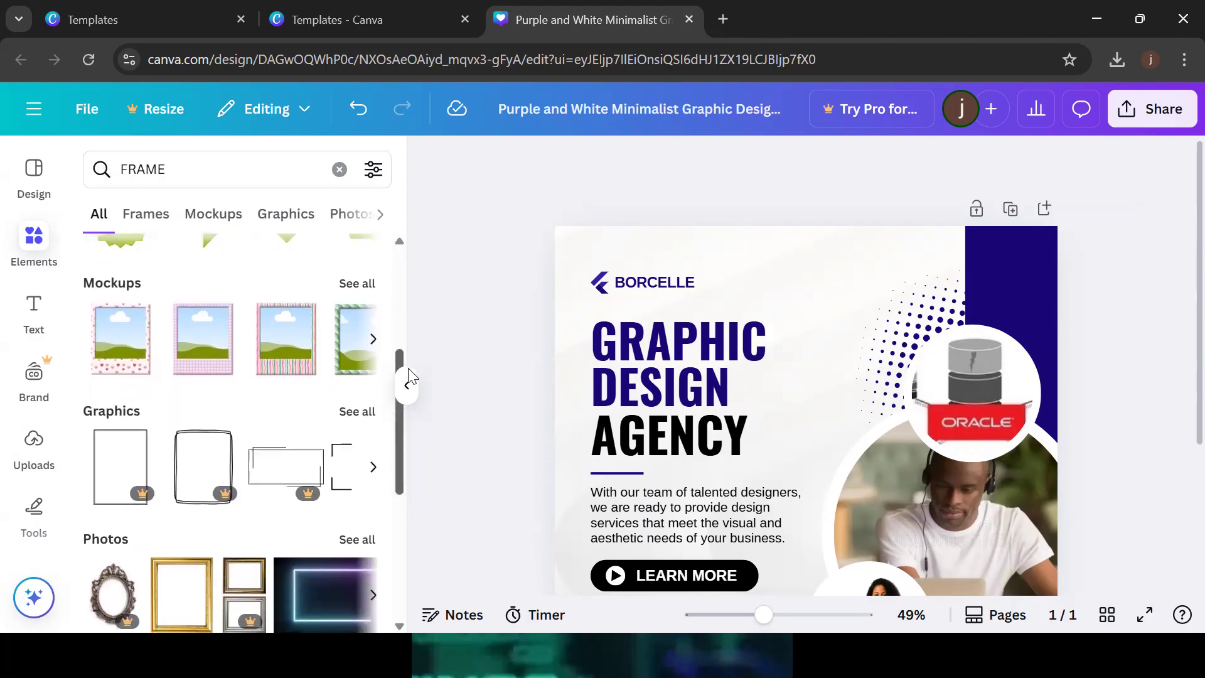
left_click(375, 340)
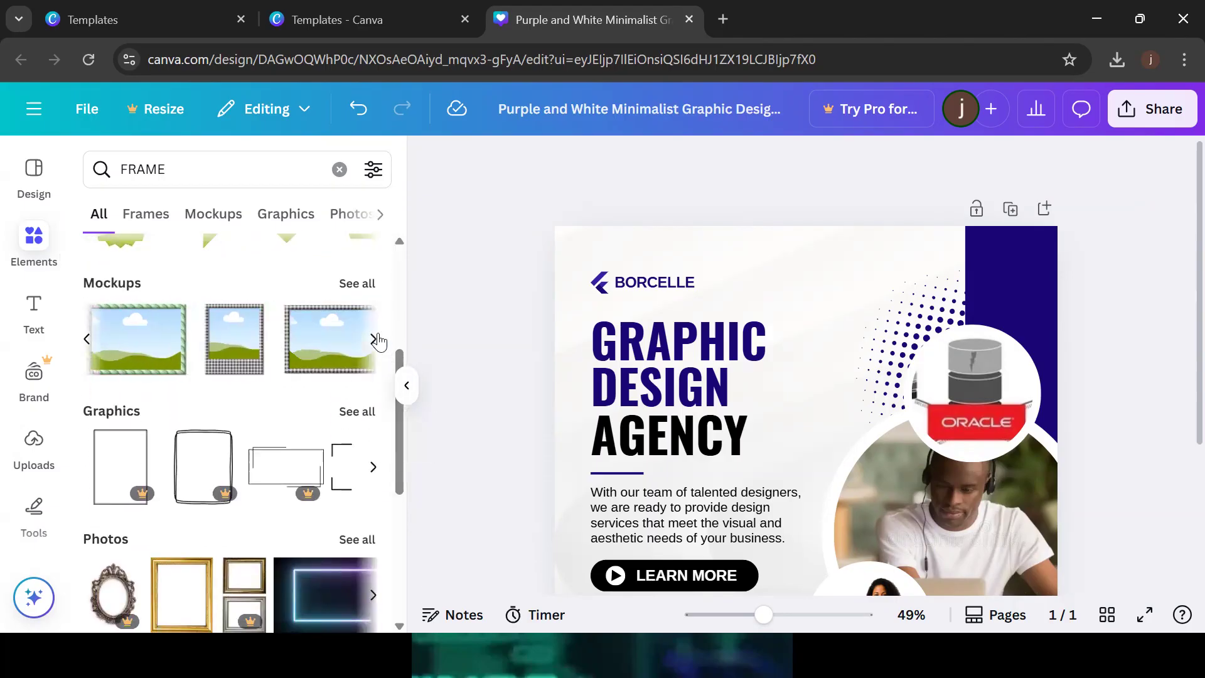
left_click(376, 339)
left_click(376, 340)
left_click(376, 339)
left_click(376, 340)
left_click(376, 340)
left_click(376, 339)
left_click(376, 339)
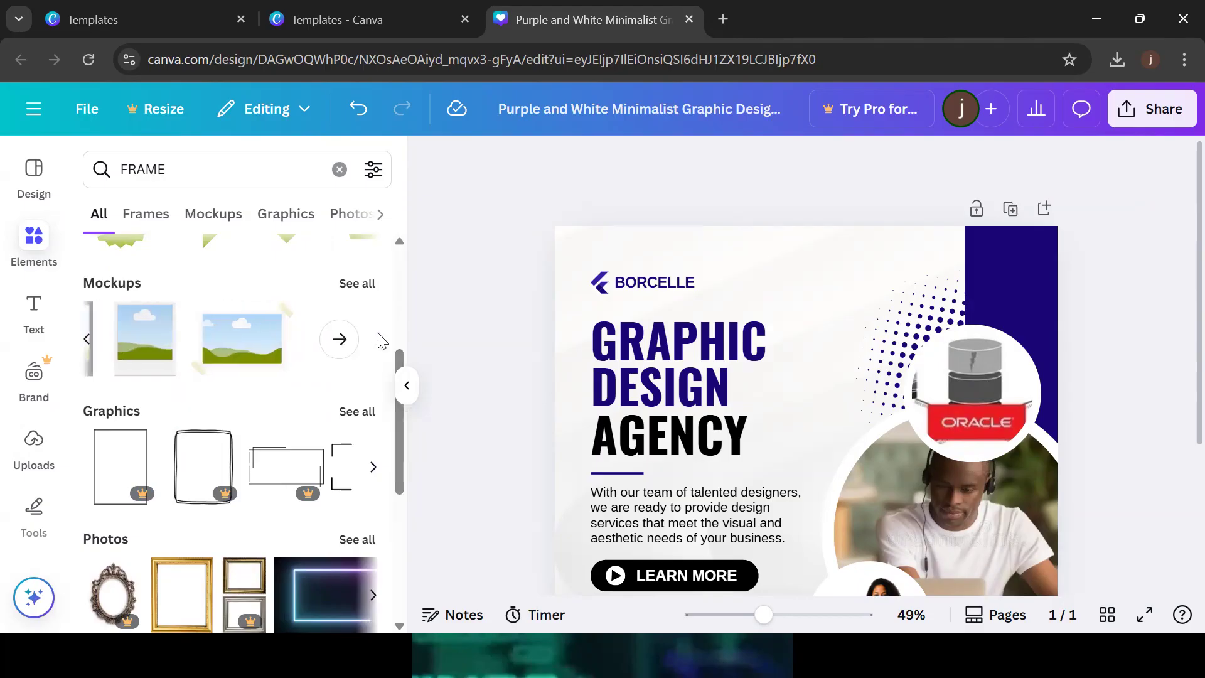
left_click(359, 284)
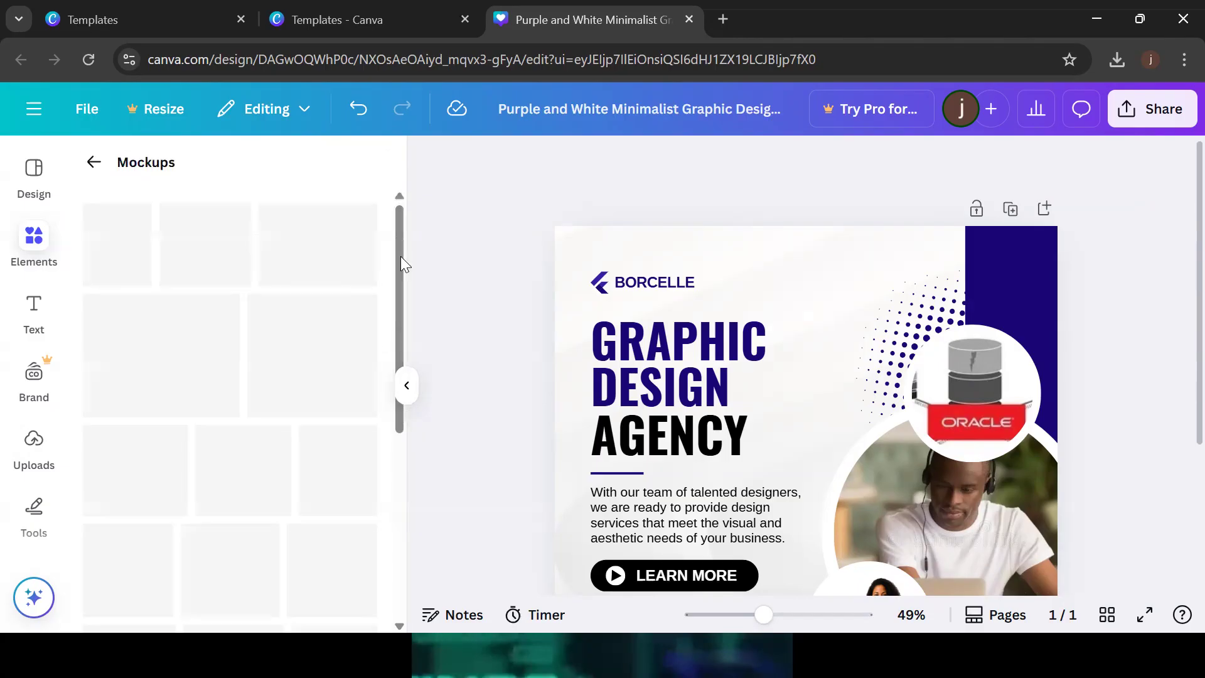
left_click_drag(402, 240, 428, 455)
Place the wave-circle mockup beside the headline at 81% zoom and fill it with the man-at-laptop photo
left_click_drag(141, 304, 754, 294)
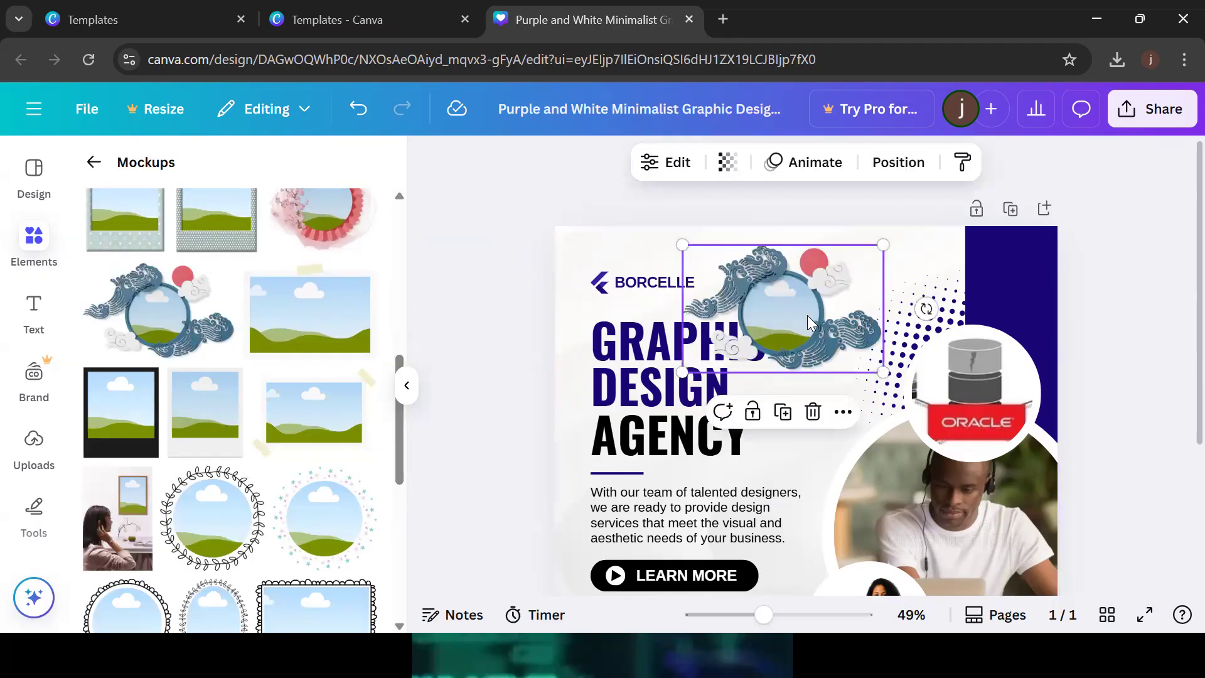
left_click_drag(807, 315, 815, 320)
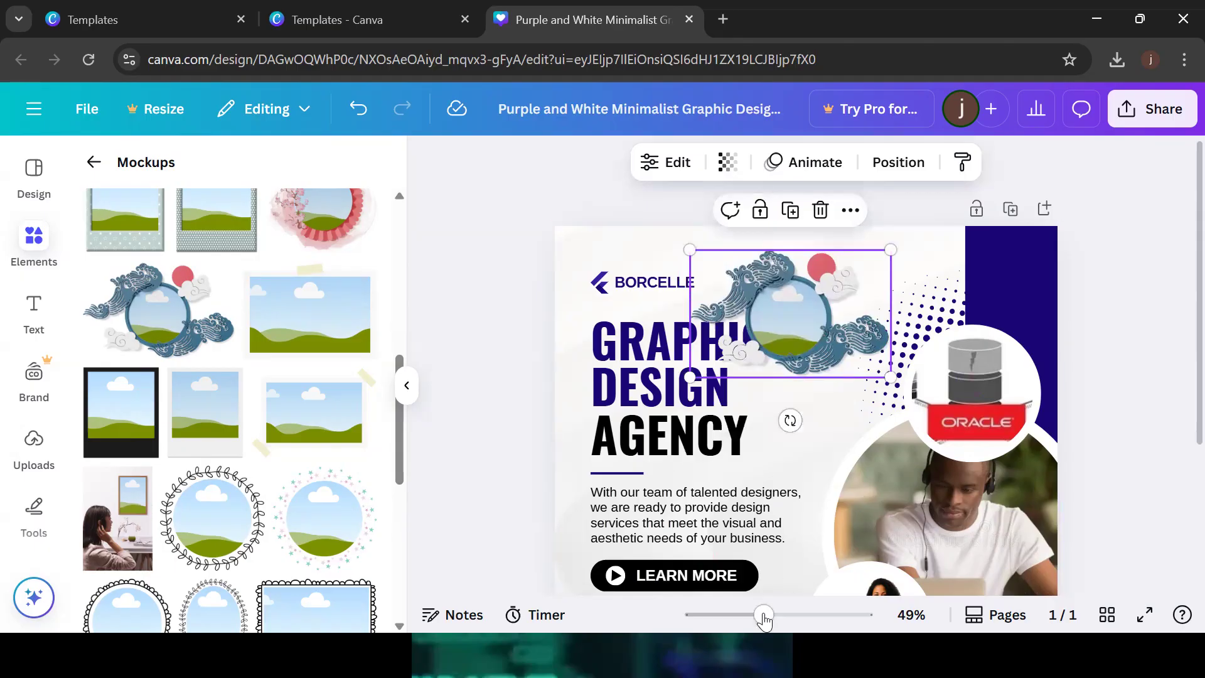
left_click_drag(764, 614, 785, 619)
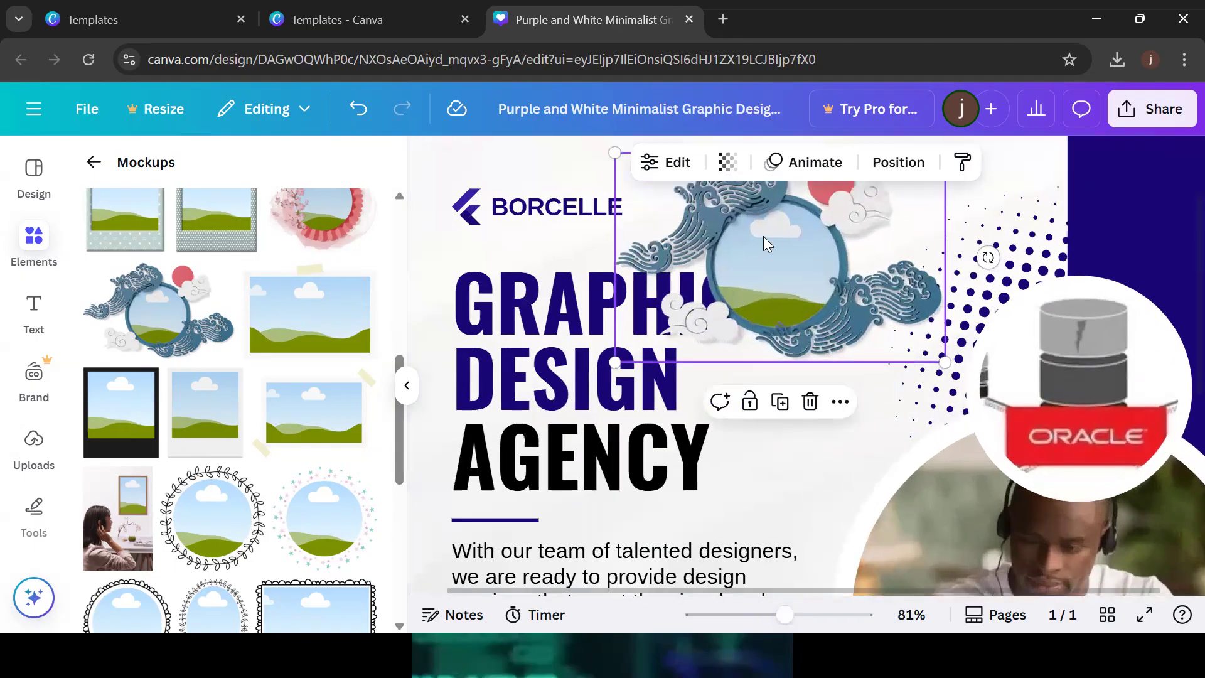
left_click_drag(767, 239, 783, 292)
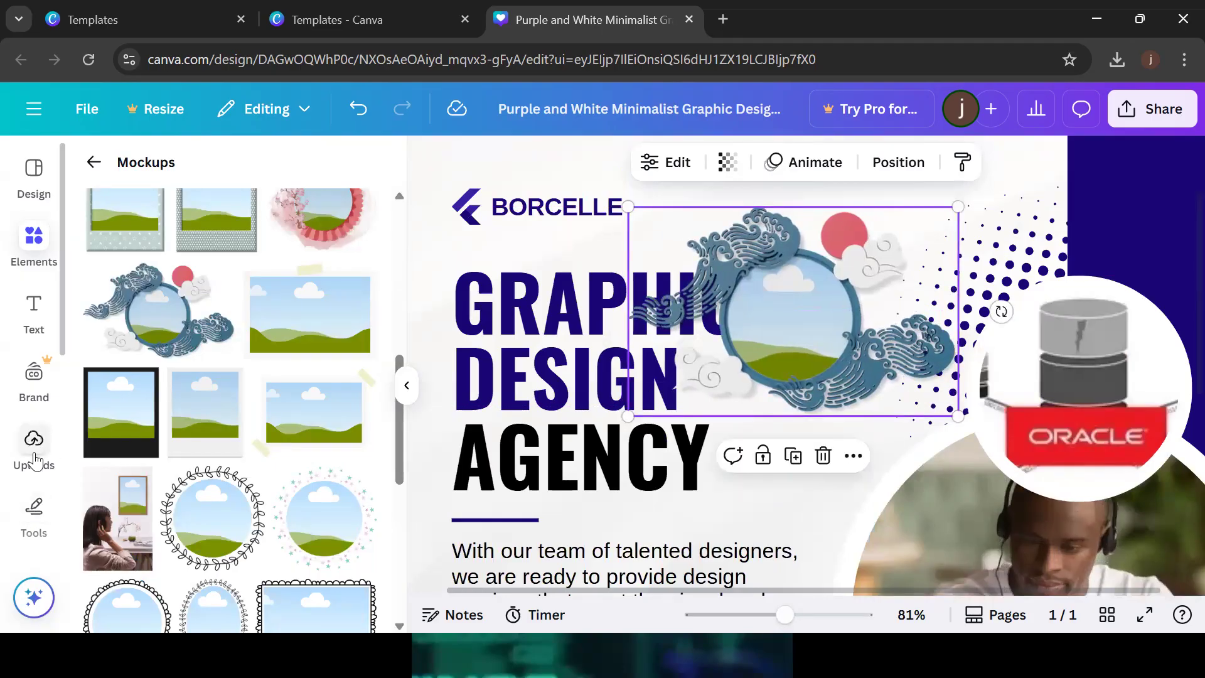
left_click(35, 462)
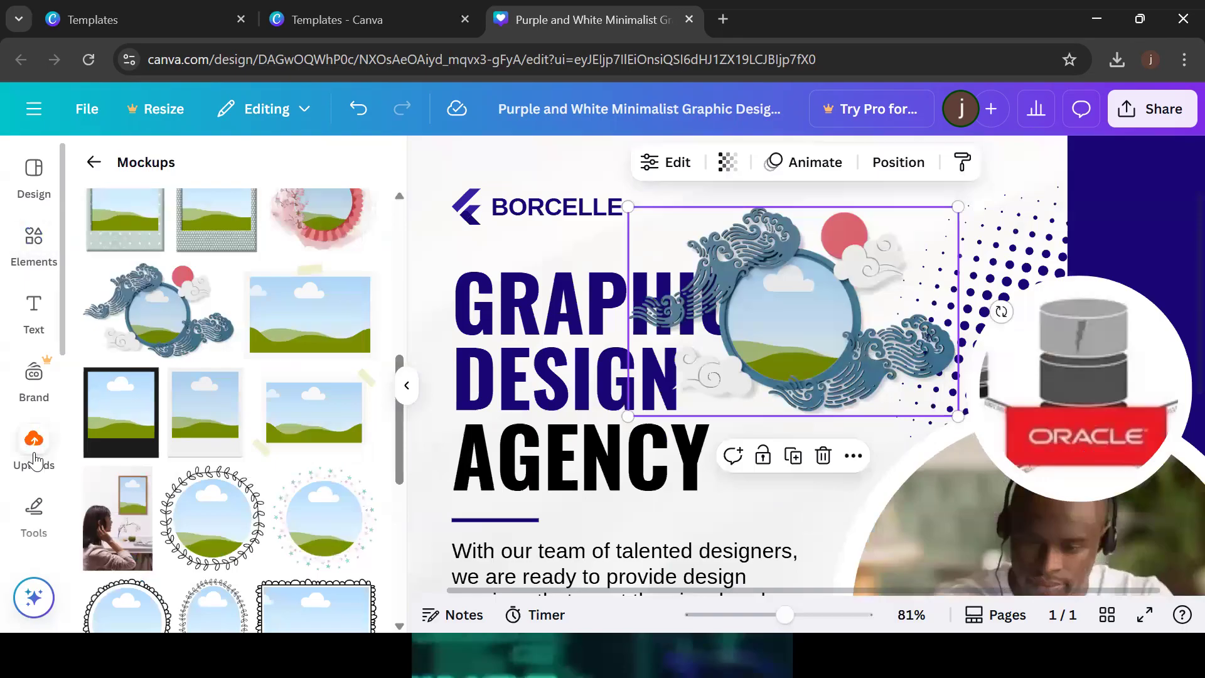
left_click_drag(303, 433, 766, 302)
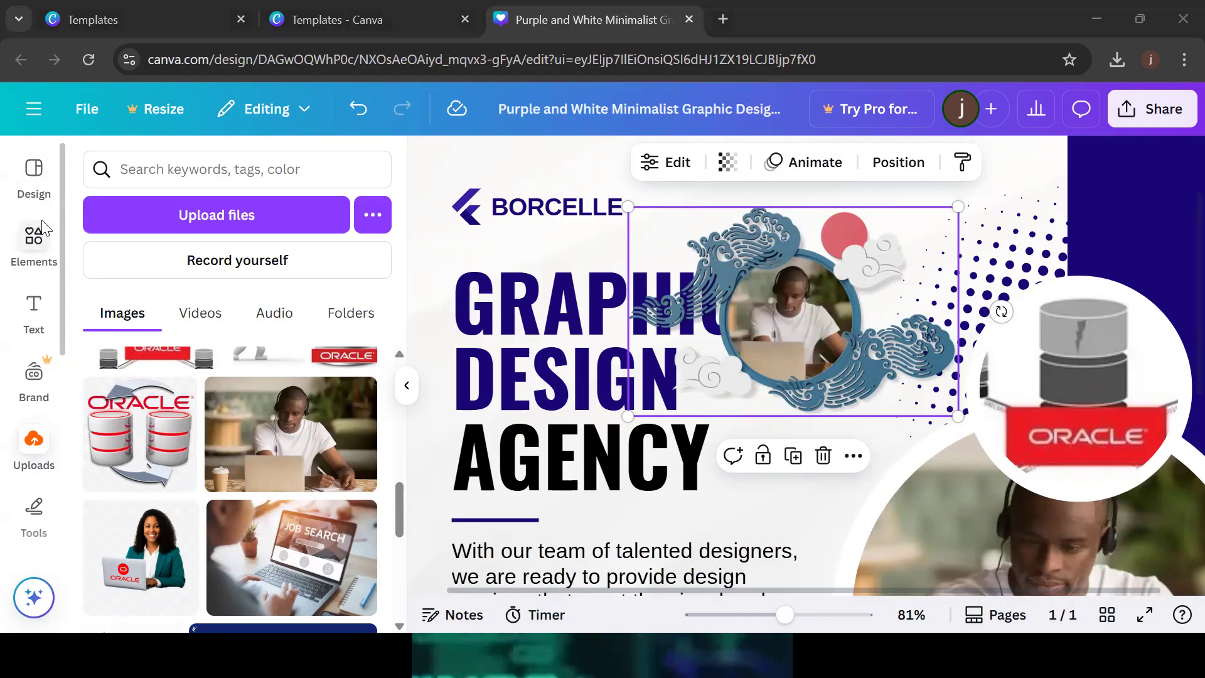
Return to the Mockups elements and delete the wave-circle photo mockup
left_click(18, 256)
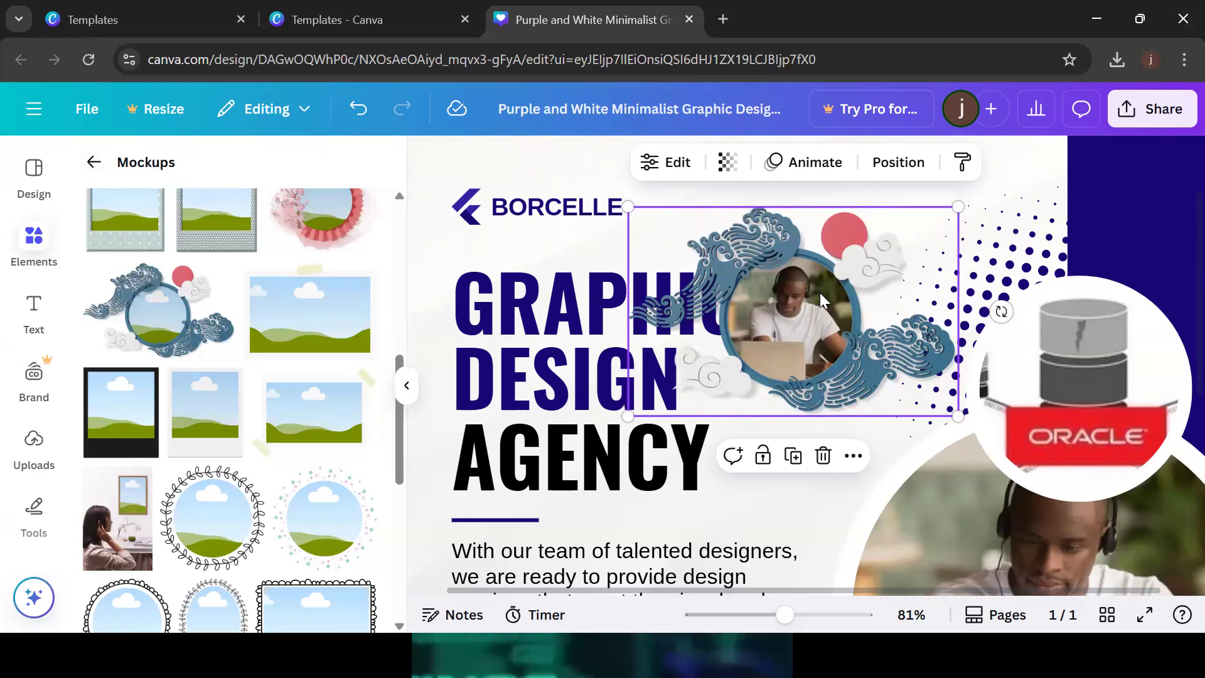
left_click(822, 457)
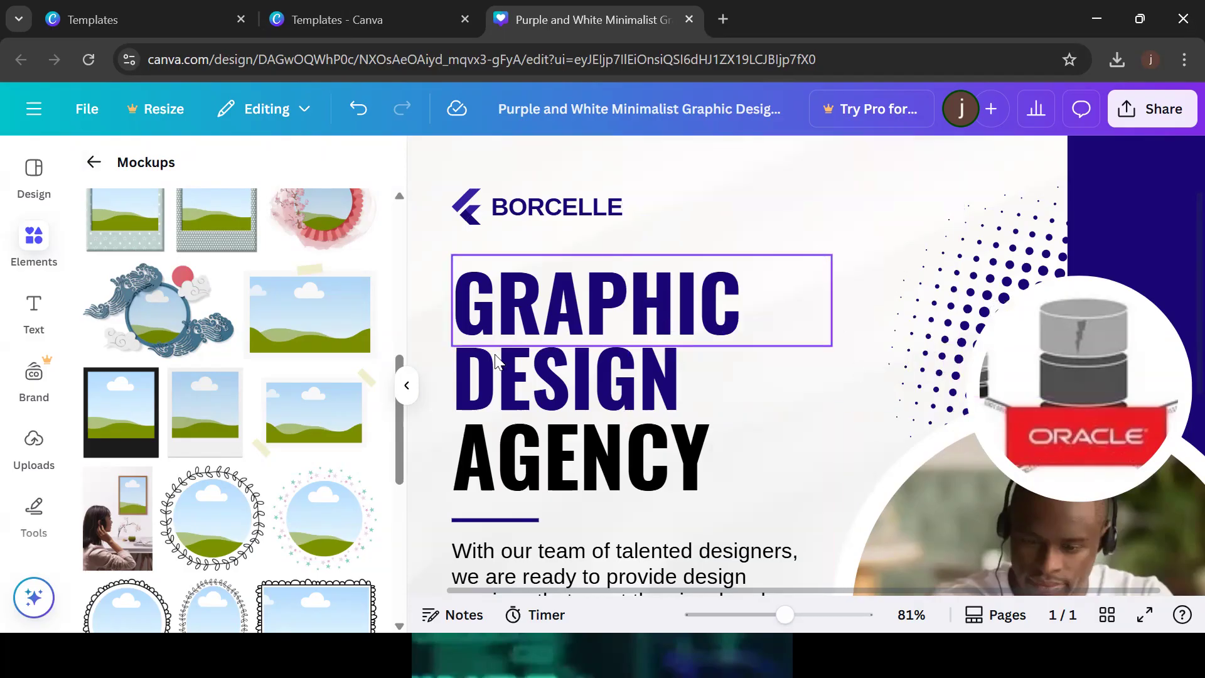
Return to the FRAME search results, zoom out to about 38%, and hide the Elements panel
left_click(400, 195)
scroll(402, 200, "up", 5)
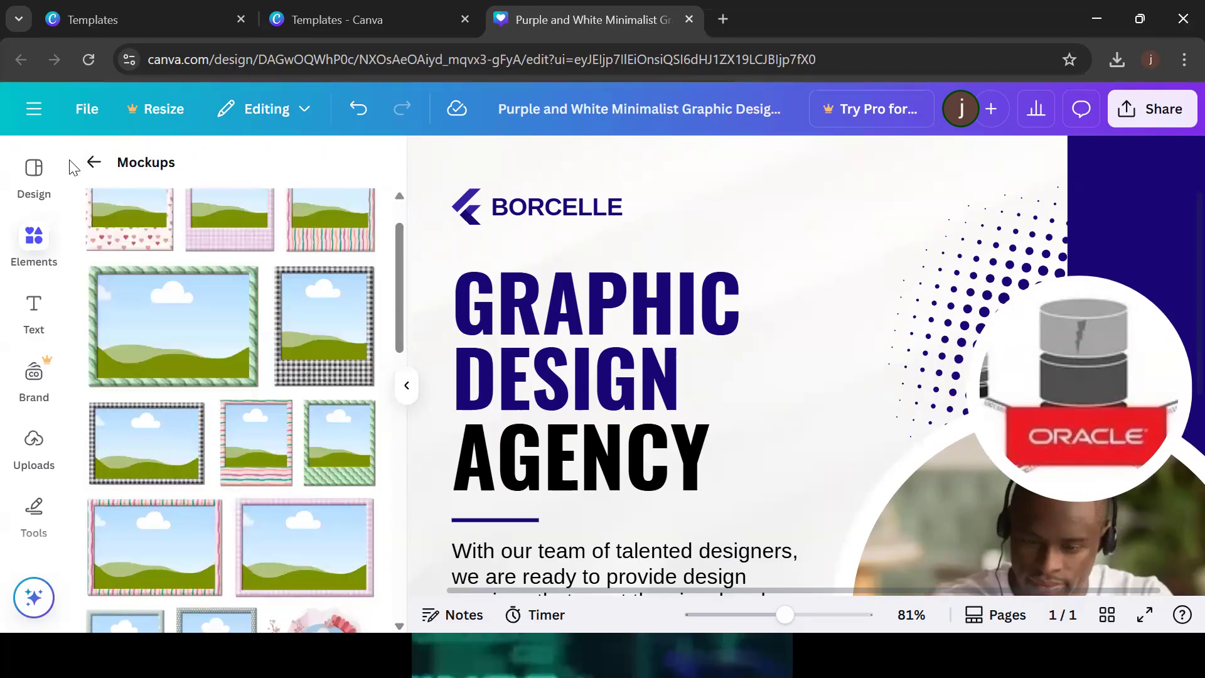
left_click(89, 169)
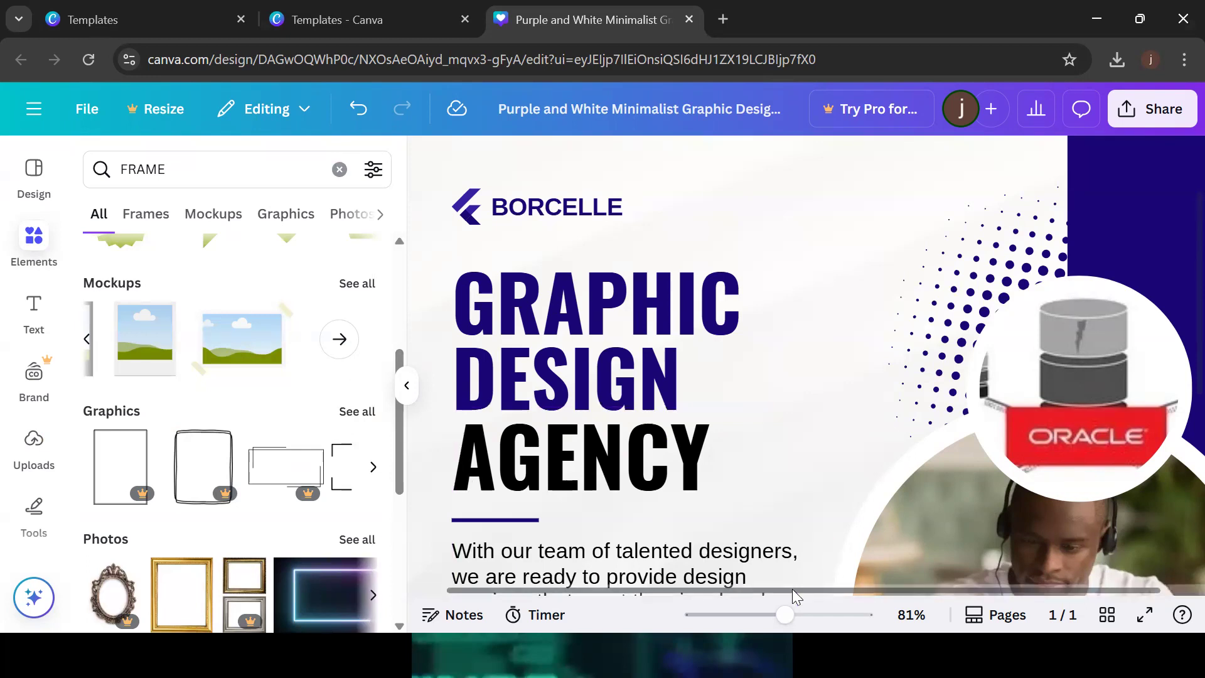
left_click_drag(784, 621, 754, 624)
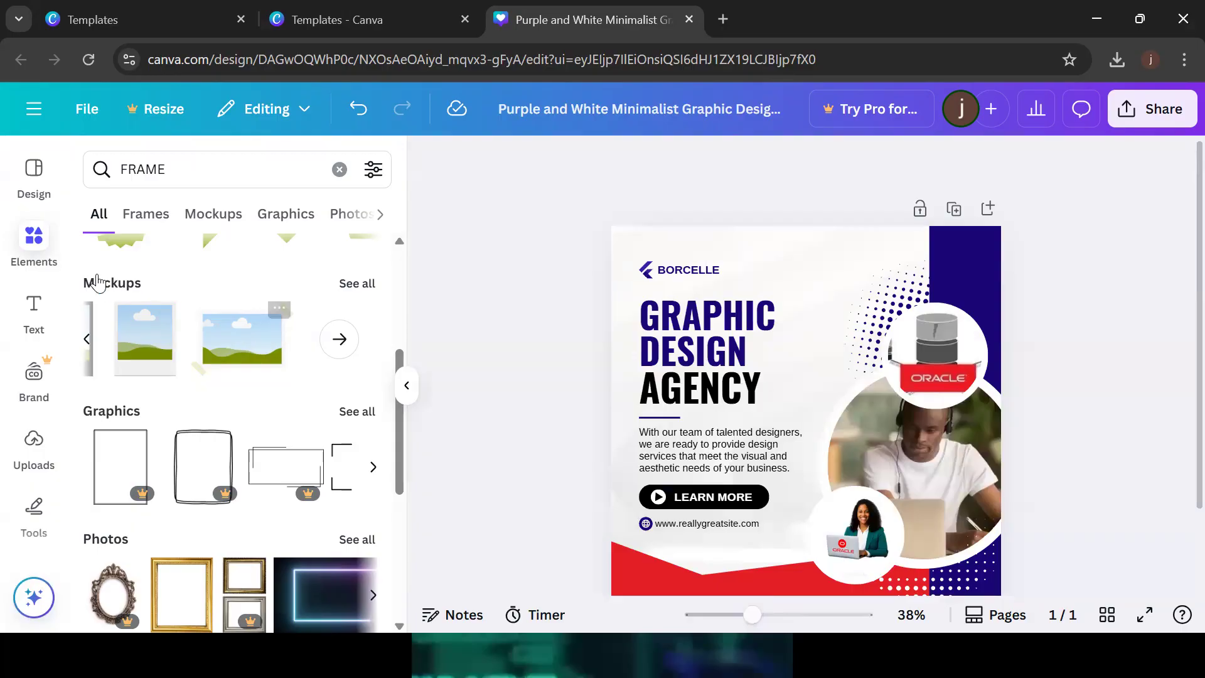
left_click(43, 253)
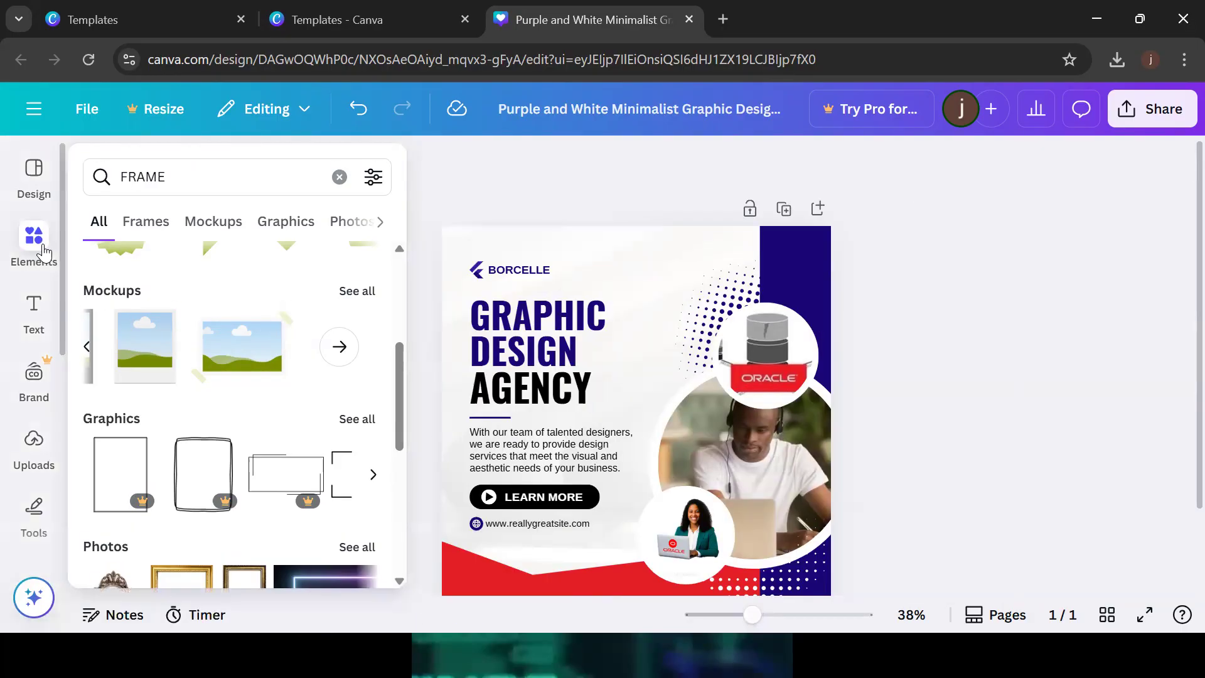
Search Elements for 'LOCATION ICON' and add a small red location pin near the top of the post
left_click(278, 183)
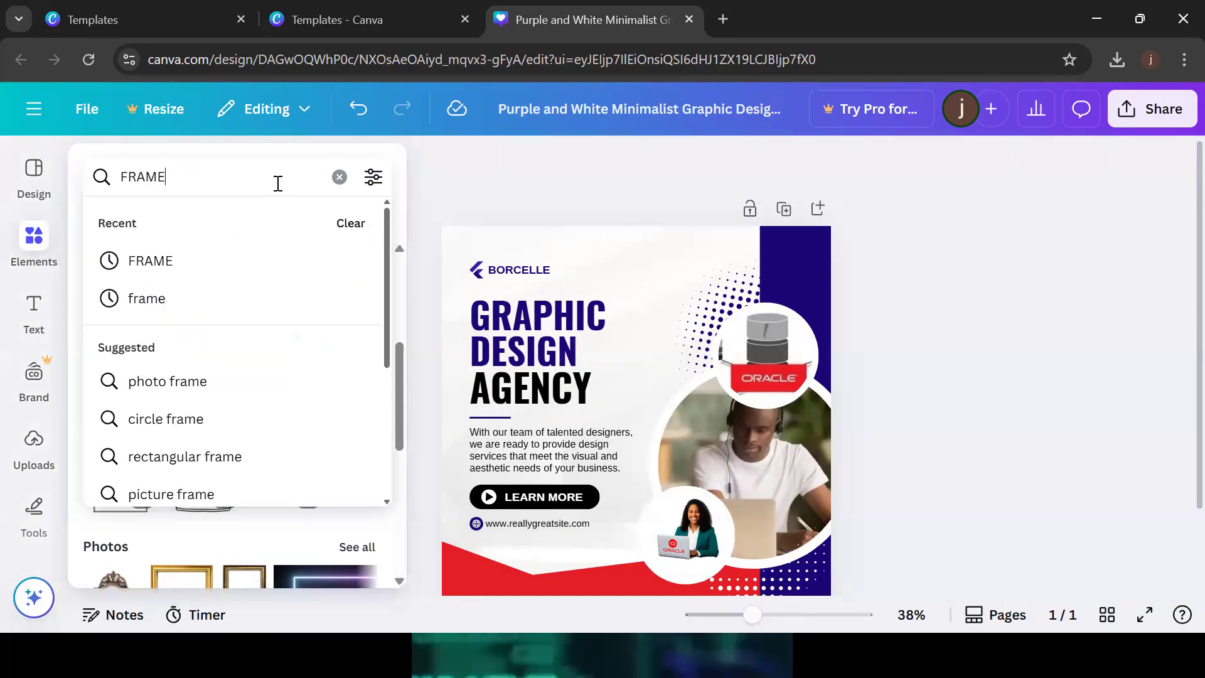
key("BackSpace")
key("BackSpace")
key("BackSpace")
key("BackSpace")
key("BackSpace")
type("L")
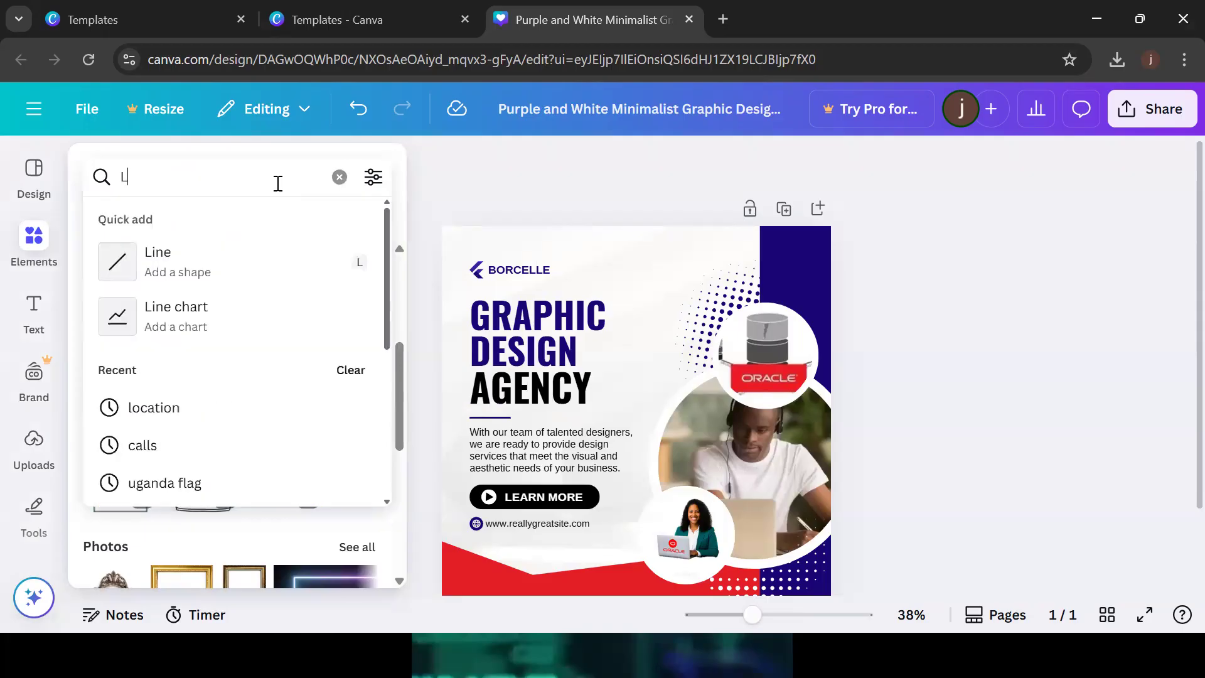
type("OCATION")
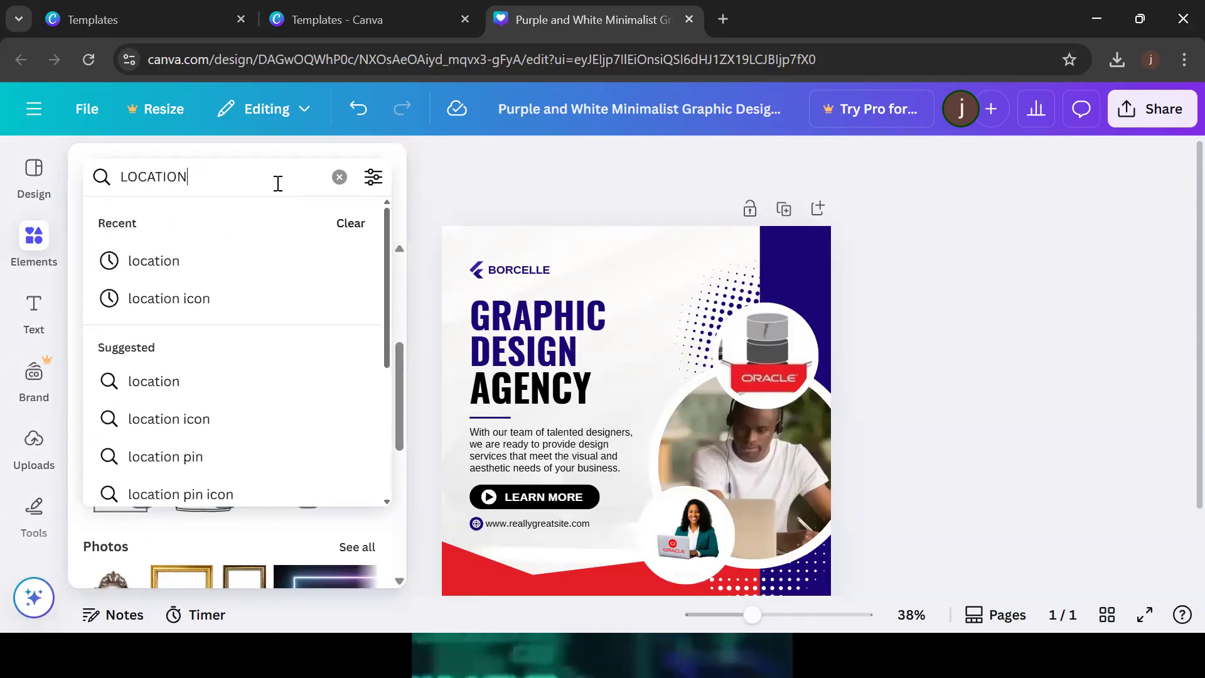
type(" ICON")
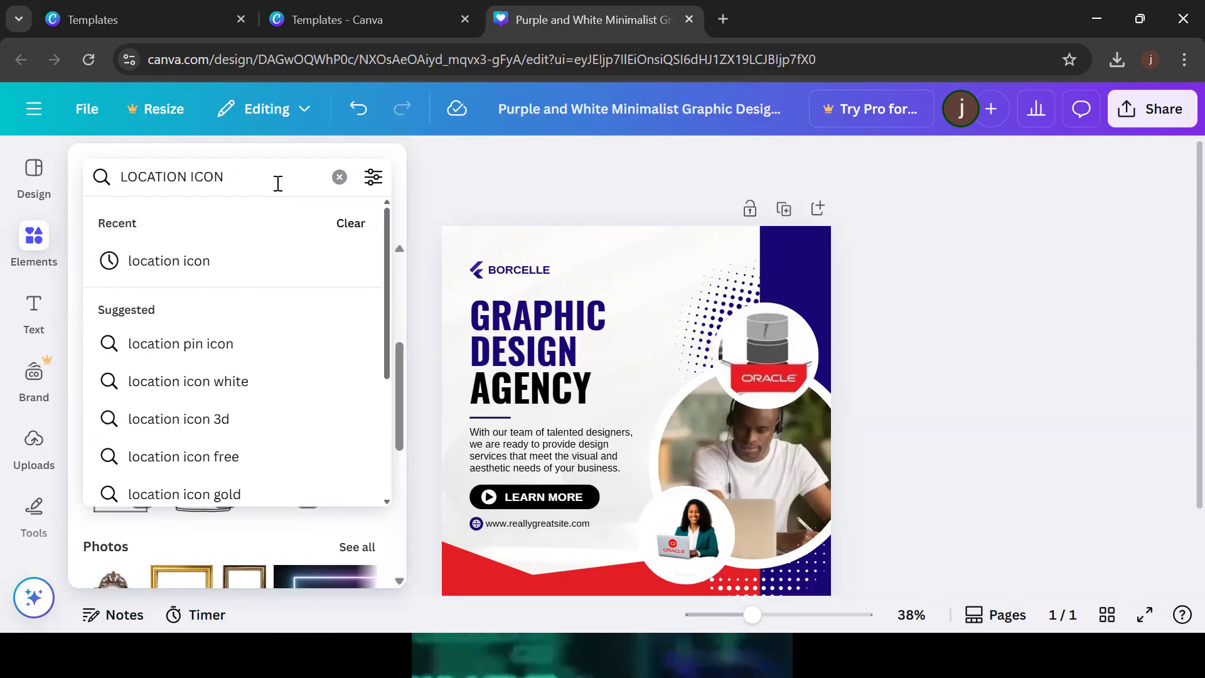
key("Return")
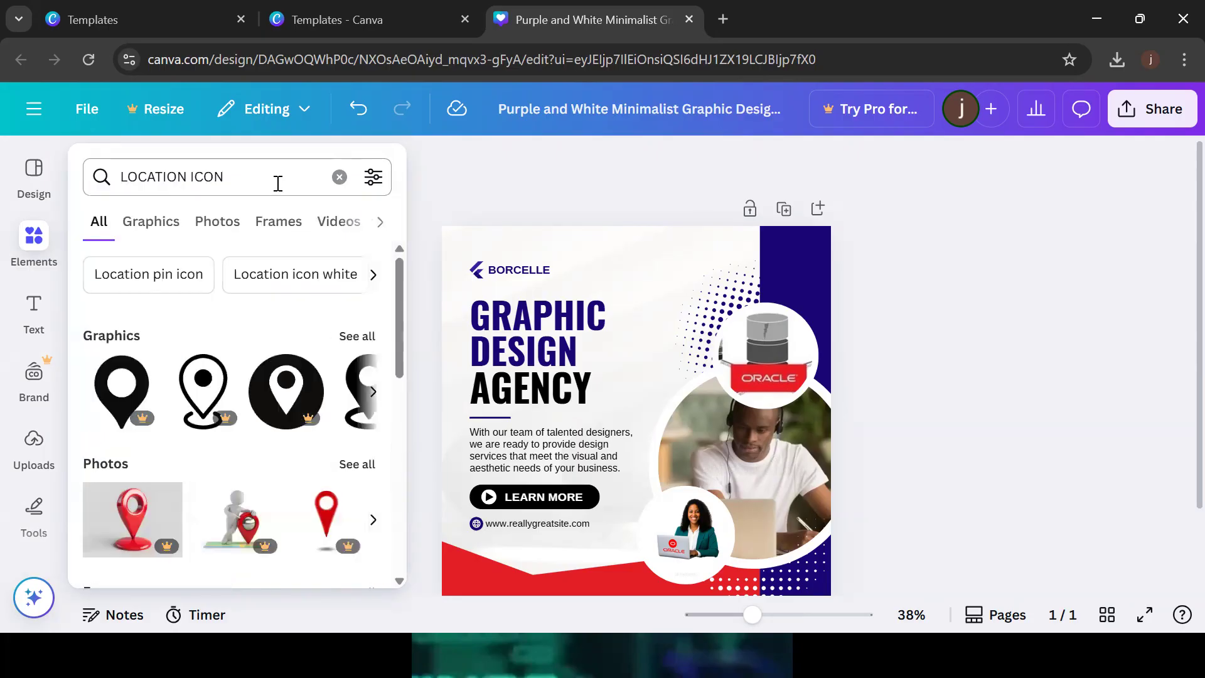
left_click(373, 402)
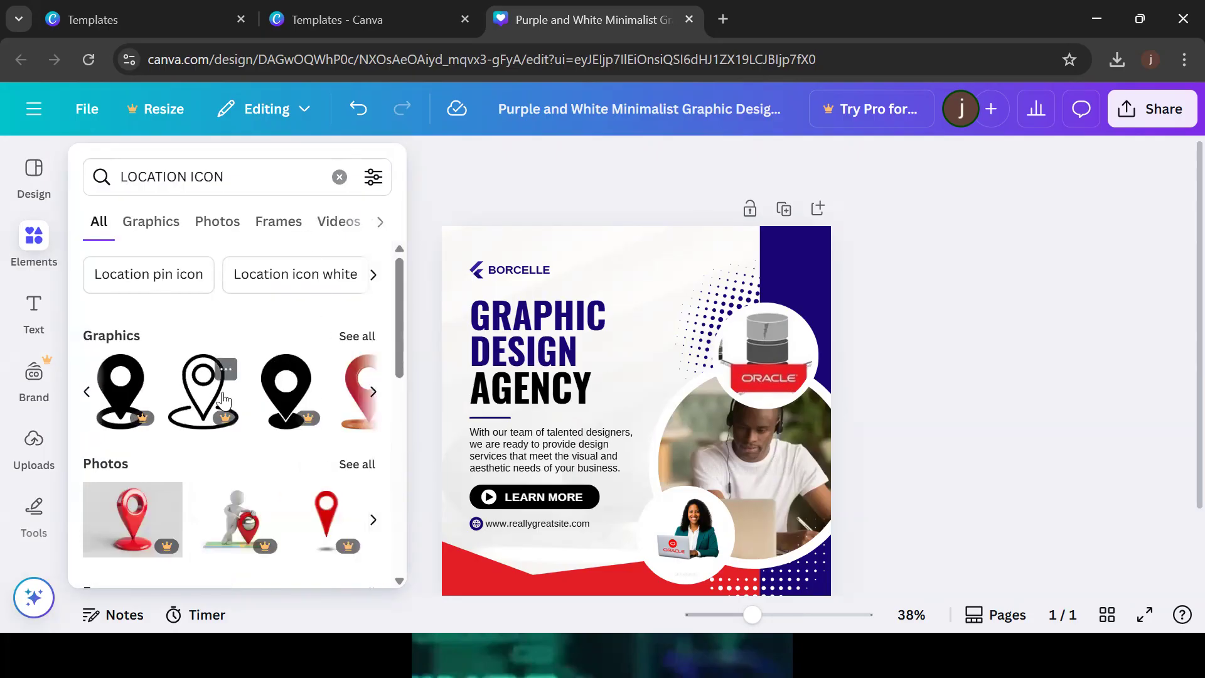
left_click(373, 393)
left_click_drag(121, 389, 623, 281)
left_click_drag(808, 244, 596, 266)
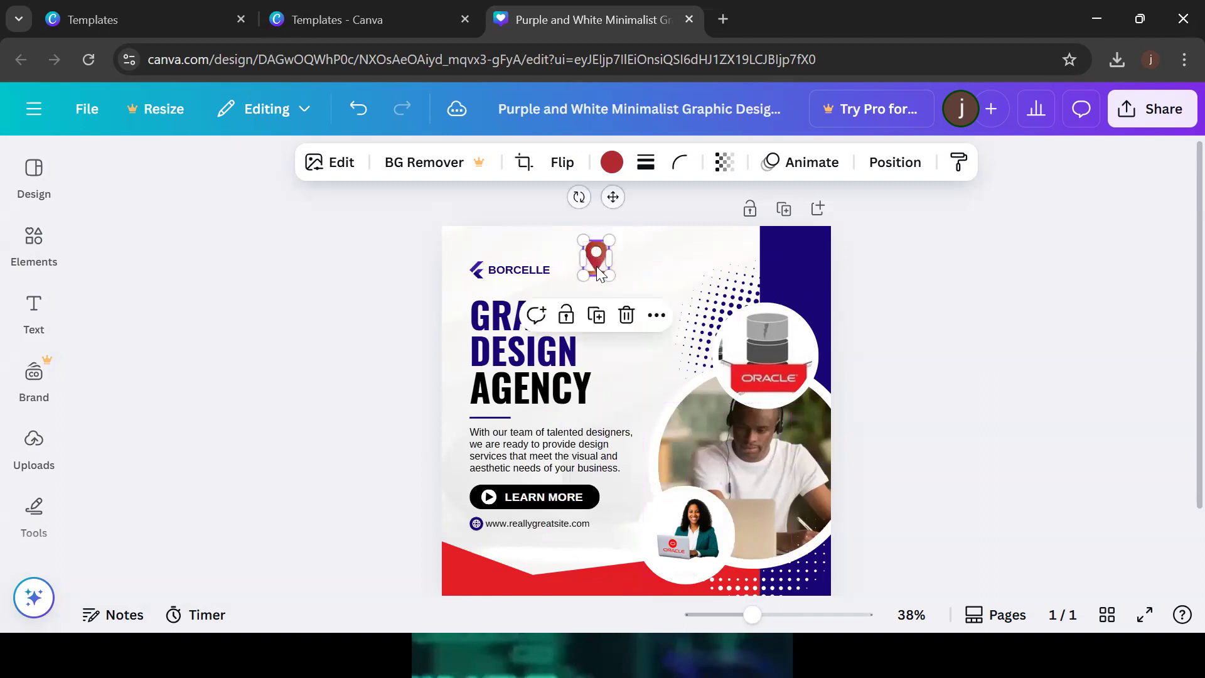
Place a duplicate of the BORCELLE text beside the red pin
left_click(518, 272)
left_click_drag(518, 271, 656, 269)
double_click(655, 263)
Replace the BORCELLE wording beside the pin with MASAKA
key("BackSpace")
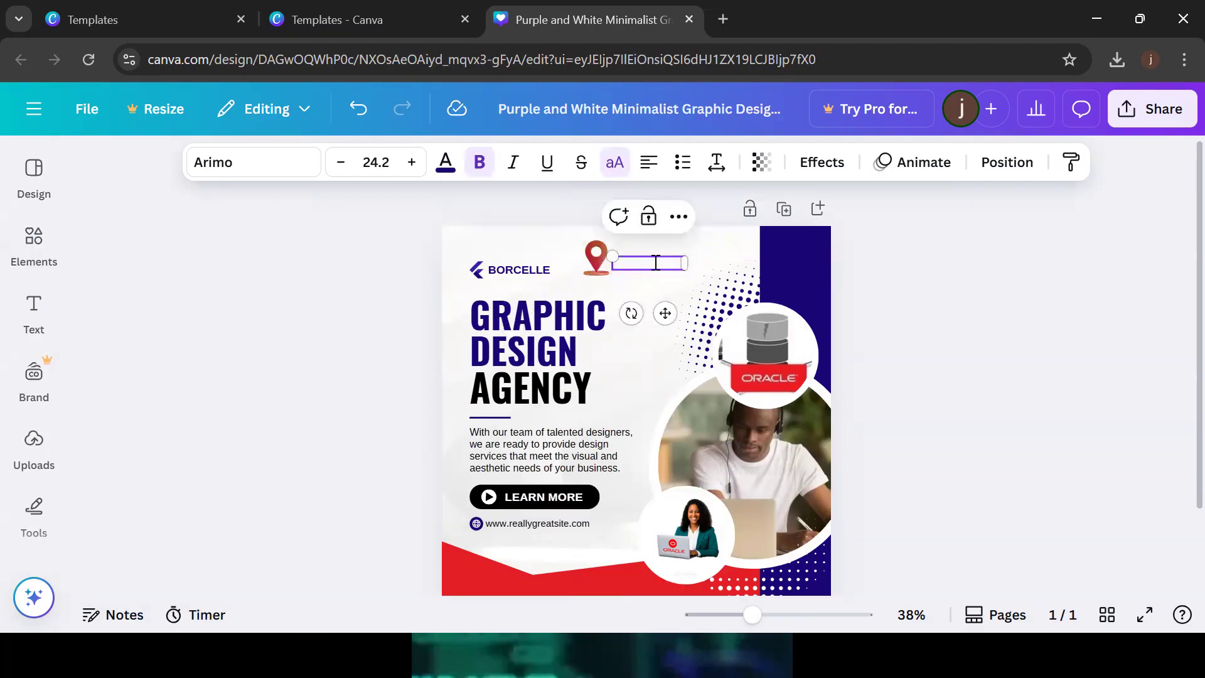
type("MASAKA")
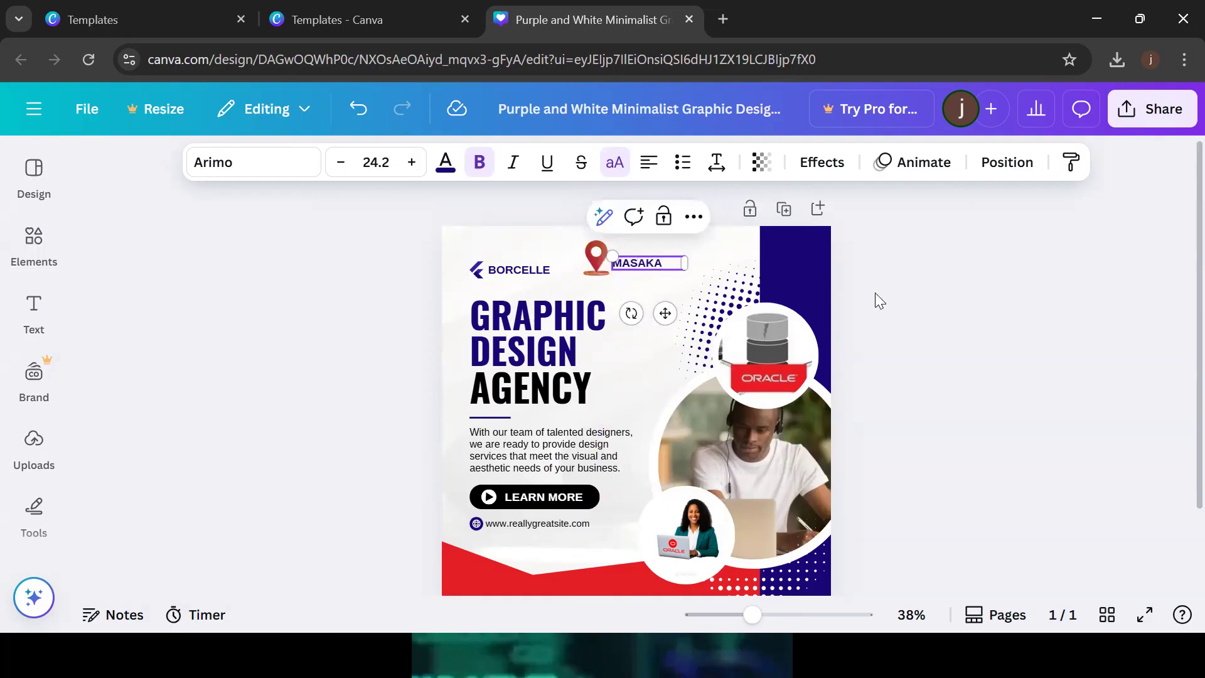
left_click(939, 307)
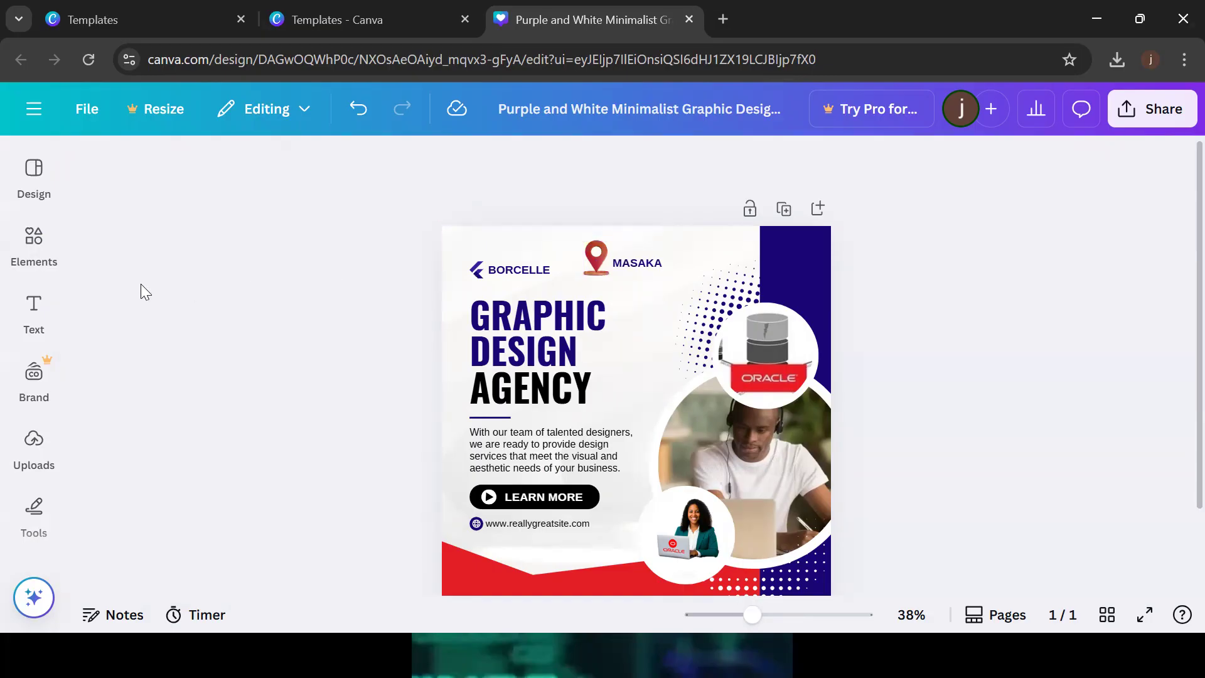
Search Elements for 'whatsapp' and place the green plus-bubble icon just below the MASAKA pin
left_click(33, 242)
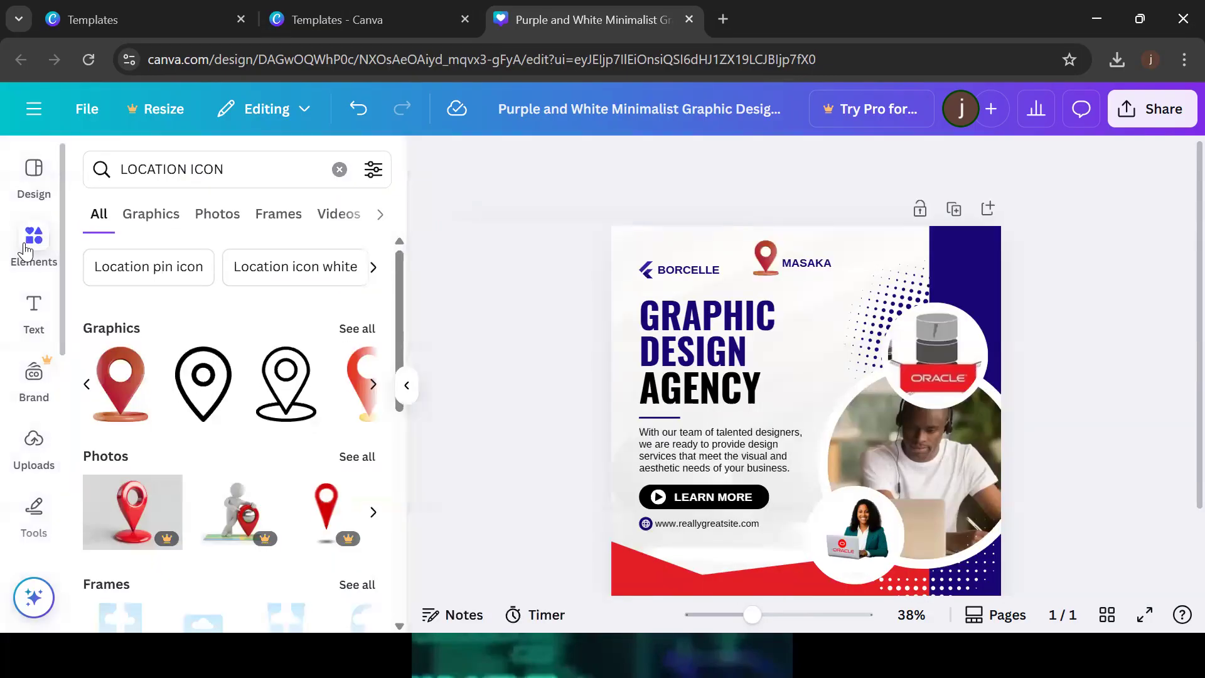
left_click(340, 171)
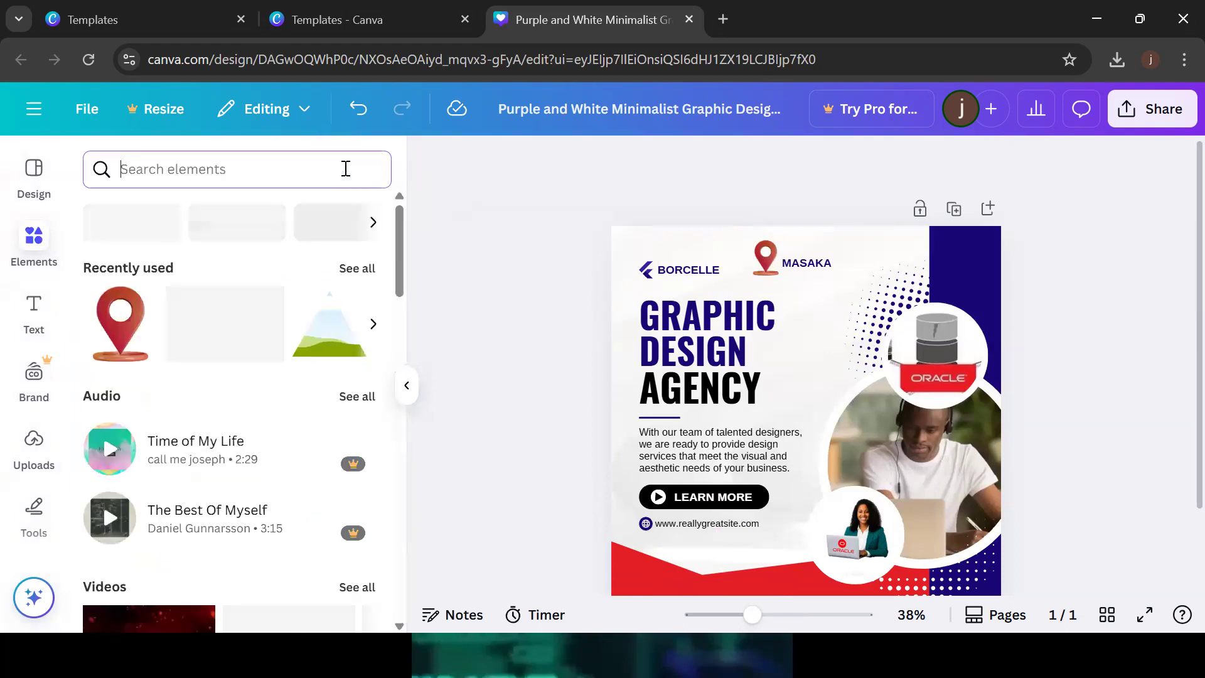
type("WHATSA")
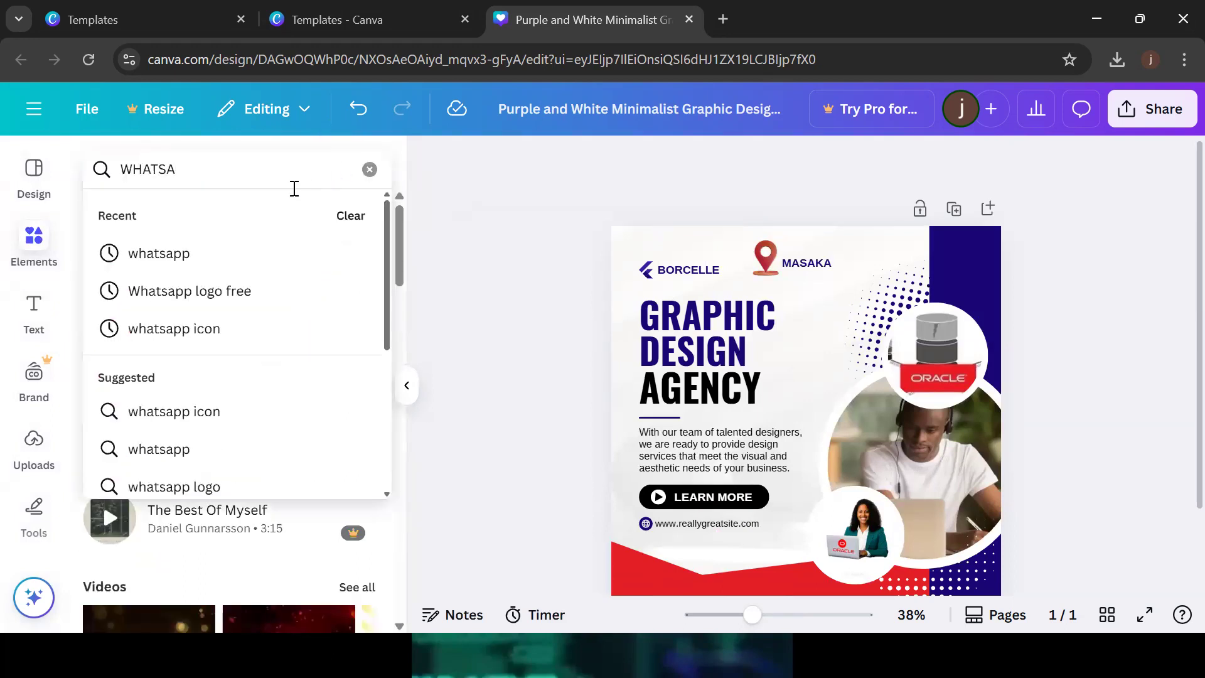
left_click(182, 256)
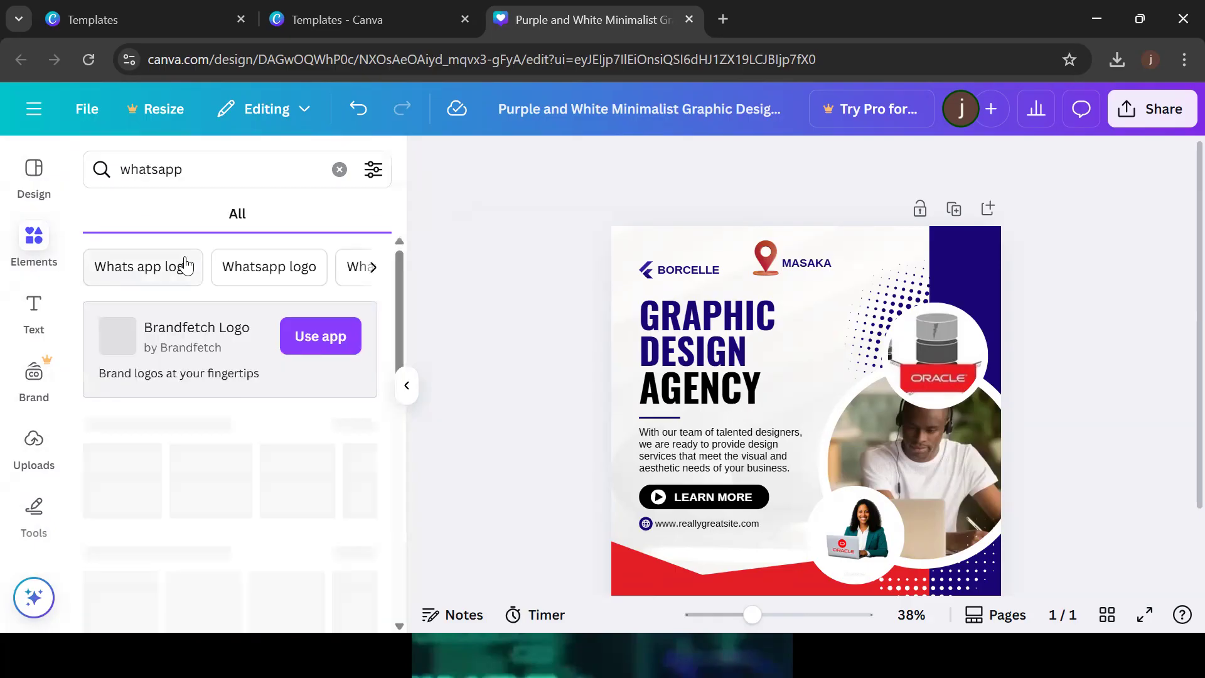
scroll(402, 301, "down", 1)
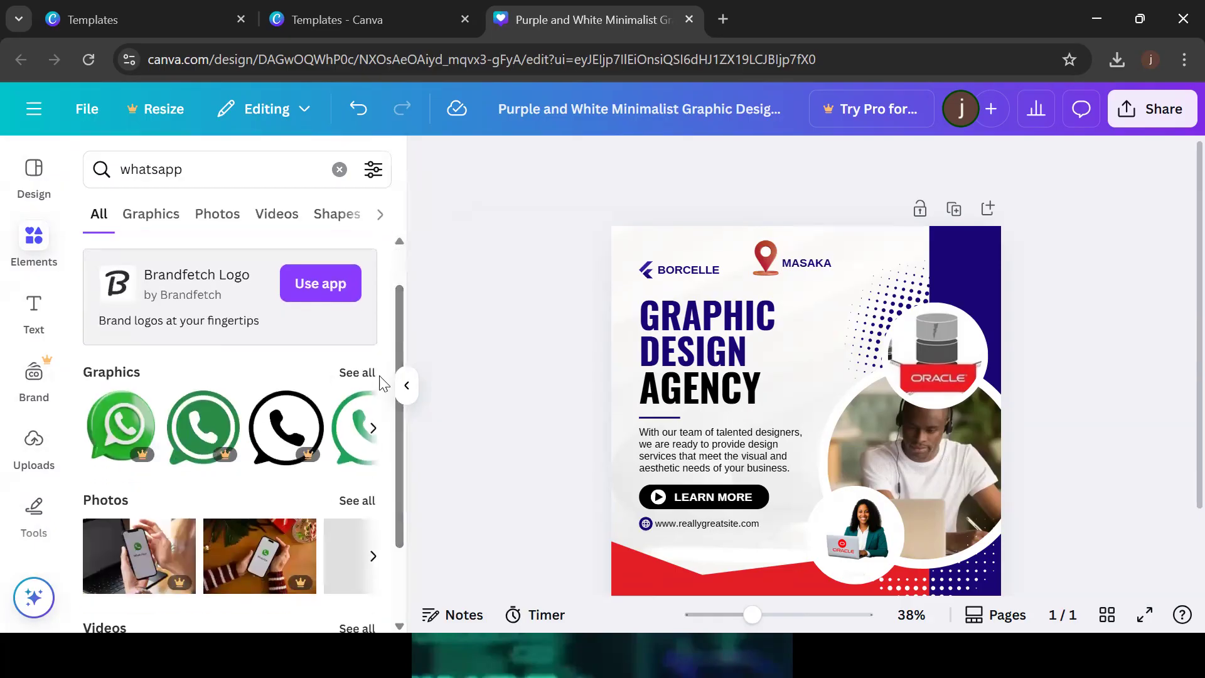
left_click(372, 427)
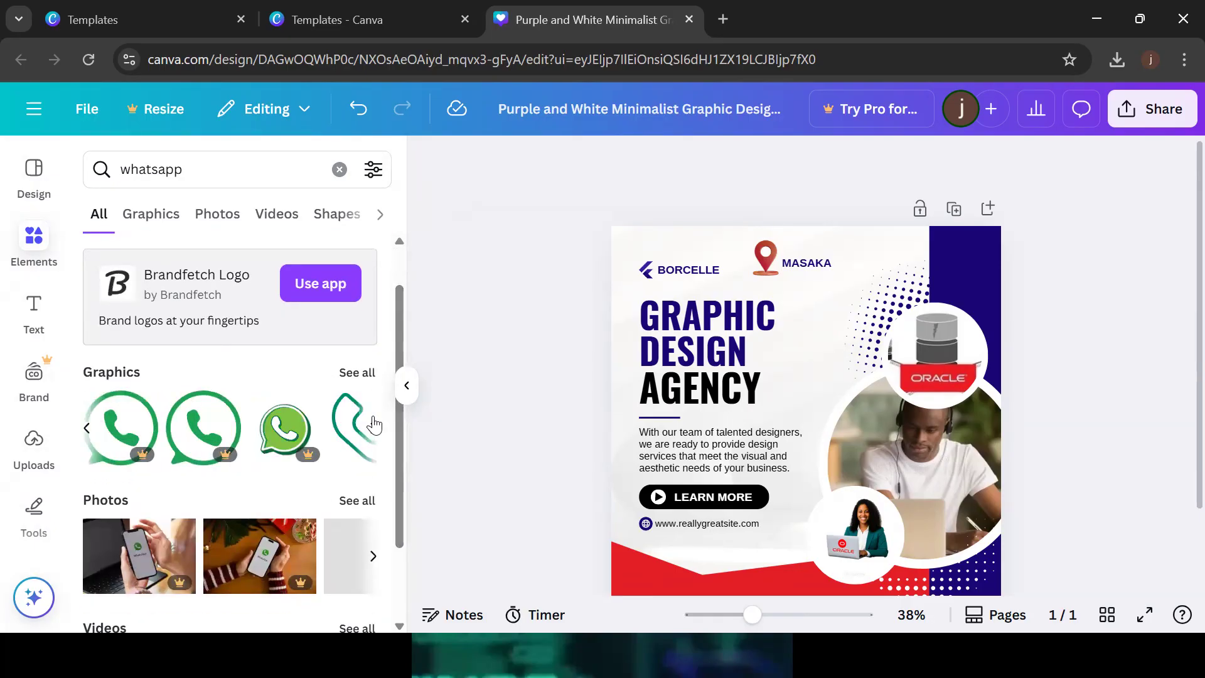
left_click(373, 429)
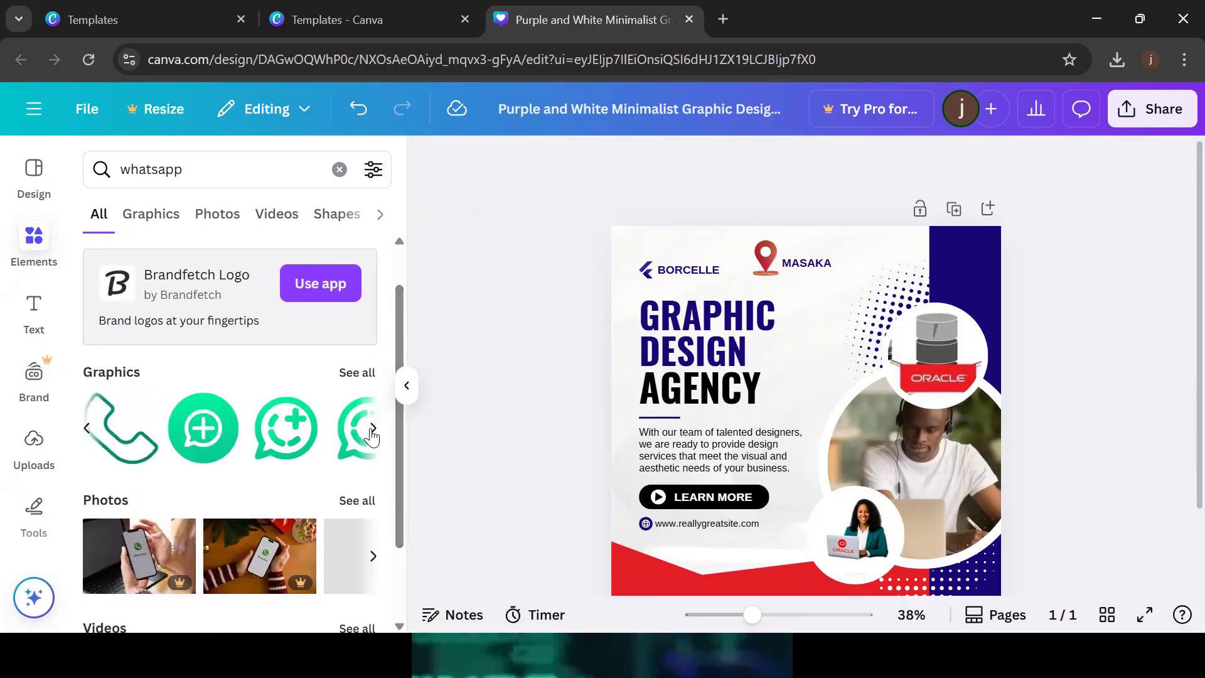
mouse_move(212, 433)
left_click_drag(899, 295, 770, 431)
left_click_drag(771, 507, 804, 355)
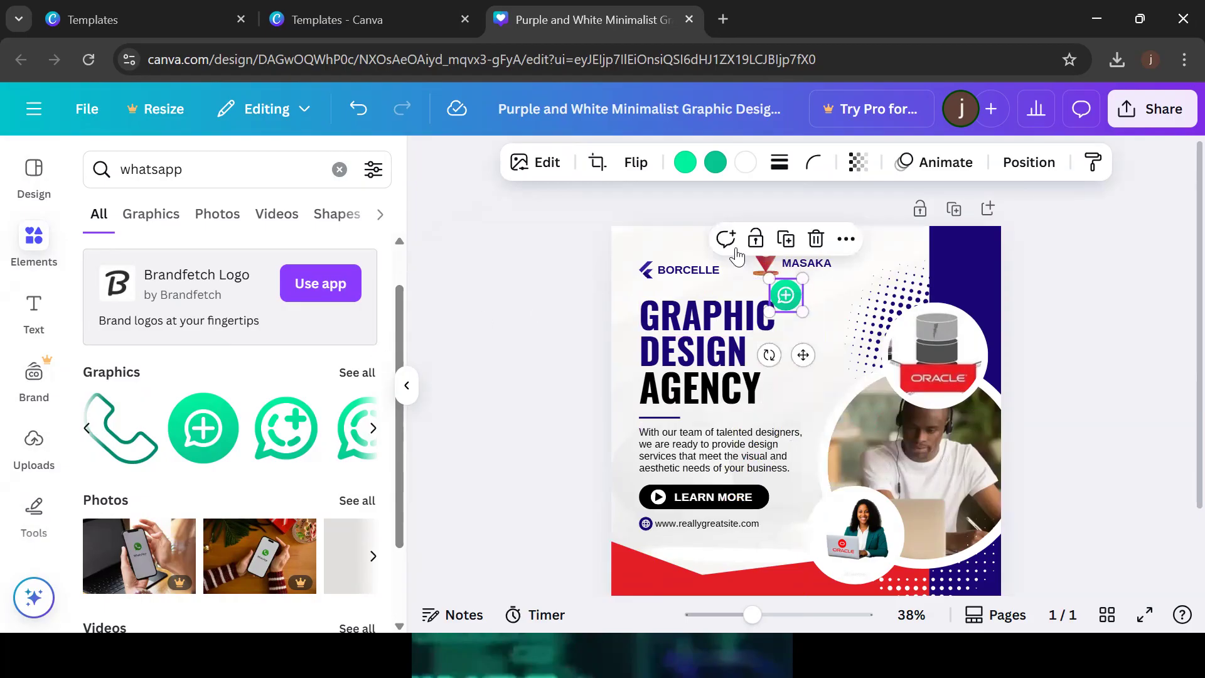
Duplicate the MASAKA label beside the WhatsApp icon and rewrite it as the contact phone number on one line
left_click(812, 266)
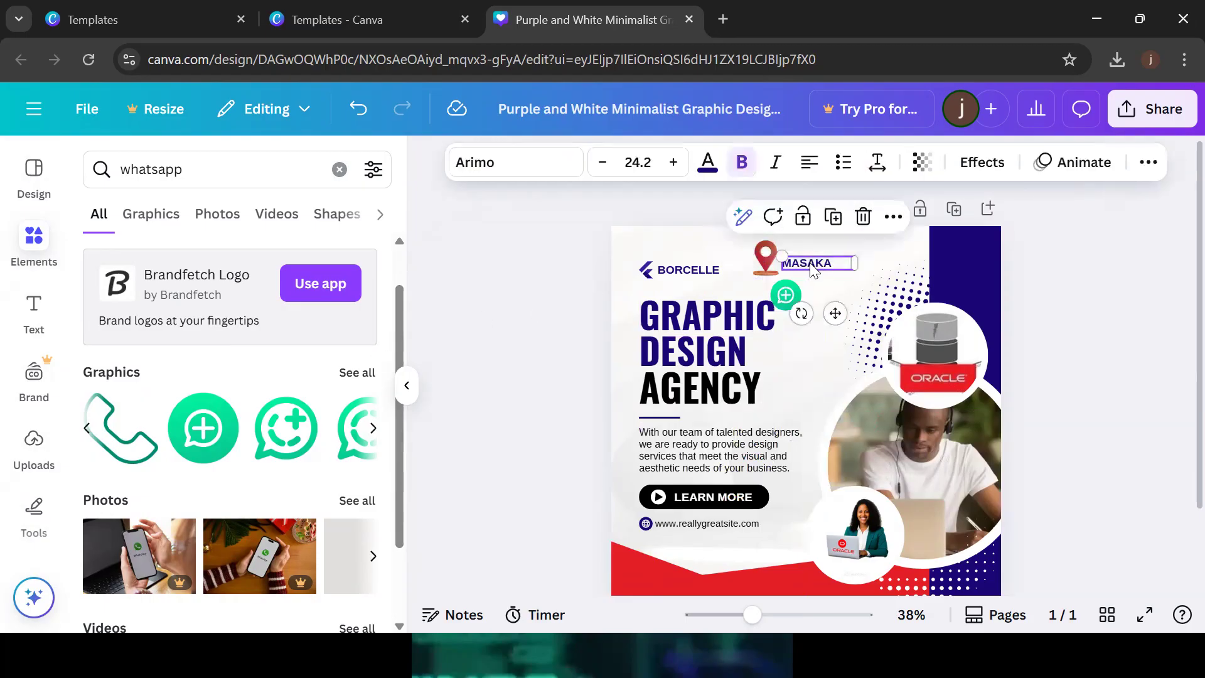
left_click(833, 217)
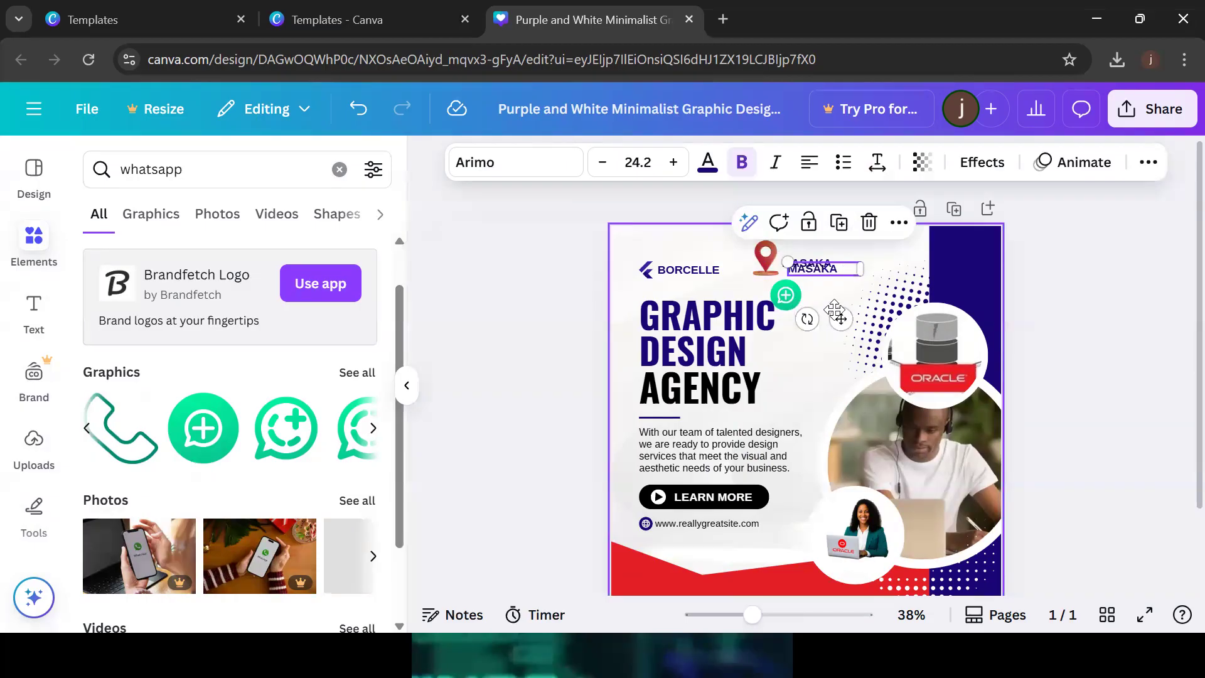
left_click_drag(840, 318, 854, 337)
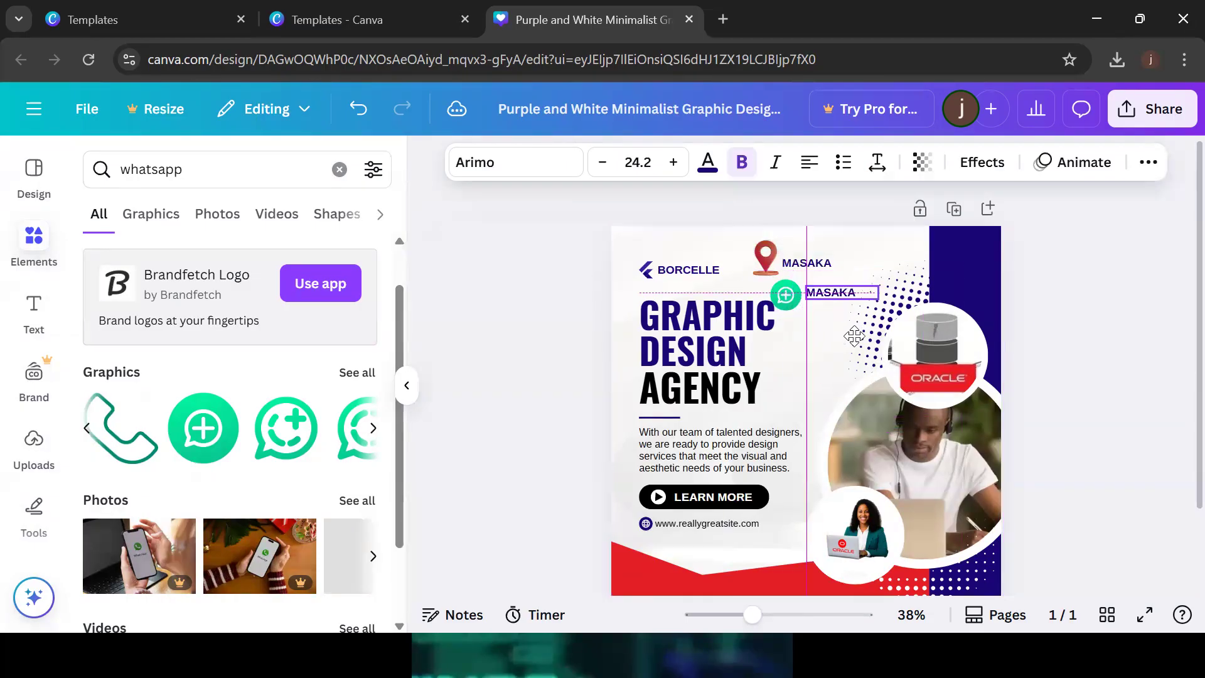
double_click(859, 293)
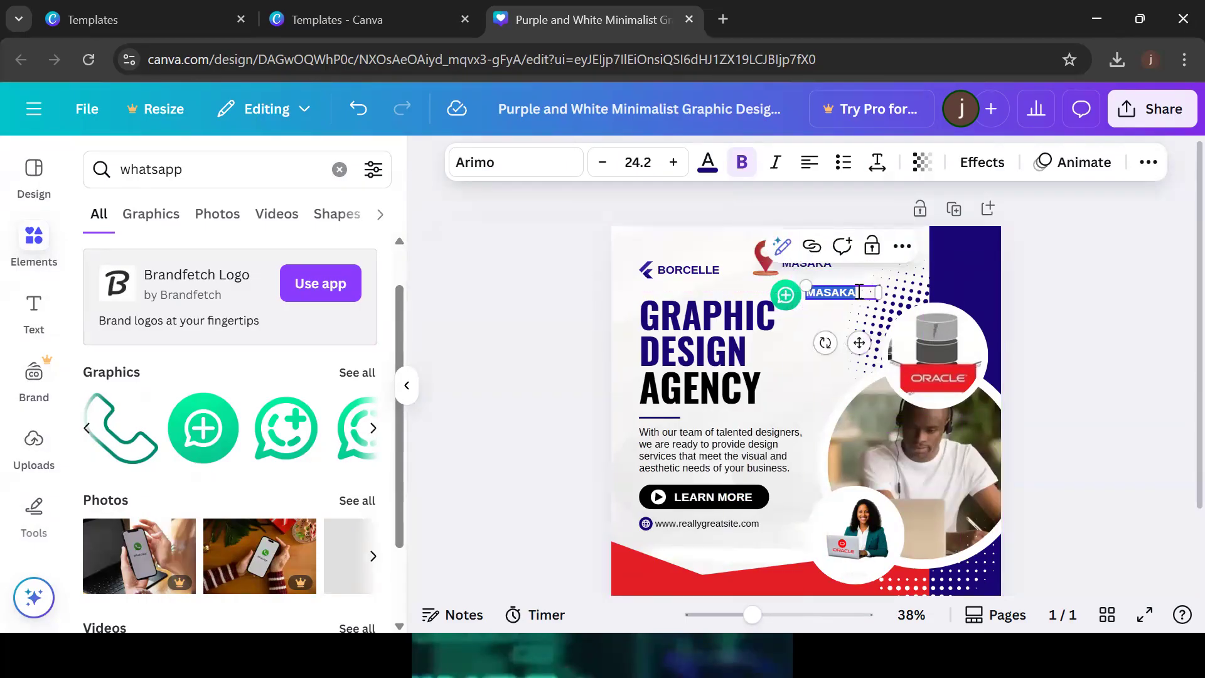
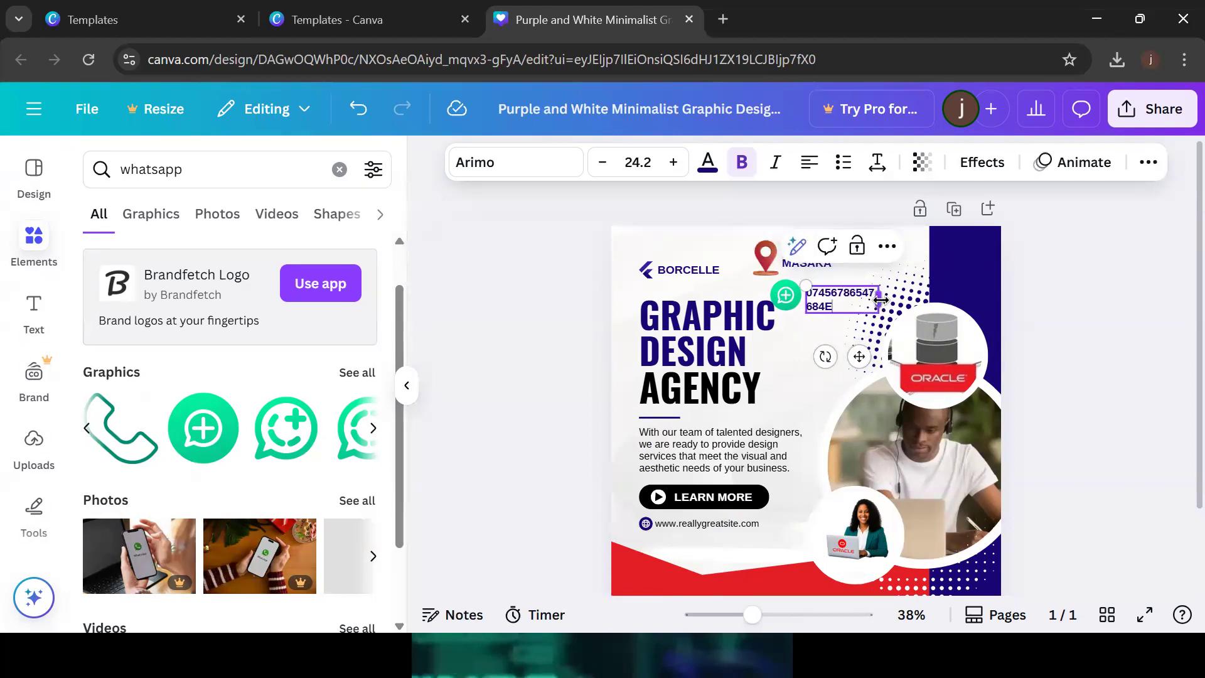
left_click_drag(881, 300, 936, 292)
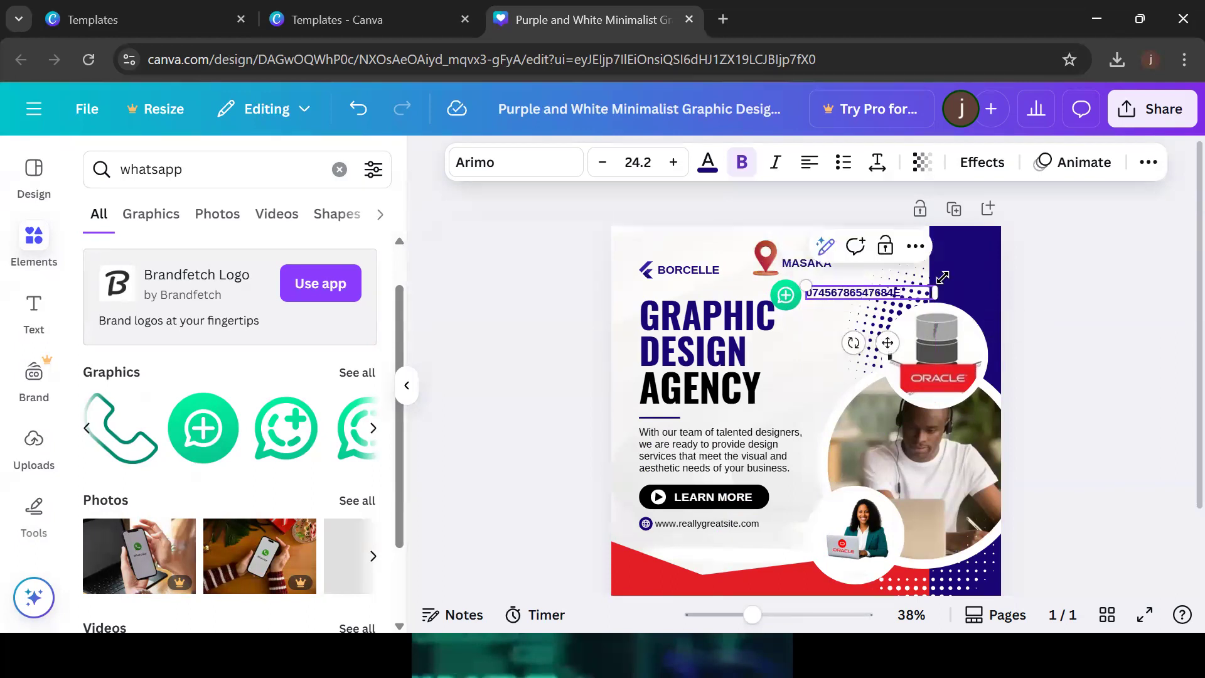
left_click(1075, 228)
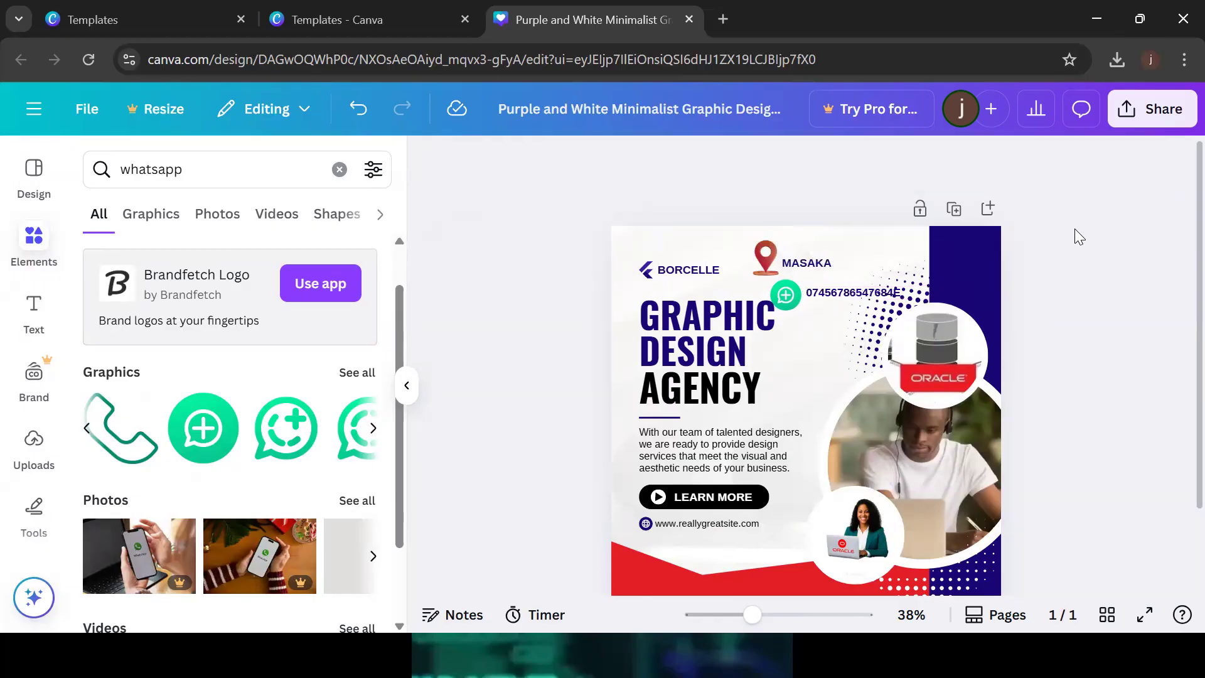
Zoom the canvas from 38% to 48% and scroll back to the top of the post
scroll(1180, 400, "down", 2)
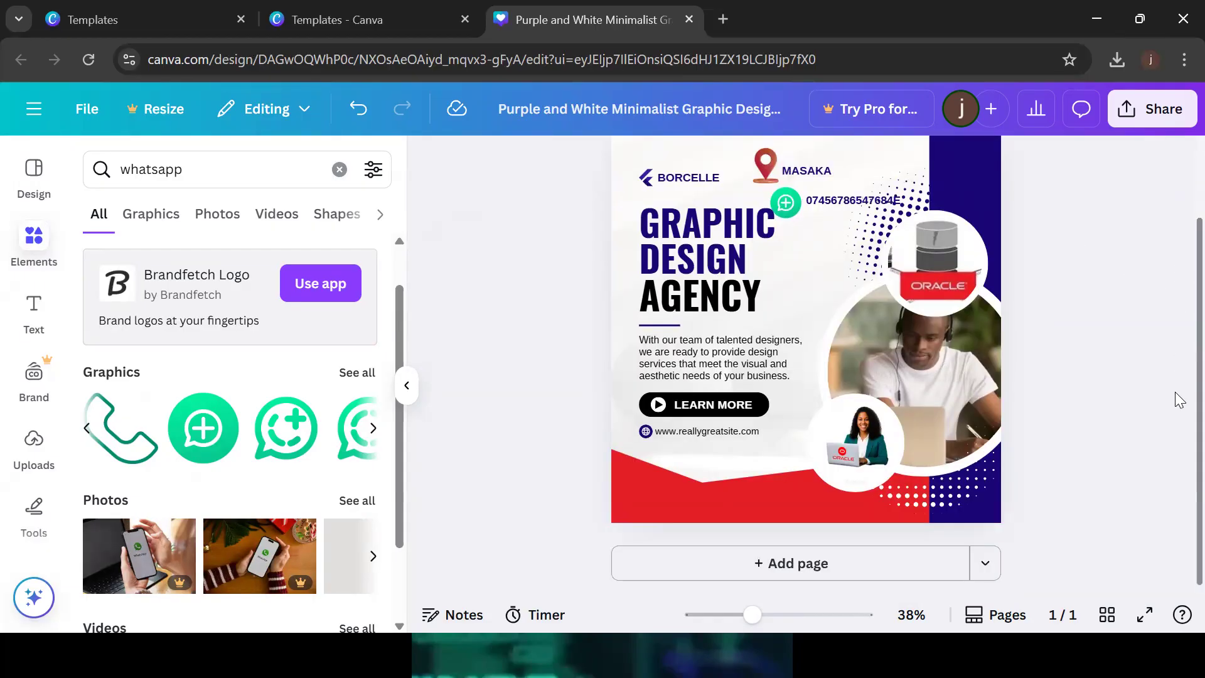
scroll(1177, 307, "up", 2)
scroll(1176, 385, "down", 2)
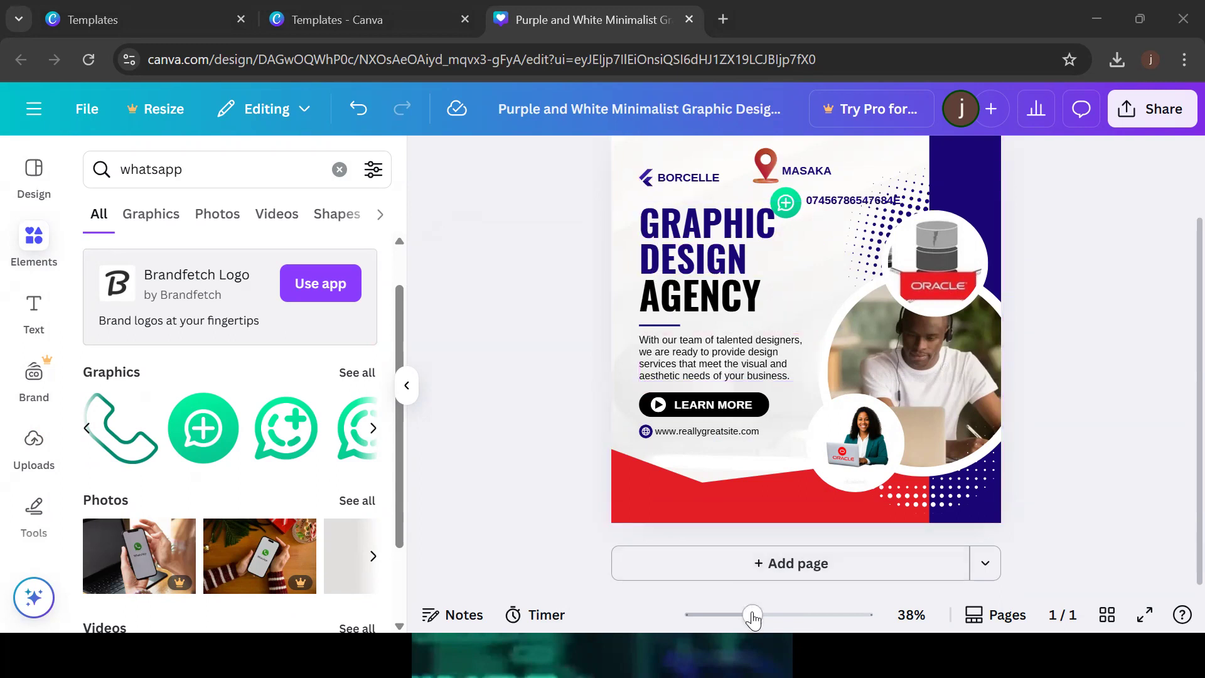
left_click_drag(753, 614, 762, 615)
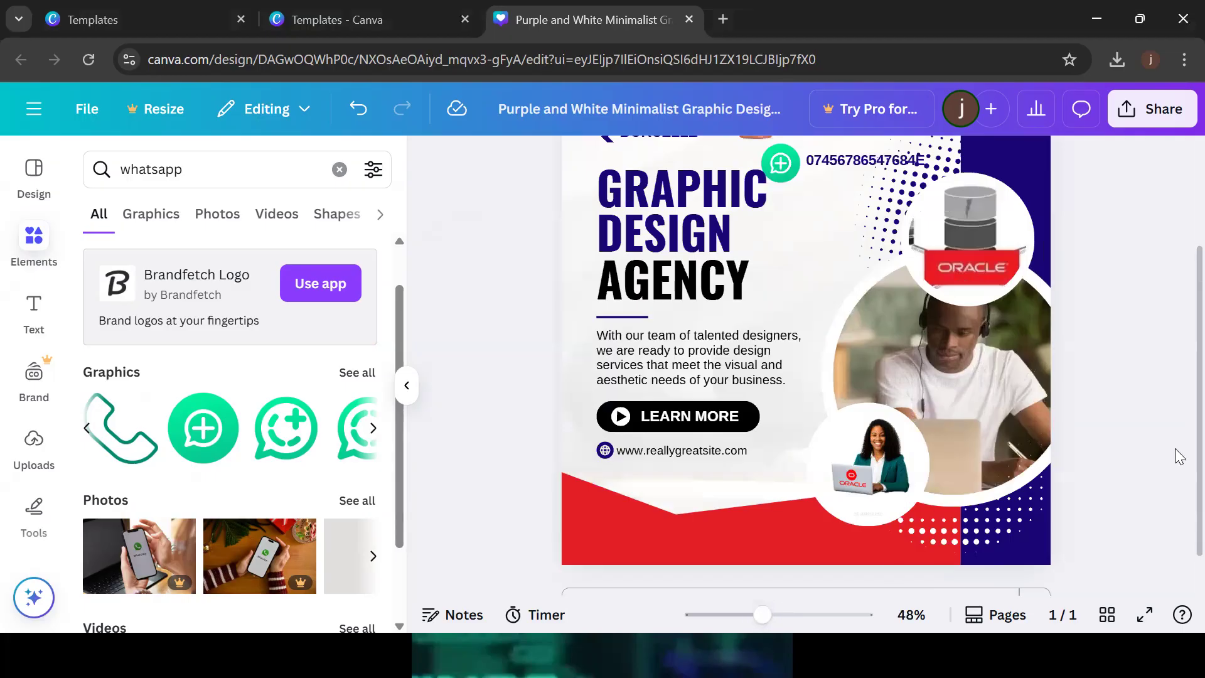
scroll(1177, 408, "up", 2)
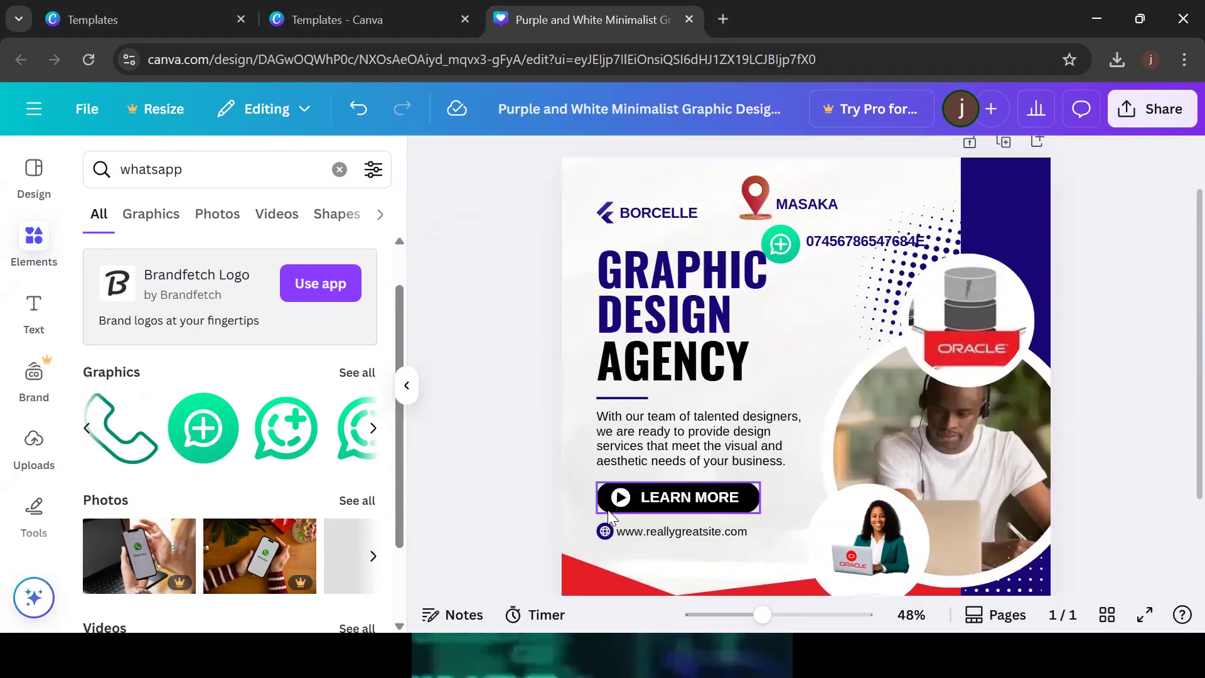
Shift the LEARN MORE button left and move its icon to the button's left end
left_click_drag(607, 510, 573, 509)
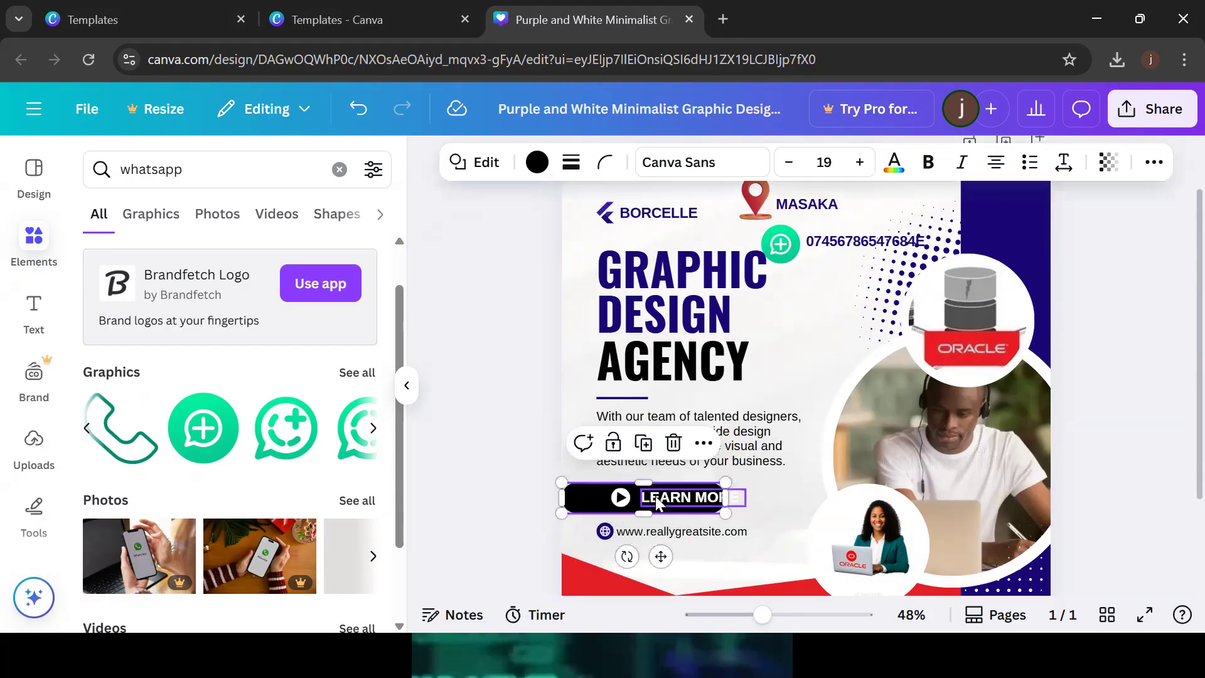
left_click(594, 302)
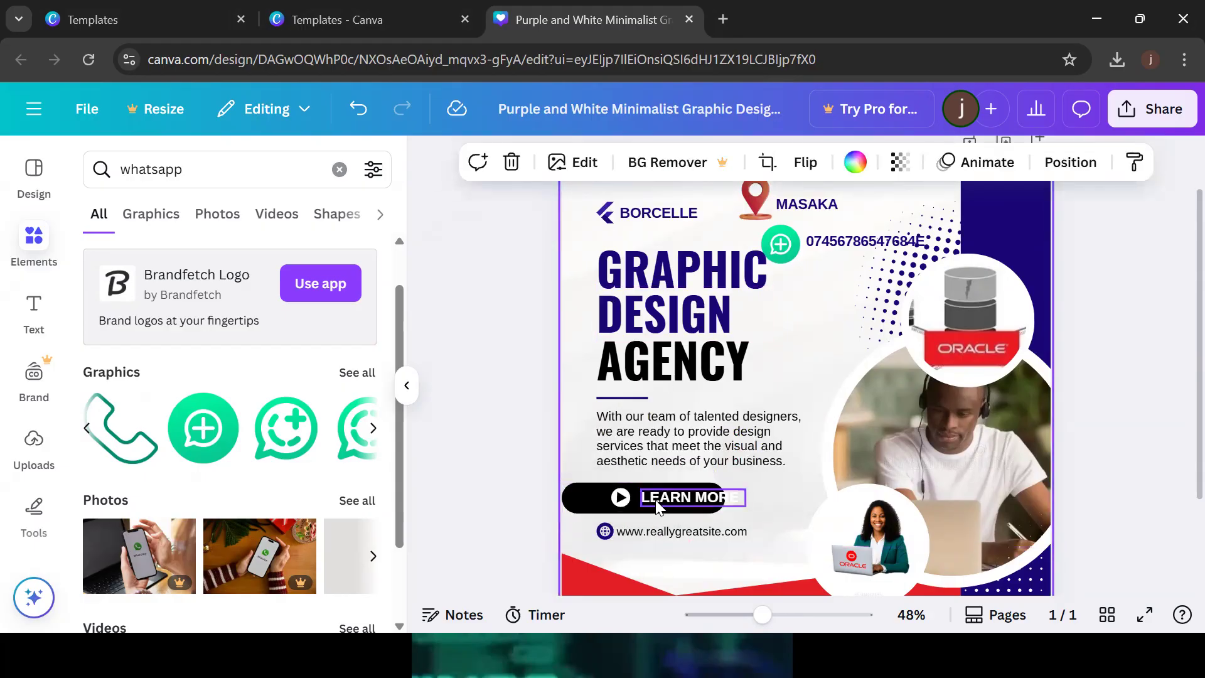
left_click(620, 501)
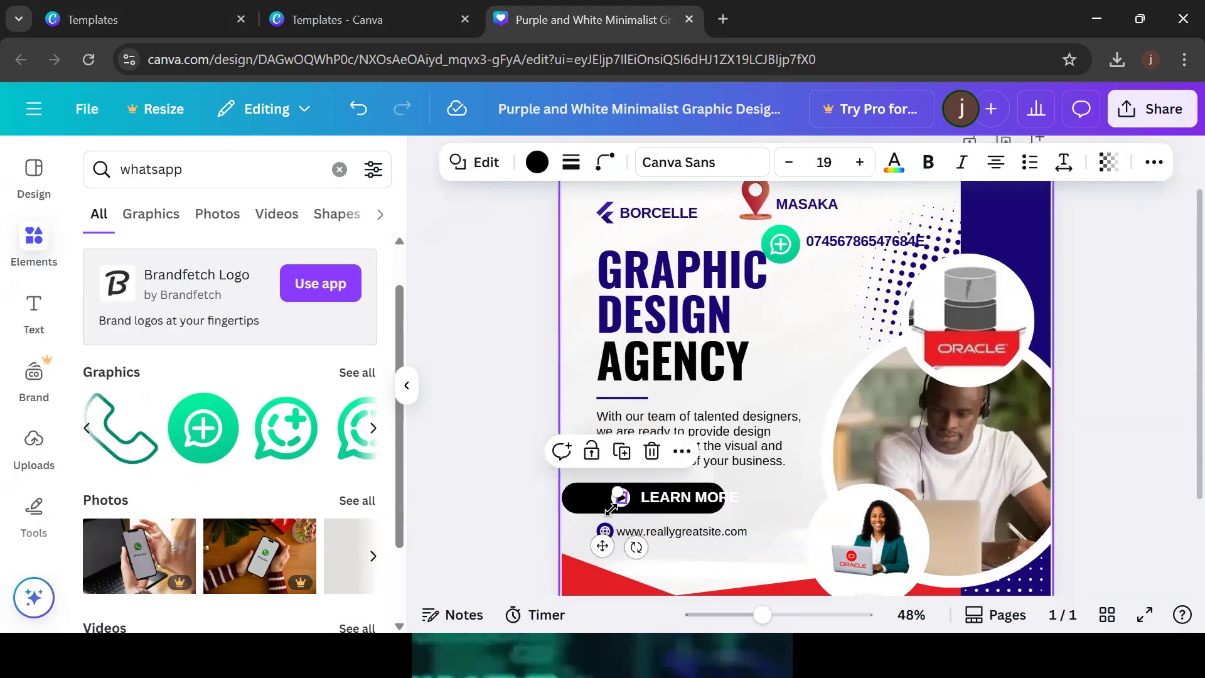
left_click_drag(602, 546, 563, 539)
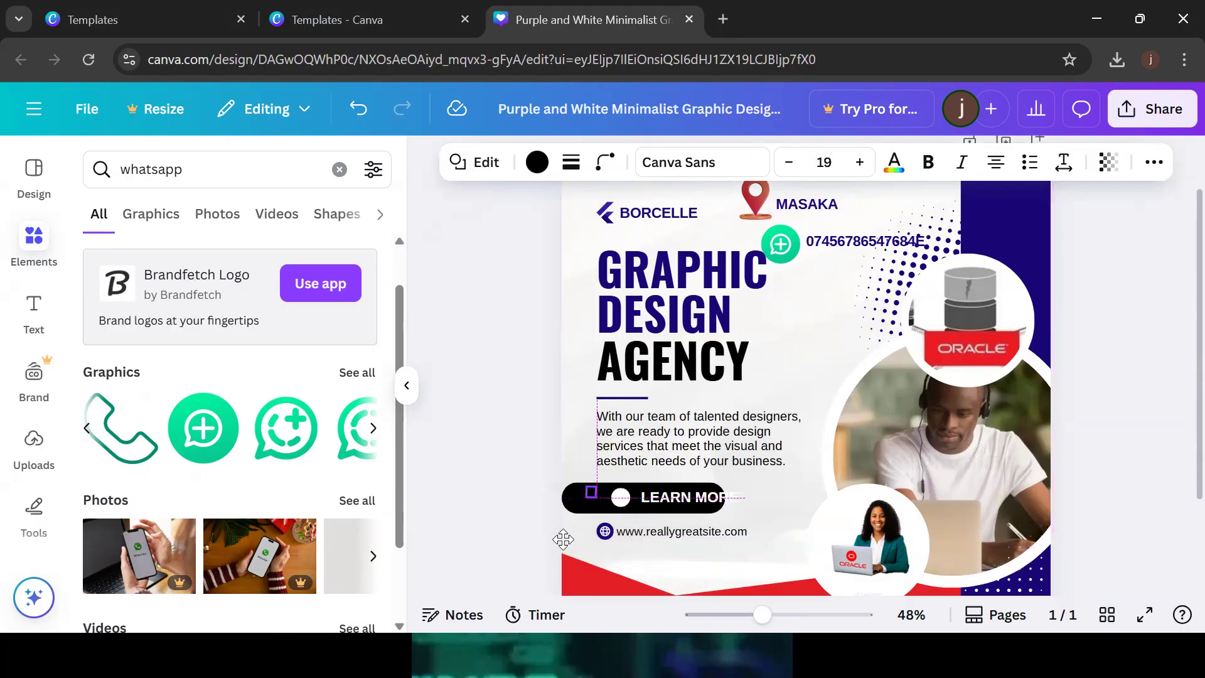
left_click(650, 504)
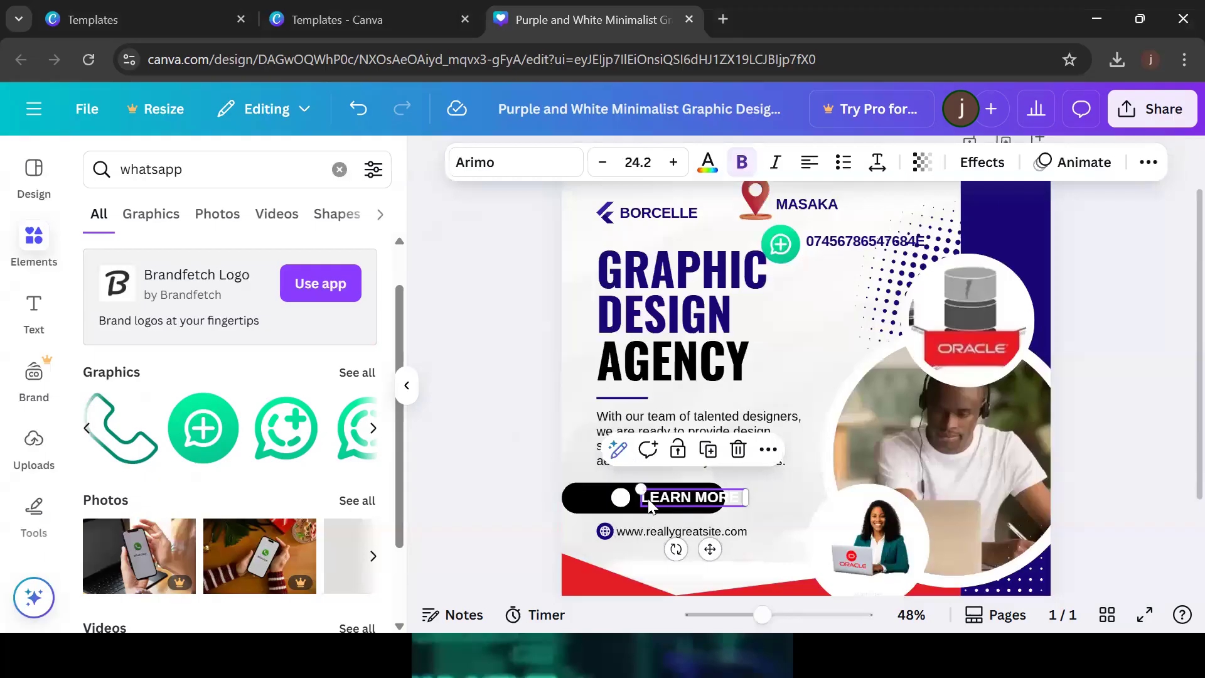
left_click(620, 498)
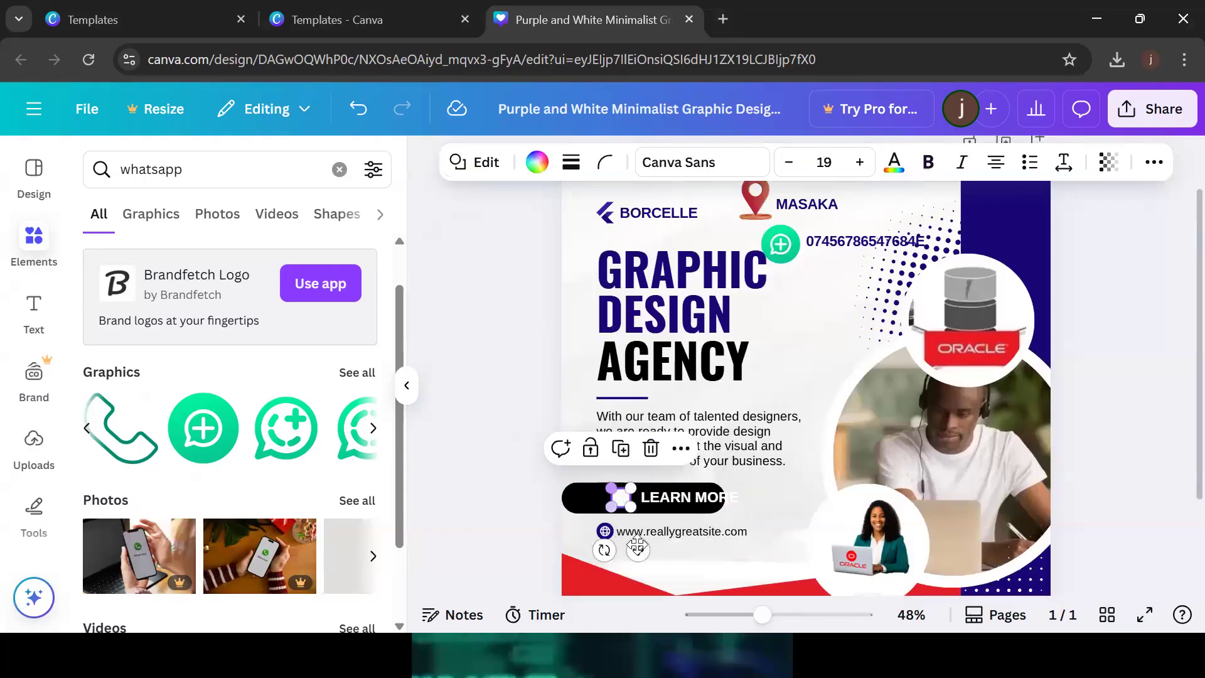
left_click_drag(637, 548, 614, 554)
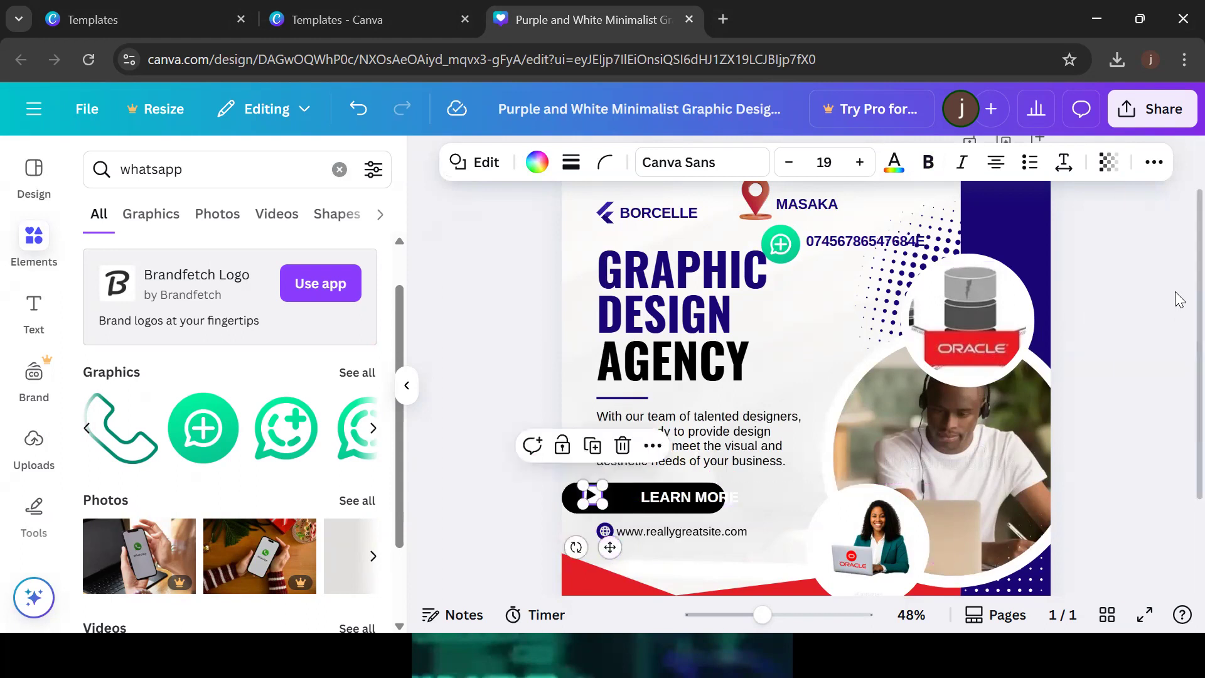
Go to Canva's Templates page from the main site menu
scroll(1178, 377, "down", 2)
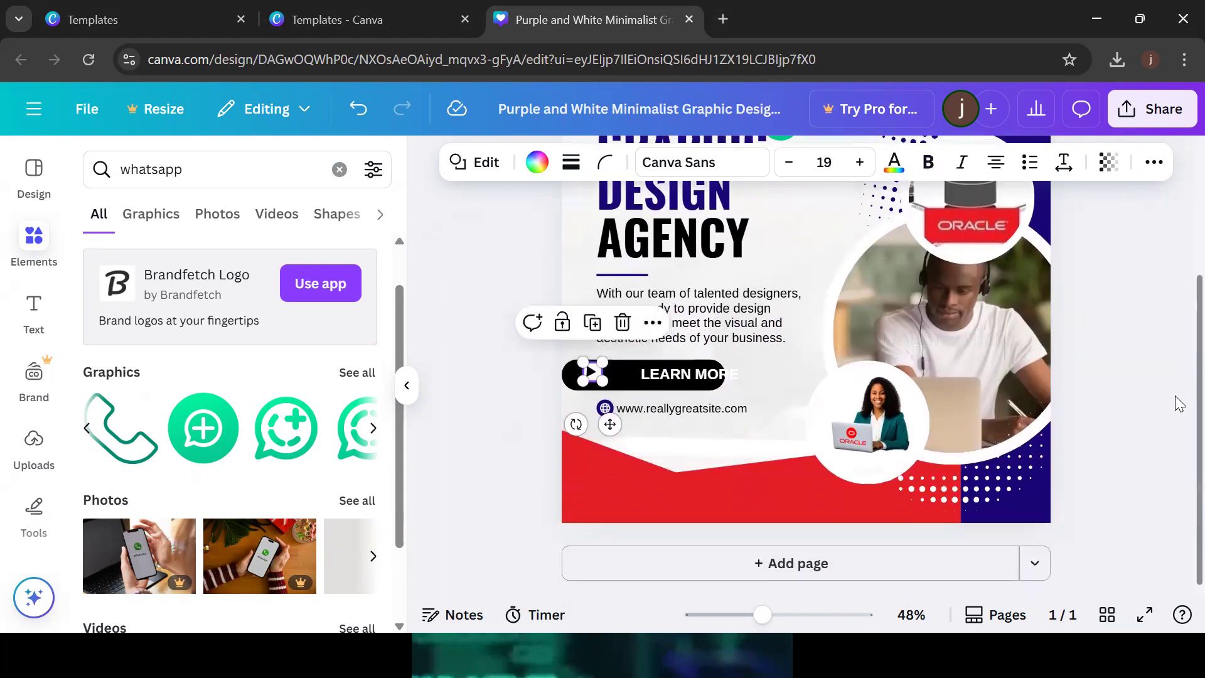
scroll(1178, 326, "up", 1)
scroll(1175, 257, "up", 2)
scroll(1175, 401, "down", 3)
scroll(1178, 351, "up", 3)
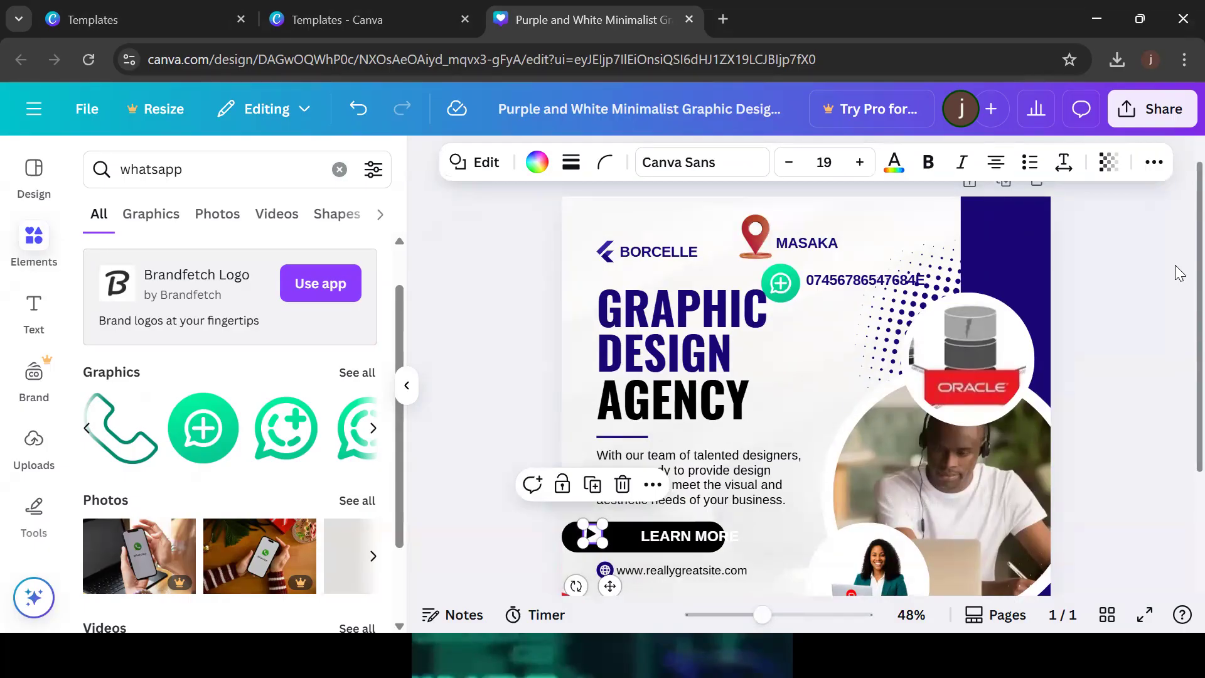
scroll(1177, 314, "down", 3)
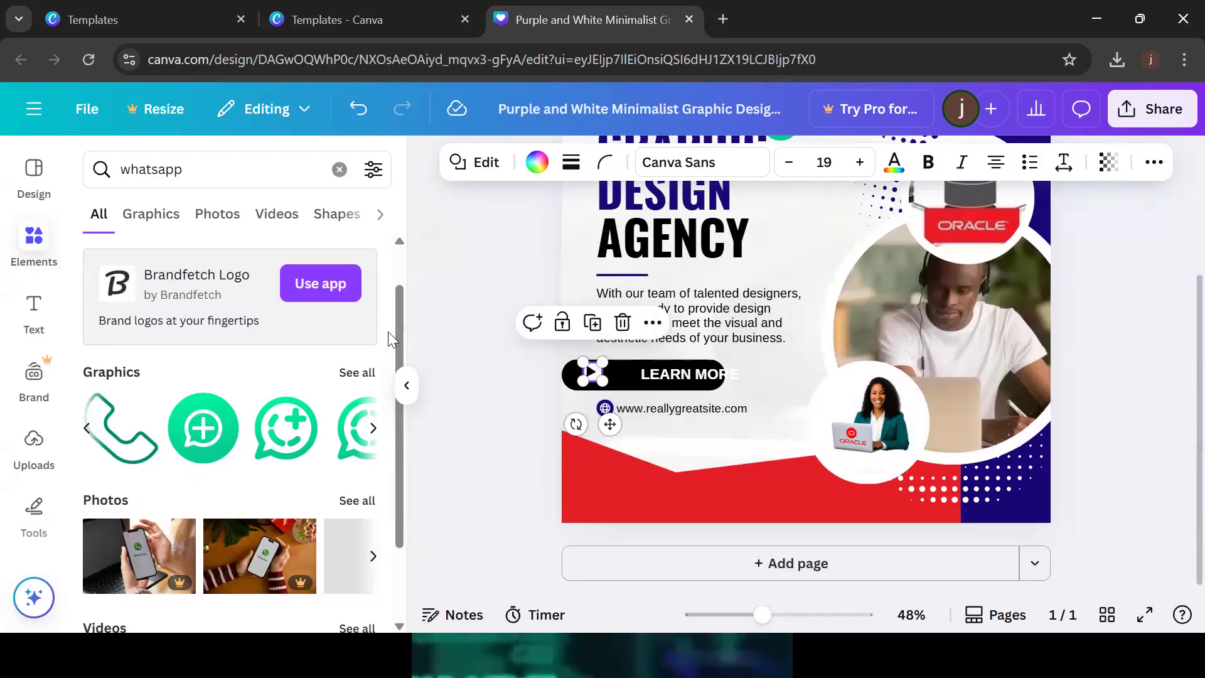
left_click(34, 110)
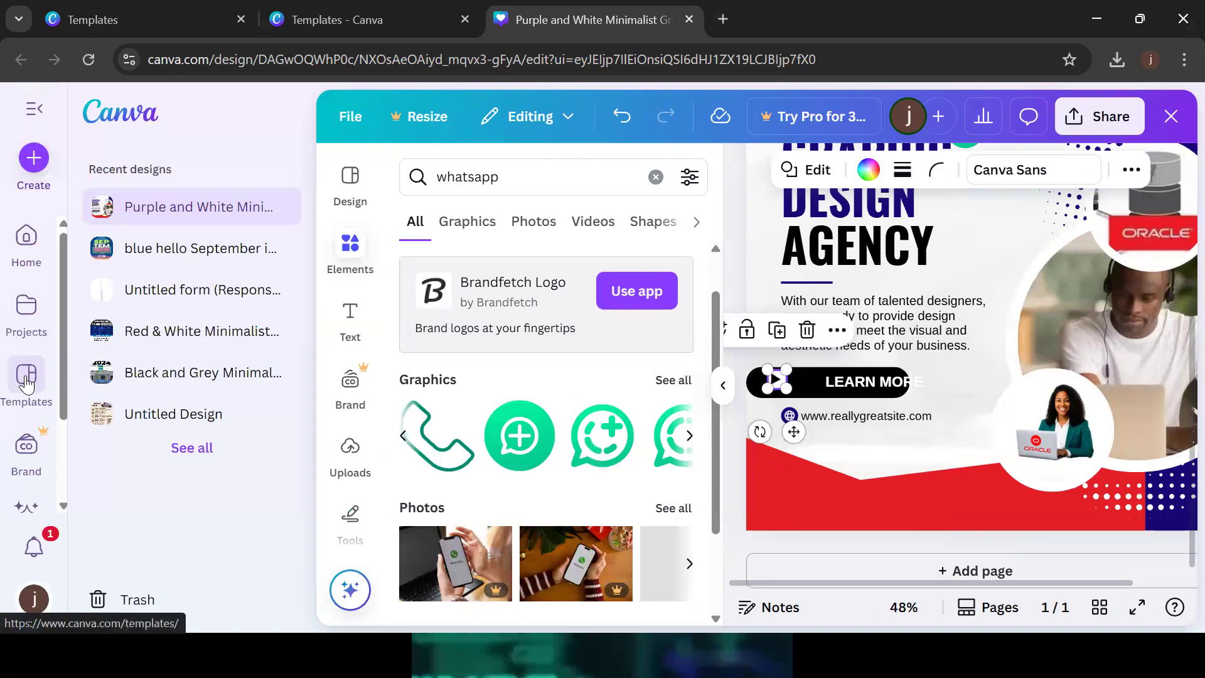
left_click(26, 382)
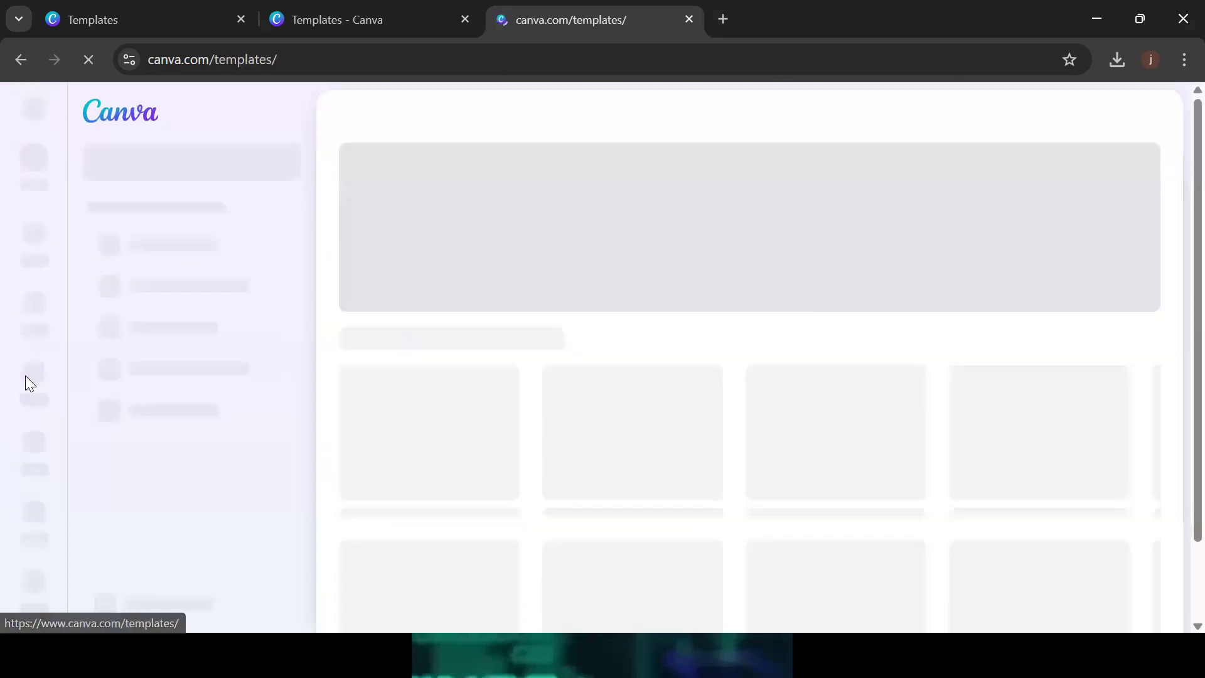